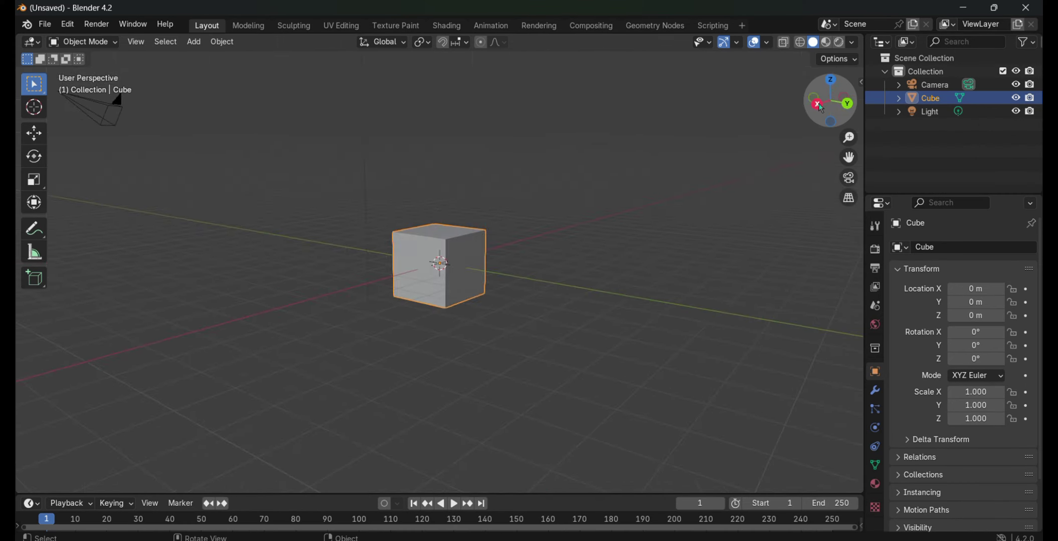
- In Edit Mode, lower the cube's top face along Z to flatten it into a thin slab
click(821, 107)
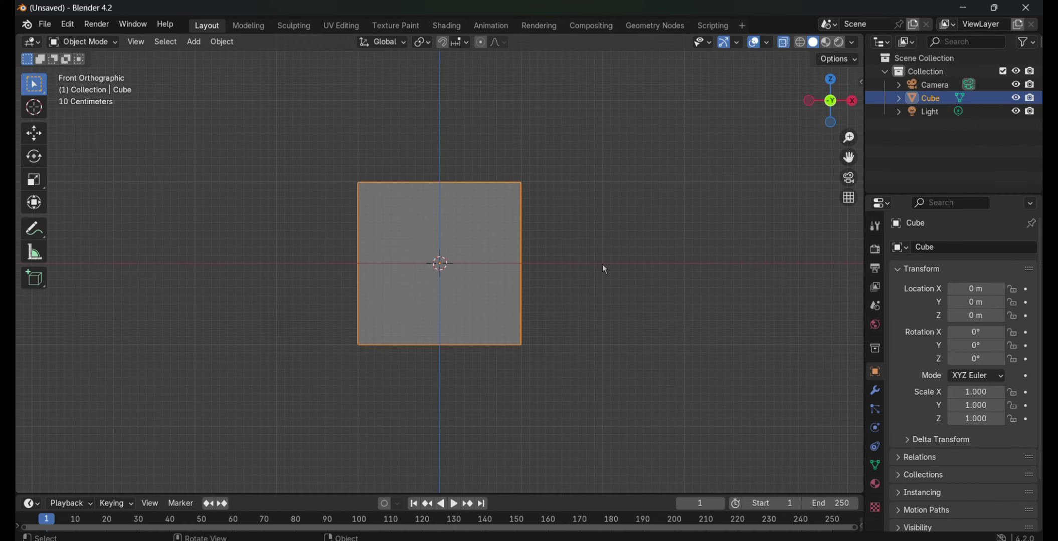
scroll(441, 265, up, 3)
click(83, 42)
click(70, 78)
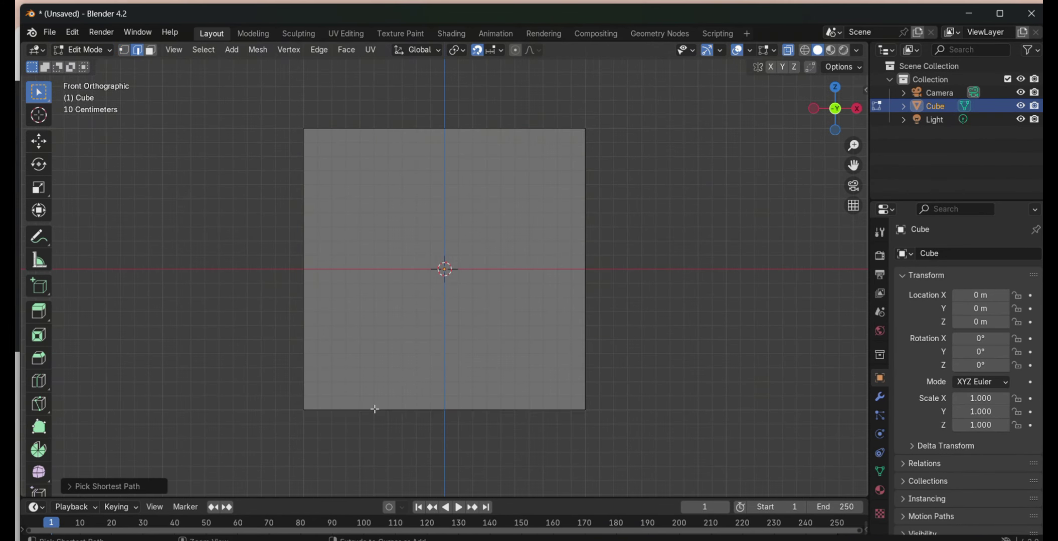
middle_drag(375, 409, 444, 150)
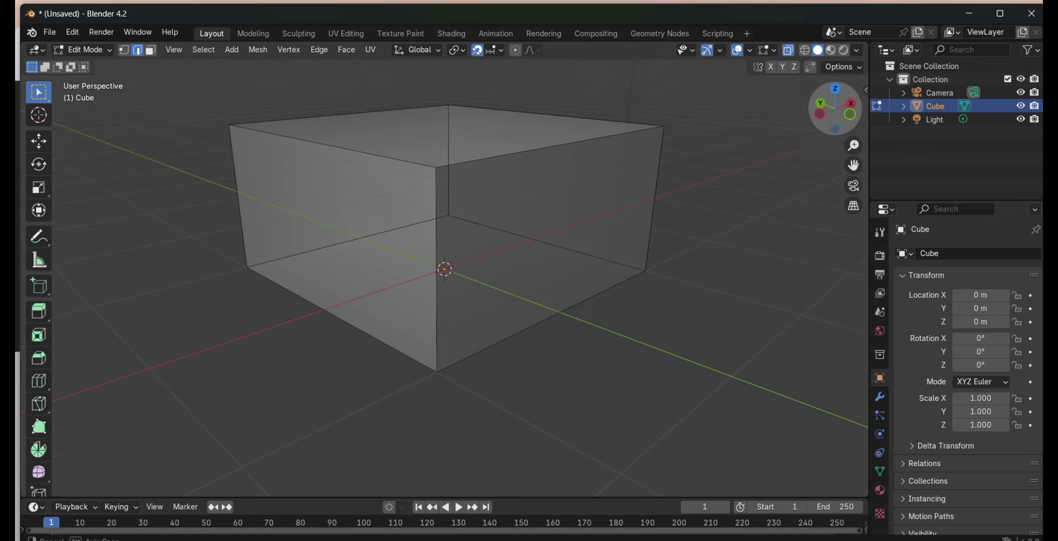
key(3)
click(443, 131)
key(g)
key(z)
click(596, 350)
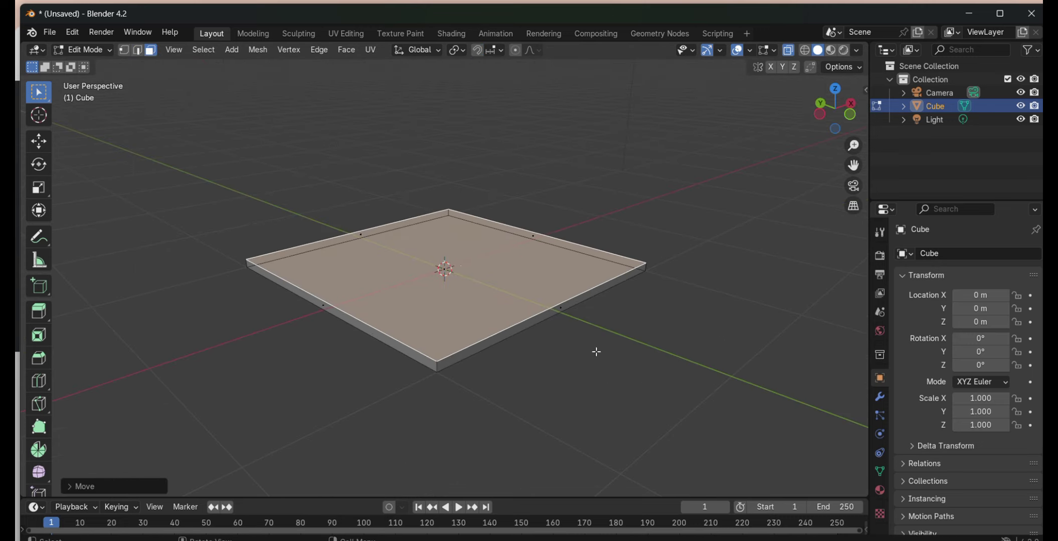
- Reselect the flattened slab and return to editing its mesh
key(Tab)
mouse_move(595, 350)
middle_down()
mouse_move(698, 176)
mouse_move(496, 236)
mouse_move(392, 177)
middle_up()
click(698, 176)
click(496, 236)
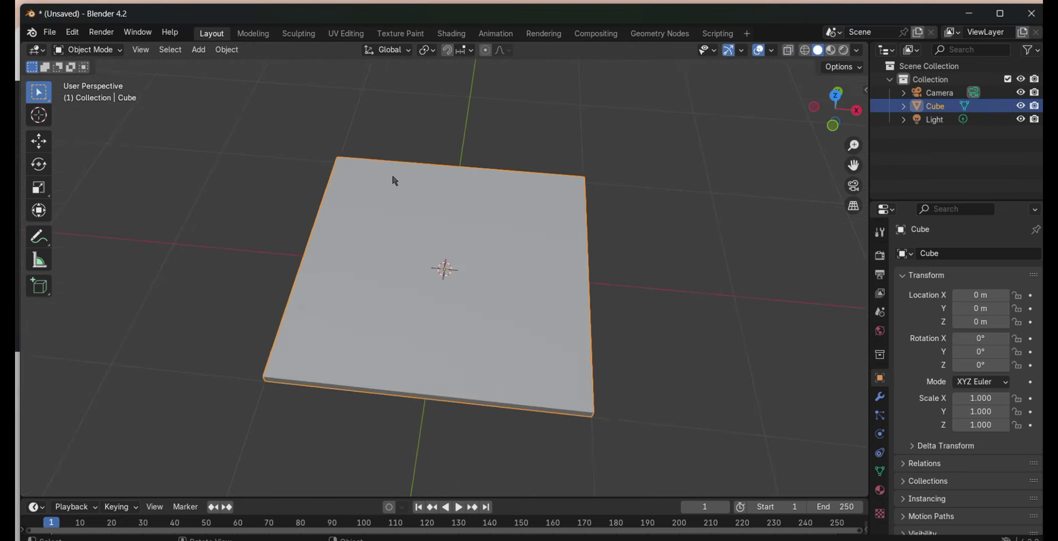
key(Tab)
key(shift+a)
click(85, 50)
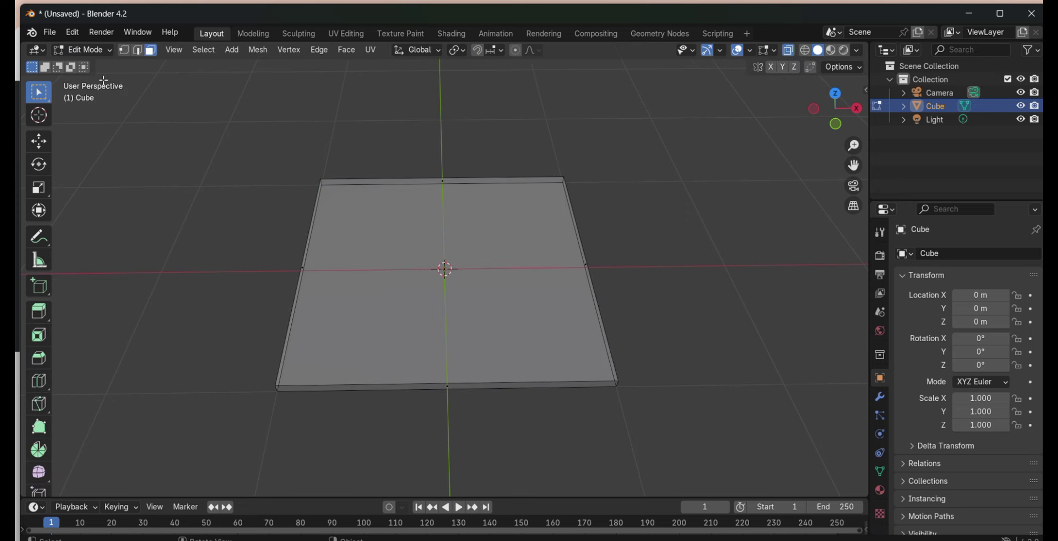
key(a)
right_click(355, 196)
key(Tab)
right_click(490, 266)
drag(834, 106, 856, 125)
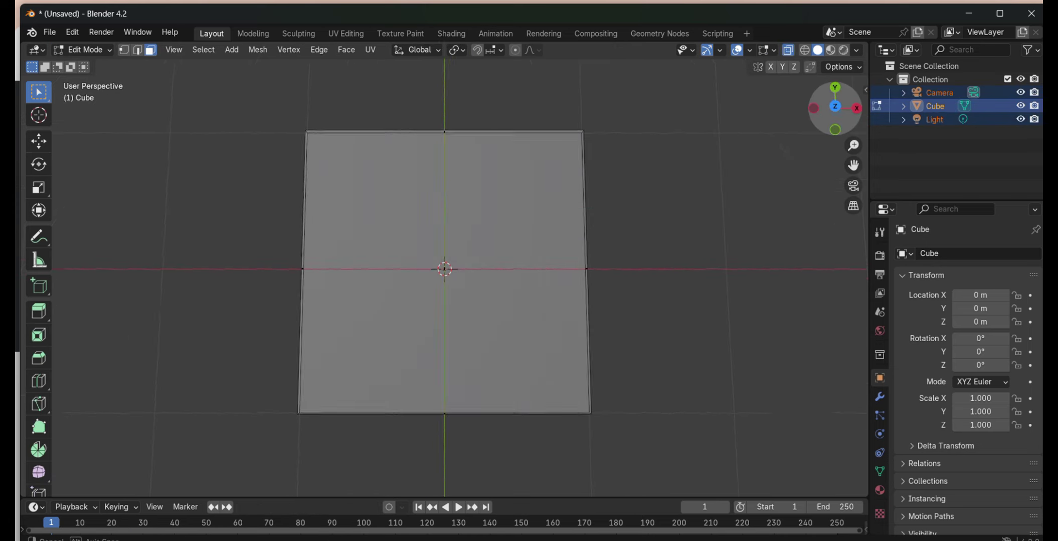
- From top view, quarter the slab with two loop cuts and delete three quarters
key(Tab)
key(KP_7)
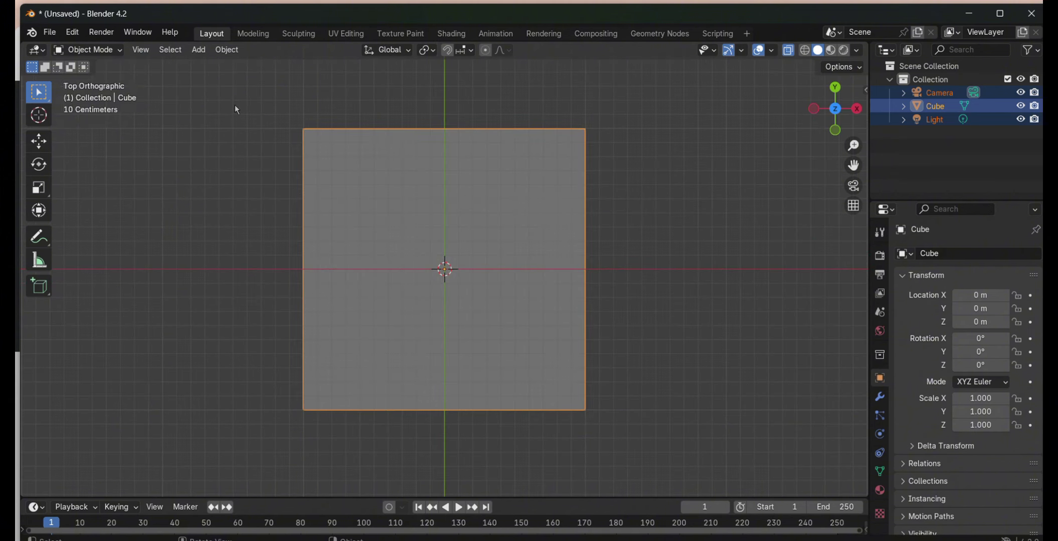
key(Tab)
key(ctrl+r)
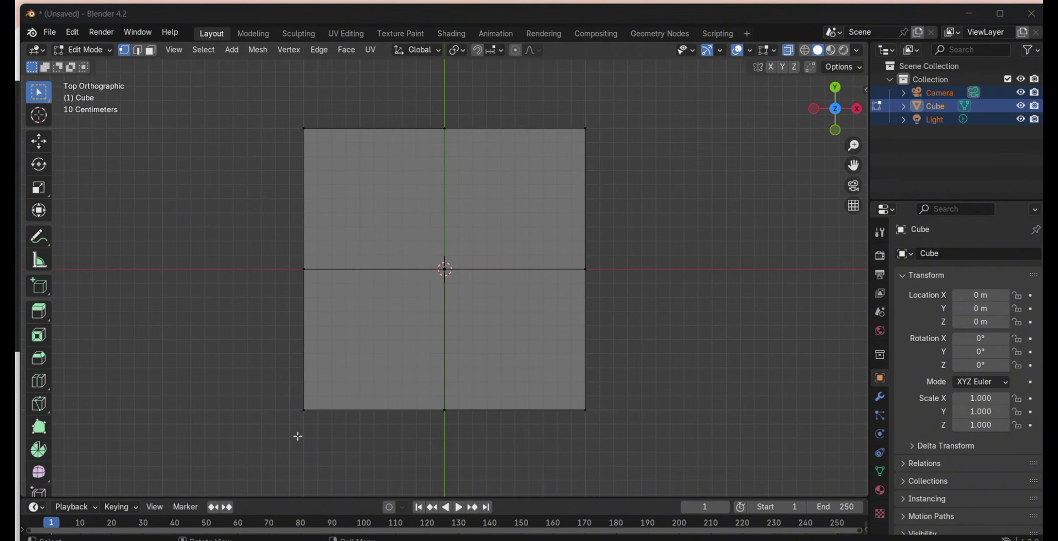
key(x)
click(519, 201)
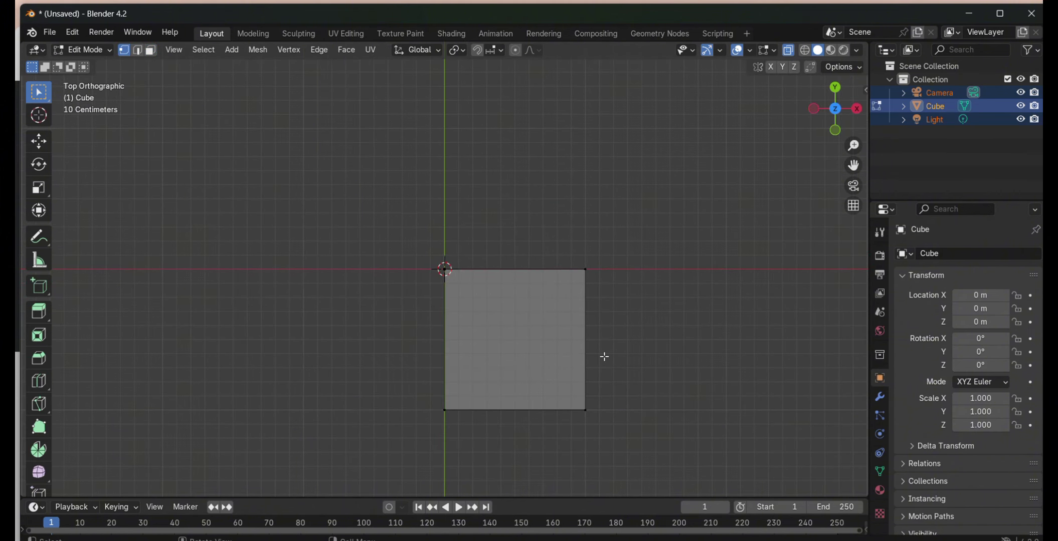
click(880, 397)
click(972, 253)
- Add a Mirror modifier on X and Y to complete the base, then reposition the top face
click(812, 306)
click(983, 297)
middle_drag(502, 300, 452, 19)
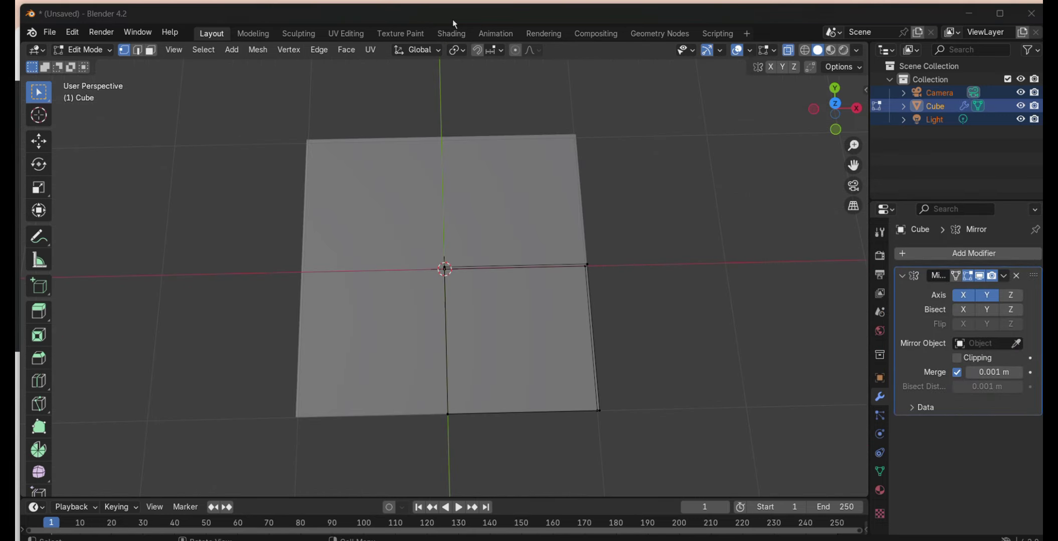
middle_drag(797, 152, 727, 211)
key(3)
click(521, 301)
mouse_move(552, 281)
middle_down()
mouse_move(672, 246)
mouse_move(611, 296)
middle_up()
key(g)
click(672, 246)
- Inset the top face and extrude it upward into the first raised step
key(i)
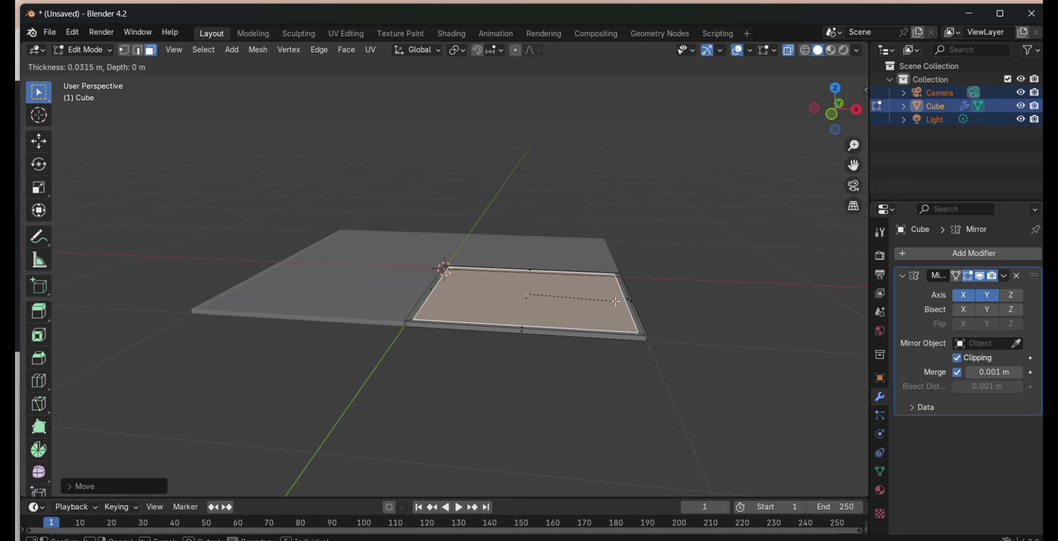
key(ctrl+z)
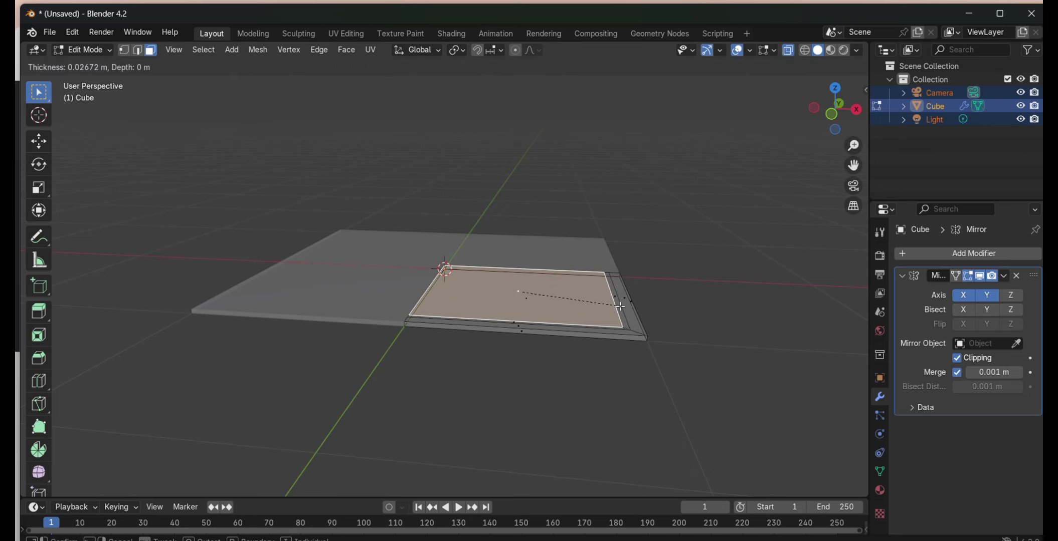
click(578, 313)
key(e)
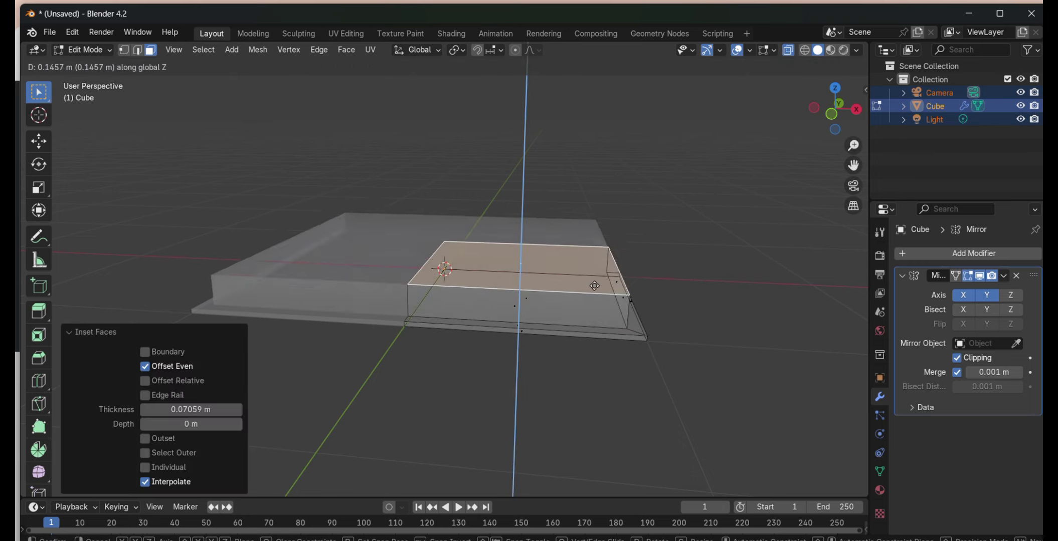
click(576, 286)
mouse_move(576, 286)
middle_down()
mouse_move(652, 225)
mouse_move(723, 267)
mouse_move(595, 170)
mouse_move(477, 224)
mouse_move(527, 273)
mouse_move(513, 241)
middle_up()
- Inset and extrude a second raised step, then add a loop cut around its side
key(i)
click(510, 285)
key(e)
click(514, 269)
middle_drag(602, 281, 509, 290)
key(ctrl+r)
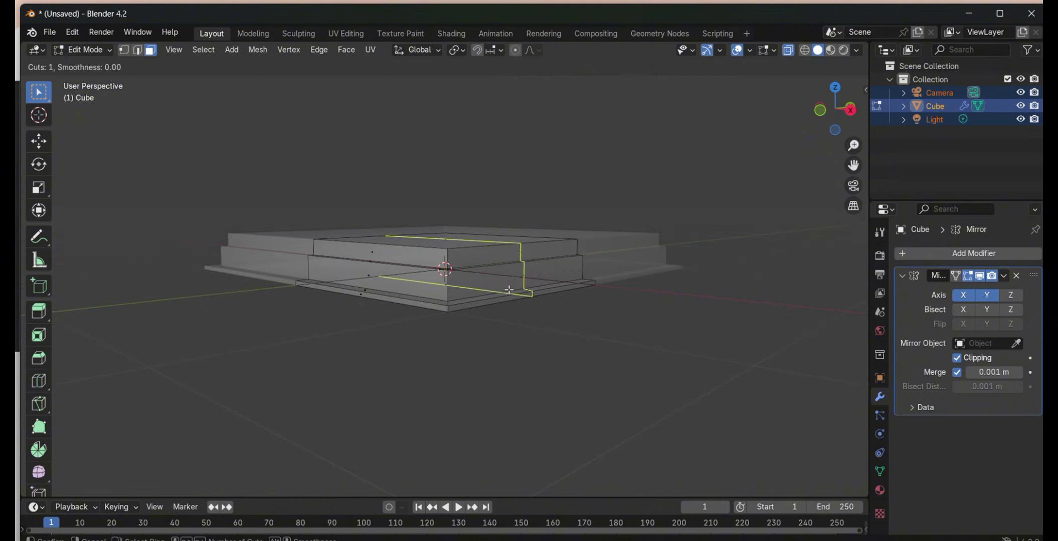
click(461, 282)
- Switch to face selection and zoom in on the stepped base
key(3)
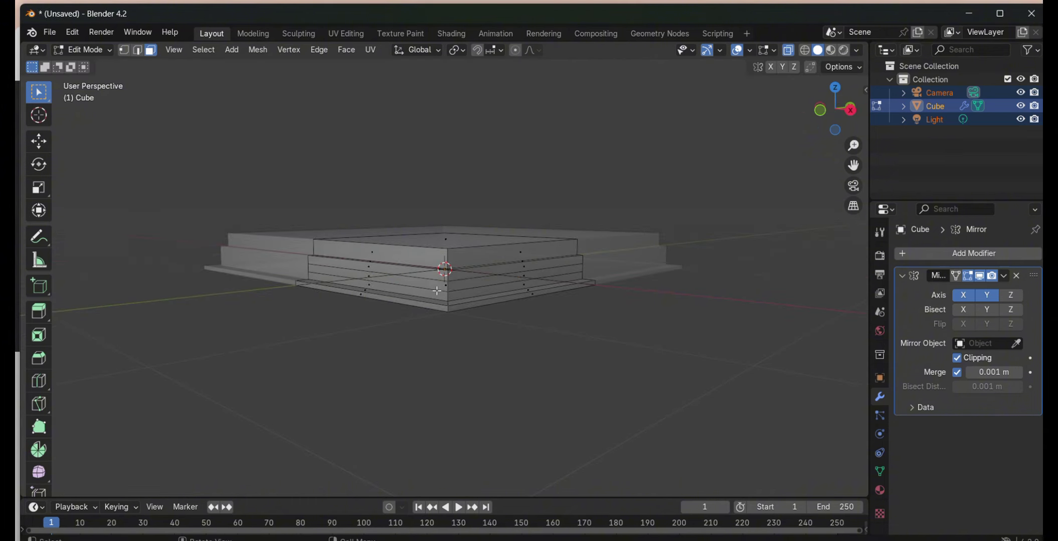
scroll(483, 283, up, 2)
scroll(551, 240, up, 2)
scroll(648, 197, up, 5)
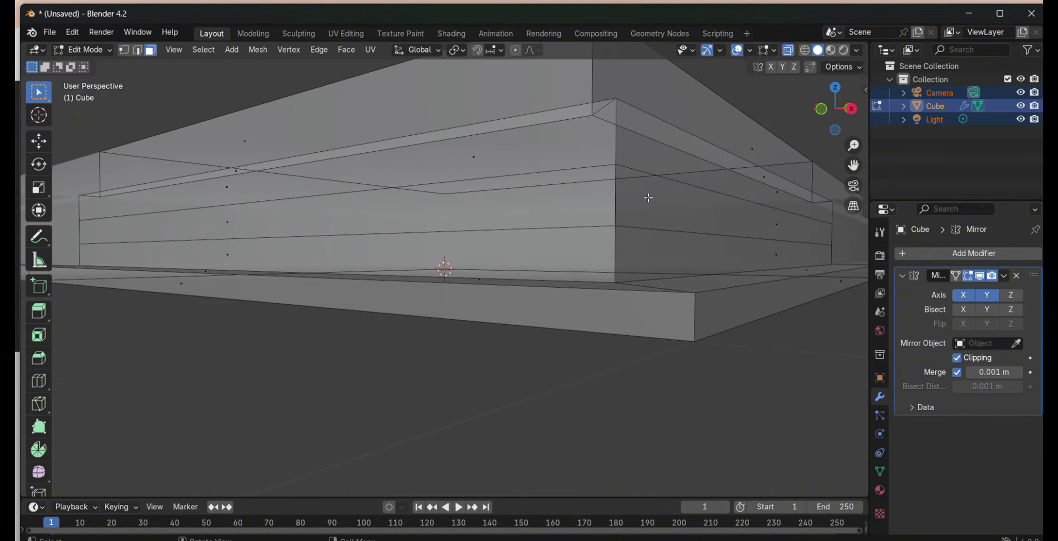
scroll(714, 249, up, 3)
scroll(702, 226, down, 5)
scroll(662, 177, up, 4)
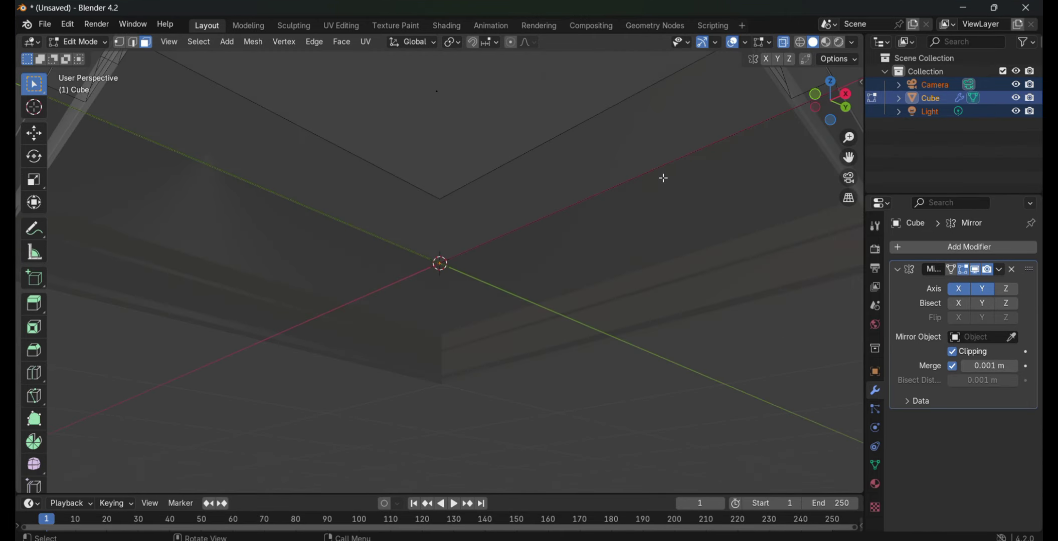
scroll(506, 312, down, 4)
scroll(414, 310, up, 4)
scroll(652, 250, down, 1)
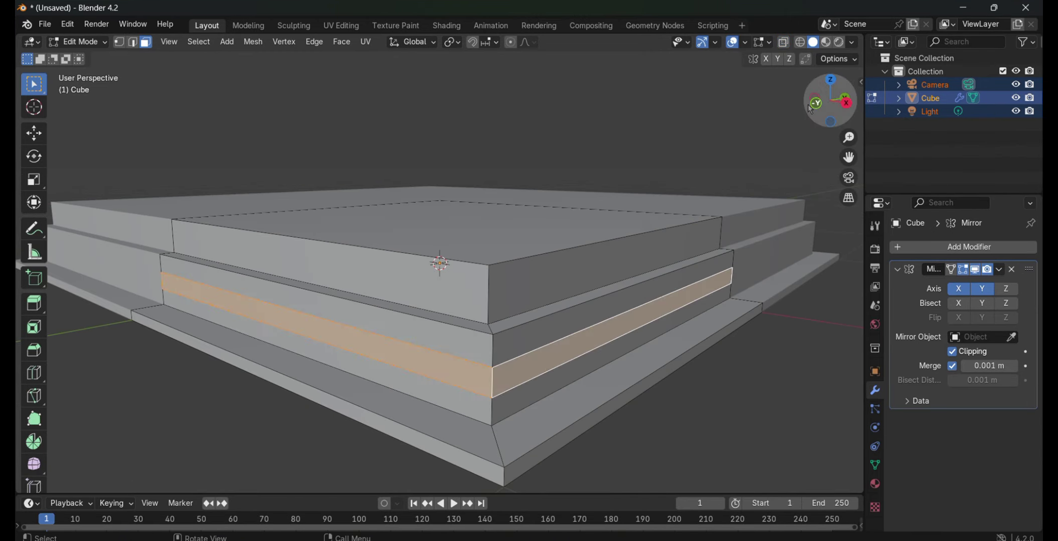
key(Escape)
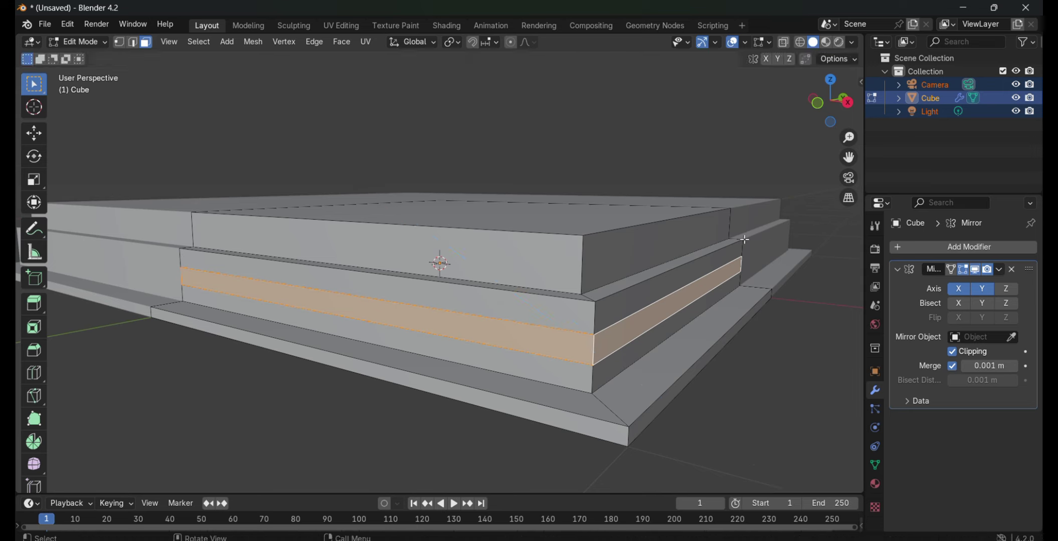
- Extrude the selected face band and shrink it inward into a recessed groove
click(755, 253)
key(s)
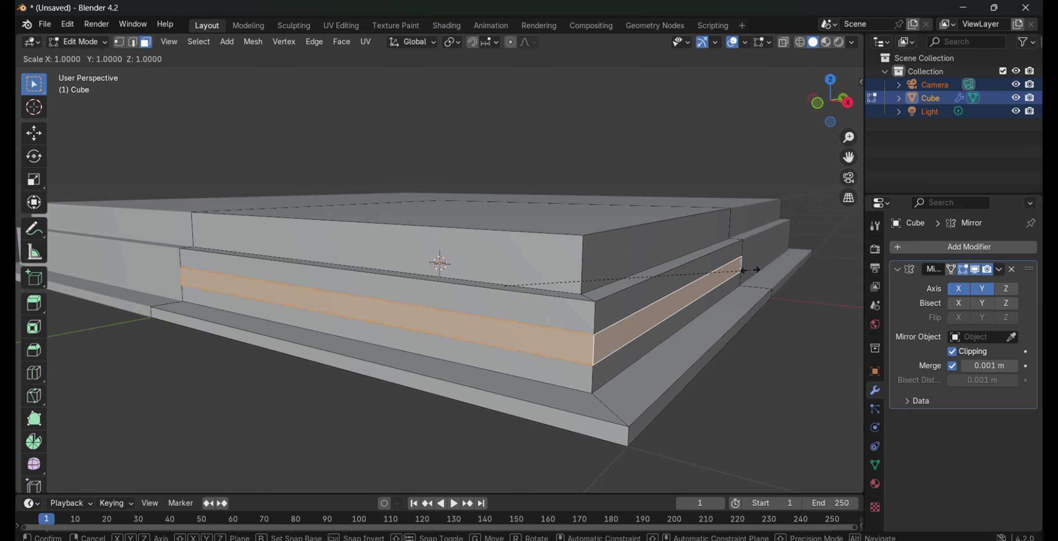
key(z)
key(z)
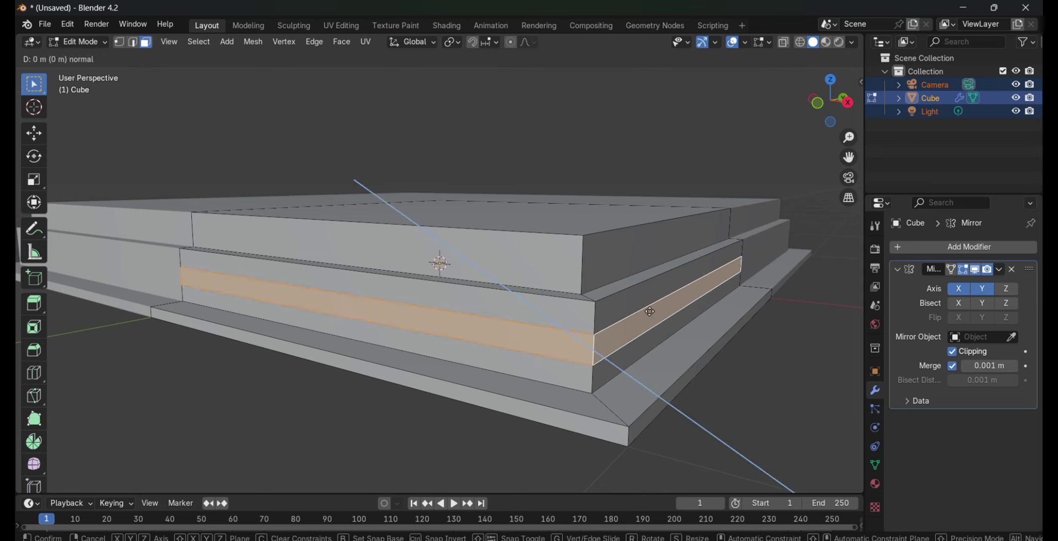
key(z)
click(722, 409)
mouse_move(722, 409)
middle_down()
mouse_move(832, 146)
mouse_move(627, 338)
middle_up()
- Move a step edge into place and select an edge loop on a step from front view
key(2)
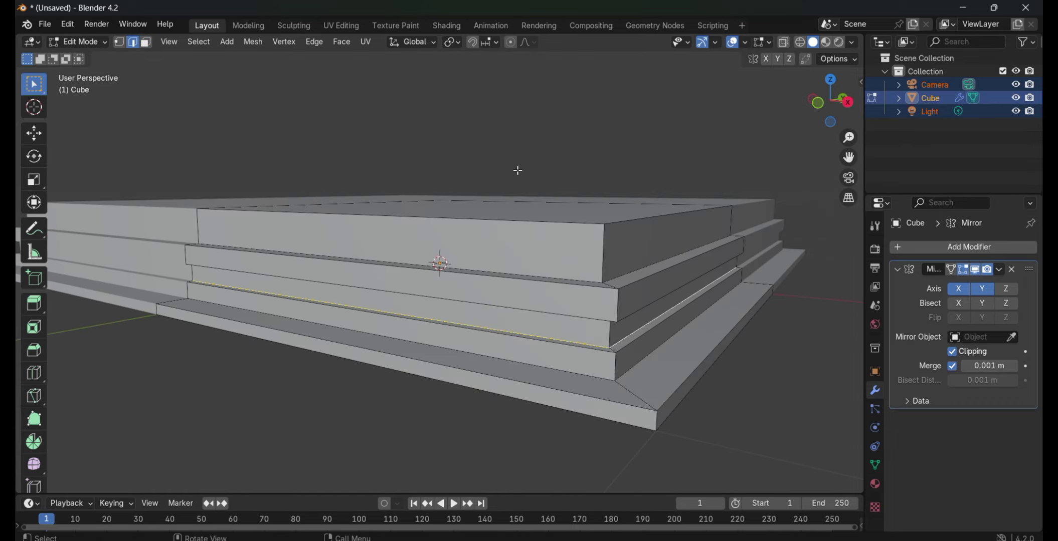
click(597, 342)
mouse_move(597, 343)
middle_down()
mouse_move(651, 306)
mouse_move(285, 372)
middle_up()
key(KP_1)
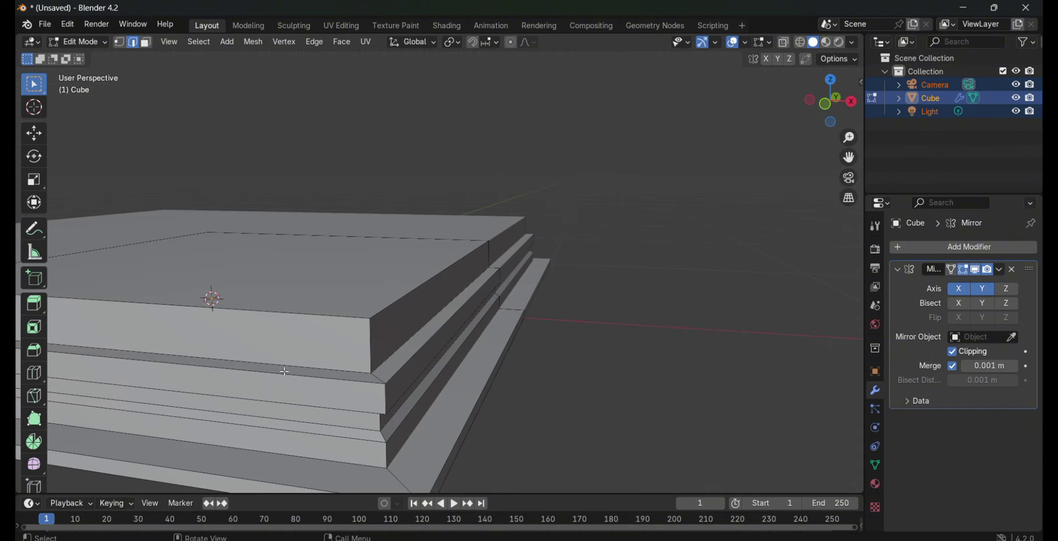
alt+click(386, 357)
middle_drag(386, 357, 663, 372)
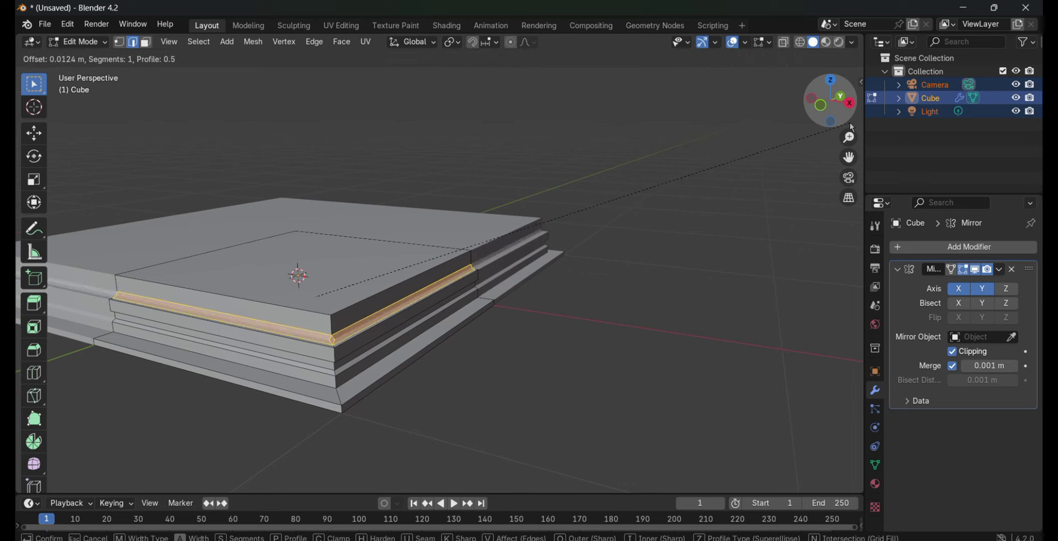
click(851, 126)
drag(845, 120, 812, 106)
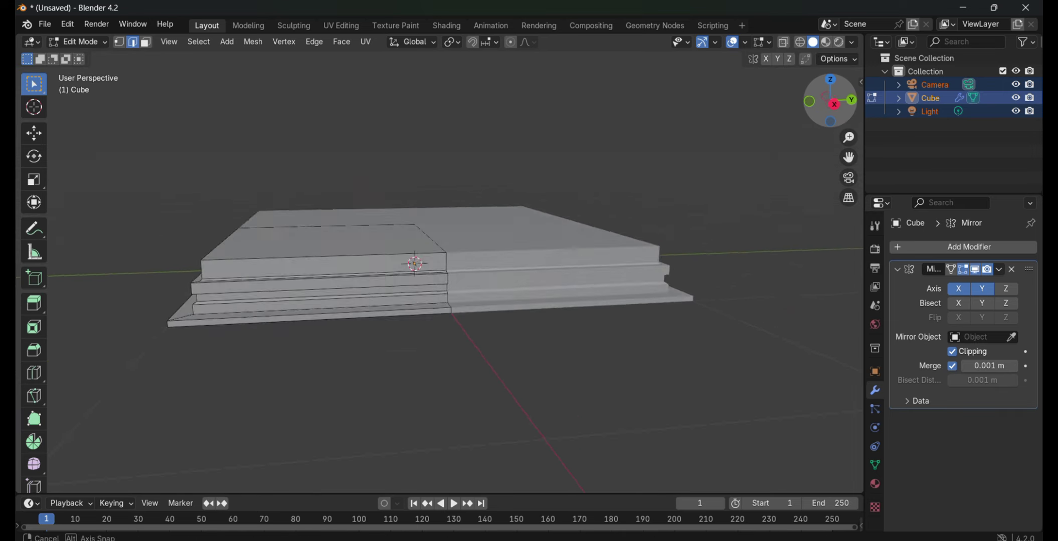
scroll(771, 174, up, 5)
scroll(771, 173, down, 2)
- Bevel the step edge loops into narrow molded edges
key(ctrl+b)
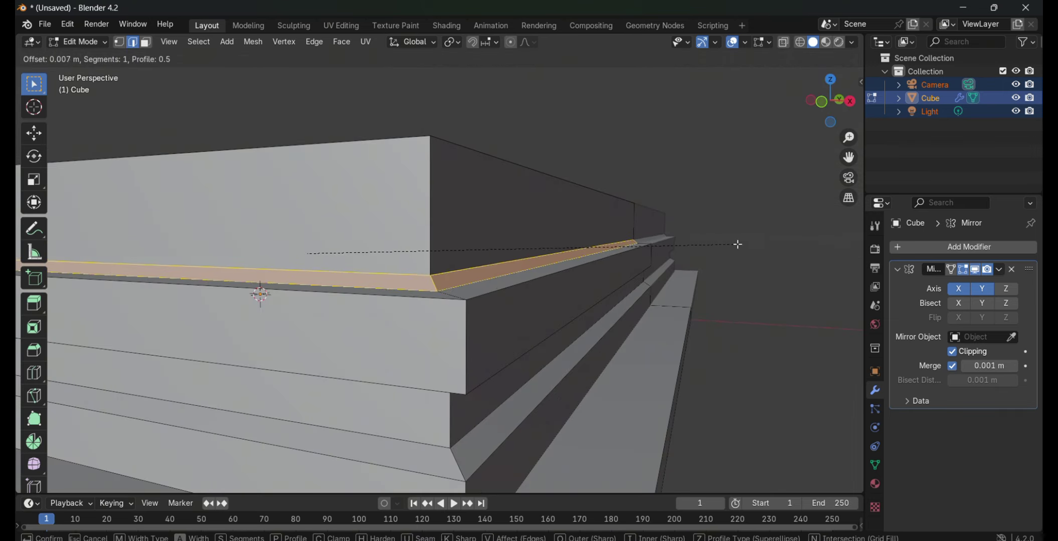
click(738, 245)
scroll(727, 261, down, 4)
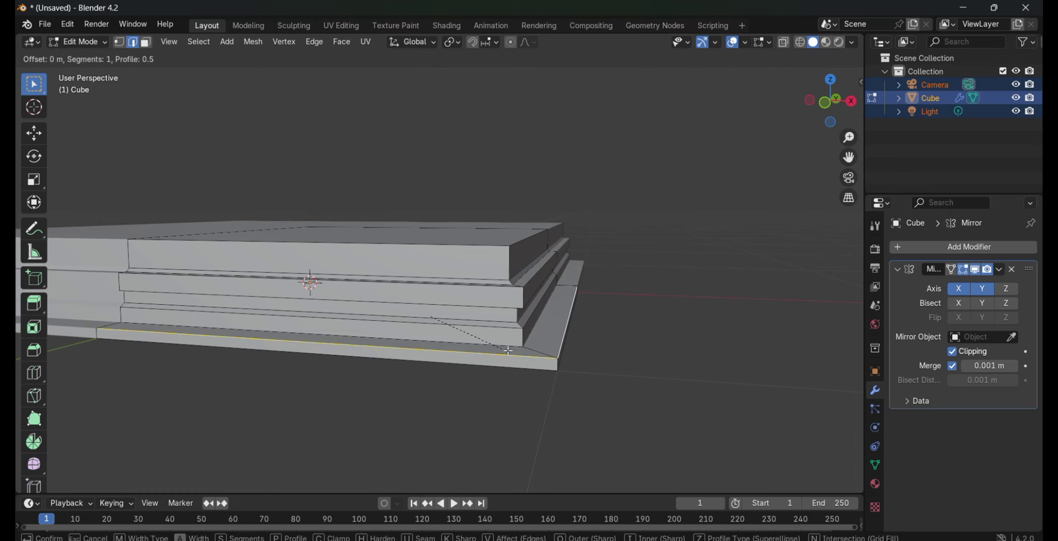
click(528, 336)
key(a)
middle_drag(532, 341, 545, 358)
- From front view, select the base geometry and try several vertical scales
key(alt+a)
key(KP_1)
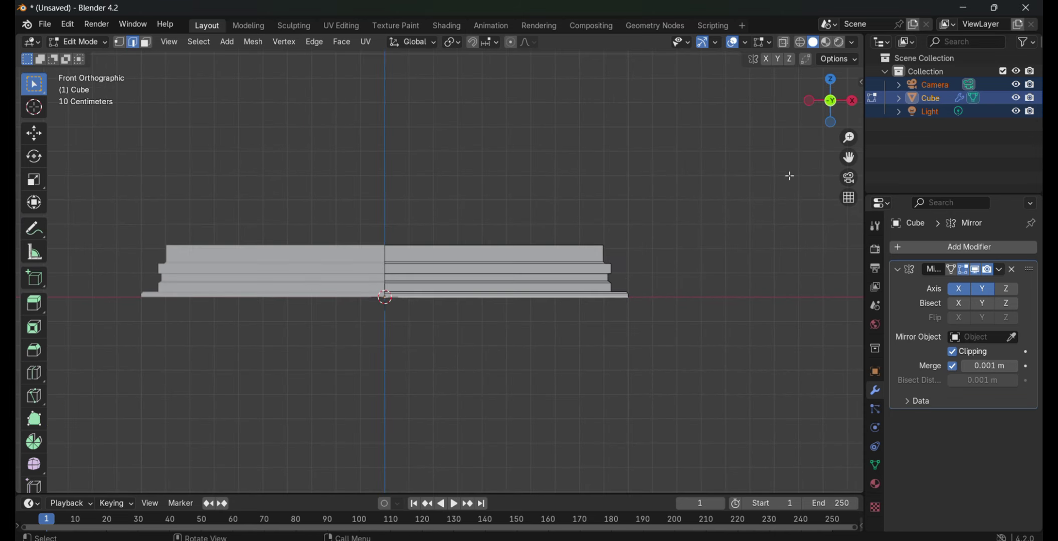
shift+middle_drag(517, 179, 596, 170)
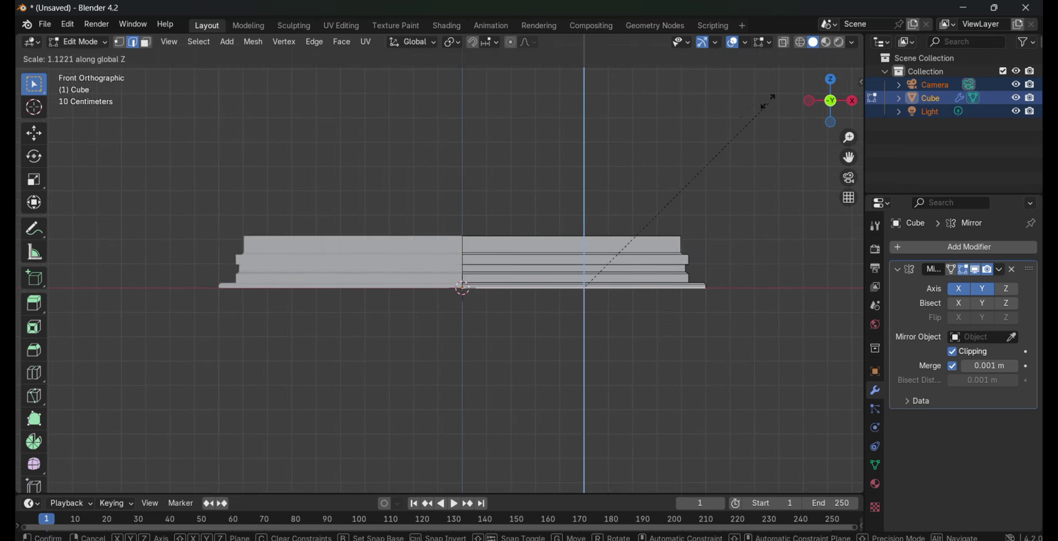
key(a)
key(s)
key(z)
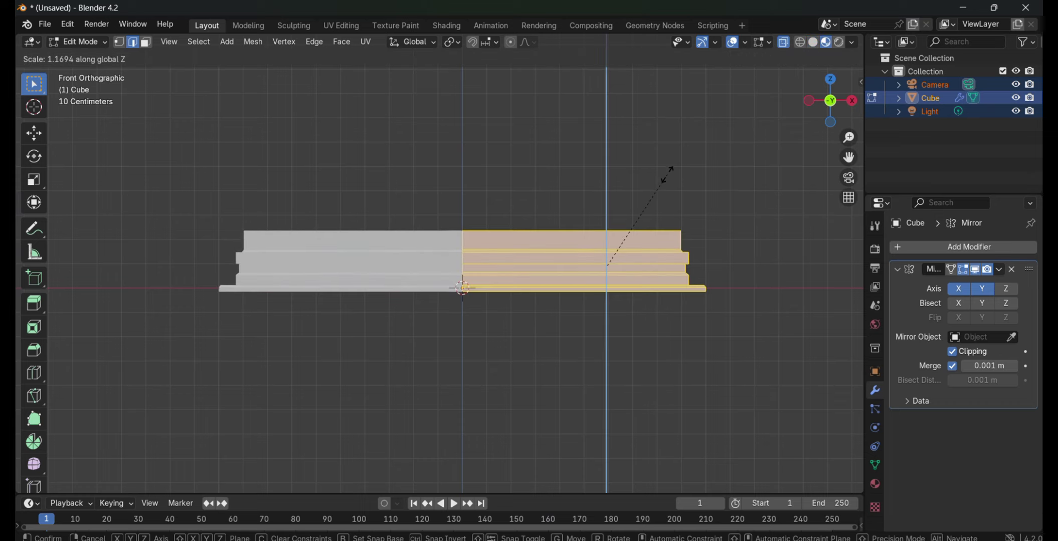
click(654, 200)
key(s)
key(z)
click(653, 198)
key(s)
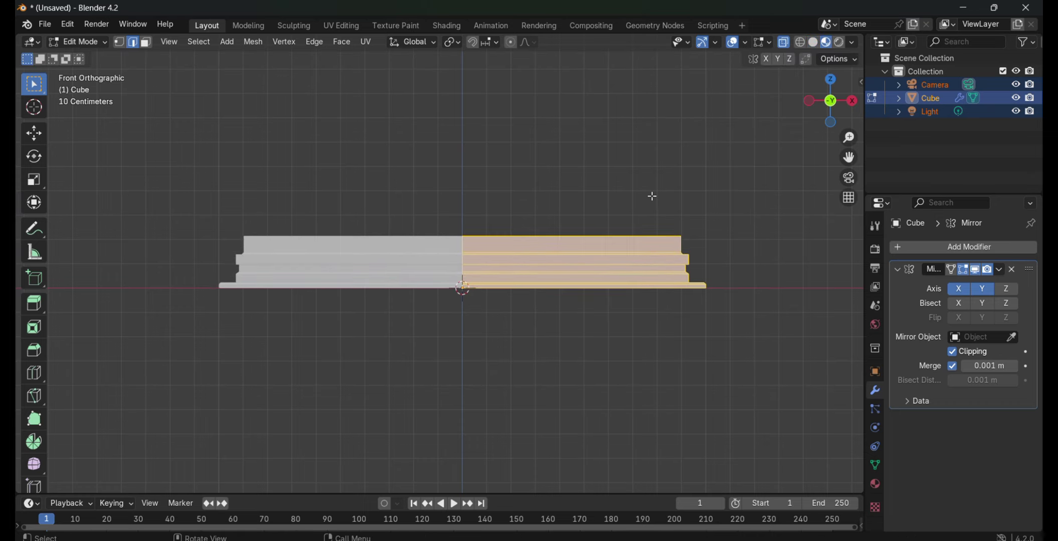
key(z)
key(Escape)
- Scale the base along Z by about 1.112 to thicken the tiers
middle_drag(602, 251, 552, 326)
scroll(543, 364, up, 2)
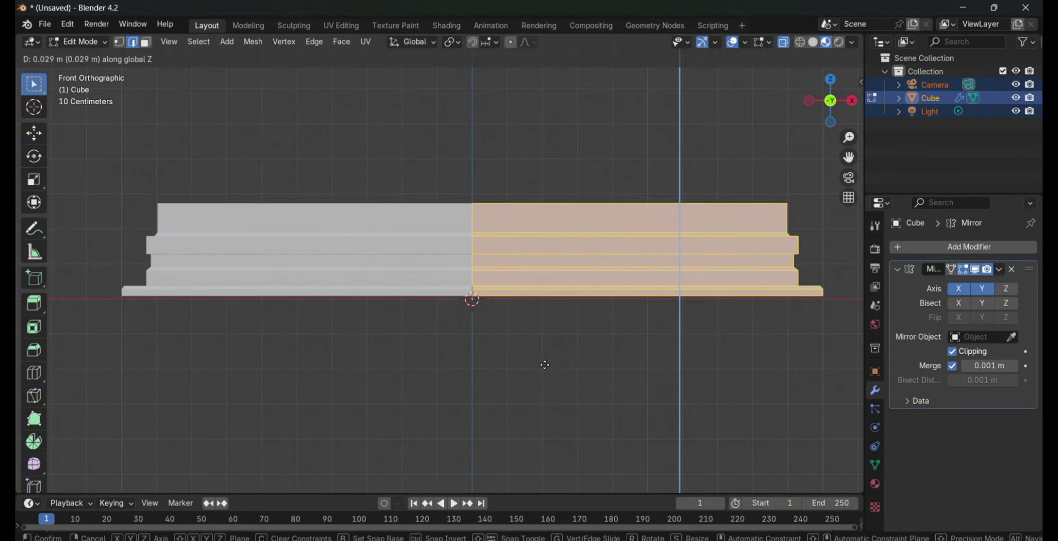
key(alt+a)
key(s)
key(z)
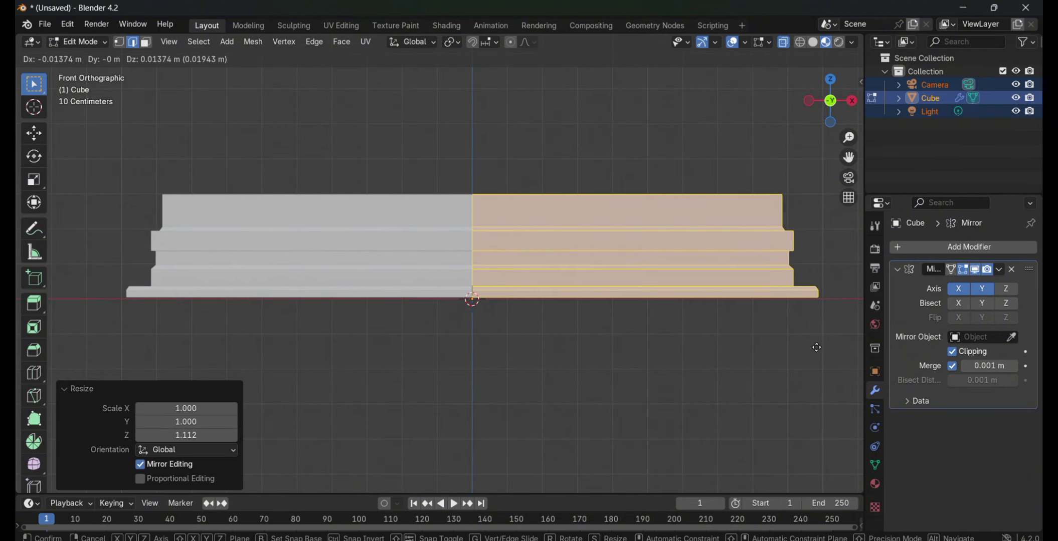
click(827, 313)
key(alt+a)
- Add a cylinder mesh and move it up along Z to rest on the base
scroll(552, 300, down, 3)
click(227, 42)
click(251, 124)
click(452, 42)
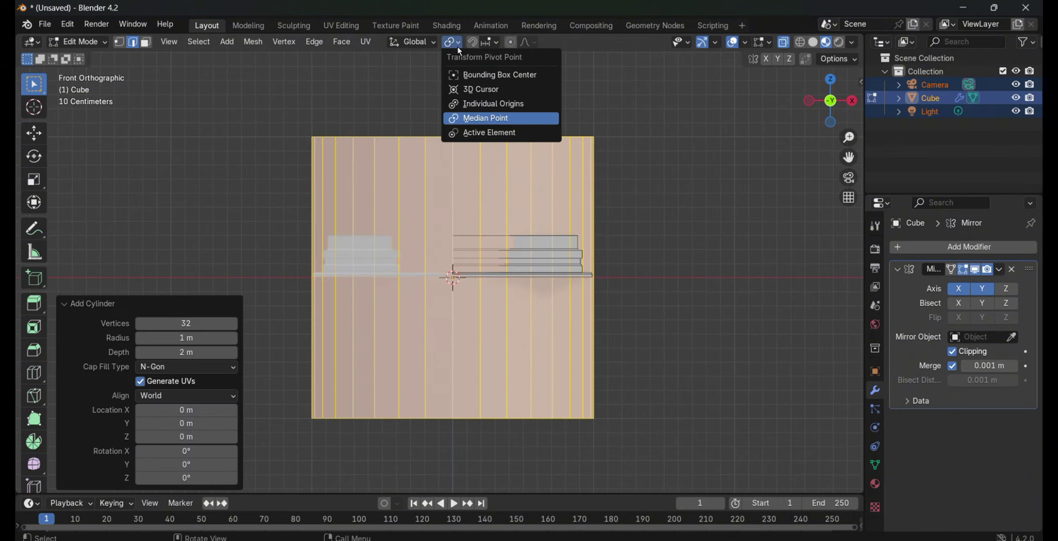
click(464, 116)
key(g)
key(z)
click(446, 89)
scroll(601, 126, down, 4)
key(g)
key(z)
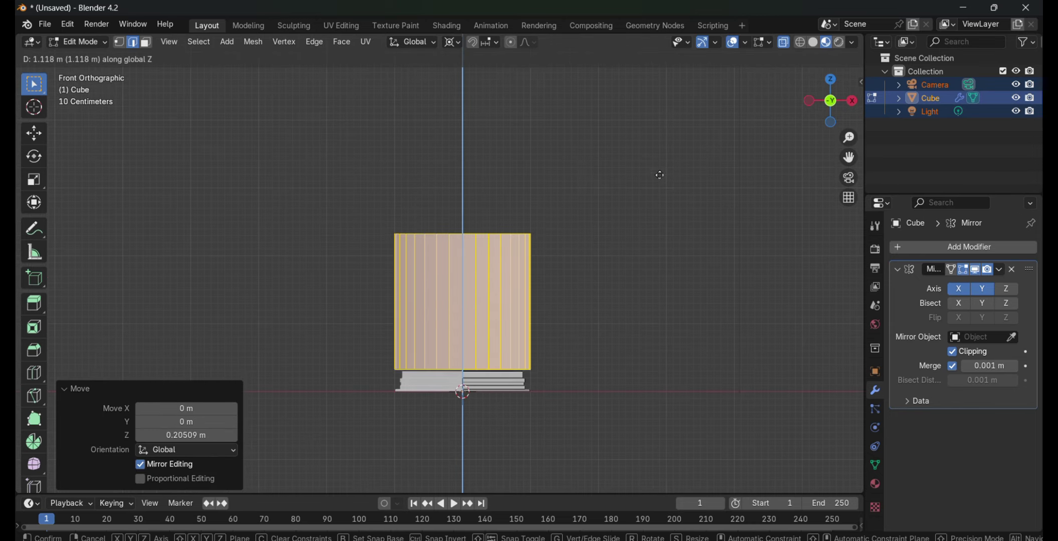
click(627, 165)
key(alt+a)
- Raise the cylinder's top ring into a tall shaft and narrow it slightly
scroll(458, 239, down, 3)
key(g)
key(z)
click(493, 159)
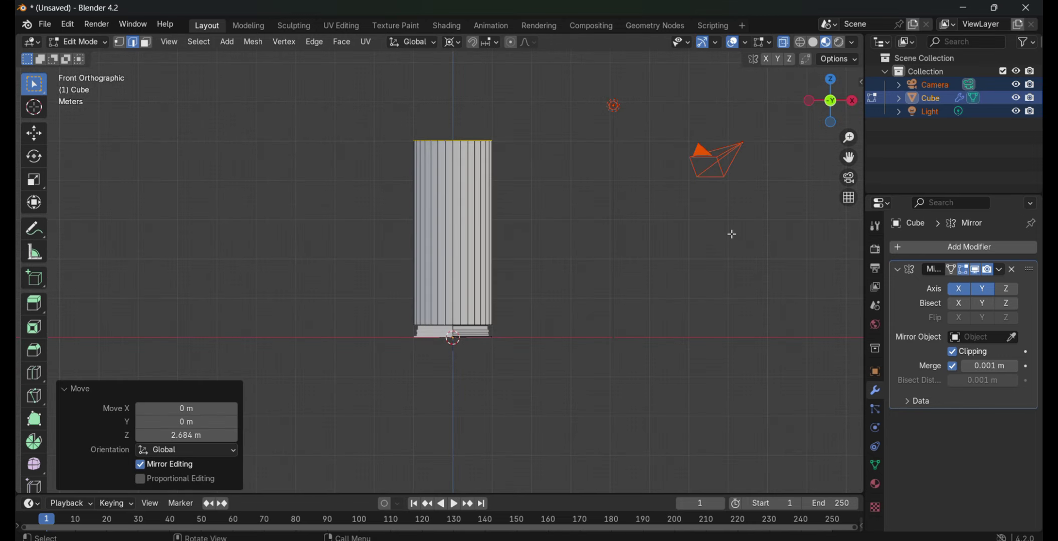
key(shift+z)
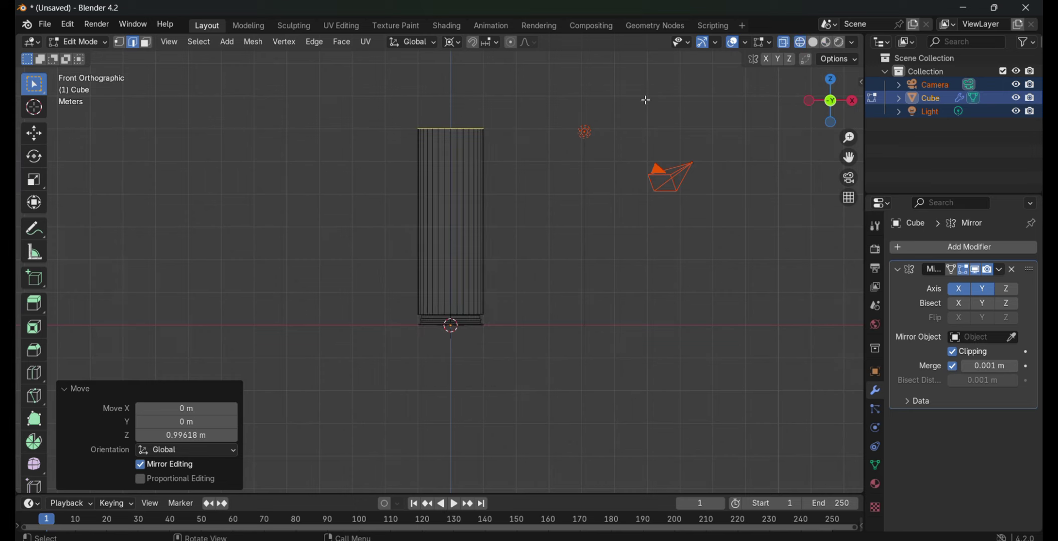
key(s)
key(x)
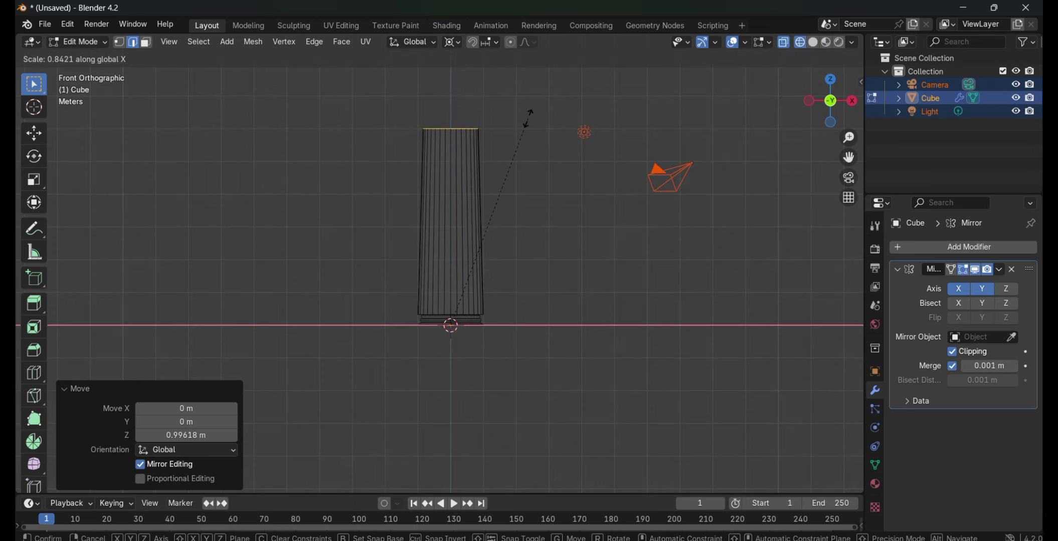
click(530, 116)
key(g)
key(z)
click(538, 88)
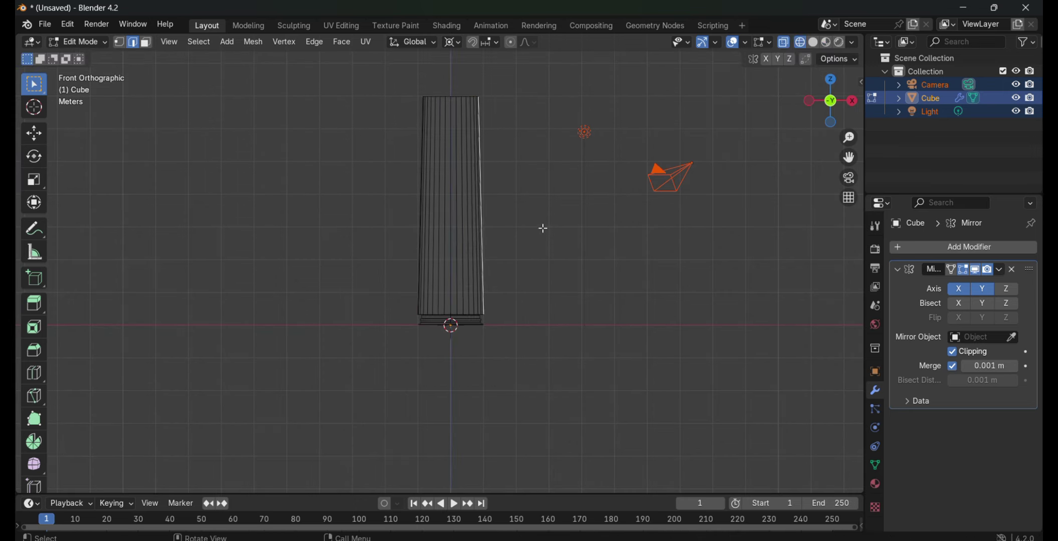
- Leave Edit Mode and view the column in material preview shading
key(Tab)
key(Tab)
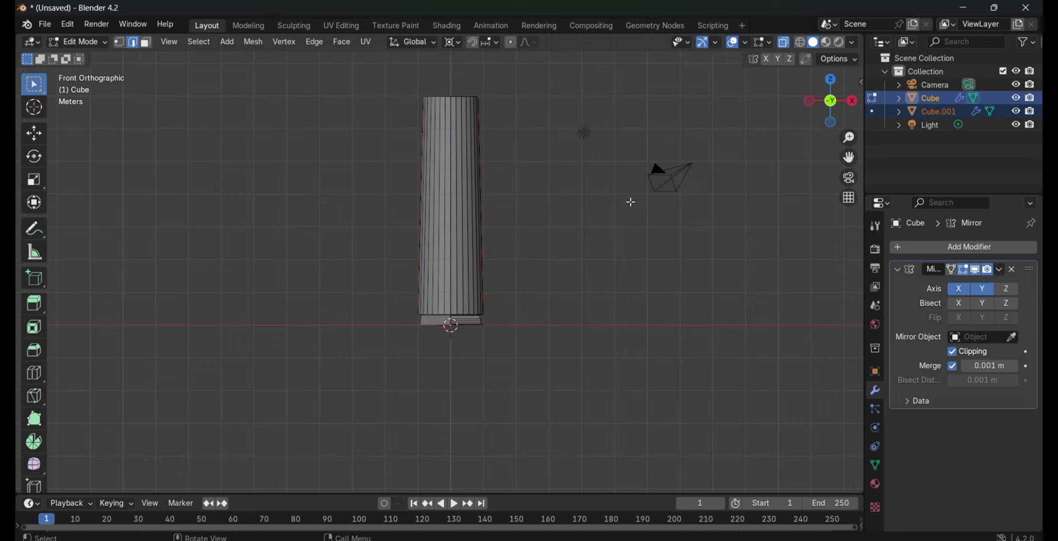
click(534, 214)
key(a)
key(Tab)
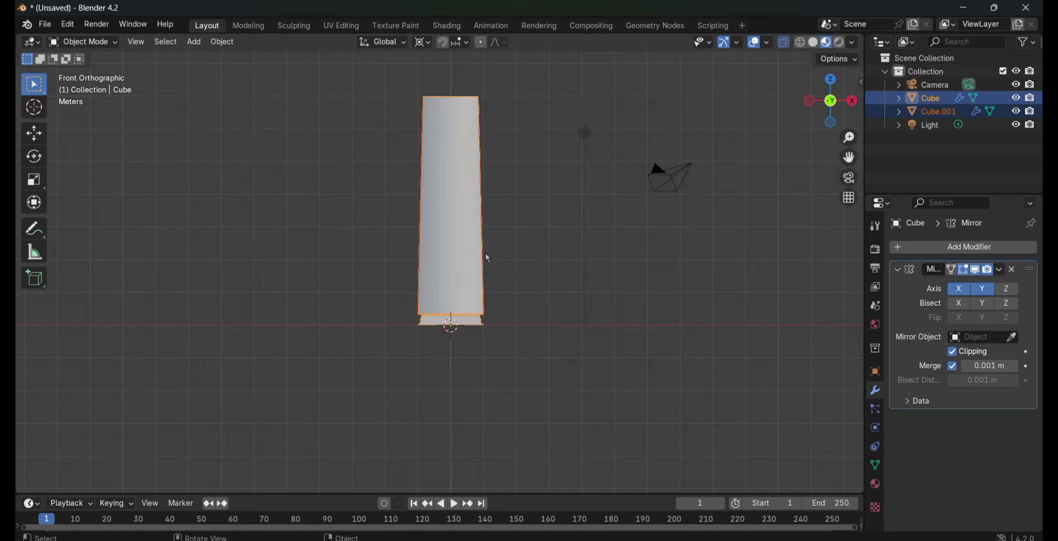
- Undo the recent edits to the base mesh, inspecting the result in wireframe
middle_drag(455, 246, 497, 129)
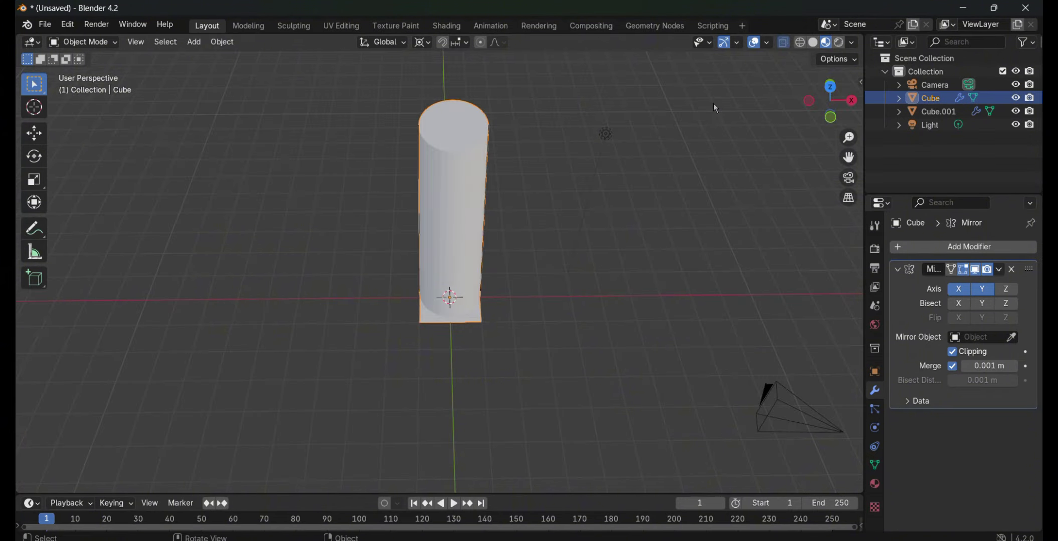
click(799, 41)
drag(822, 95, 828, 99)
key(ctrl+z)
key(ctrl+z)
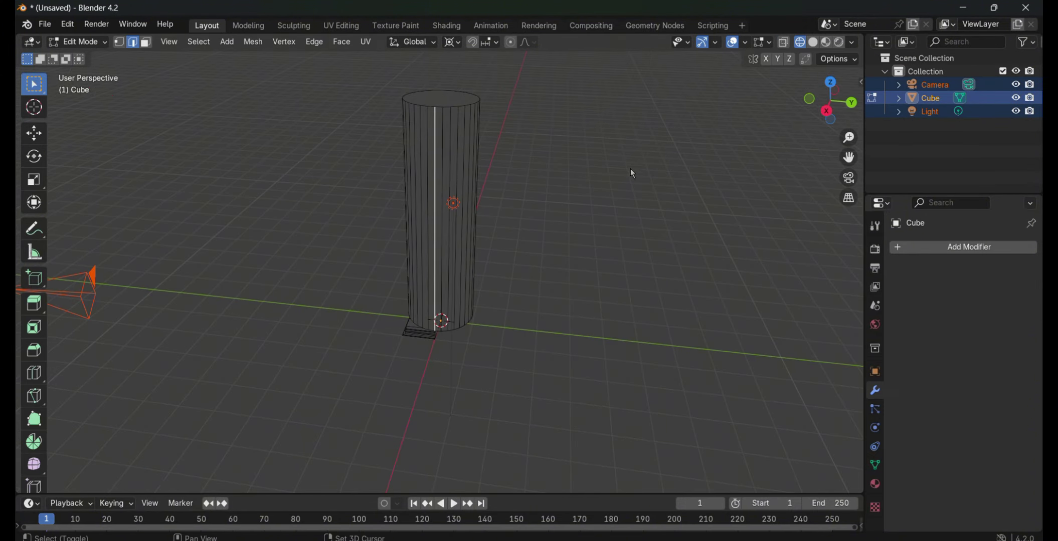
middle_drag(631, 169, 495, 307)
key(ctrl+z)
key(ctrl+z)
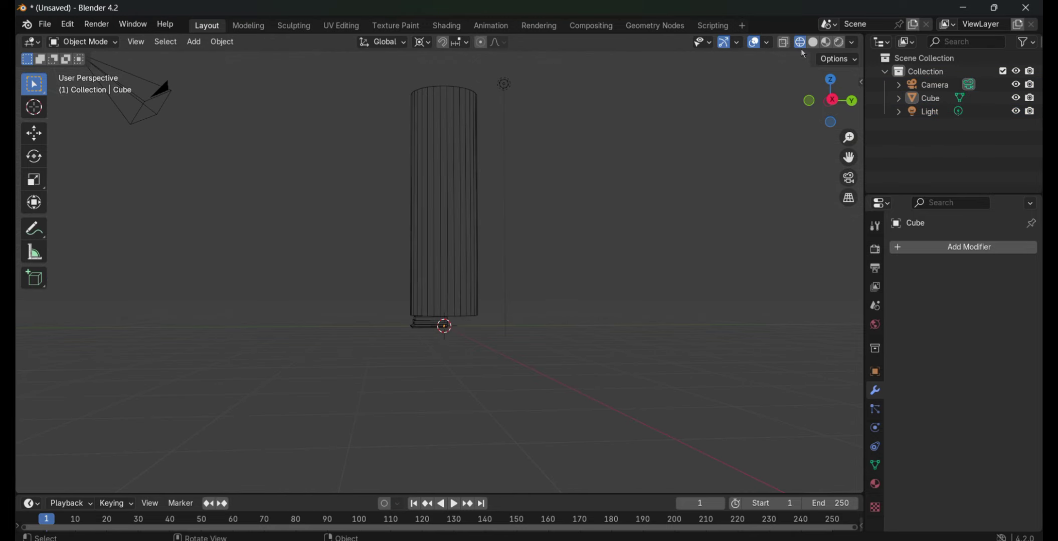
key(ctrl+z)
click(819, 106)
key(ctrl+z)
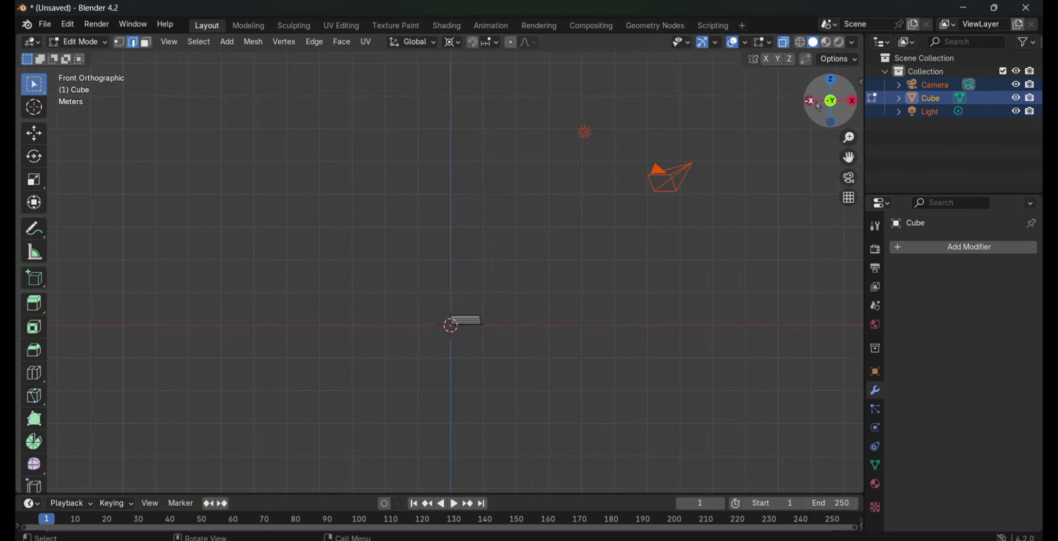
- Add a Mirror modifier and a cylinder, moving the cylinder up along Z
click(967, 247)
click(752, 346)
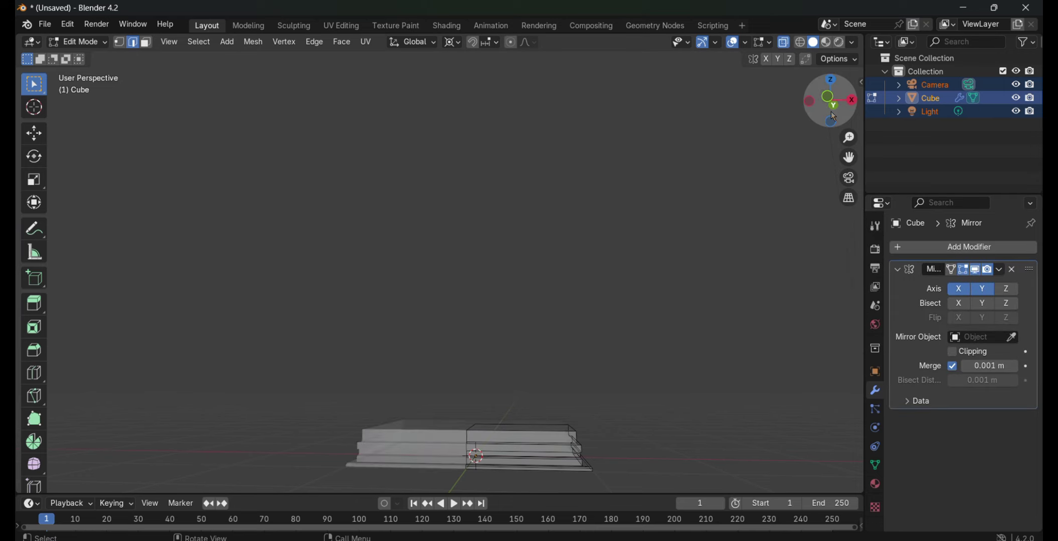
click(227, 42)
click(245, 120)
key(KP_3)
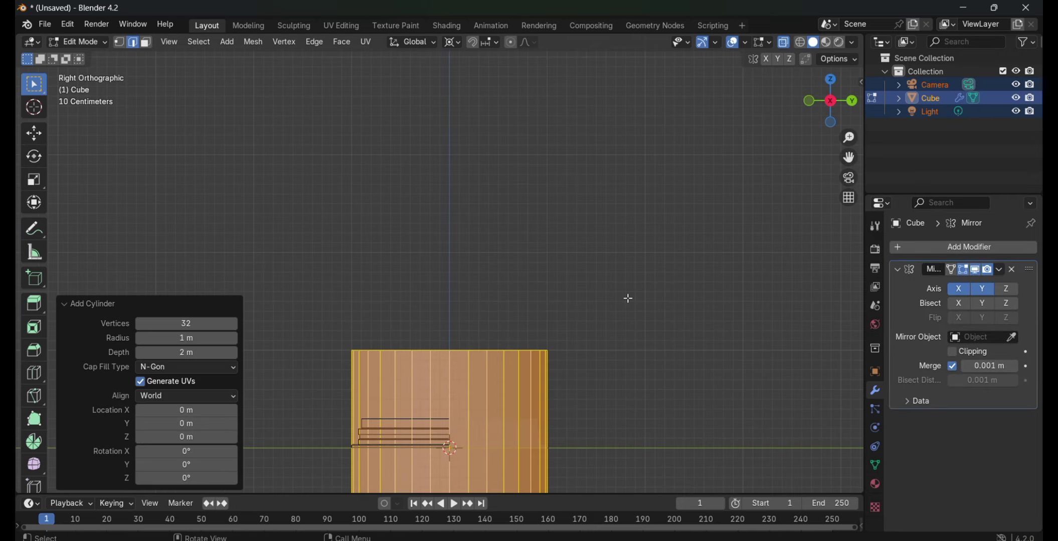
key(g)
key(z)
click(592, 210)
middle_drag(260, 218, 301, 200)
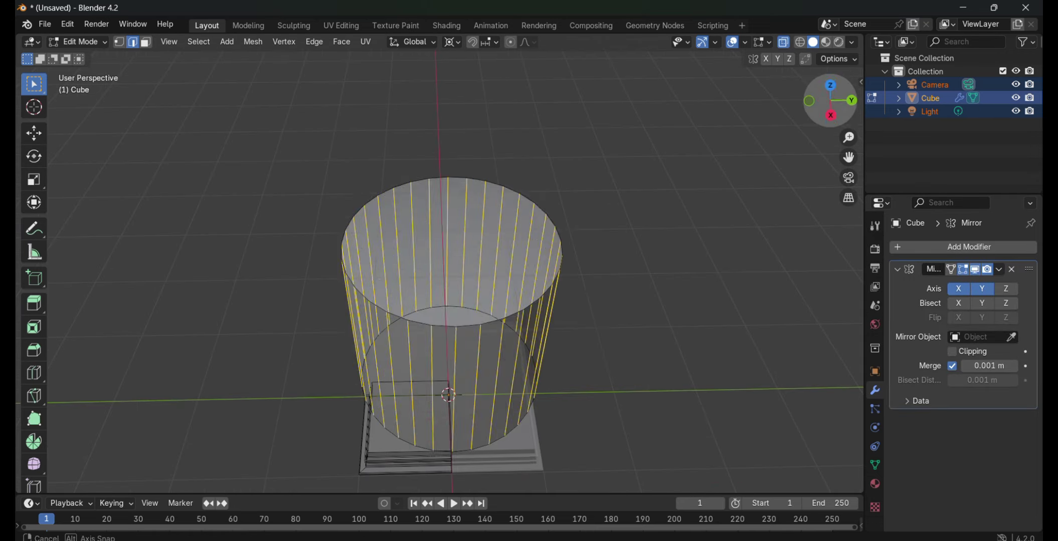
middle_drag(451, 251, 248, 173)
- Separate the column geometry from the base mesh into its own object
click(78, 42)
key(KP_1)
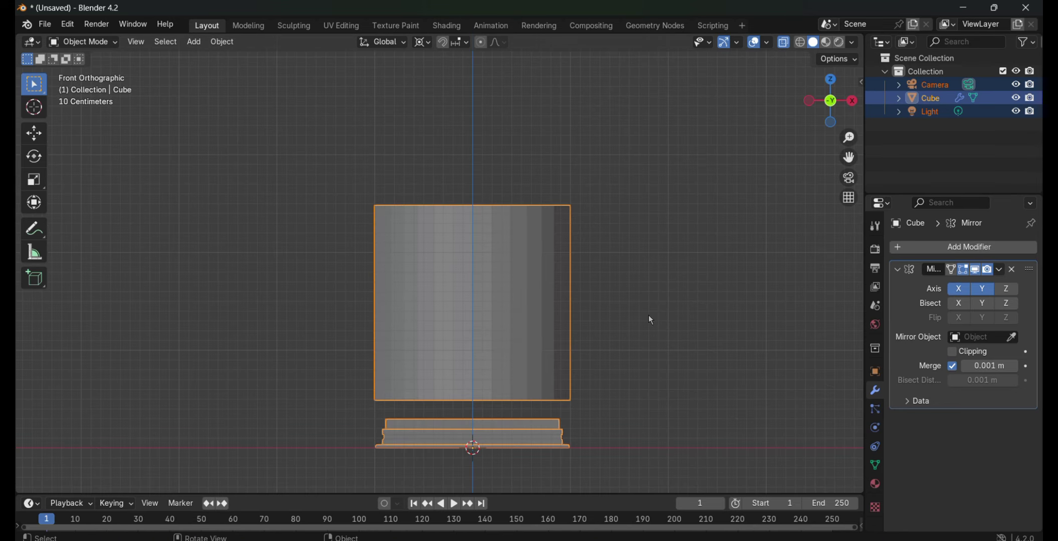
right_click(466, 283)
key(Escape)
key(Tab)
right_click(424, 324)
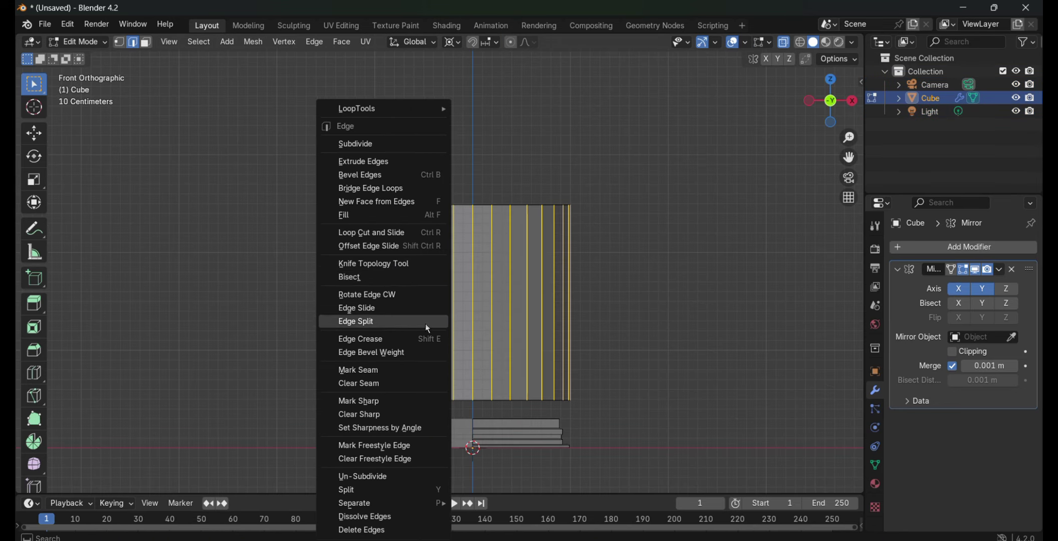
click(480, 475)
key(Tab)
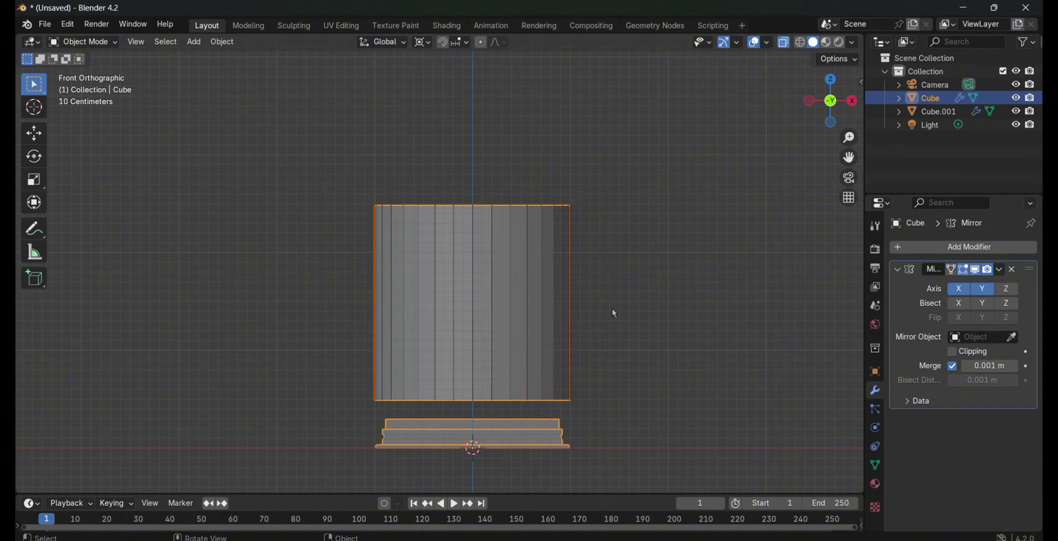
- Delete the cylinder geometry from the base mesh in Edit Mode
click(82, 41)
click(83, 71)
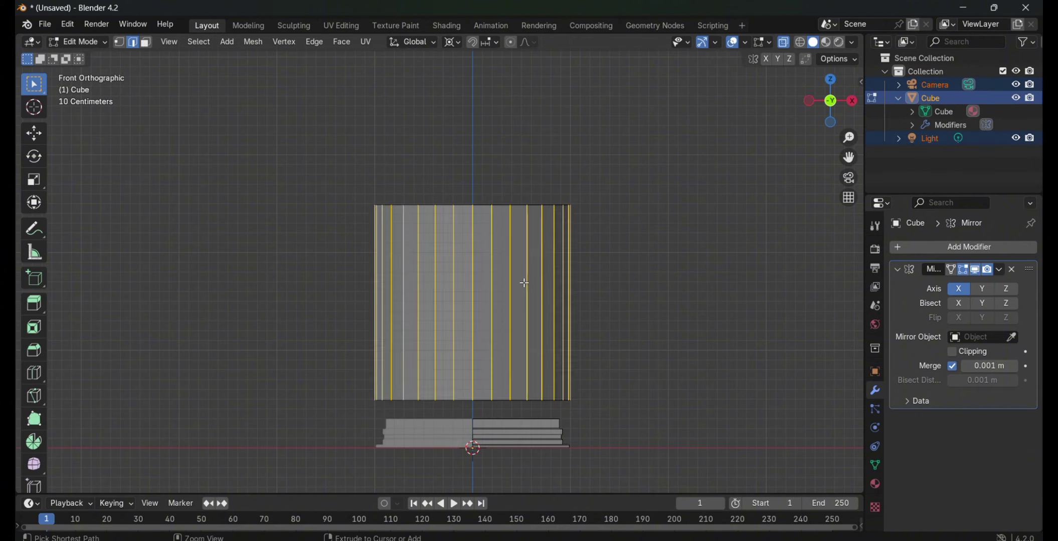
key(x)
click(560, 260)
- Rename the Cube object to 'Base' in the Outliner
click(943, 111)
right_click(995, 102)
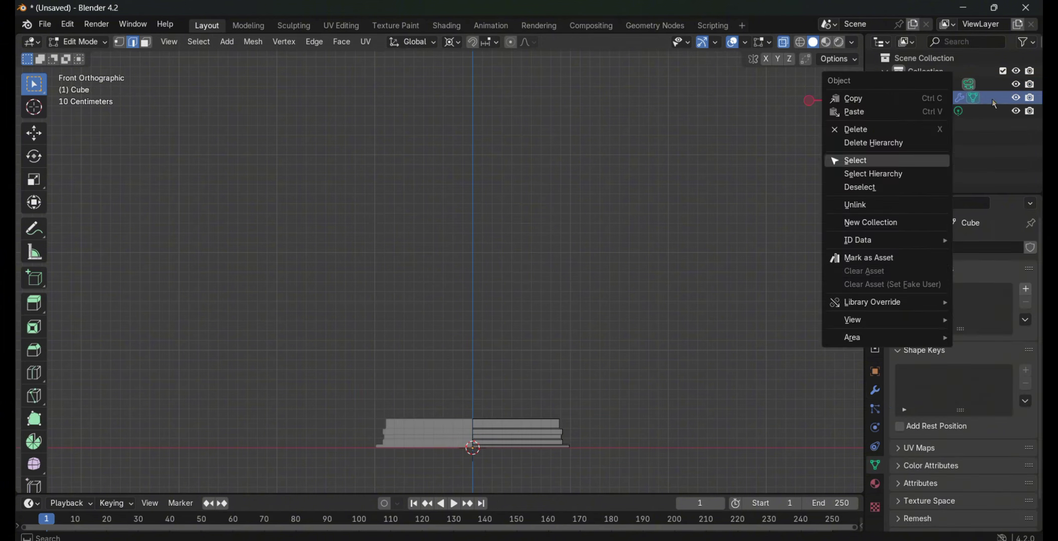
key(Escape)
key(F2)
text(Base)
key(Return)
click(227, 41)
- Undo a trial cylinder, create Collection 2, and add a new cylinder in it
click(265, 122)
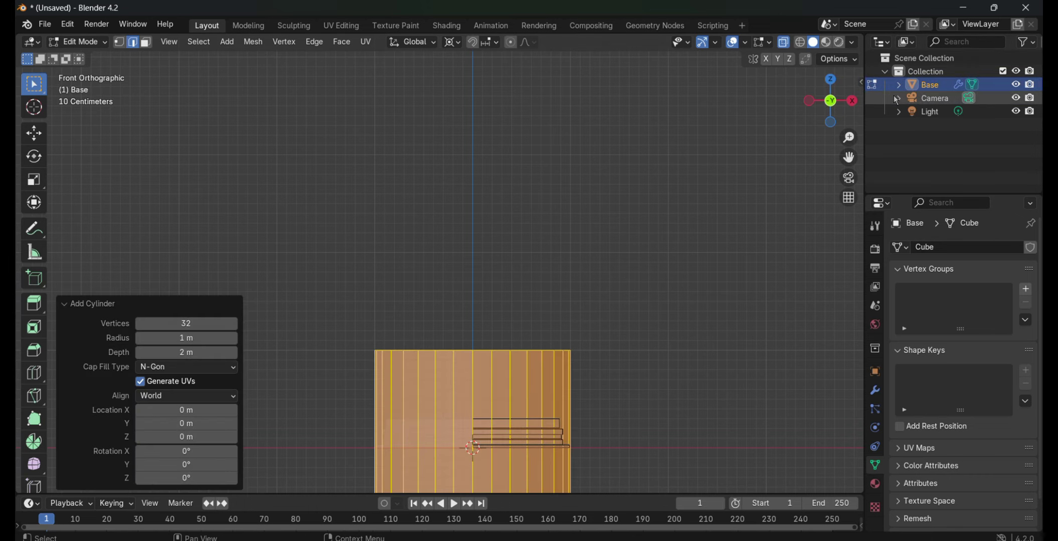
key(g)
click(244, 164)
key(ctrl+z)
key(ctrl+z)
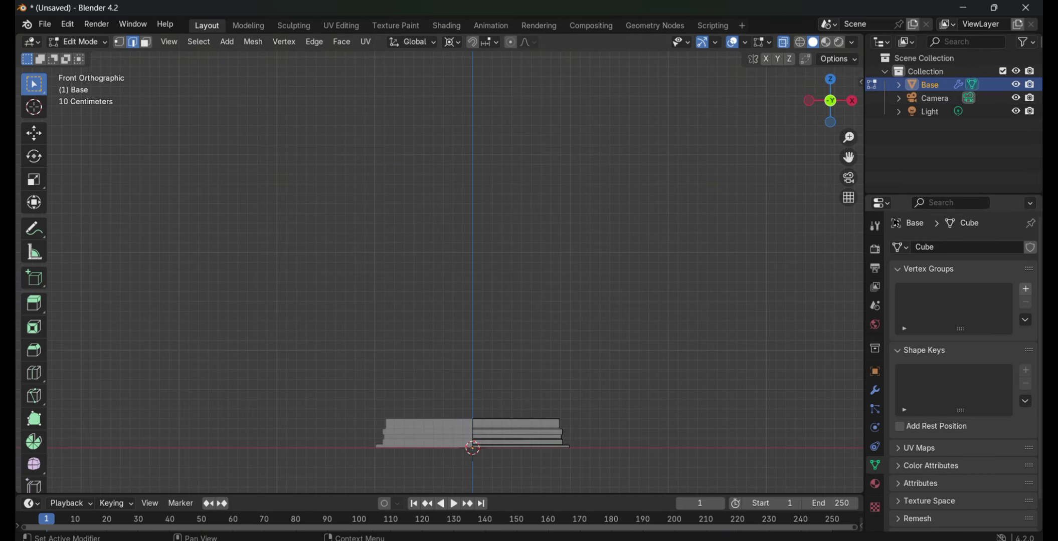
click(875, 390)
click(901, 70)
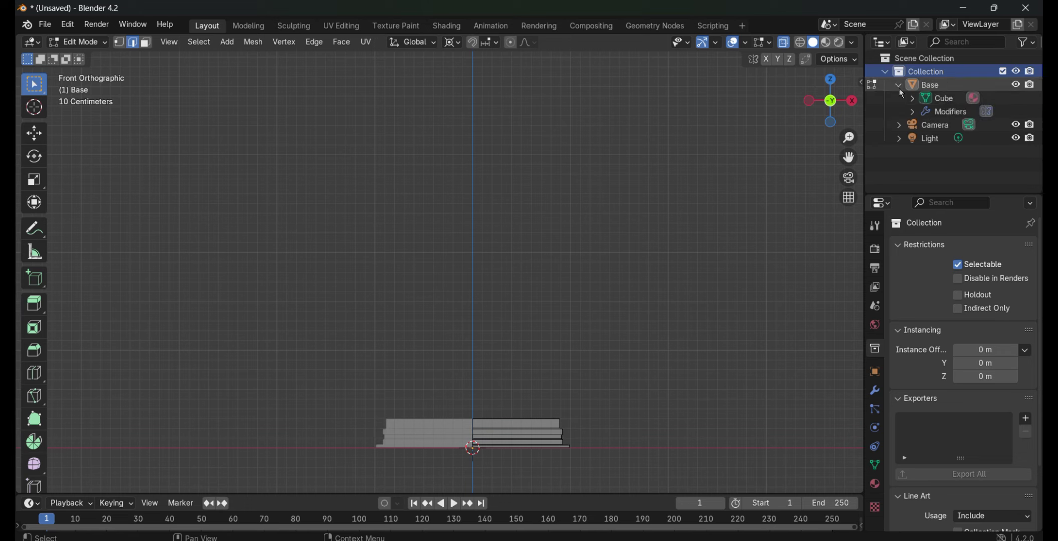
key(Tab)
click(884, 71)
click(194, 41)
click(321, 126)
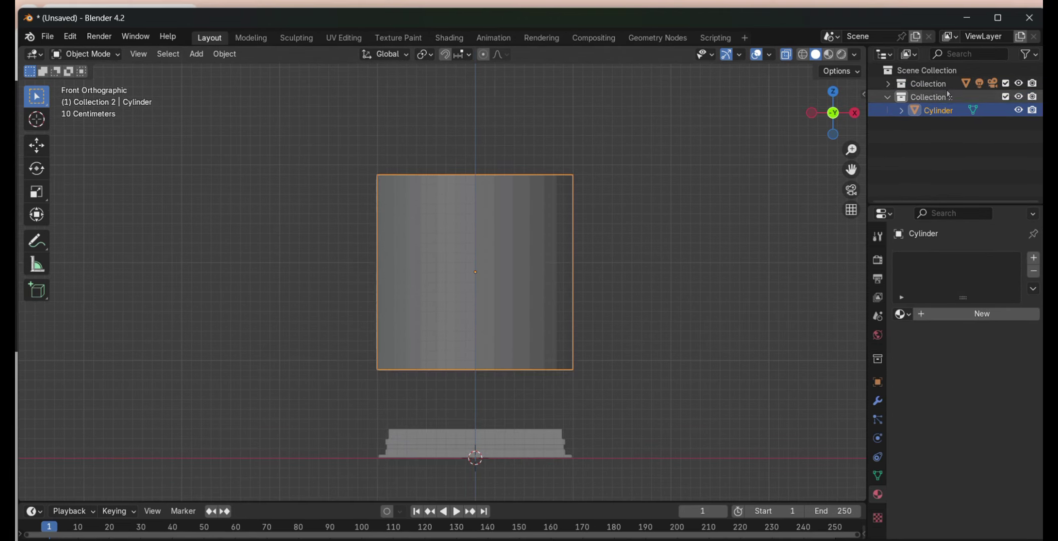
- Scale the new cylinder down and raise its mesh along Z
key(s)
middle_drag(534, 216, 805, 114)
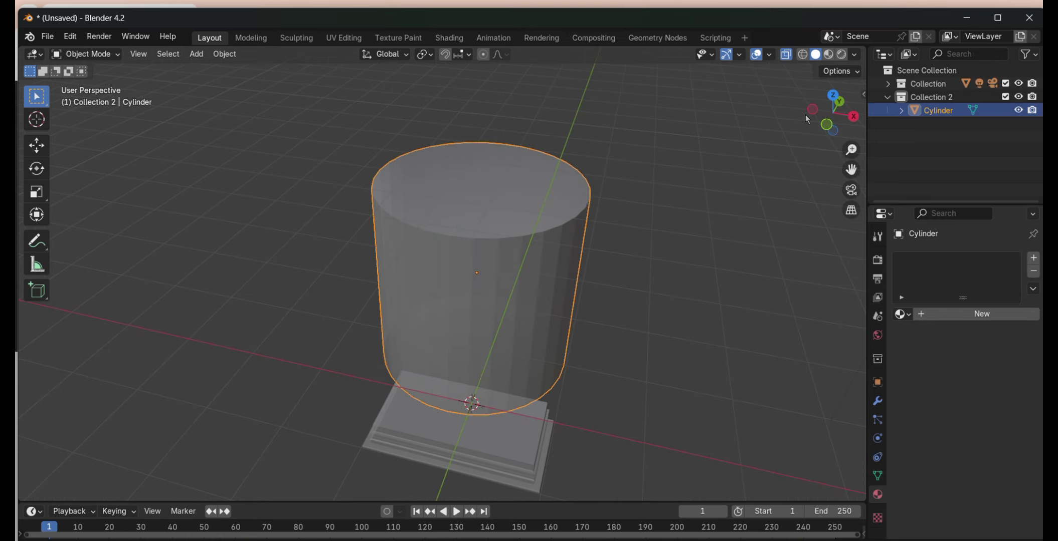
click(692, 193)
key(KP_3)
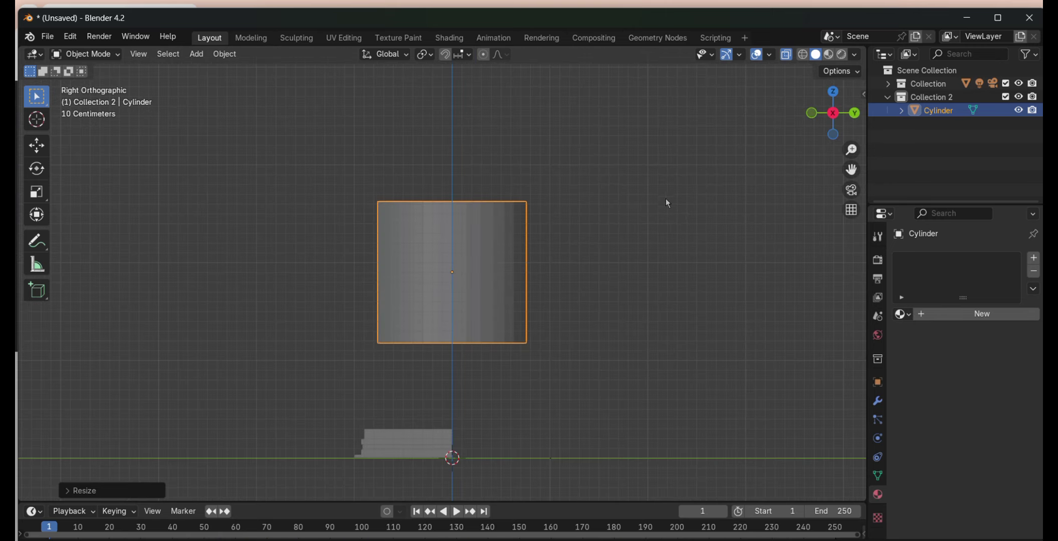
key(Tab)
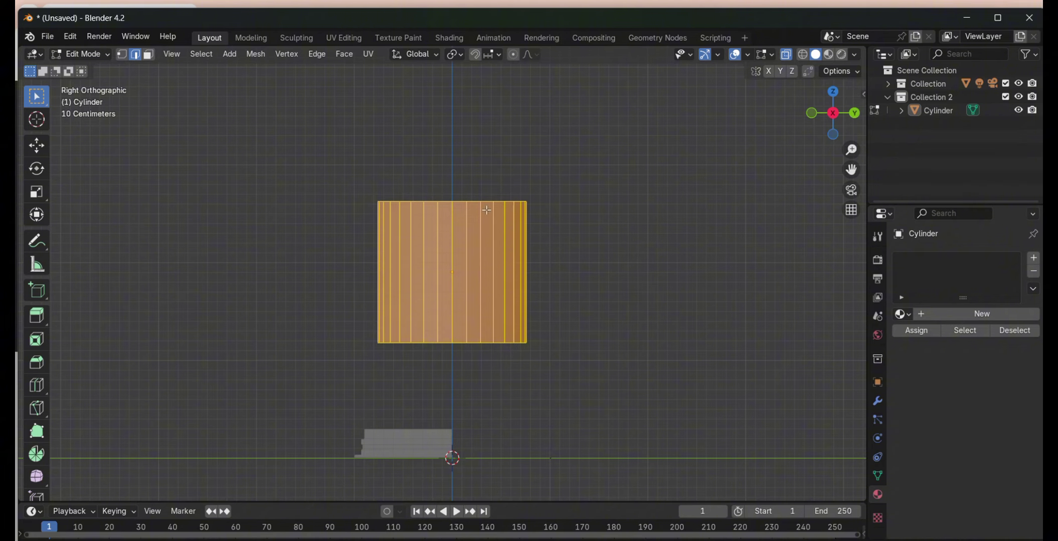
key(g)
click(487, 291)
middle_drag(486, 291, 614, 189)
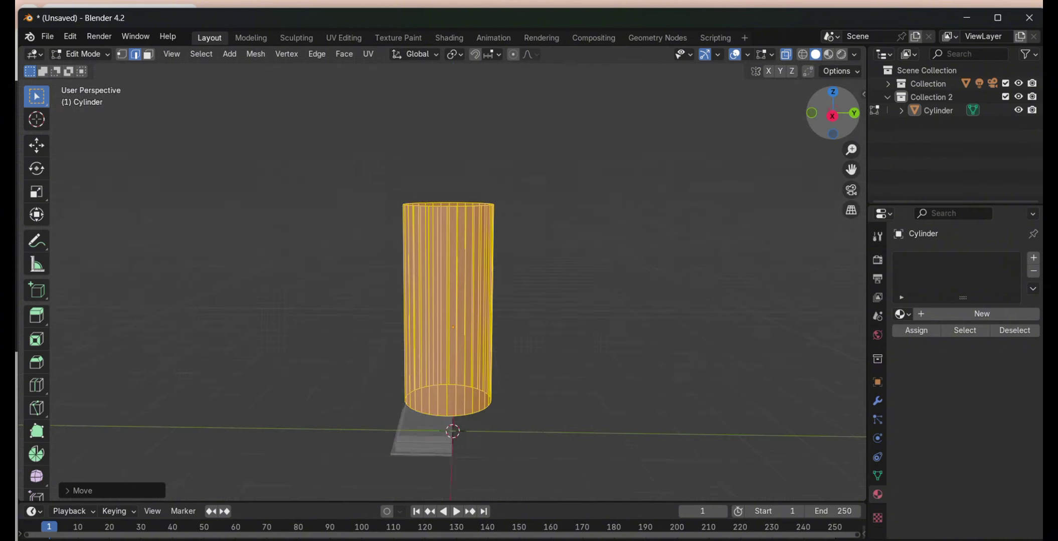
- Select the cylinder's top edge ring and taper and lengthen it vertically
click(638, 366)
key(KP_3)
alt+click(461, 205)
key(s)
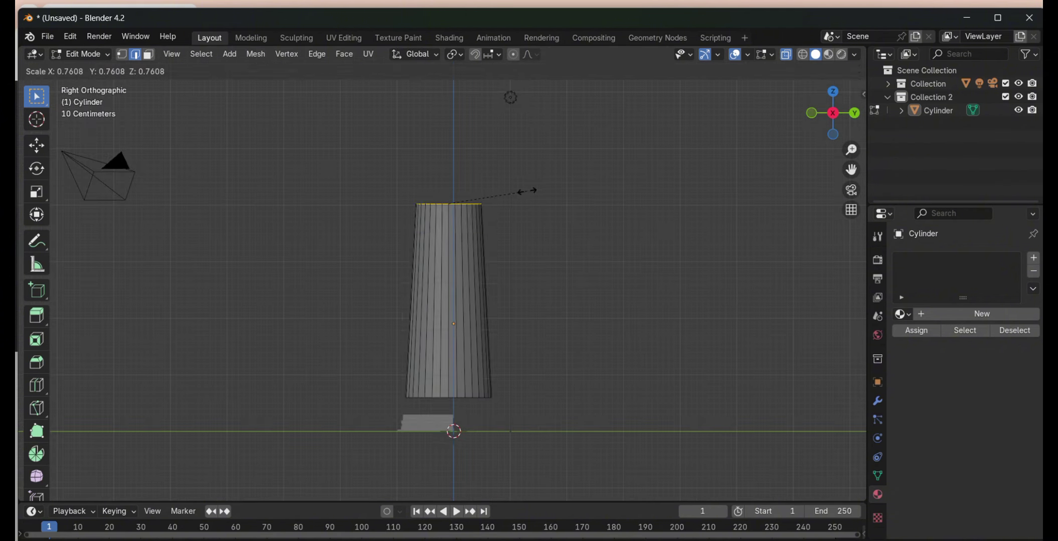
key(z)
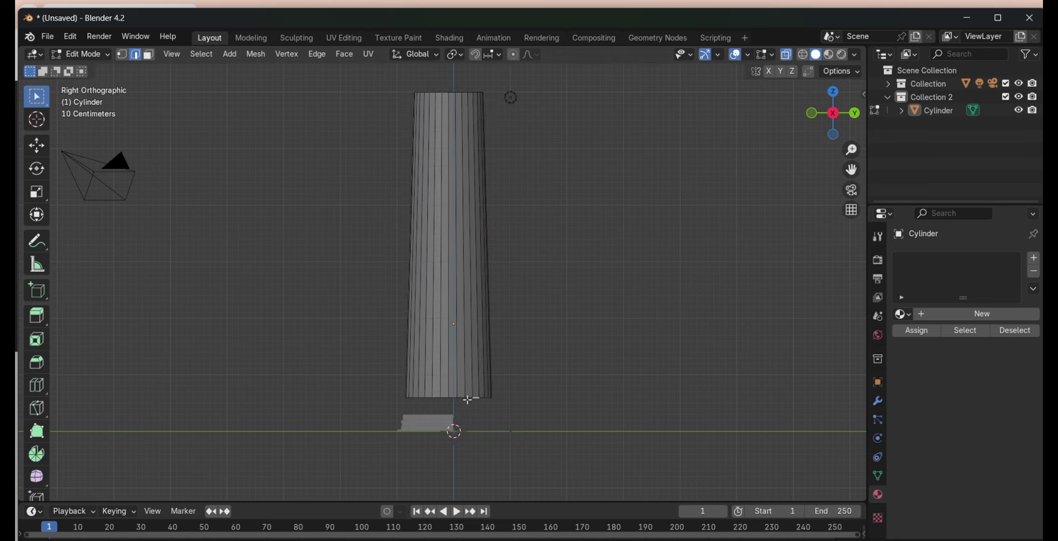
- Give Base a Mirror modifier on Y and scale it narrower along Y
key(Tab)
click(431, 422)
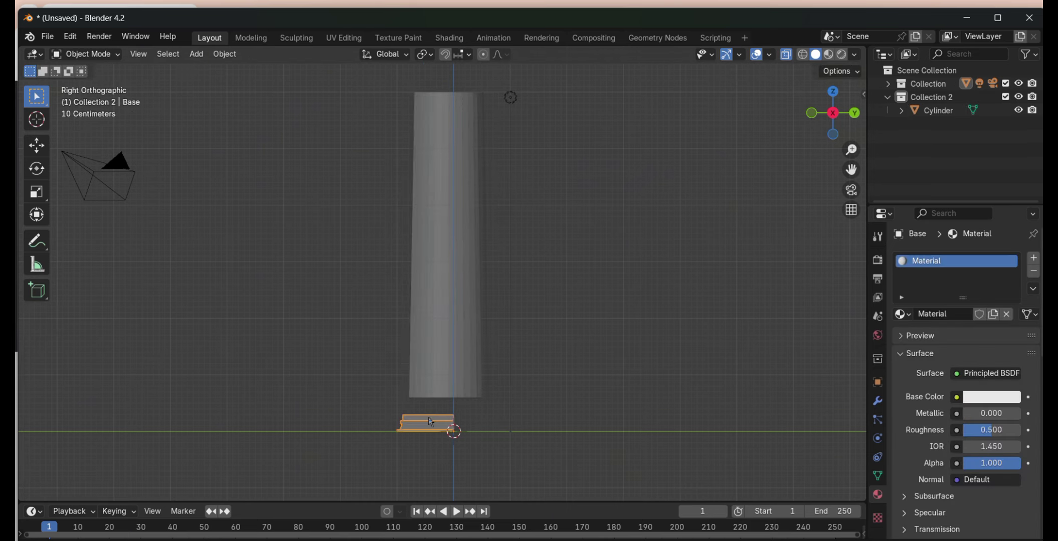
key(slash)
click(878, 401)
click(985, 299)
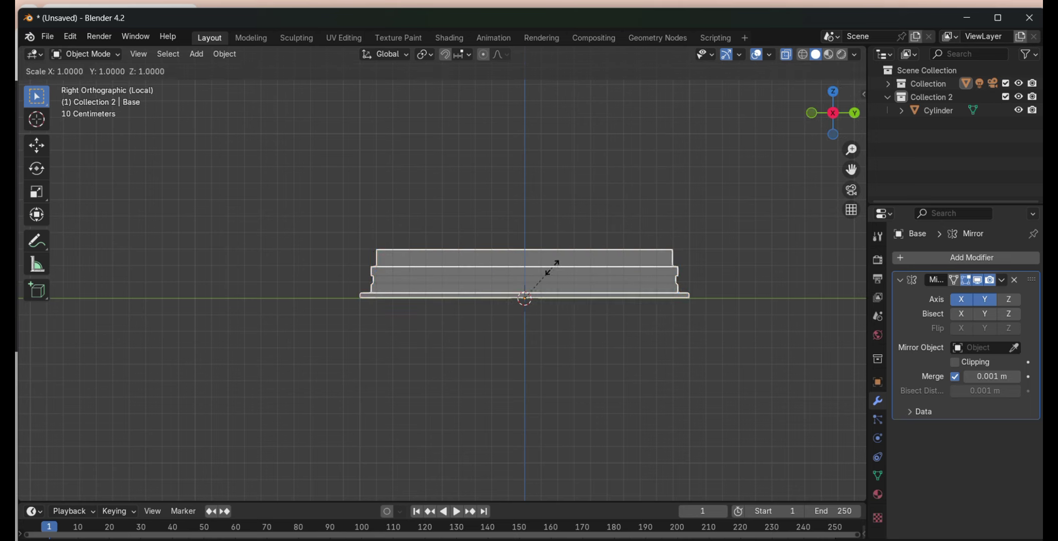
click(563, 257)
key(slash)
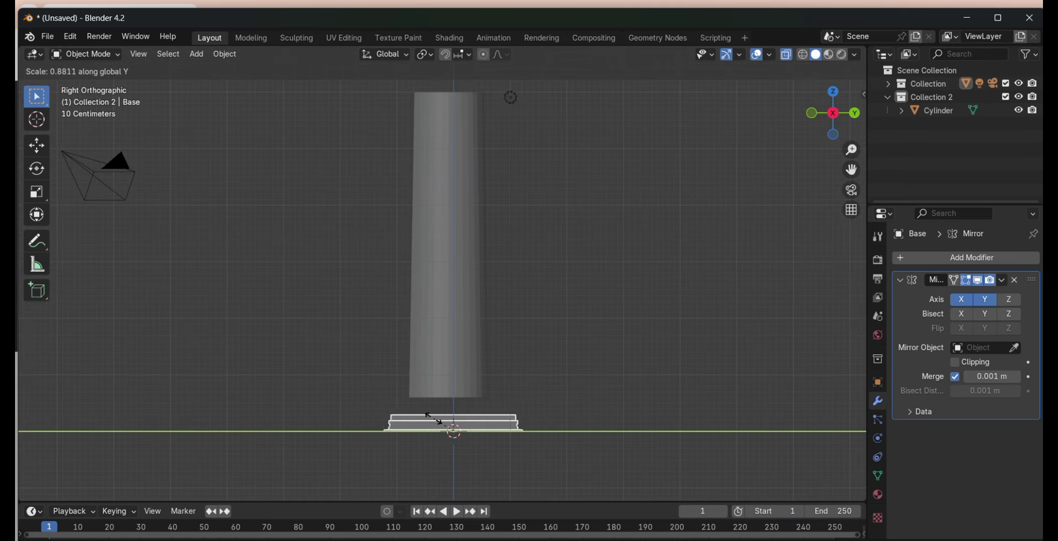
click(440, 421)
- Select the column and check it from the right side in wireframe and solid shading
click(447, 250)
click(425, 54)
drag(833, 113, 853, 115)
click(833, 113)
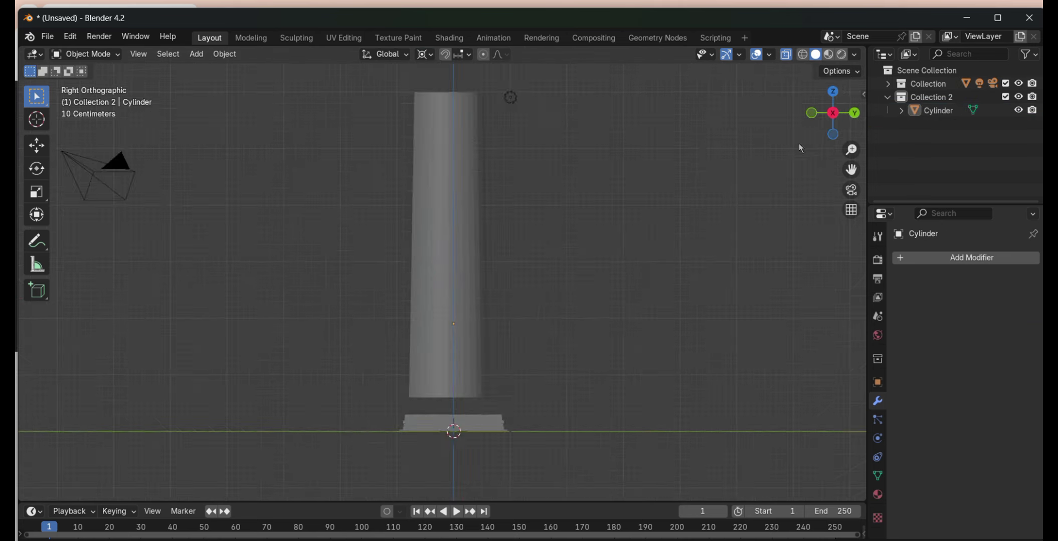
click(802, 54)
click(815, 54)
- Toggle the column into Edit Mode and back, viewed from the right side
scroll(725, 138, down, 4)
click(85, 54)
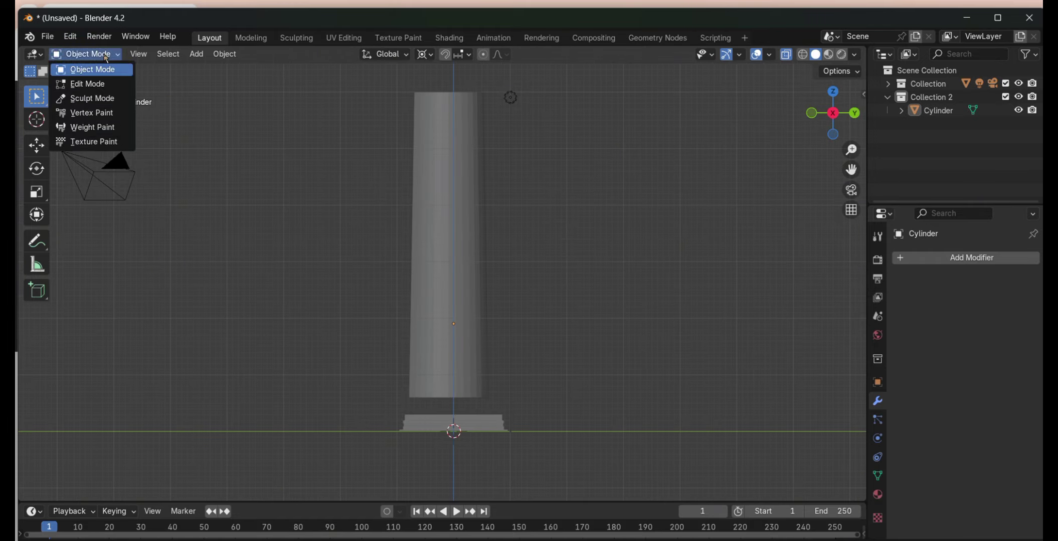
click(86, 83)
middle_drag(470, 130, 496, 151)
click(833, 113)
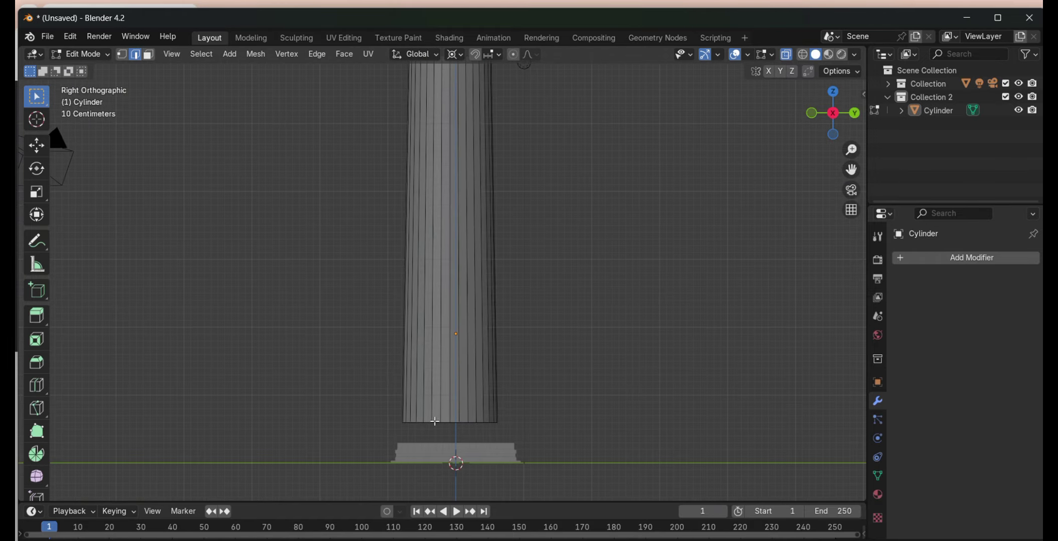
key(Tab)
- Reposition the column vertically, then raise it again and check it in perspective
key(g)
key(z)
click(456, 202)
key(g)
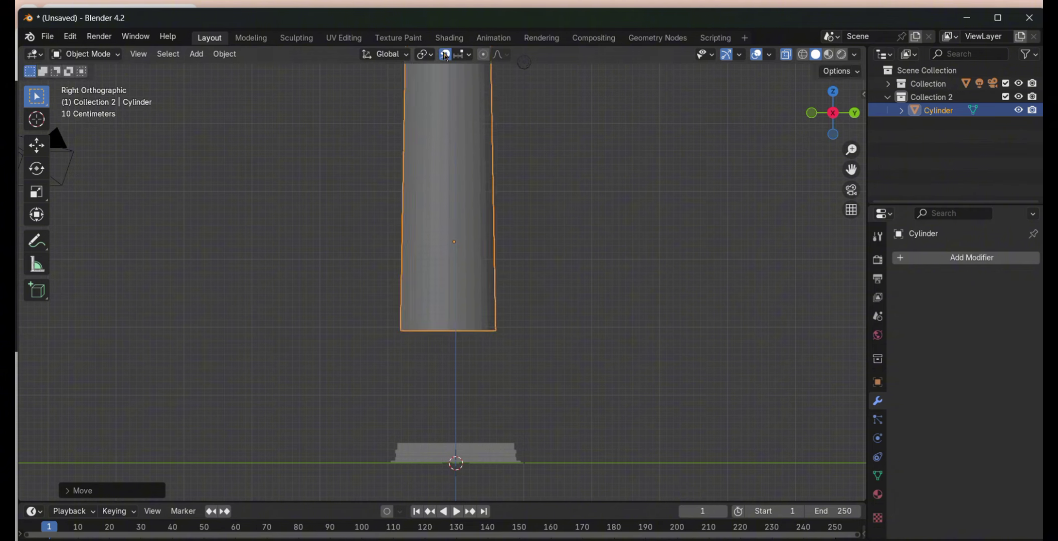
click(455, 271)
key(g)
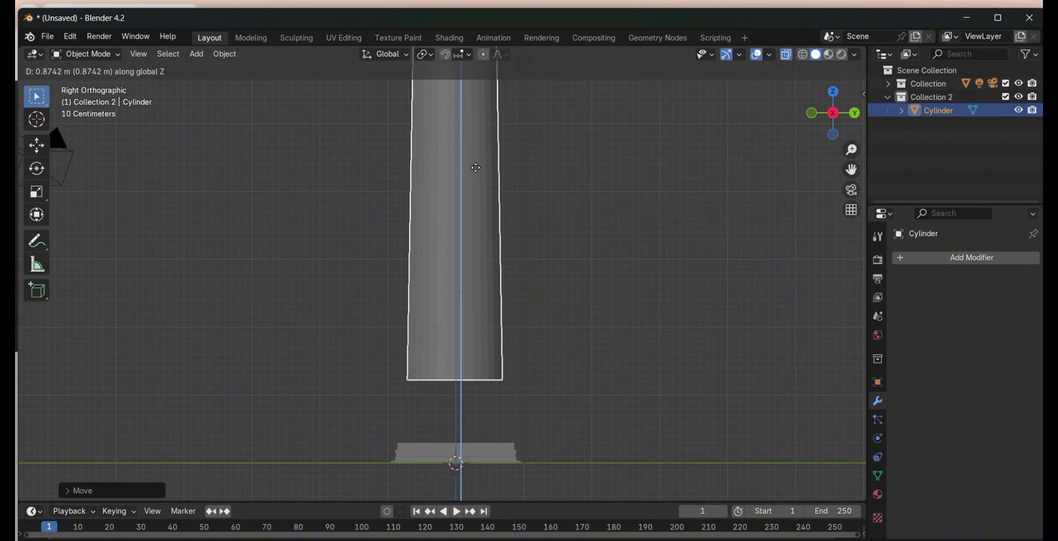
click(588, 182)
middle_drag(588, 182, 627, 166)
key(KP_3)
- Inspect the column's bottom face in Edit Mode, then return to Object Mode
scroll(409, 434, up, 3)
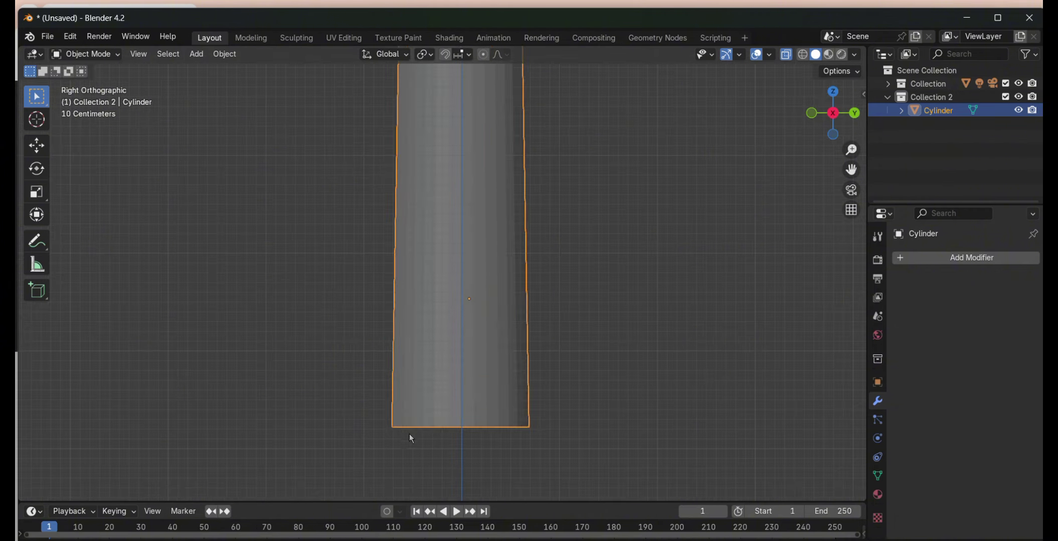
middle_drag(497, 435, 163, 72)
key(Tab)
middle_drag(229, 71, 396, 454)
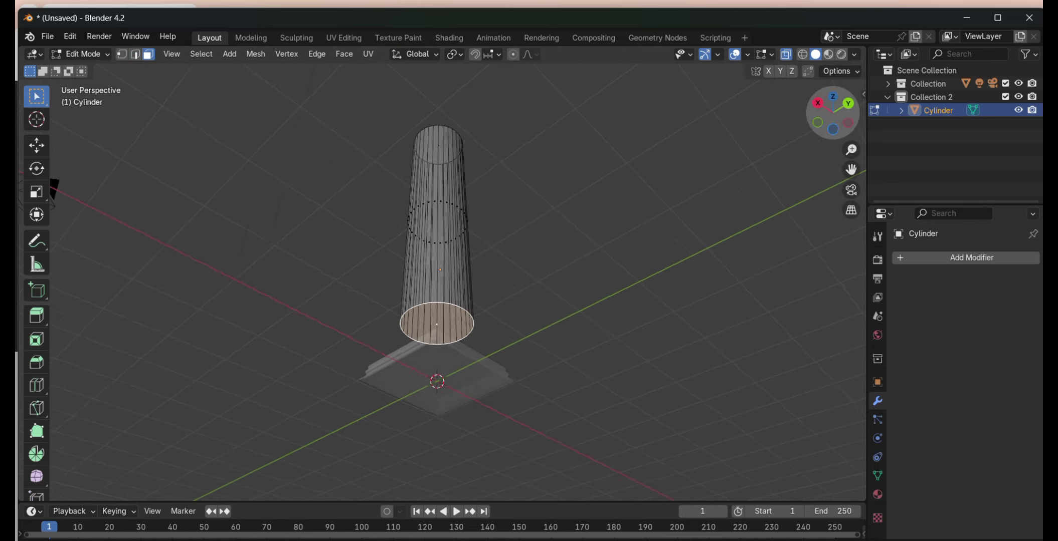
right_click(396, 454)
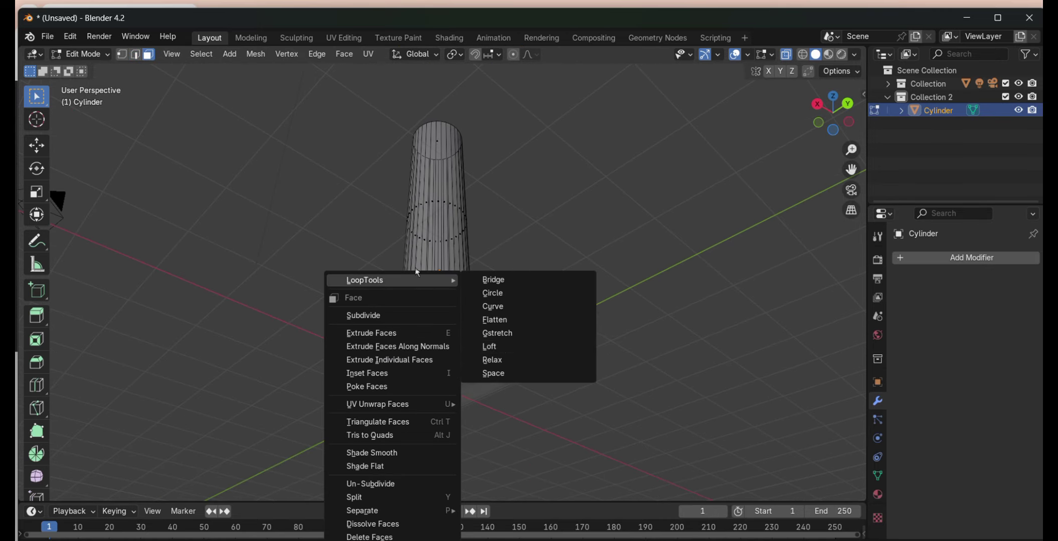
key(Tab)
- Set the column's origin to the 3D cursor at its bottom centre
click(226, 55)
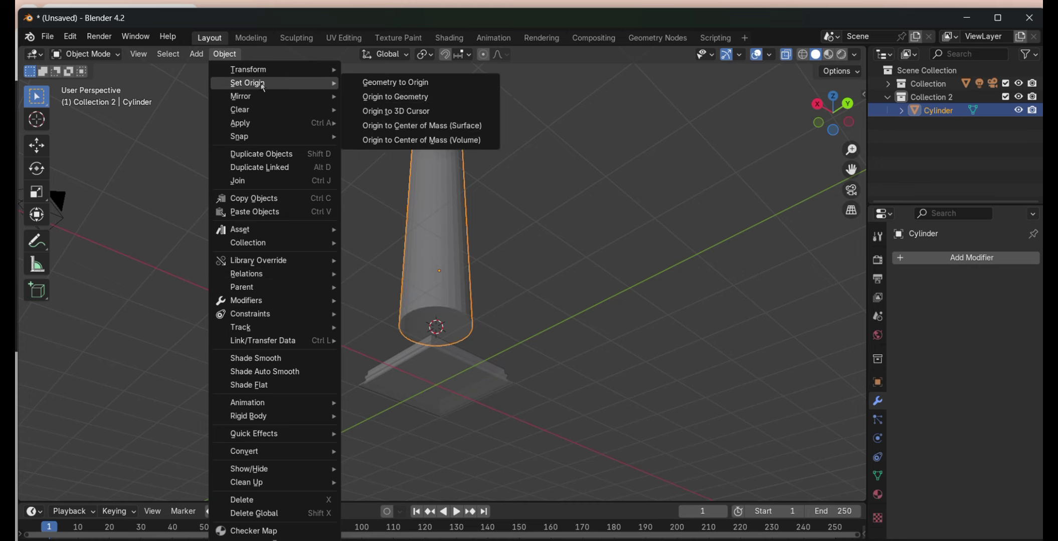
click(381, 111)
click(673, 159)
key(KP_3)
- Move the column down along Z so it sits on the stepped base
click(85, 55)
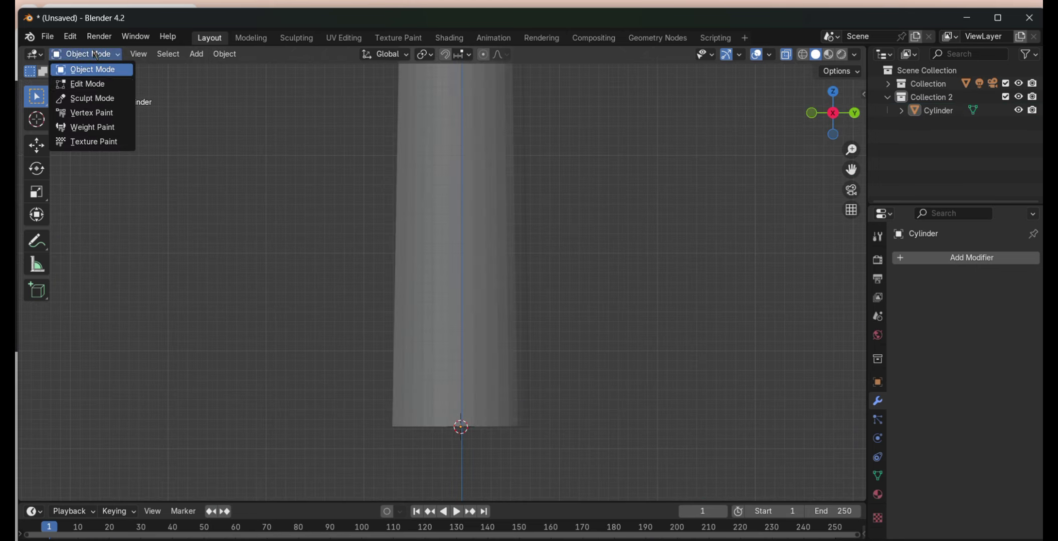
click(90, 88)
key(Tab)
key(g)
click(539, 391)
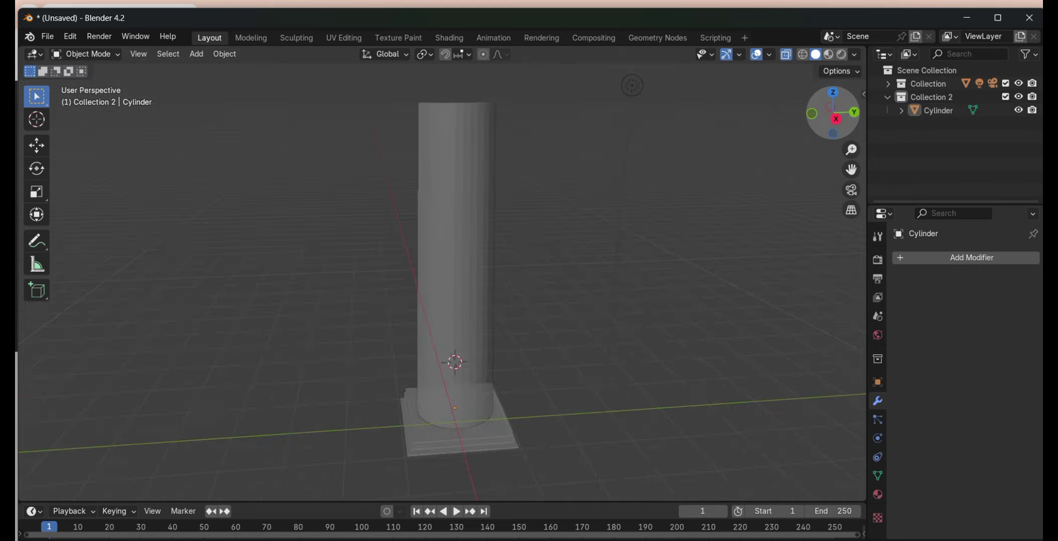
middle_drag(539, 391, 826, 236)
click(85, 54)
- Select the column's bottom edge loop, scale it, and extrude it into a flared foot ring
click(83, 83)
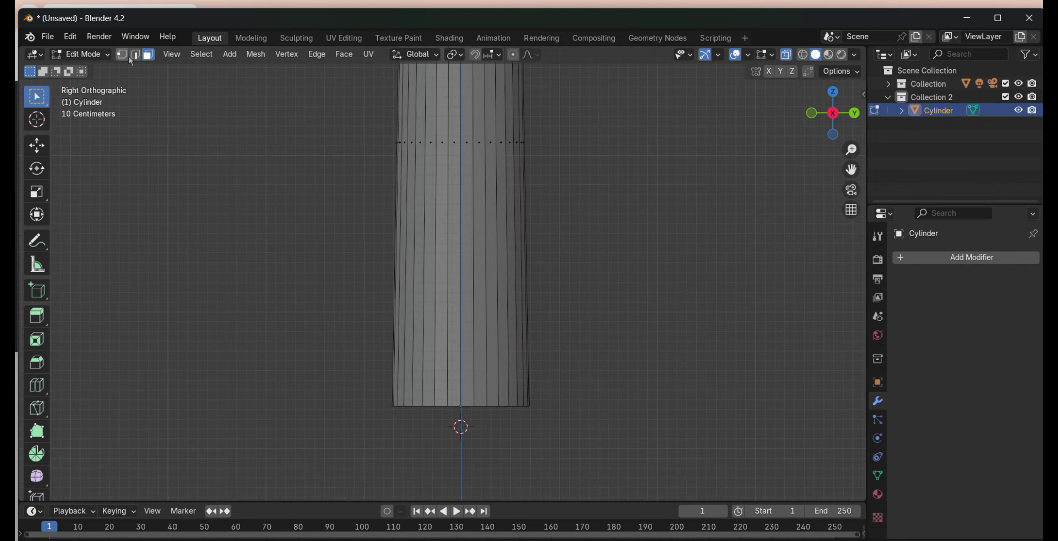
click(492, 411)
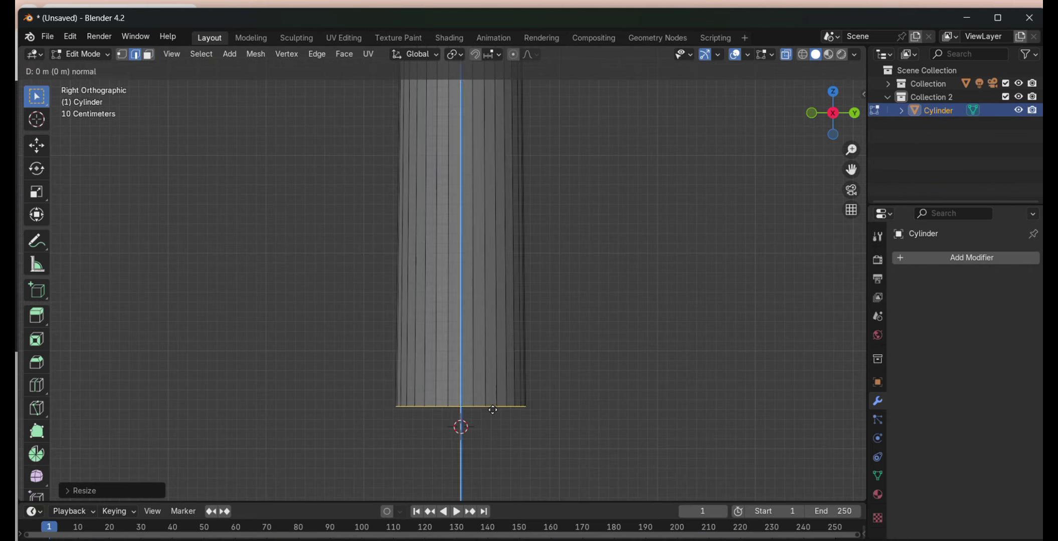
key(s)
click(401, 408)
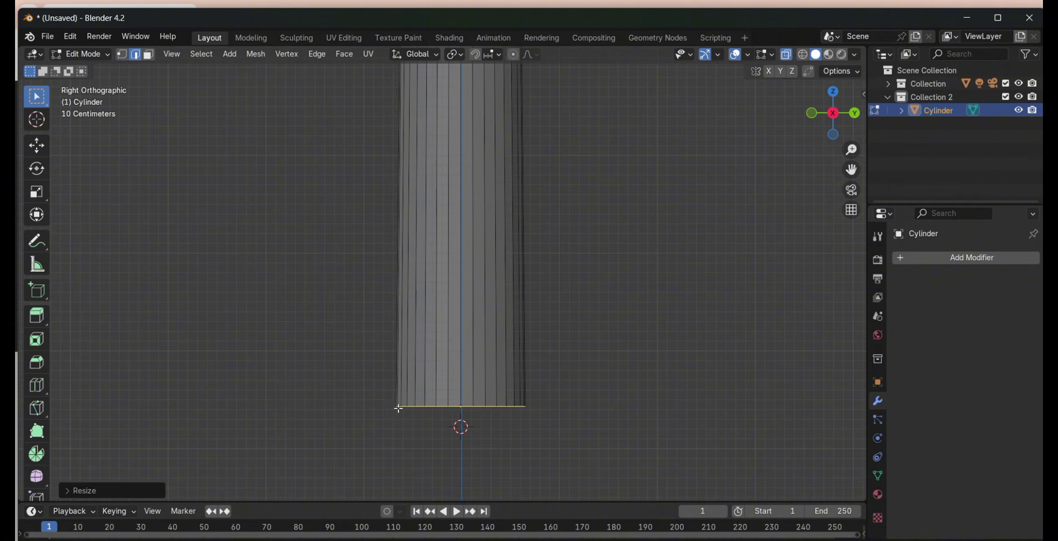
click(433, 408)
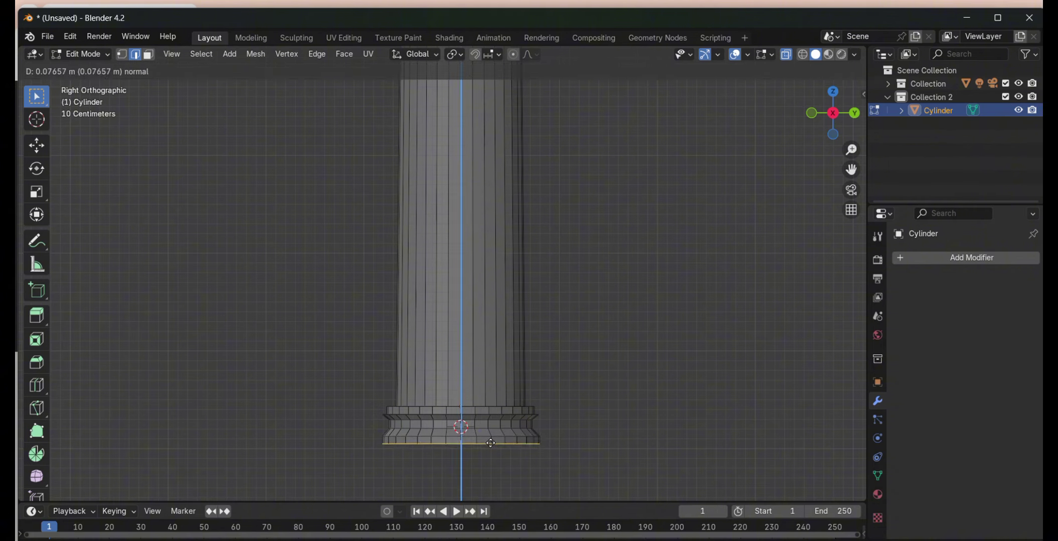
key(e)
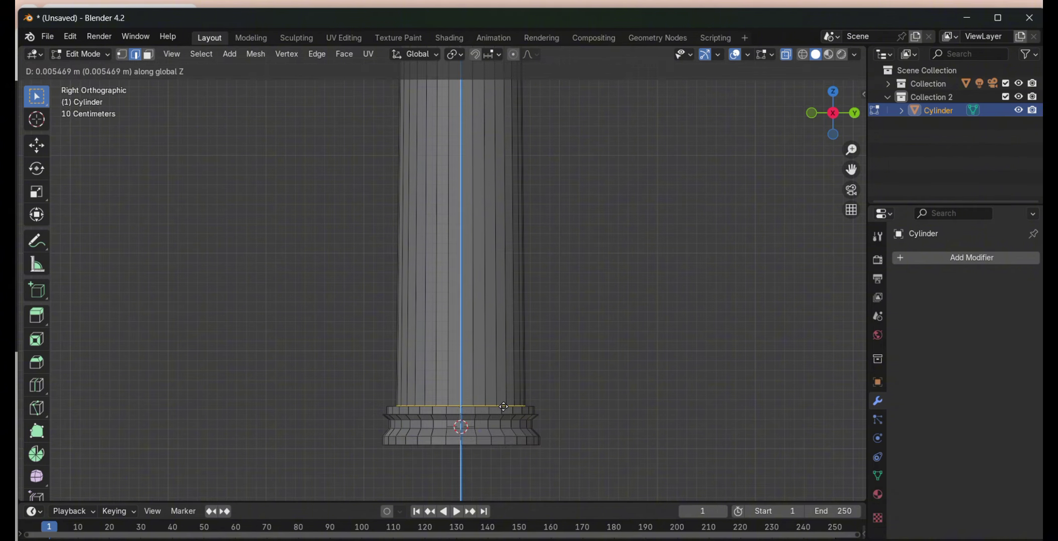
click(494, 416)
- Move the column up and reposition it on the stepped base
key(Tab)
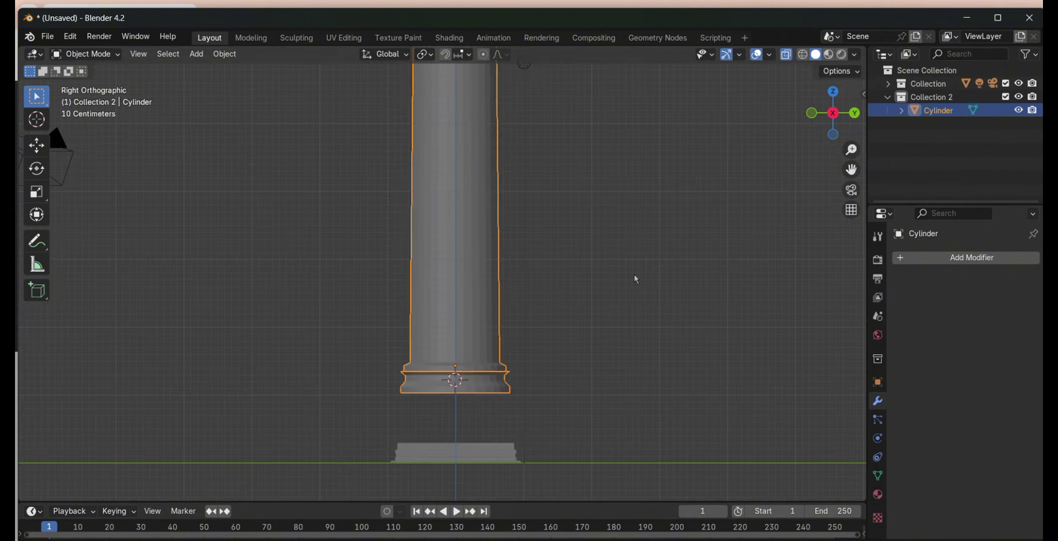
key(ctrl+shift+Tab)
key(g)
key(z)
click(426, 328)
scroll(455, 426, up, 2)
shift+middle_drag(456, 425, 466, 224)
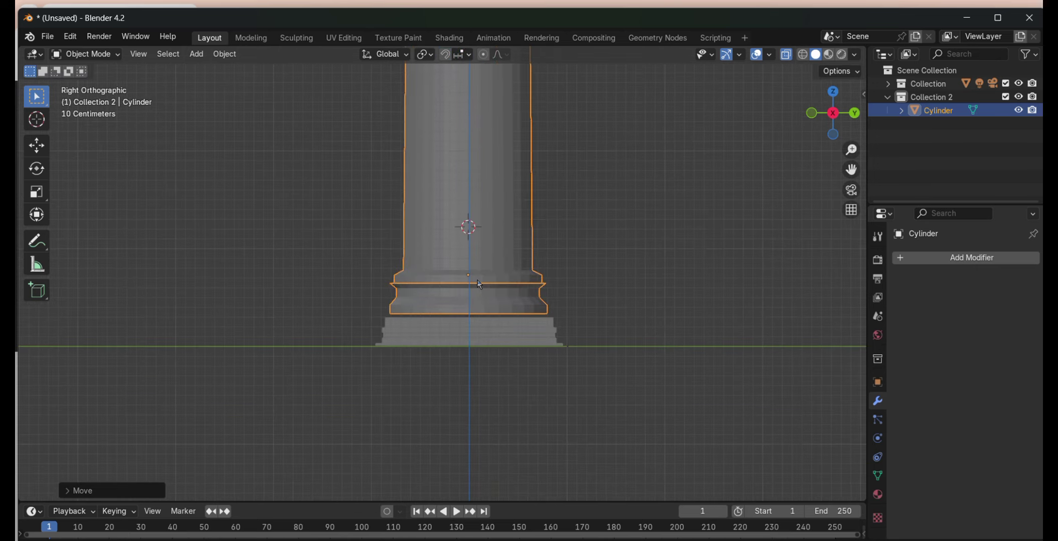
scroll(509, 314, up, 5)
key(g)
click(512, 314)
click(789, 335)
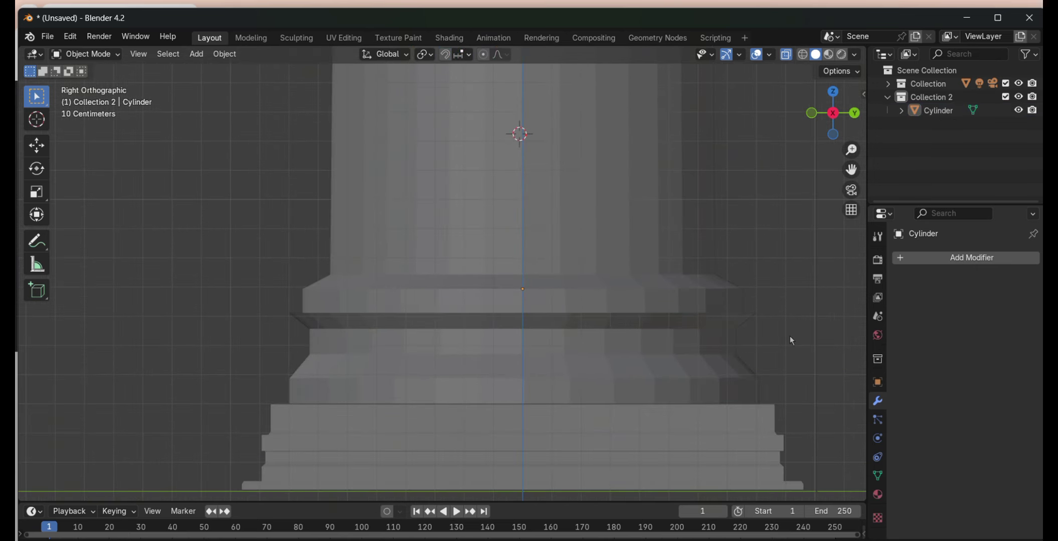
mouse_move(789, 335)
middle_down()
mouse_move(602, 281)
mouse_move(885, 125)
middle_up()
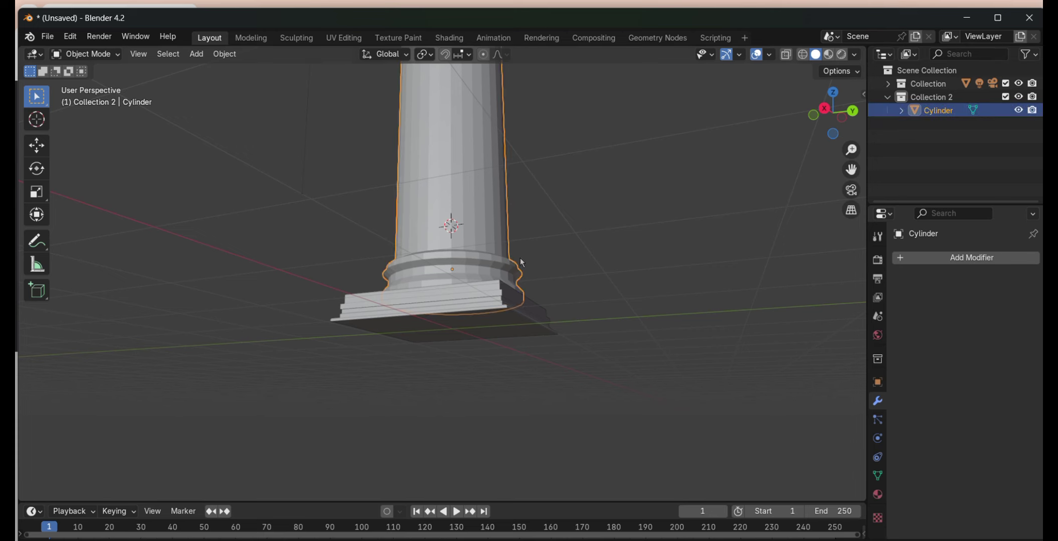
- Narrow the section above the foot ring by scaling its edge loop in side view
key(Tab)
key(KP_3)
scroll(626, 168, up, 5)
scroll(626, 168, up, 3)
key(KP_7)
scroll(681, 284, down, 8)
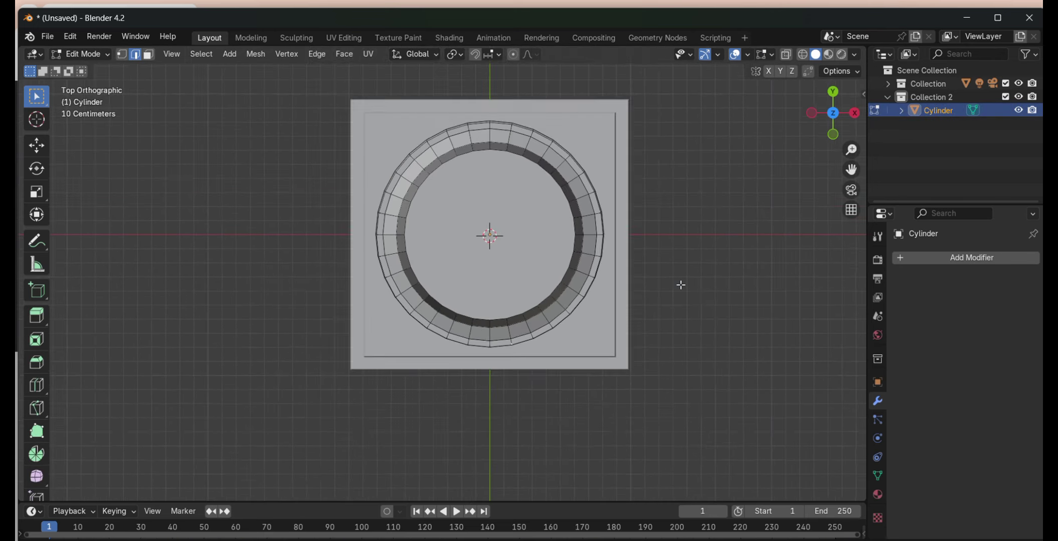
key(KP_3)
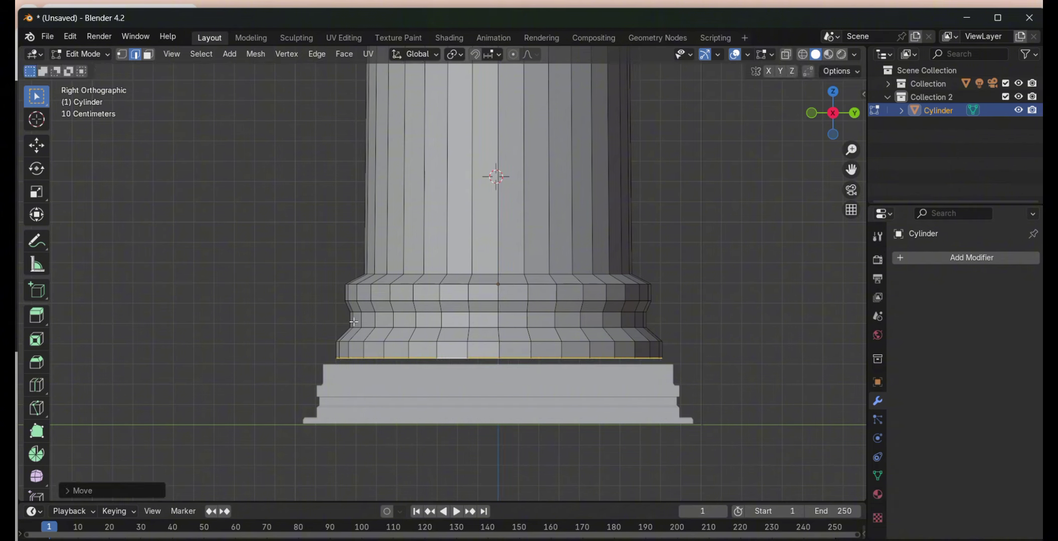
alt+click(402, 274)
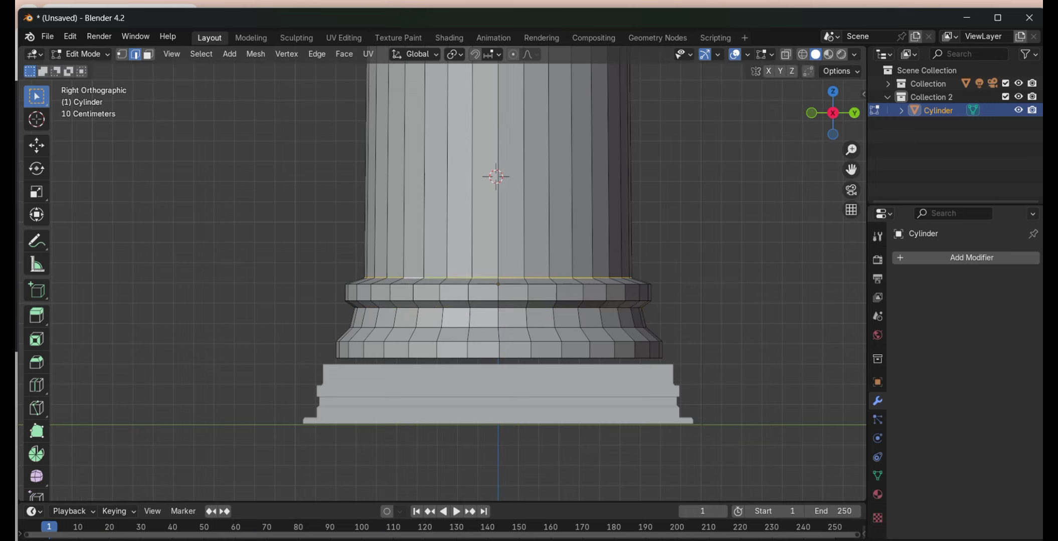
key(s)
click(703, 266)
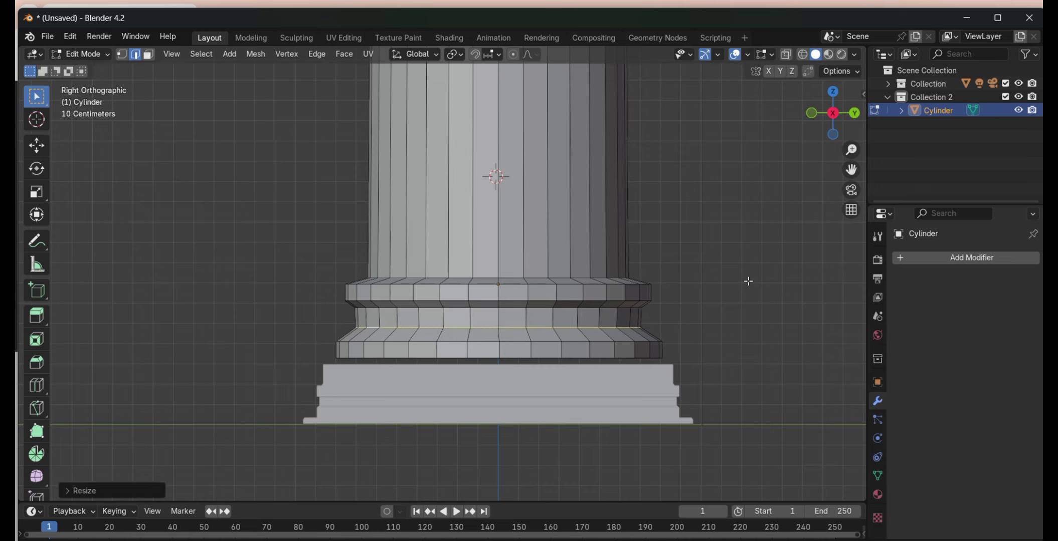
- Add loop cuts on the upper and lower rings of the column foot
scroll(529, 251, down, 1)
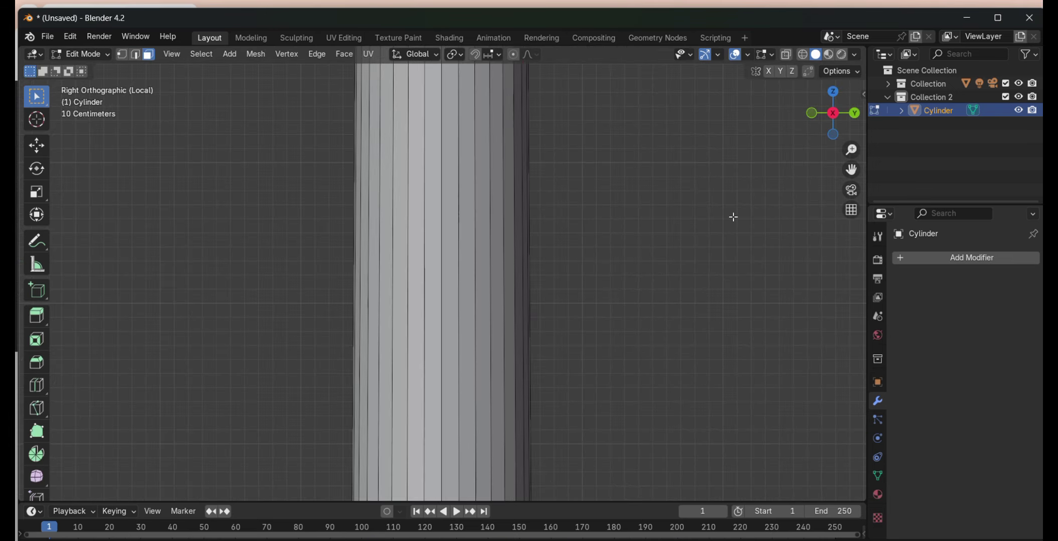
scroll(733, 217, up, 3)
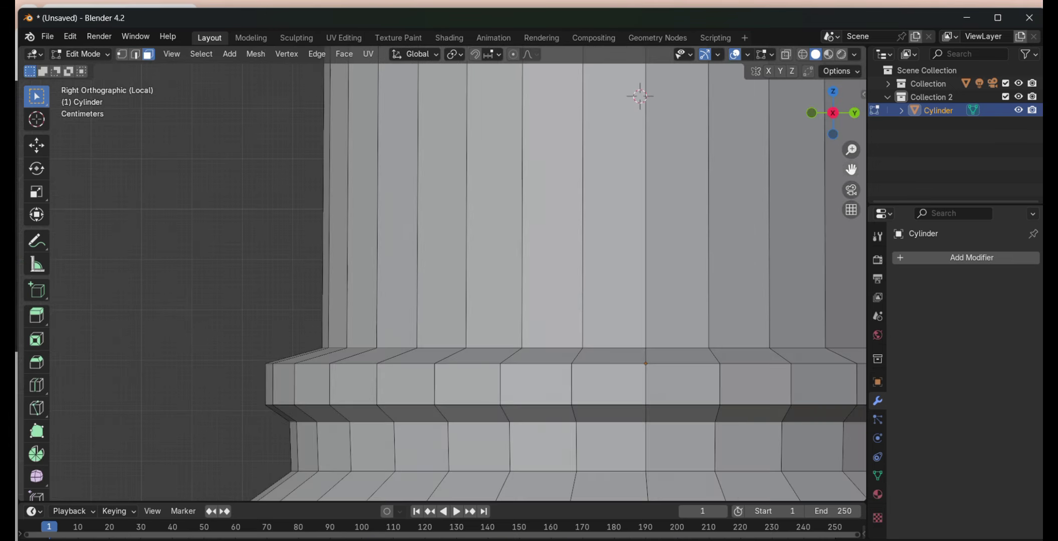
scroll(358, 223, up, 1)
click(295, 220)
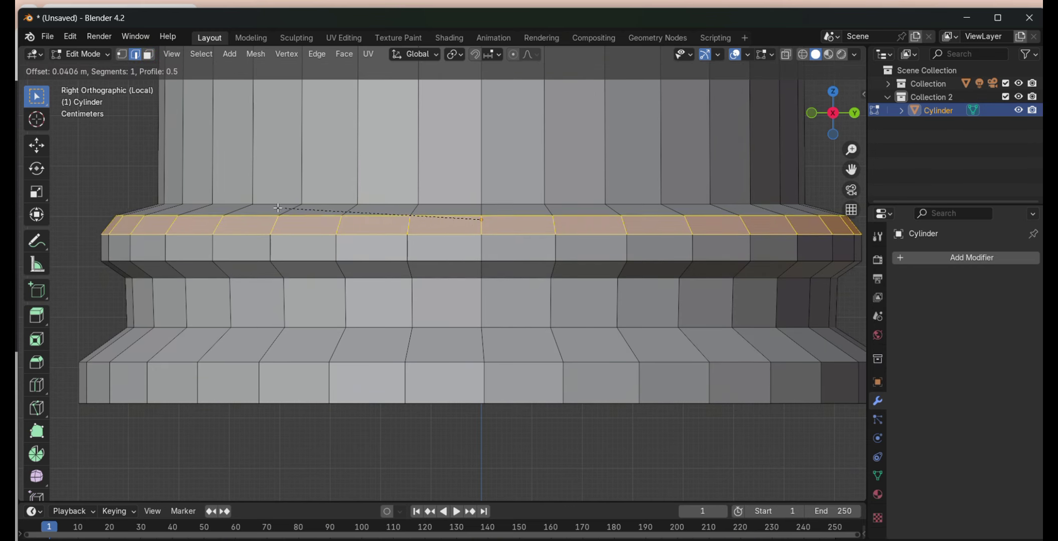
click(295, 261)
click(377, 258)
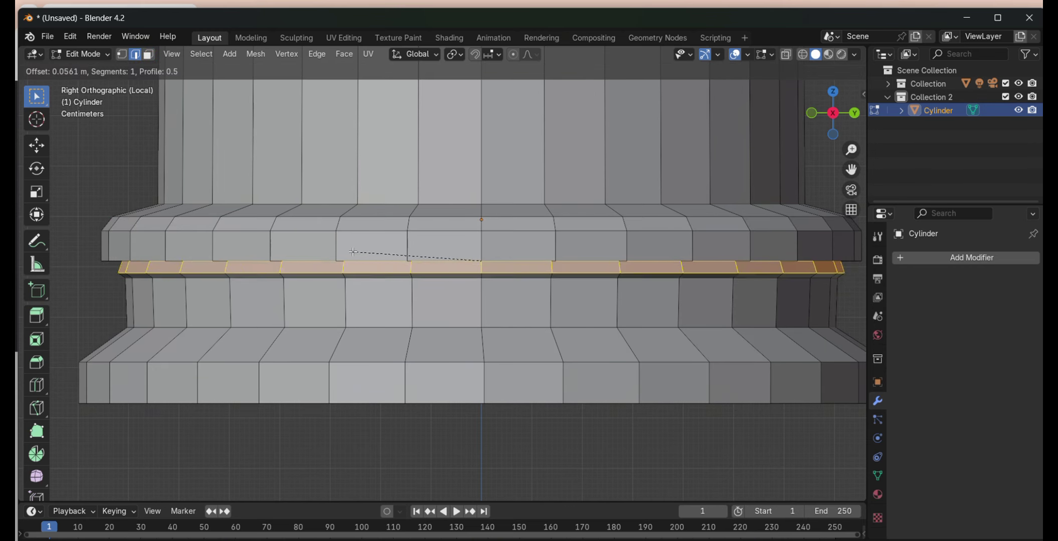
right_click(101, 313)
middle_drag(148, 262, 577, 272)
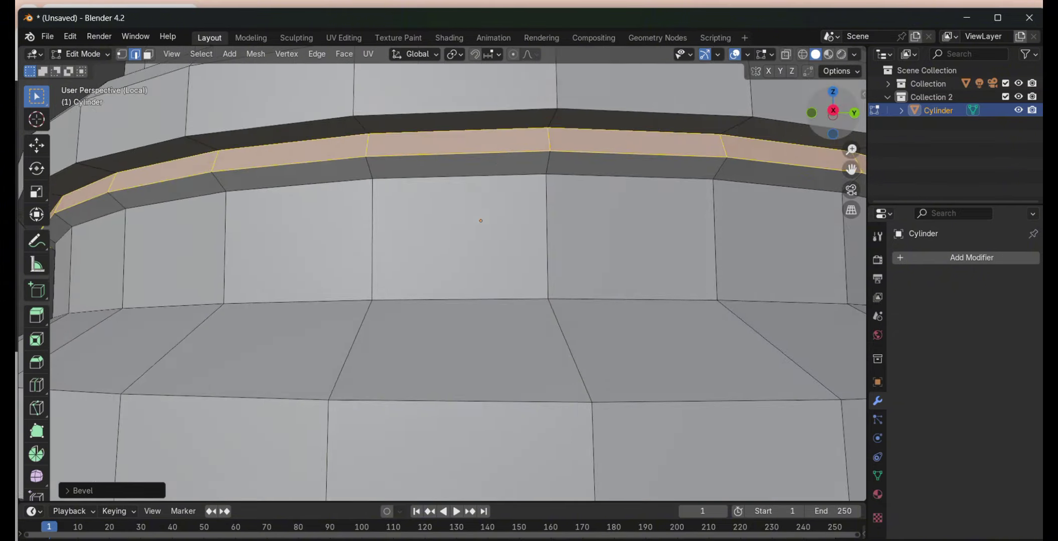
click(502, 295)
- Bevel the new foot loop and set the column to Shade Smooth
key(KP_3)
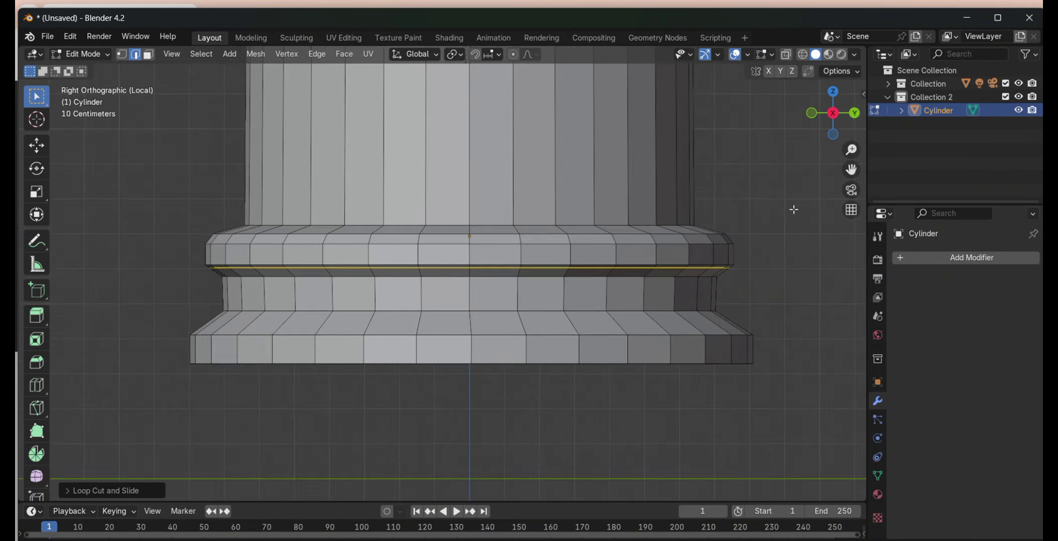
key(ctrl+b)
click(442, 324)
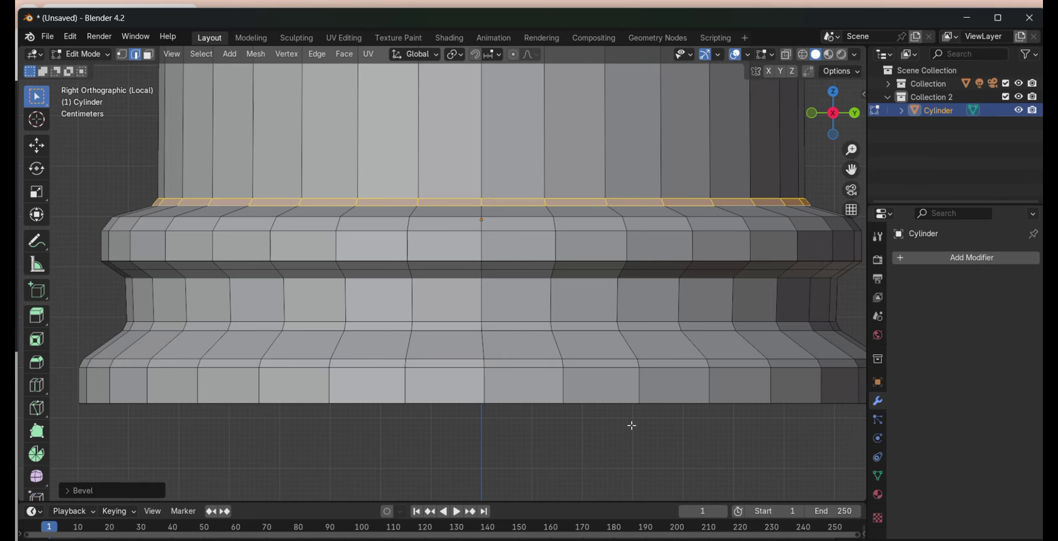
scroll(631, 425, down, 3)
key(Tab)
right_click(386, 201)
click(346, 175)
middle_drag(345, 175, 451, 150)
- Select the column and adjust its vertical position
key(KP_Divide)
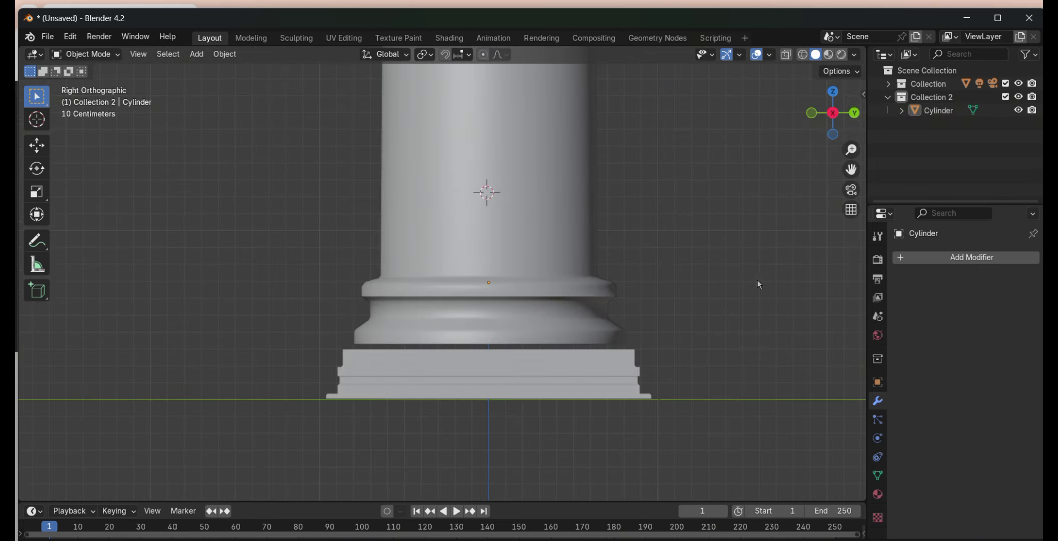
middle_drag(757, 281, 652, 251)
key(KP_3)
click(552, 361)
click(560, 261)
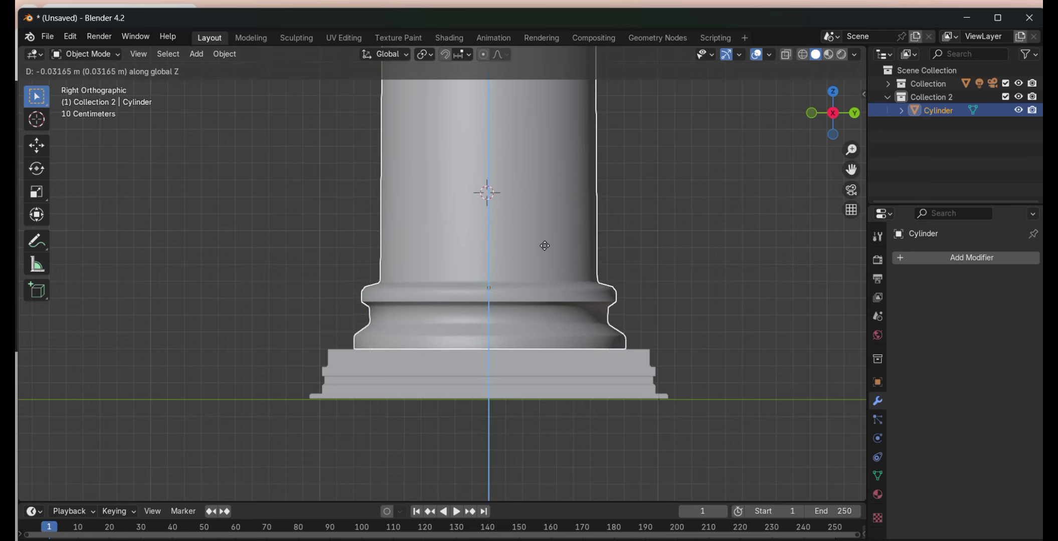
right_click(544, 246)
mouse_move(544, 245)
middle_down()
mouse_move(526, 200)
mouse_move(544, 131)
middle_up()
scroll(527, 201, down, 5)
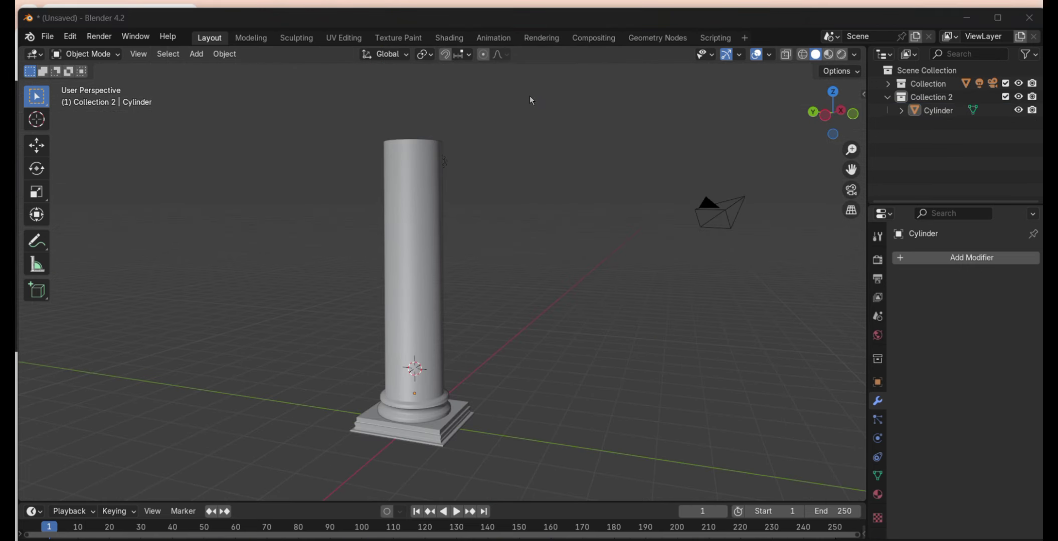
- Loop-cut the shaft at mid-height, snap the 3D cursor there, and select the column's upper half
key(Tab)
key(KP_3)
key(ctrl+r)
click(526, 225)
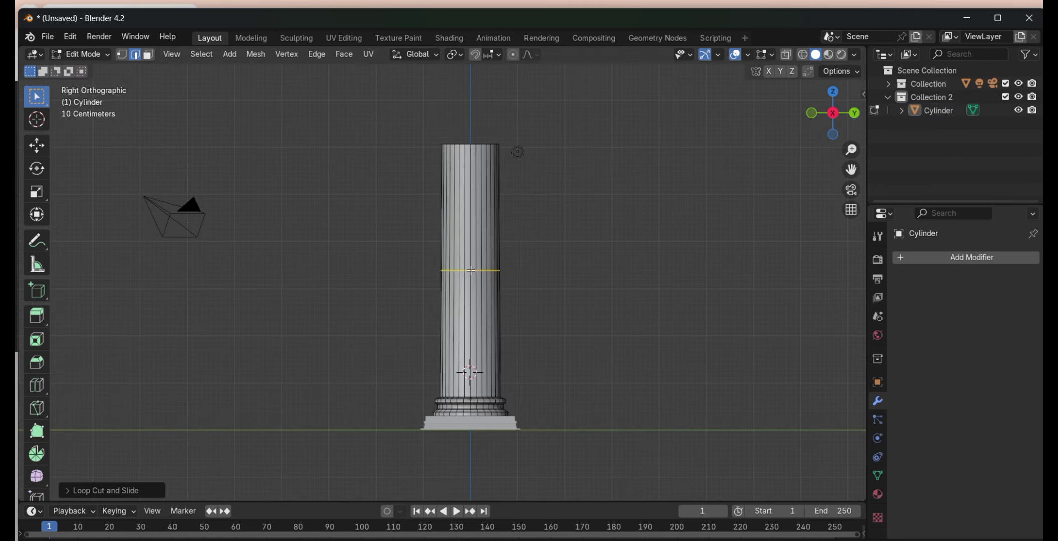
key(Tab)
key(Tab)
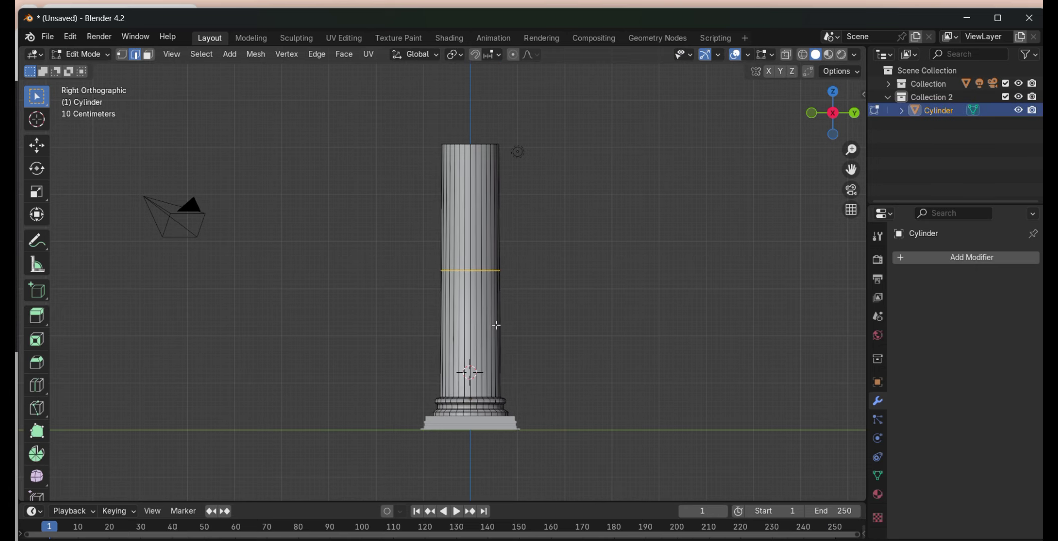
key(shift+s)
key(alt+a)
drag(348, 146, 574, 271)
middle_drag(451, 281, 472, 278)
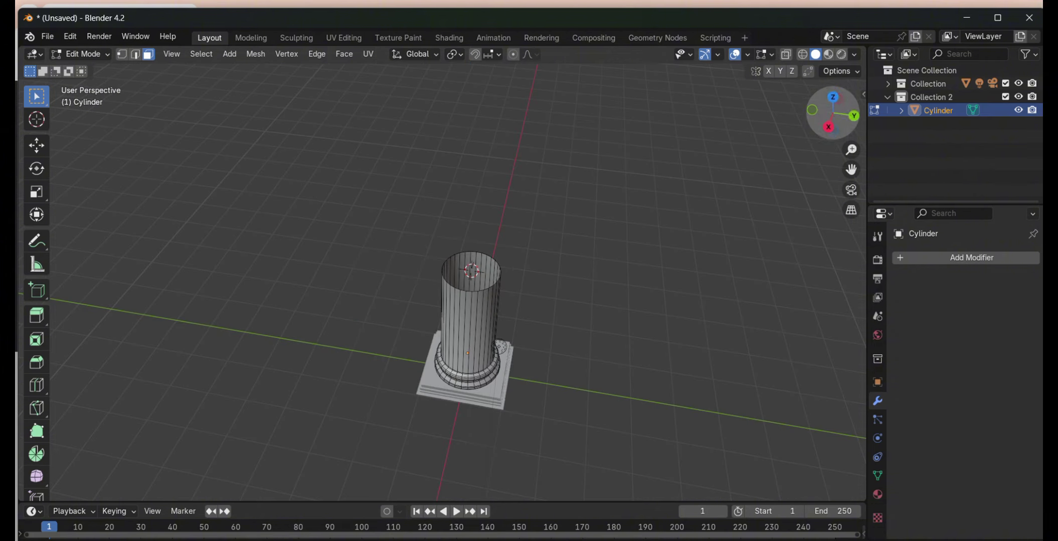
key(Tab)
right_click(471, 278)
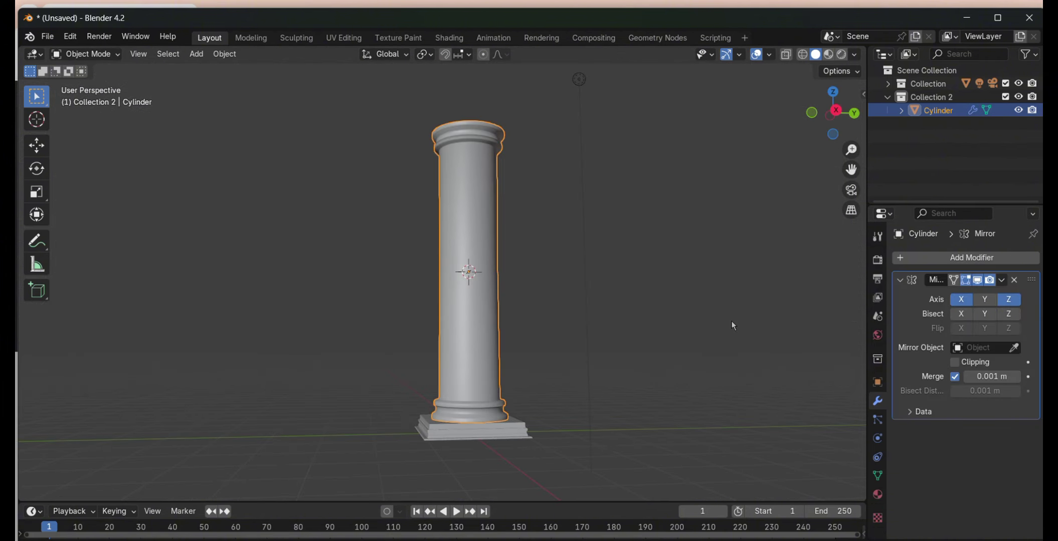
- Add a Mirror modifier to the stepped base with the Cylinder as mirror object, clipping off
click(474, 432)
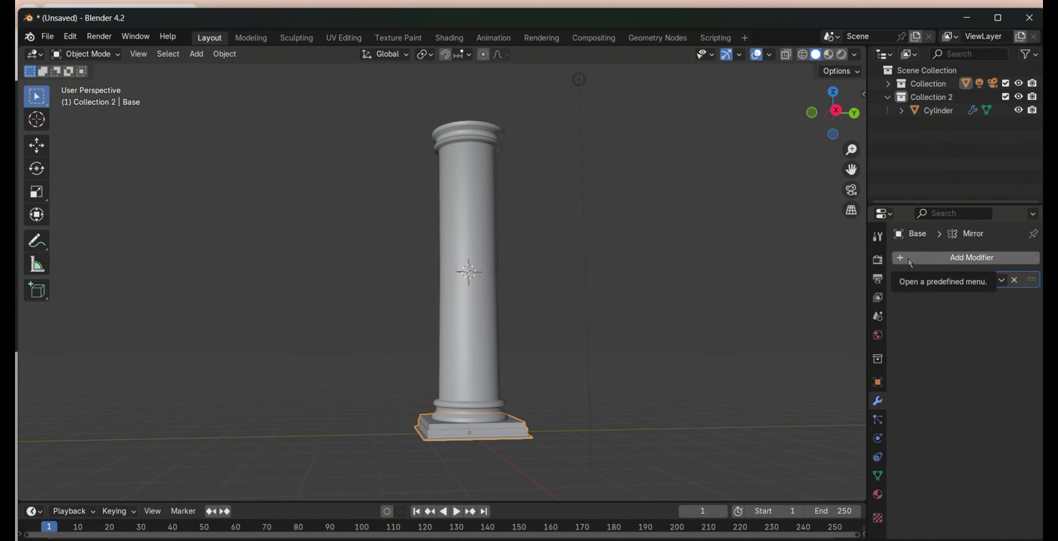
click(971, 257)
click(802, 301)
click(1014, 365)
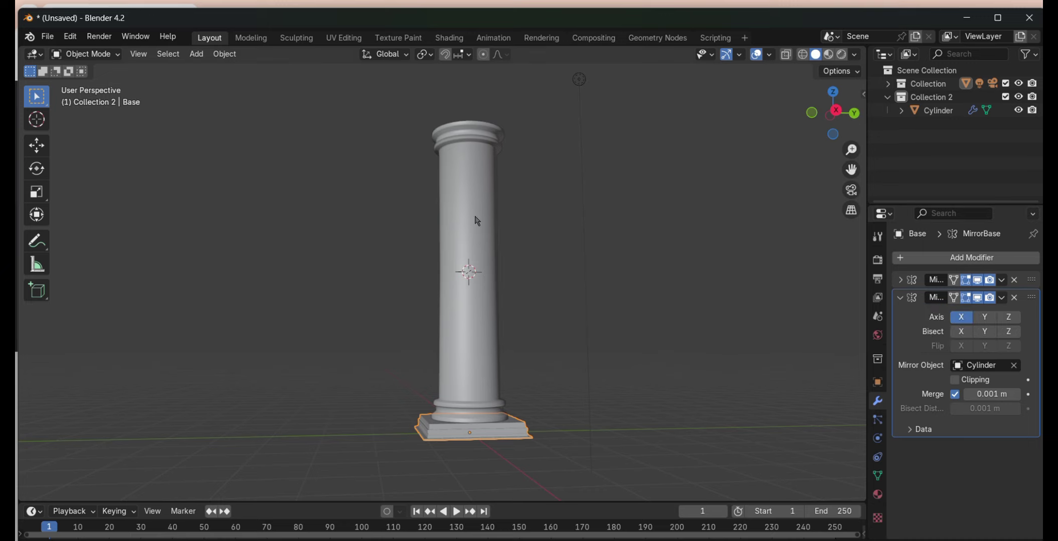
click(475, 221)
click(954, 380)
click(480, 246)
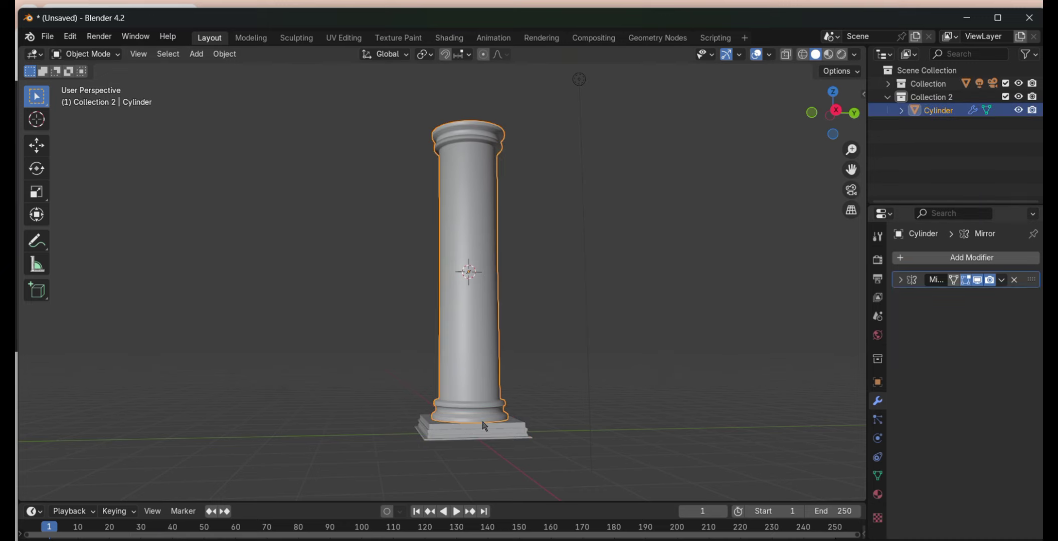
click(474, 431)
click(983, 366)
click(1012, 379)
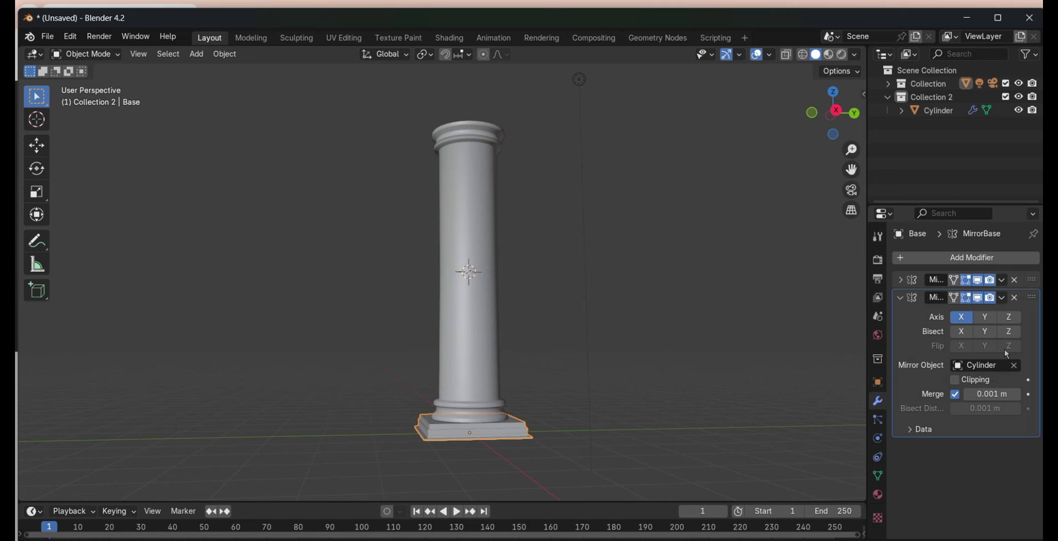
- Inspect the mirrored base in side view using see-through and isolated local view
key(KP_3)
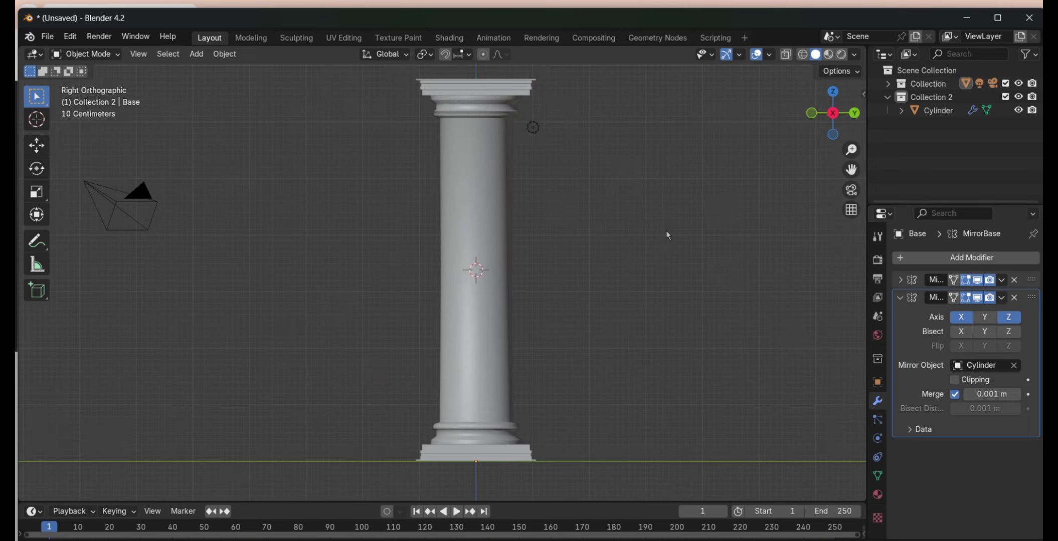
scroll(667, 231, up, 5)
scroll(321, 352, down, 5)
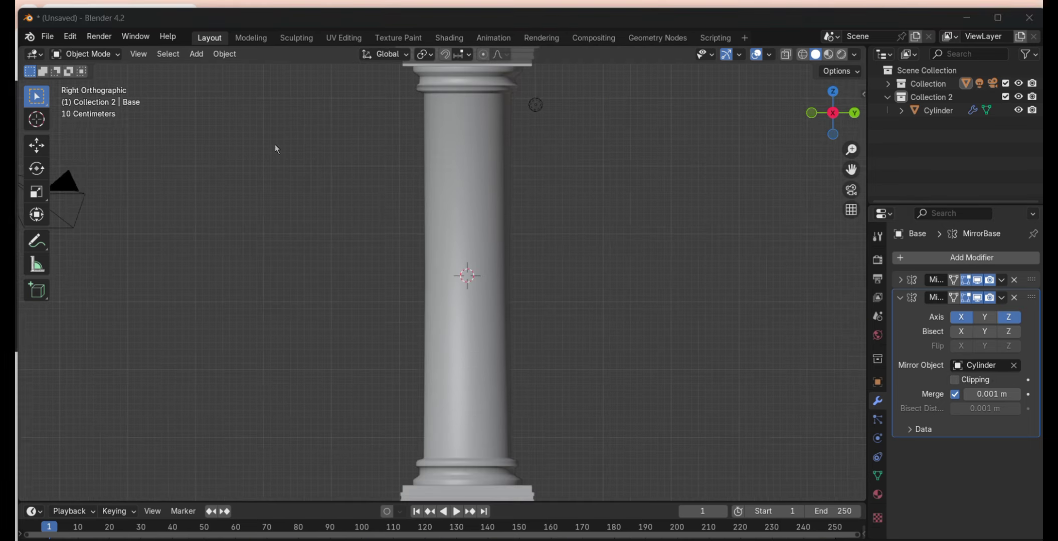
key(Tab)
key(shift+z)
key(Tab)
key(shift+z)
key(KP_Divide)
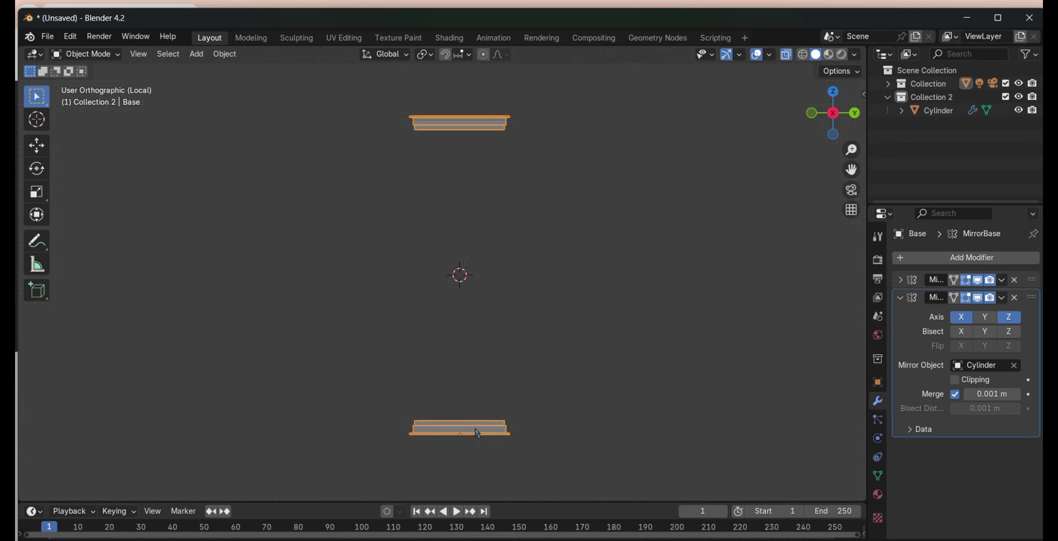
key(Tab)
middle_drag(540, 386, 369, 342)
key(KP_Divide)
key(shift+z)
scroll(518, 447, up, 1)
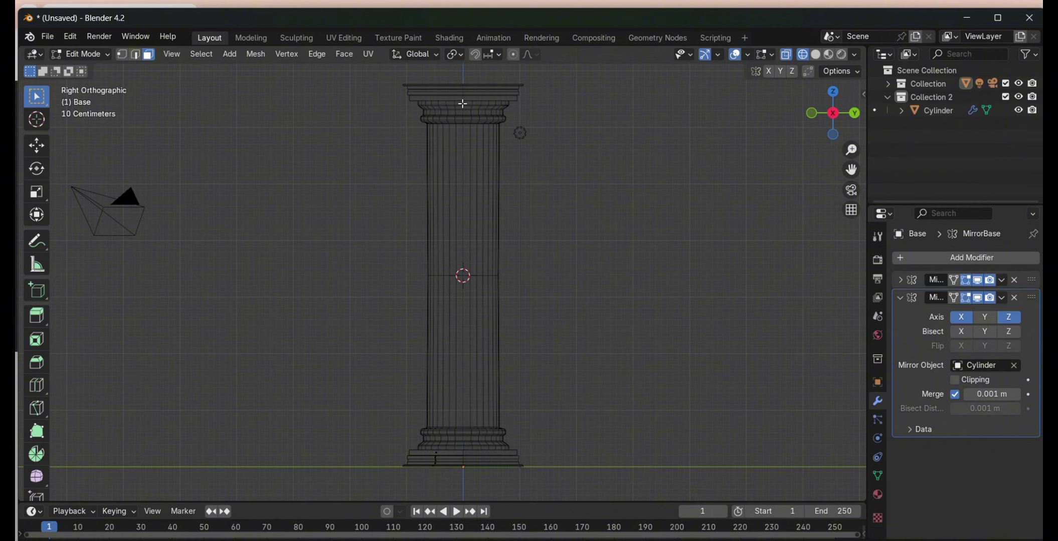
- Switch to editing the column in see-through display and check its selected half
key(2)
key(shift+z)
click(124, 55)
key(Tab)
click(508, 358)
key(Tab)
scroll(508, 358, up, 1)
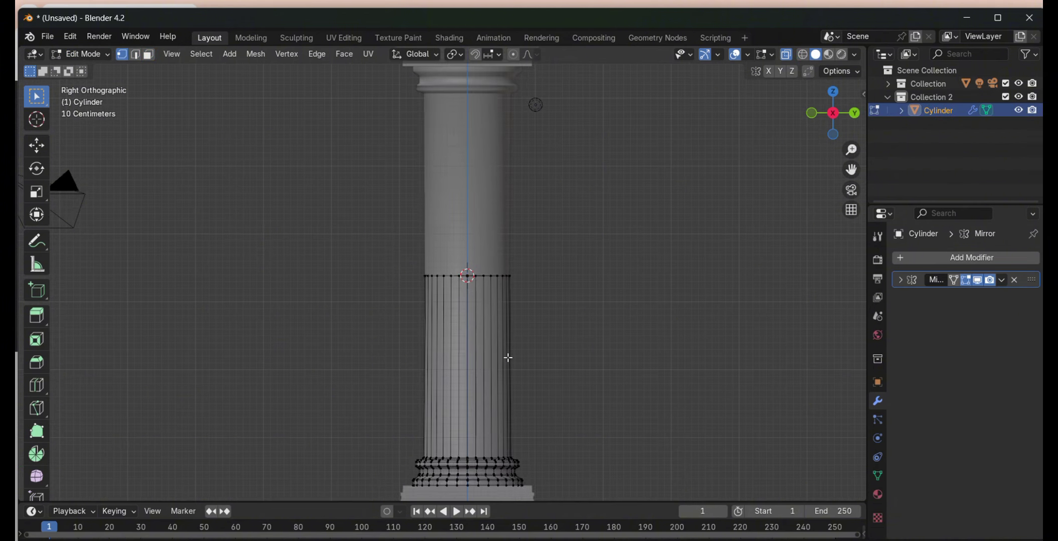
key(shift+z)
shift+middle_drag(531, 479, 498, 421)
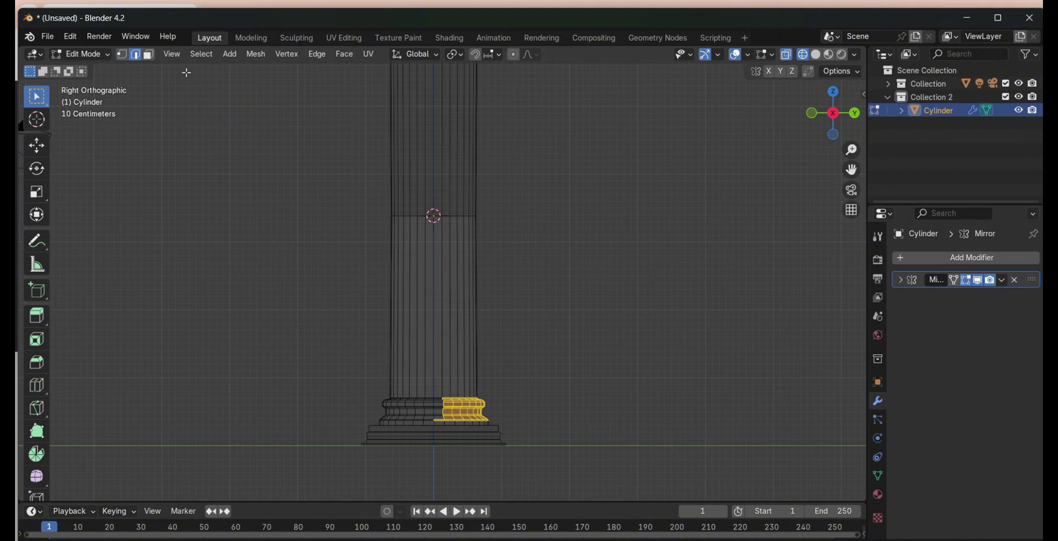
middle_drag(486, 422, 439, 436)
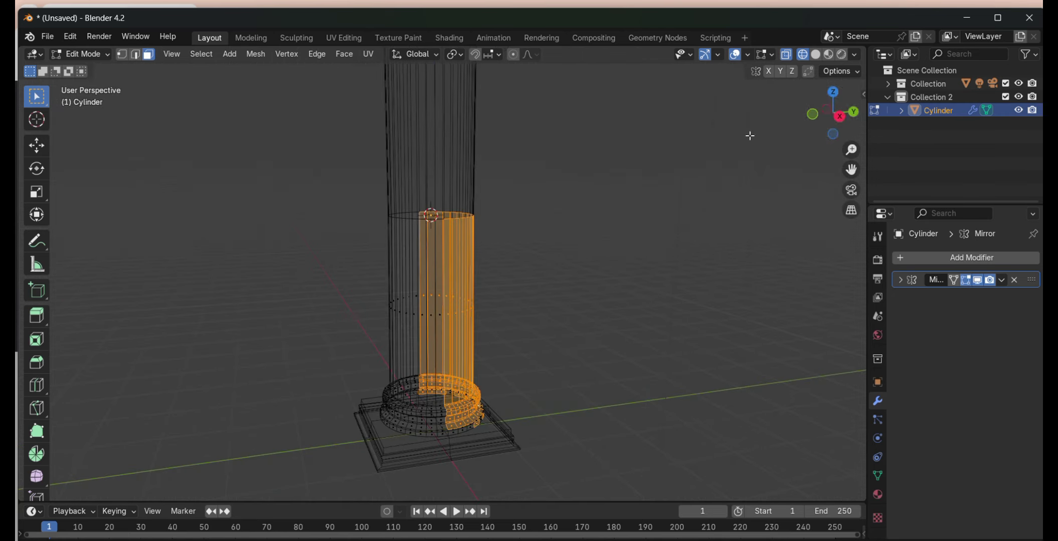
middle_drag(685, 244, 752, 166)
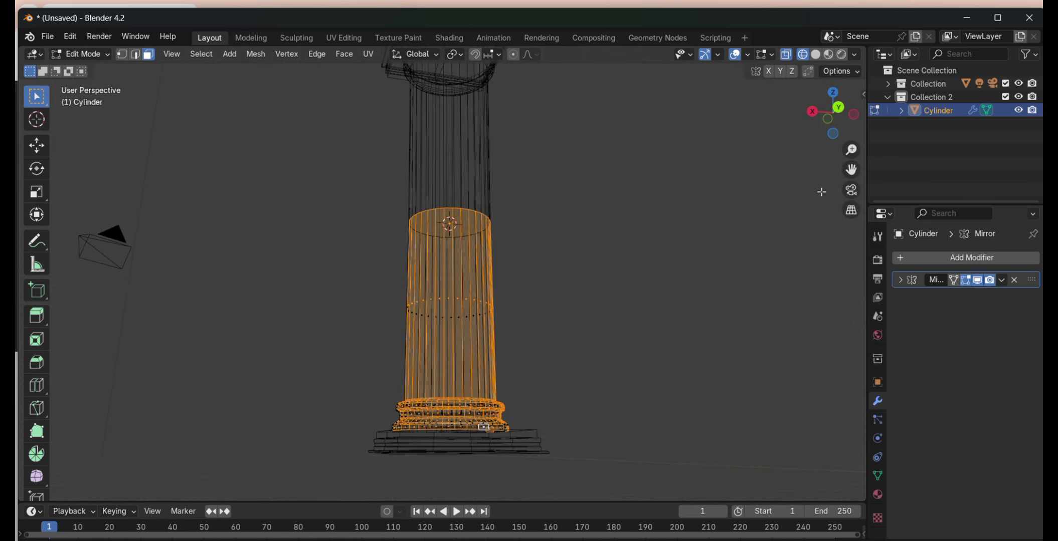
click(832, 113)
drag(833, 114, 830, 116)
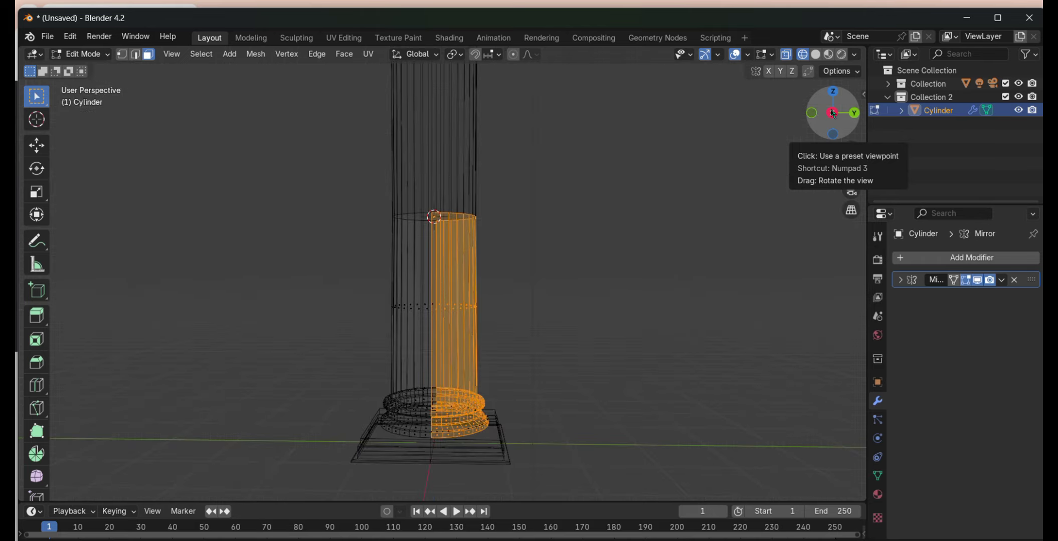
click(833, 113)
- Delete the column's selected faces and clear the leftover selection
key(x)
click(803, 106)
scroll(649, 243, up, 3)
mouse_move(650, 190)
shift+middle_down()
mouse_move(649, 244)
mouse_move(577, 210)
shift+middle_up()
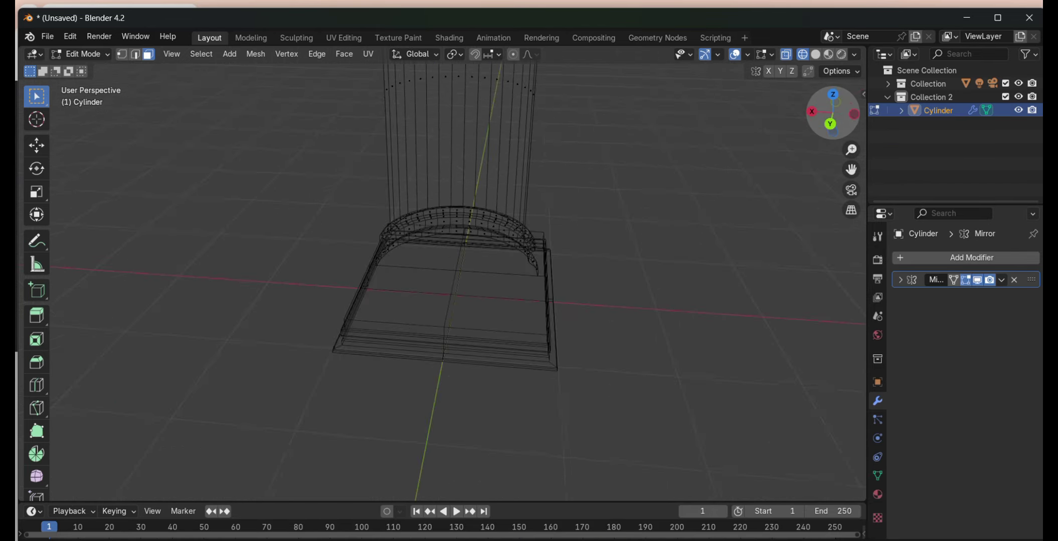
click(833, 113)
- Alternate editing between the base block and the column, checking each from side and front views
key(alt+q)
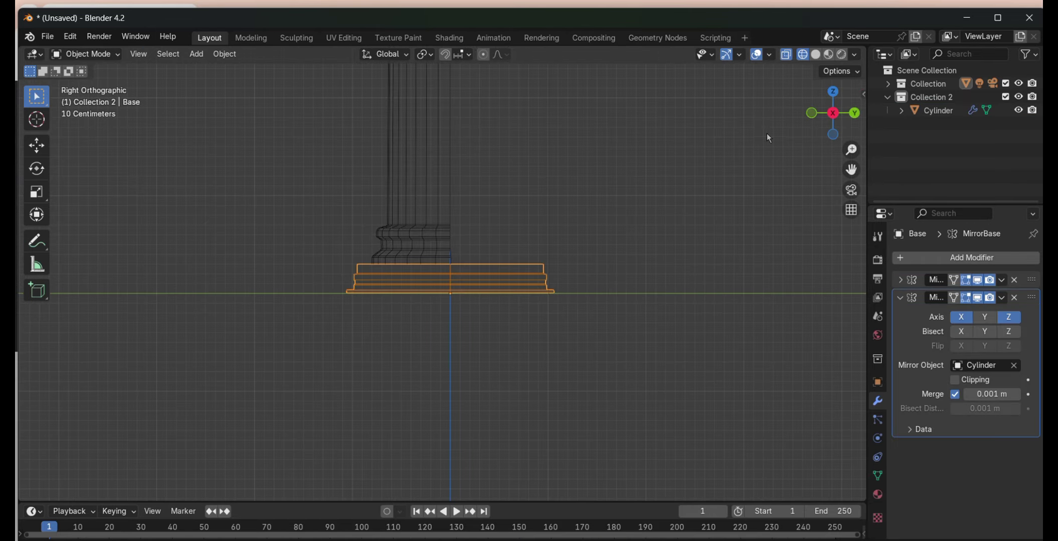
key(shift+z)
middle_drag(452, 225, 289, 182)
click(833, 113)
drag(836, 120, 822, 116)
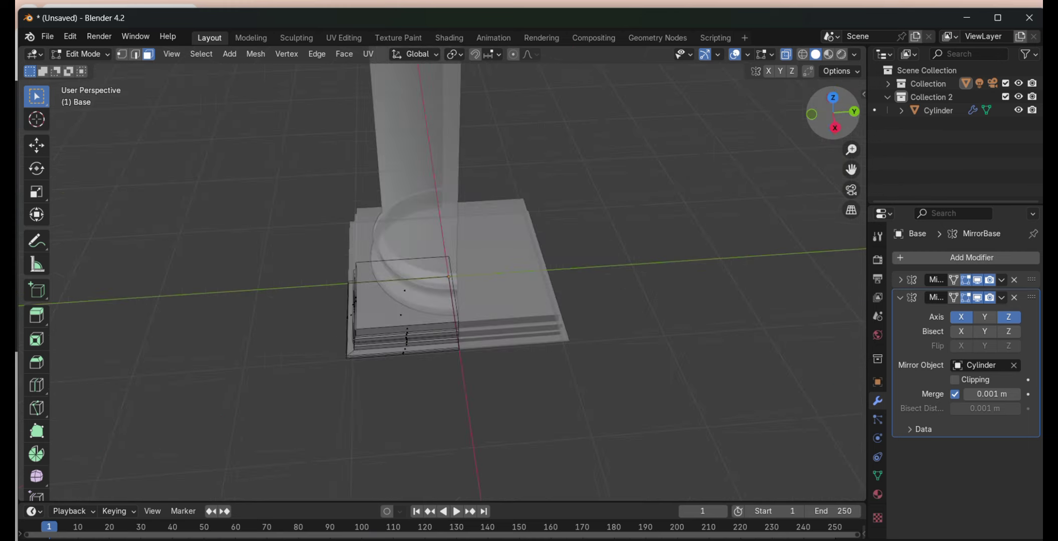
click(833, 114)
key(alt+q)
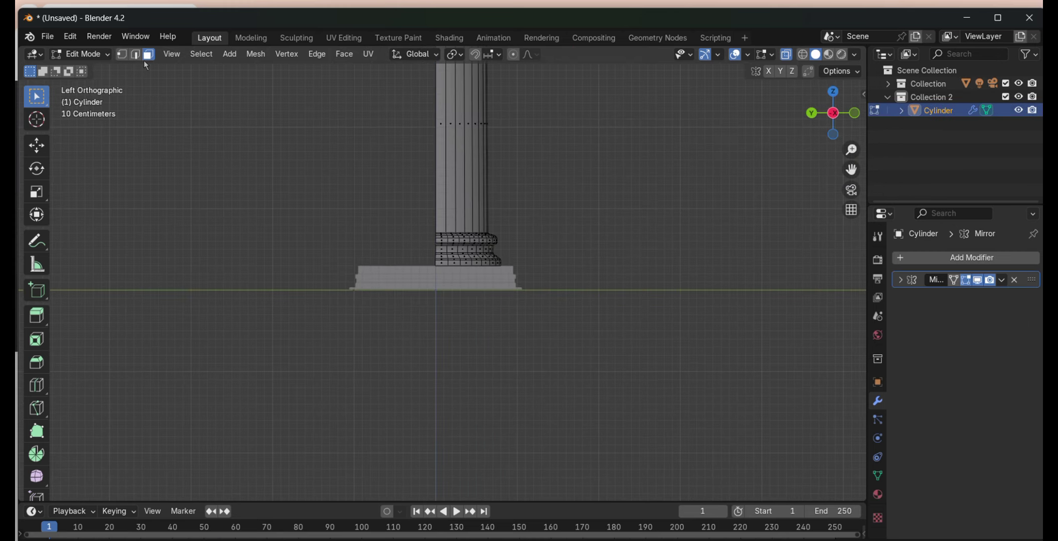
drag(832, 120, 805, 116)
click(832, 114)
click(95, 83)
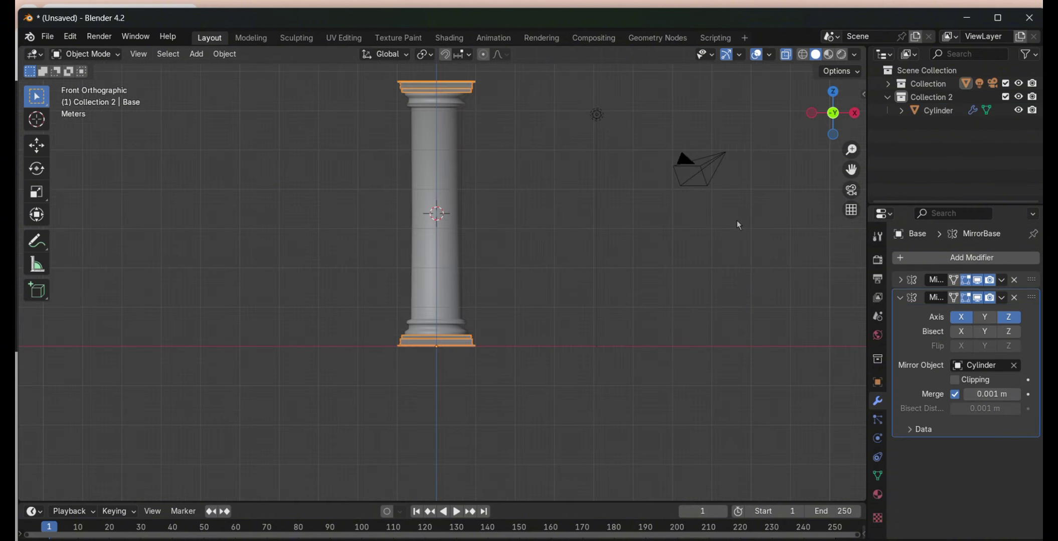
click(805, 116)
- Select the column in Edit Mode and box-select its left half
click(436, 224)
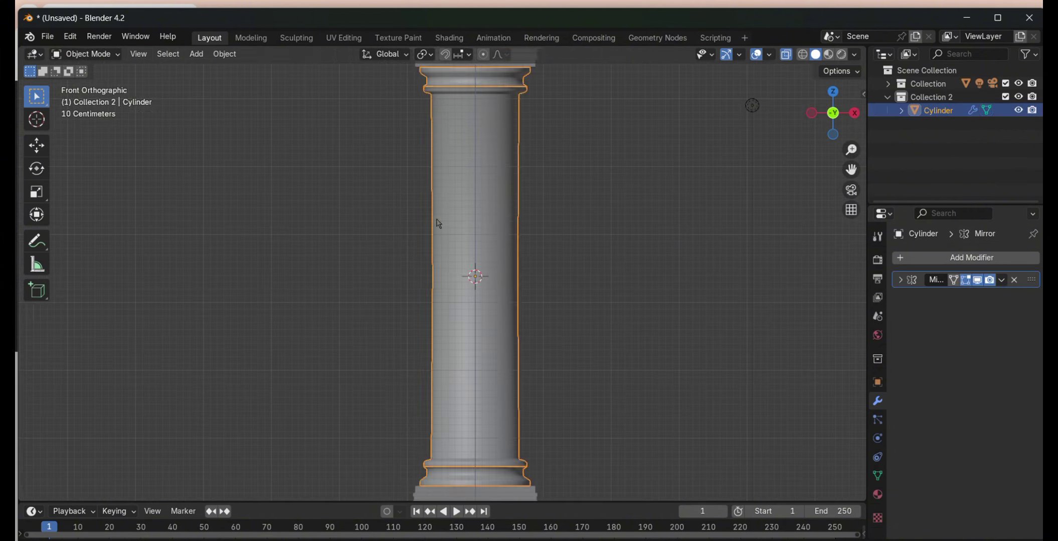
key(Tab)
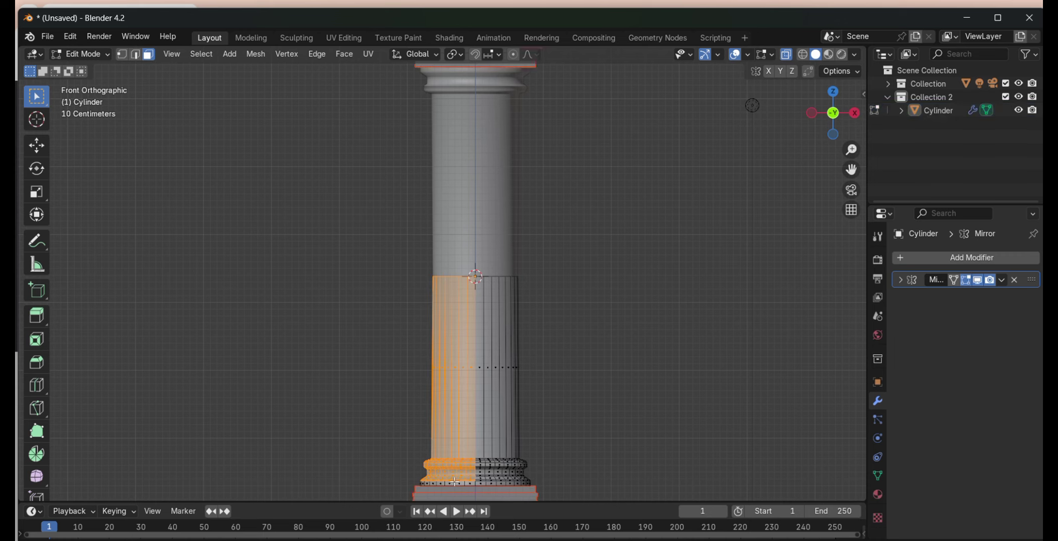
scroll(454, 482, up, 5)
click(550, 416)
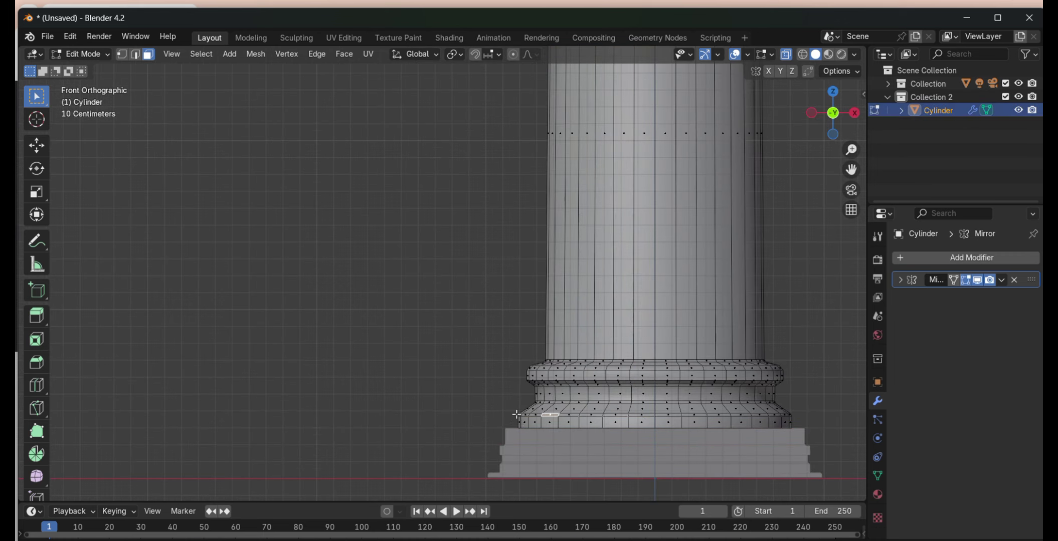
drag(658, 92, 658, 92)
scroll(658, 92, down, 2)
click(465, 420)
drag(465, 420, 556, 121)
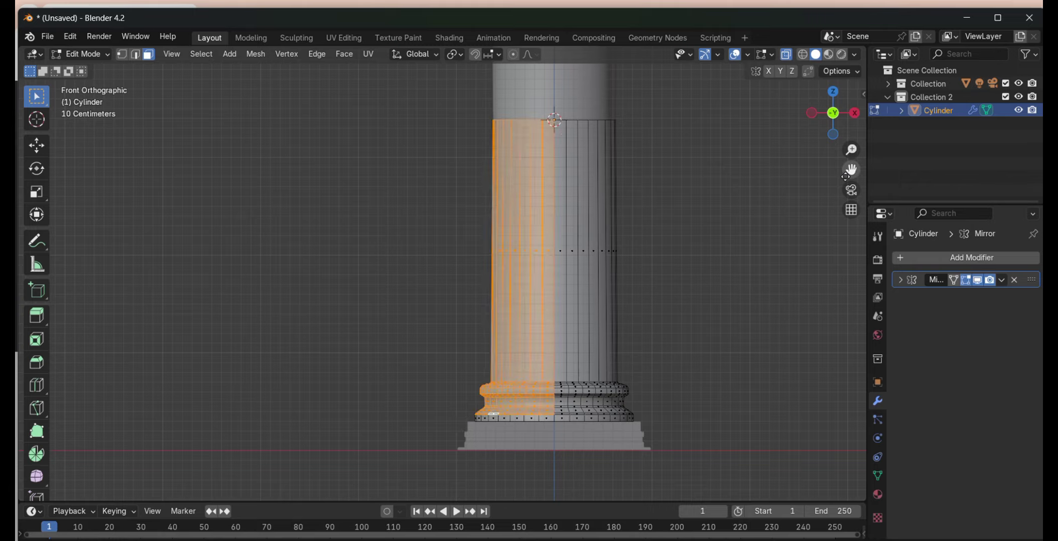
- Orbit down to inspect the column foot from a low angle
scroll(571, 366, up, 2)
scroll(571, 367, down, 2)
mouse_move(799, 239)
middle_down()
mouse_move(702, 251)
mouse_move(652, 226)
middle_up()
scroll(702, 251, down, 3)
mouse_move(501, 250)
middle_down()
mouse_move(451, 200)
mouse_move(351, 216)
middle_up()
scroll(351, 215, up, 3)
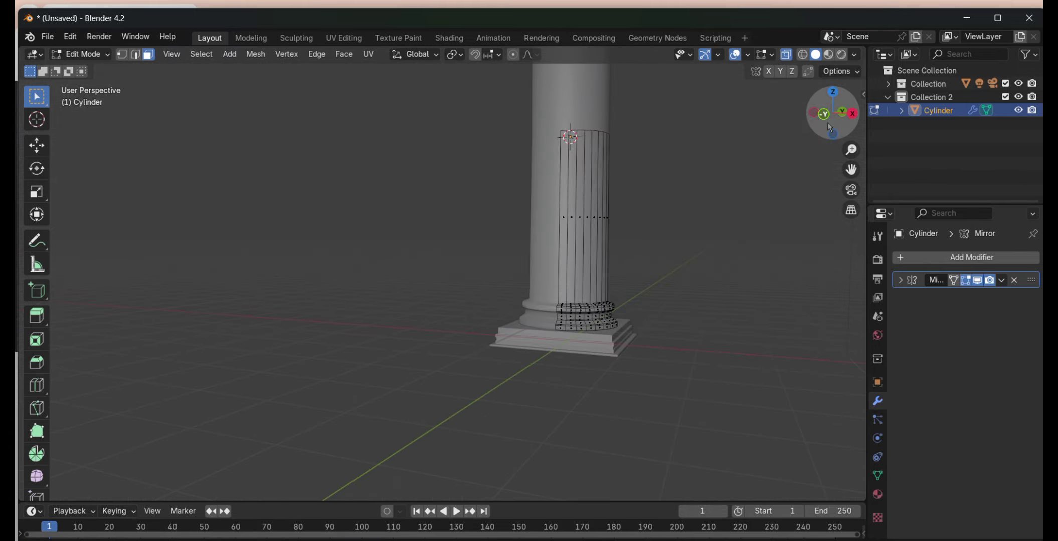
mouse_move(401, 176)
middle_down()
mouse_move(470, 141)
mouse_move(521, 151)
middle_up()
- Add a Mirror modifier flipping along Z to the half-column, then switch to edge selection
key(a)
click(971, 258)
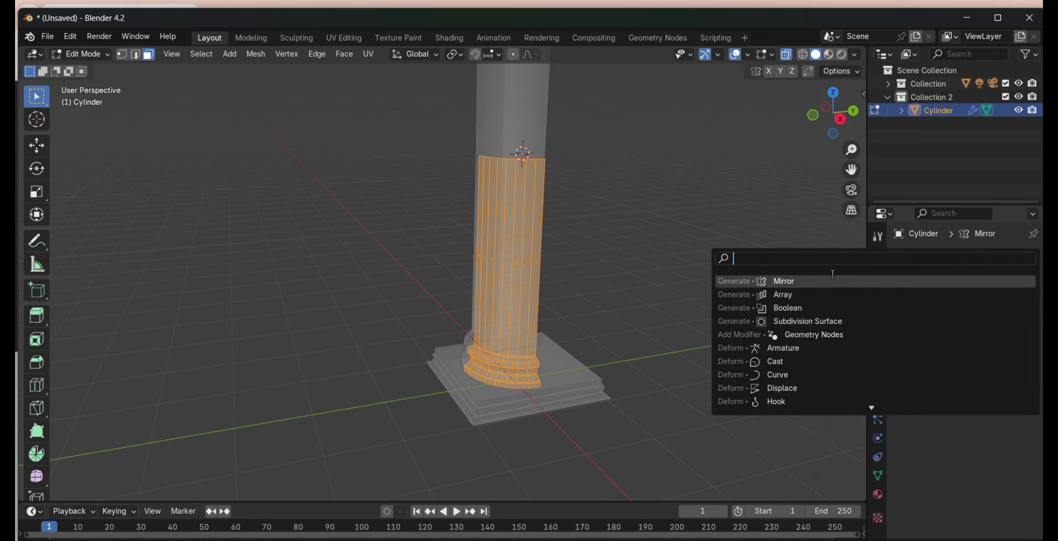
click(780, 281)
click(1008, 317)
drag(832, 112, 641, 180)
key(2)
key(alt+a)
key(KP_3)
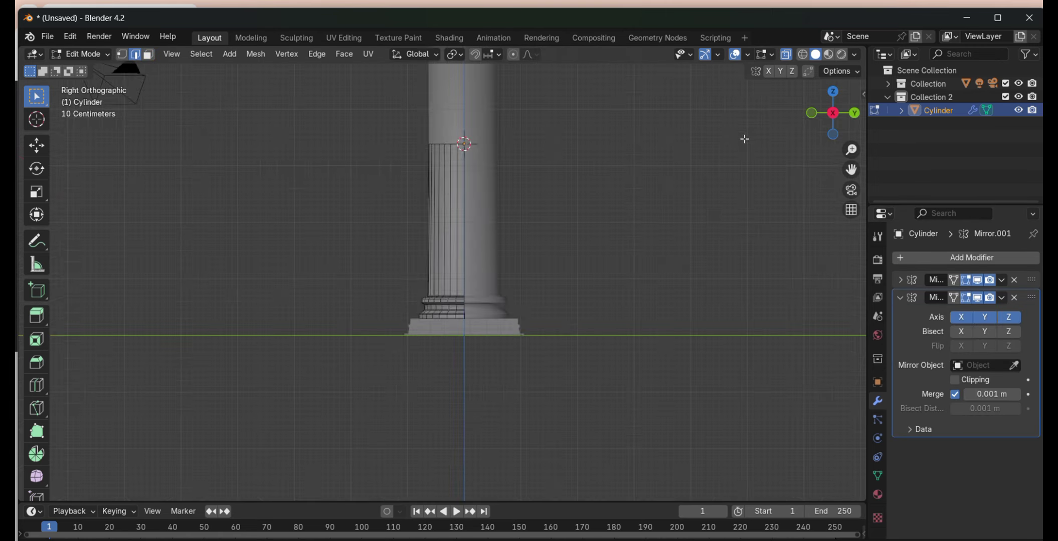
scroll(642, 180, up, 3)
mouse_move(641, 180)
middle_down()
mouse_move(501, 211)
mouse_move(652, 226)
middle_up()
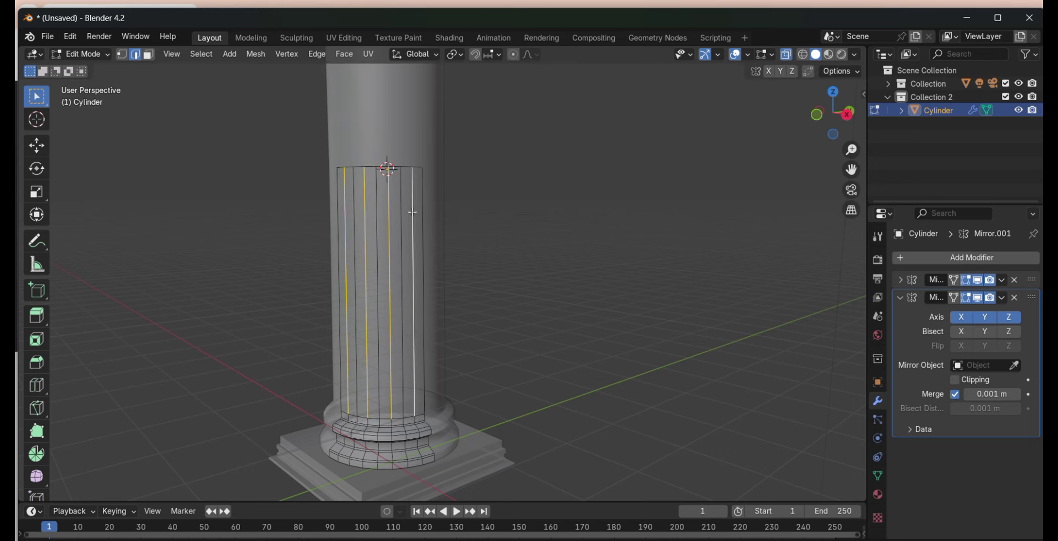
- Bevel the selected flute edges and start scaling them along Z
key(ctrl+b)
key(s)
key(z)
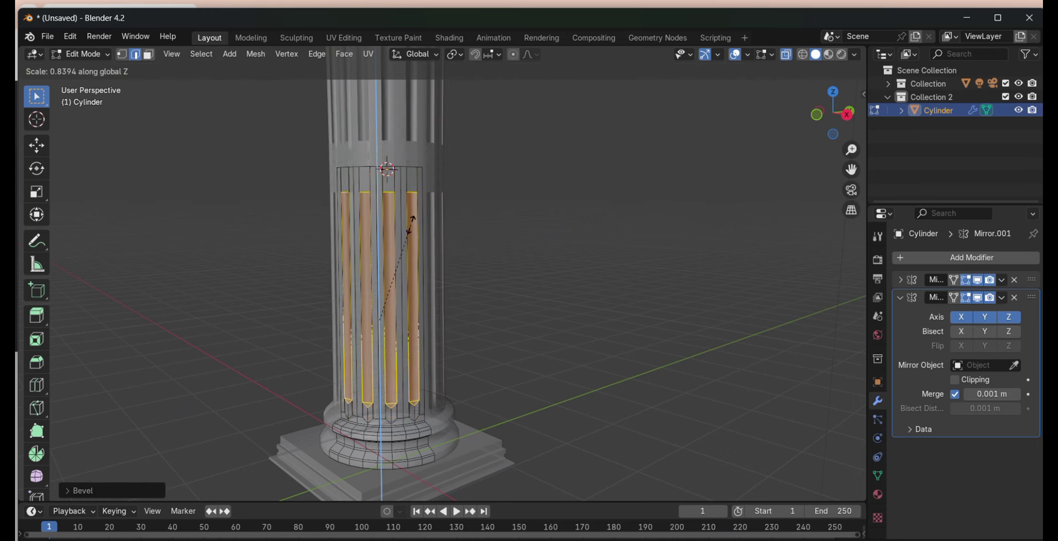
middle_drag(458, 222, 708, 172)
scroll(463, 113, up, 5)
- In face selection, scale the flute faces vertically along Z
key(3)
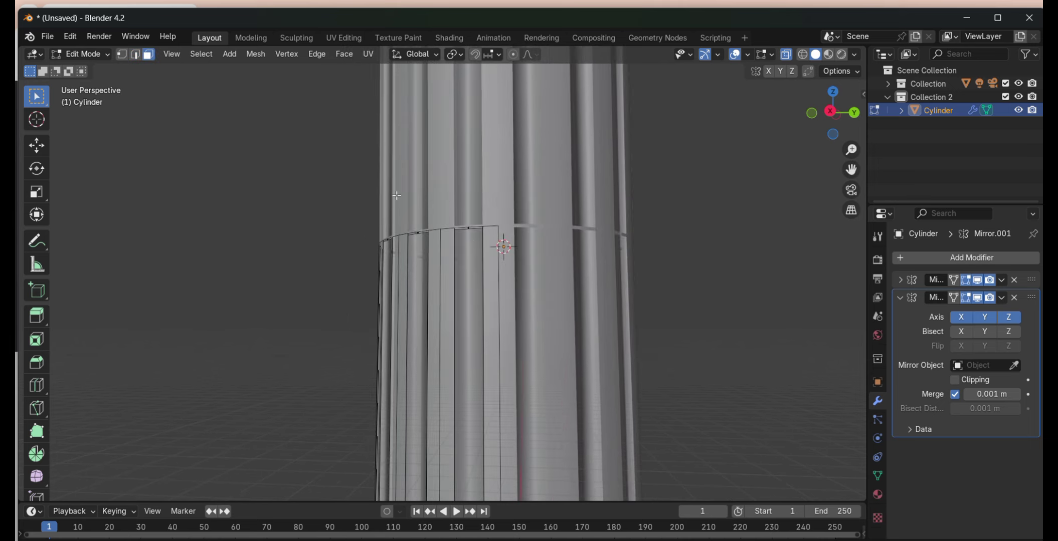
scroll(471, 230, down, 4)
middle_drag(471, 230, 803, 111)
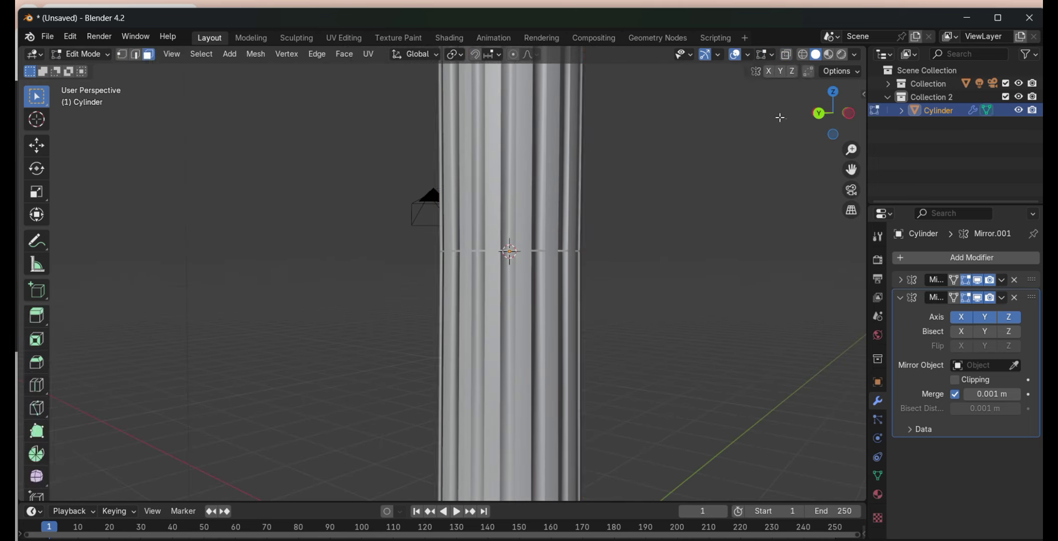
key(2)
drag(822, 113, 853, 120)
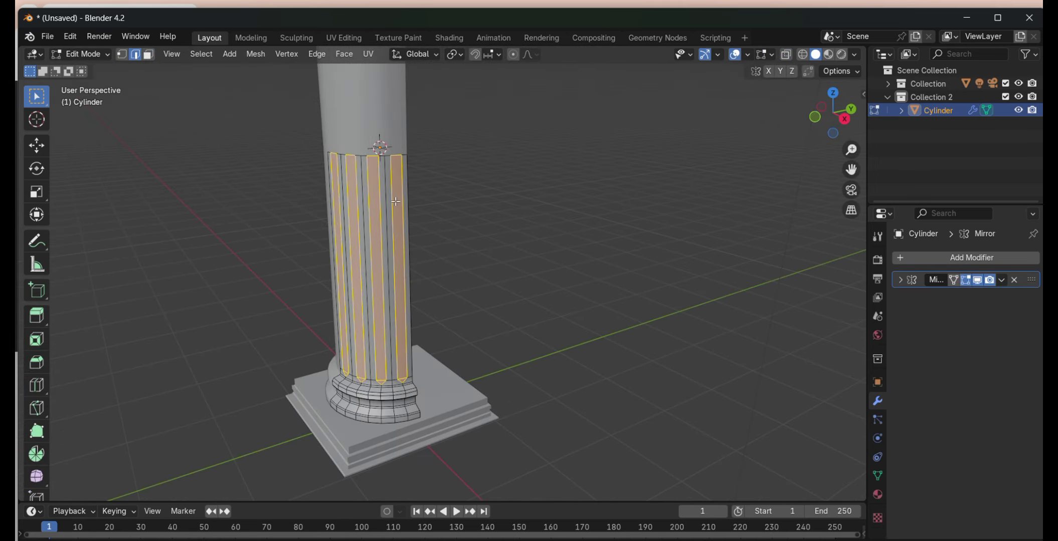
key(s)
key(z)
click(396, 203)
- Check the whole column, then delete the unwanted selected faces
key(Tab)
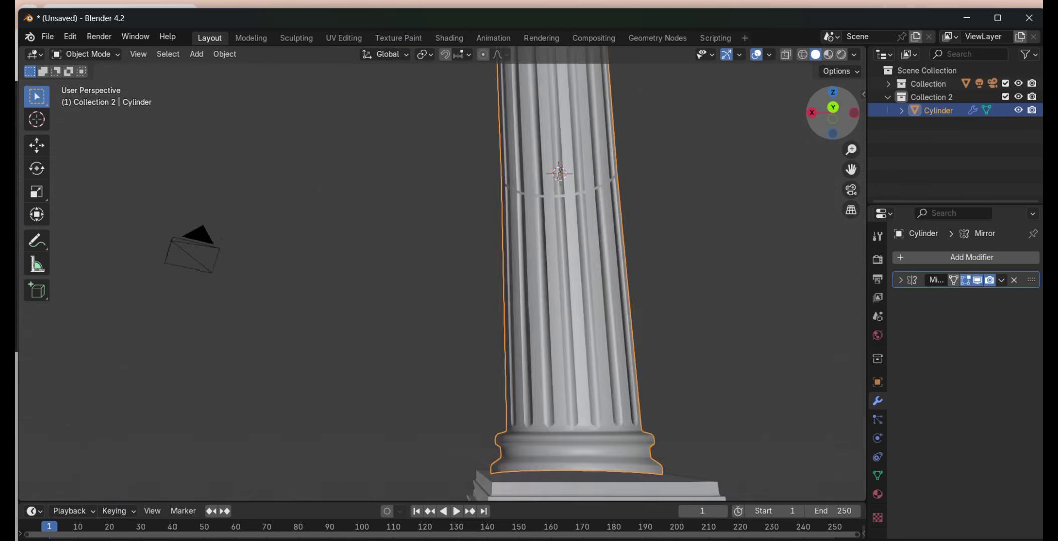
scroll(833, 112, down, 3)
scroll(137, 78, up, 3)
key(Tab)
key(x)
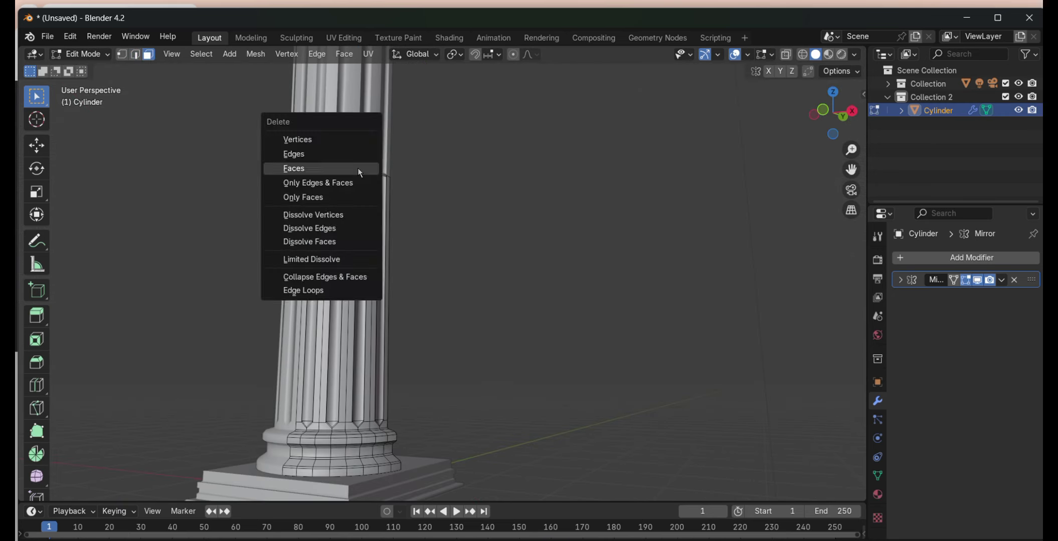
click(359, 171)
scroll(767, 142, up, 4)
scroll(730, 157, up, 2)
scroll(730, 157, down, 2)
- Undo the deletion, then extrude the flute faces inward and scale them
key(ctrl+z)
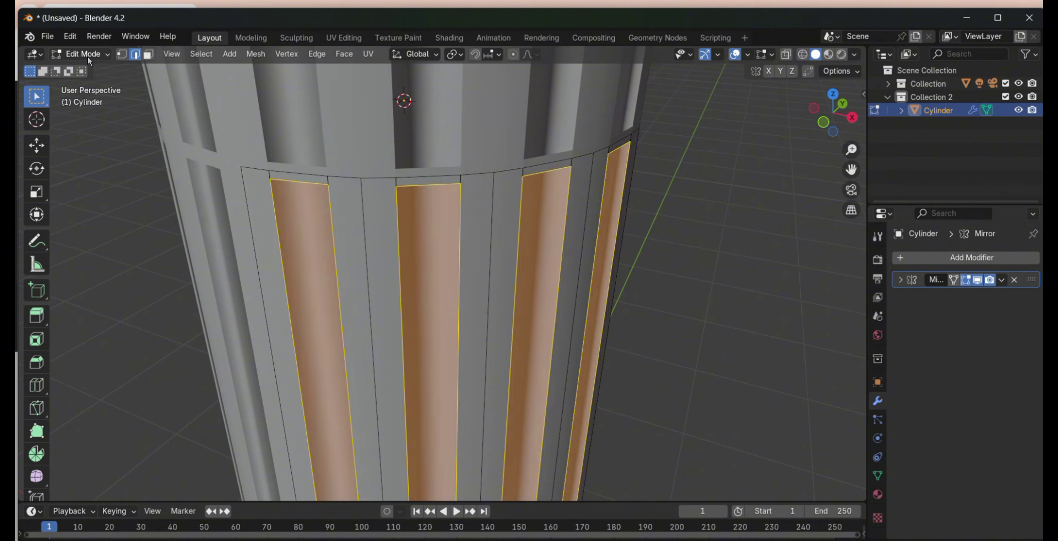
key(e)
click(425, 217)
key(s)
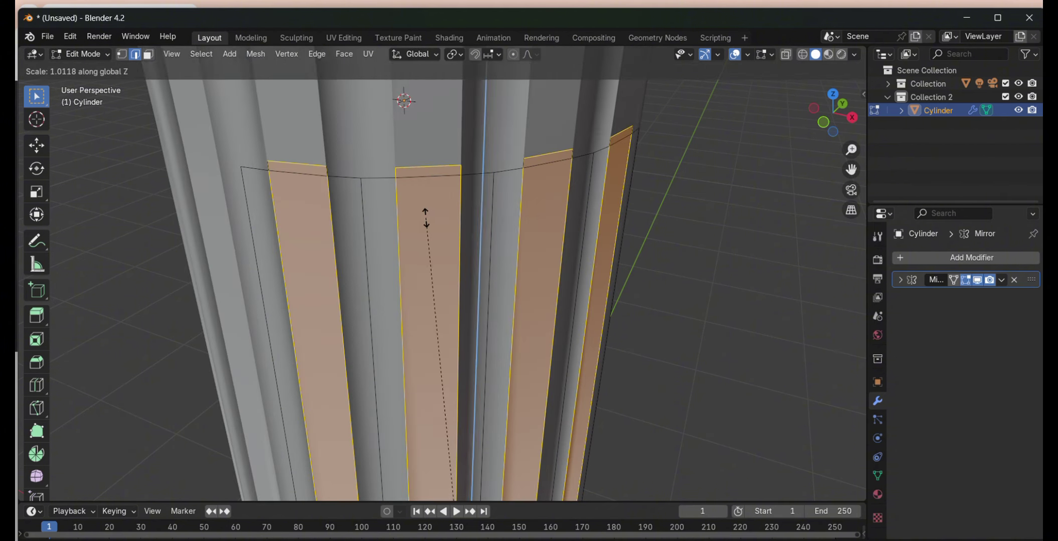
click(425, 218)
key(Tab)
scroll(689, 222, down, 3)
scroll(614, 324, up, 3)
key(Tab)
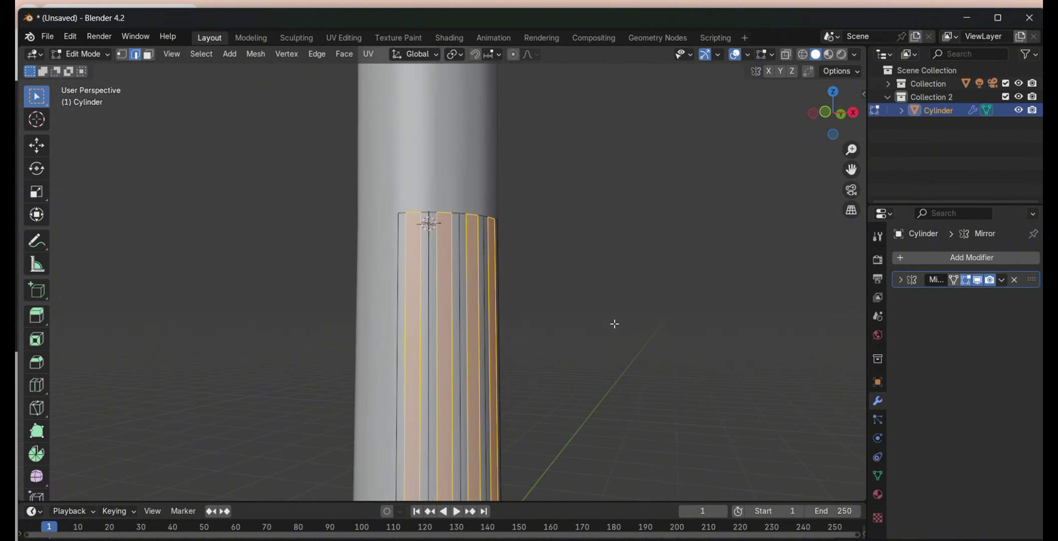
- Cancel a flute rescale and select an edge at the top of the flutes
key(s)
key(Escape)
scroll(652, 295, down, 3)
middle_drag(619, 295, 738, 342)
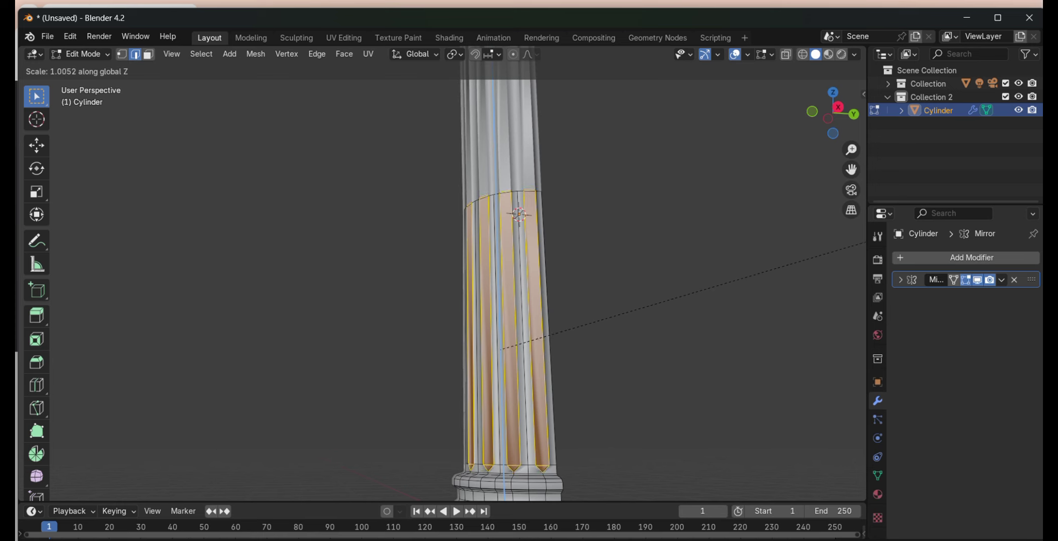
key(Escape)
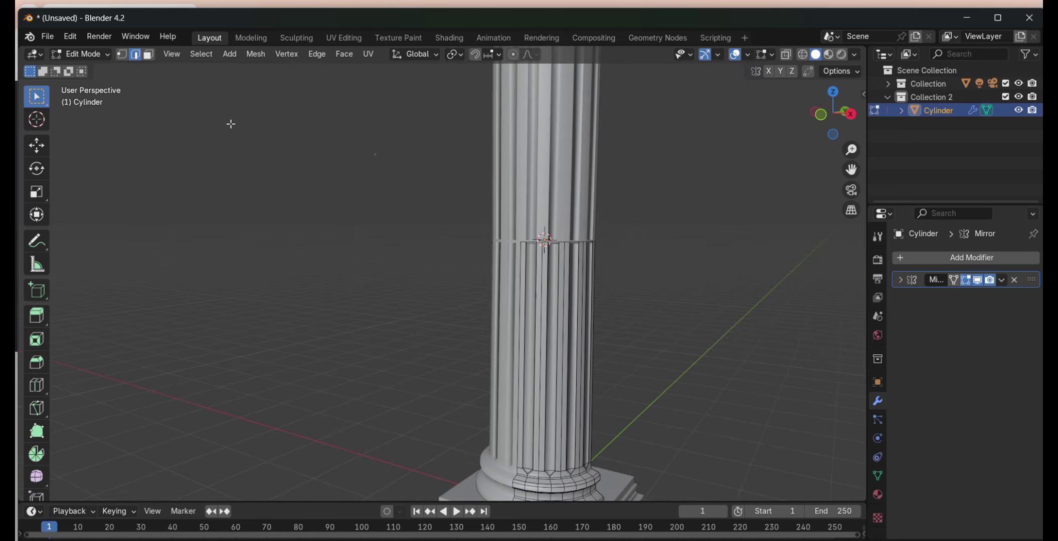
scroll(229, 122, up, 5)
click(646, 237)
key(x)
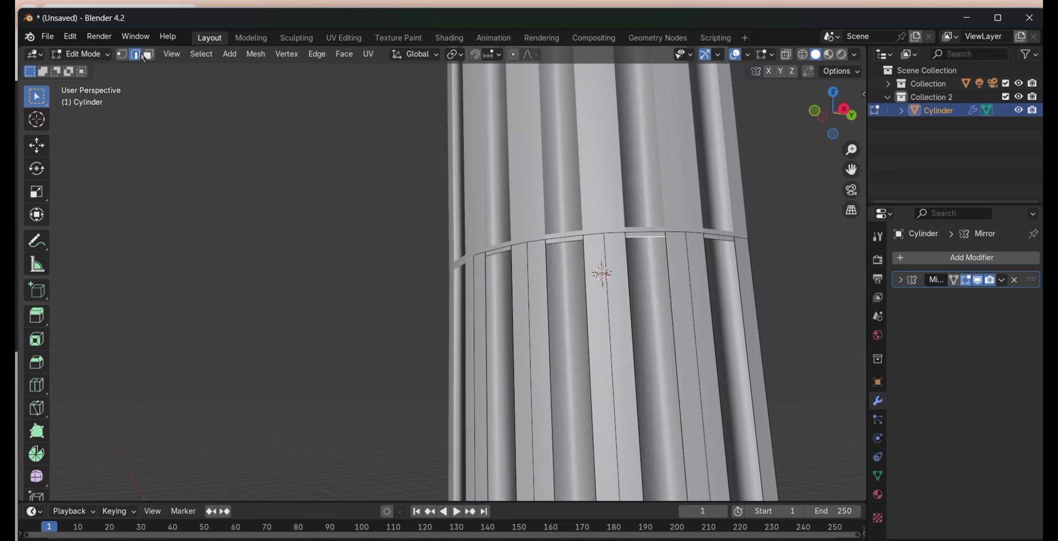
scroll(733, 186, down, 5)
drag(834, 116, 836, 140)
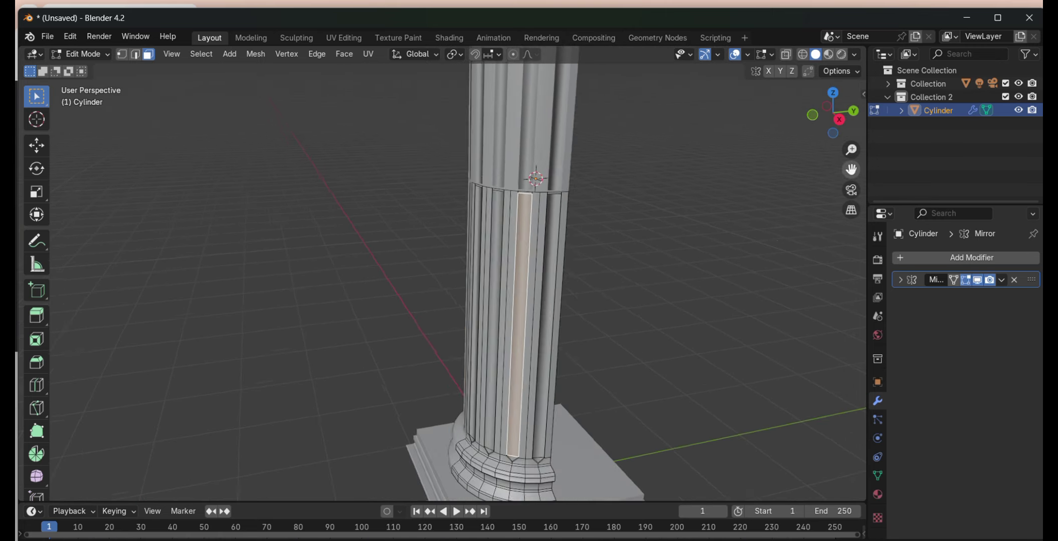
- Extrude the alternating flute faces inward twice to recess the grooves
key(2)
key(e)
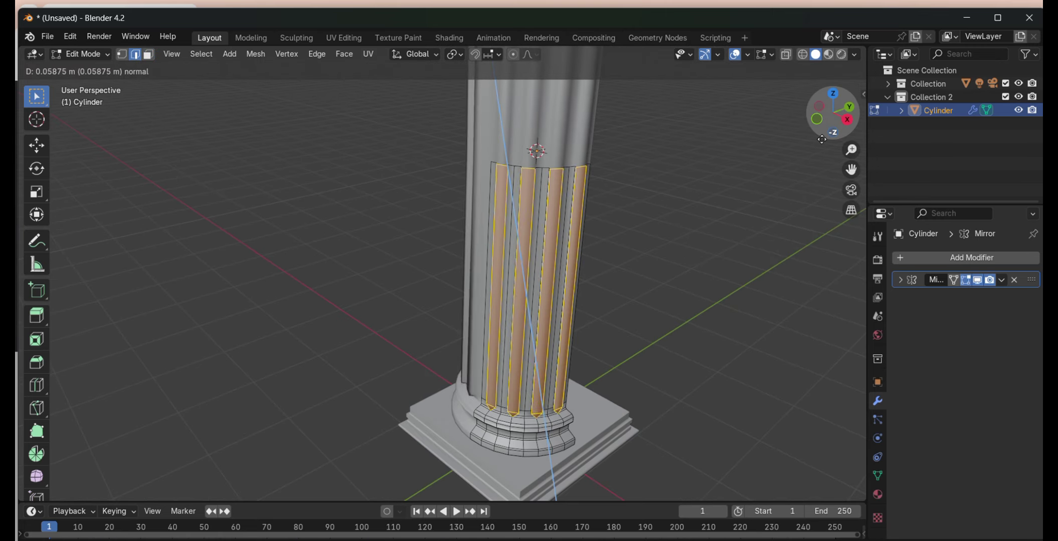
click(712, 211)
scroll(712, 210, down, 5)
scroll(635, 186, up, 6)
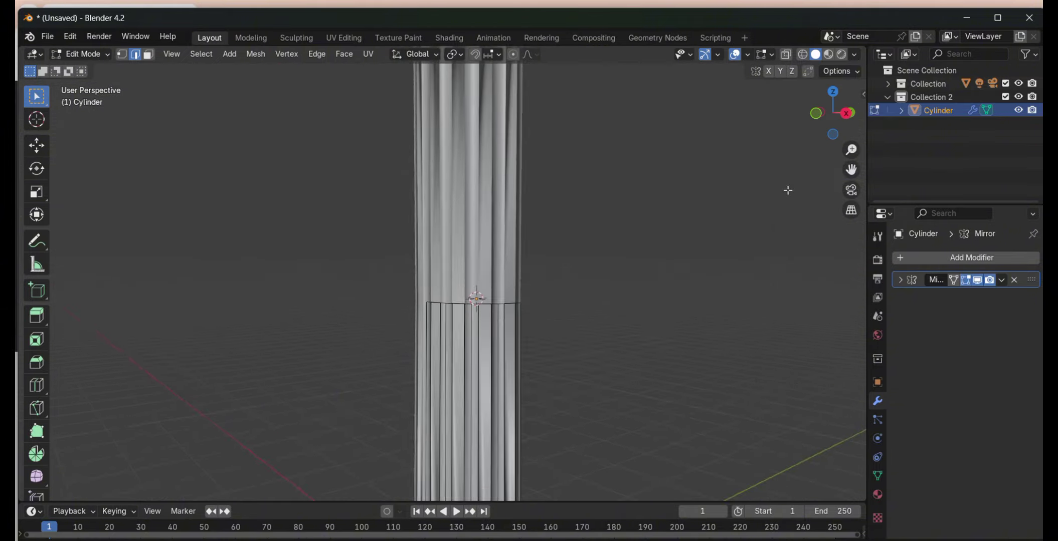
key(e)
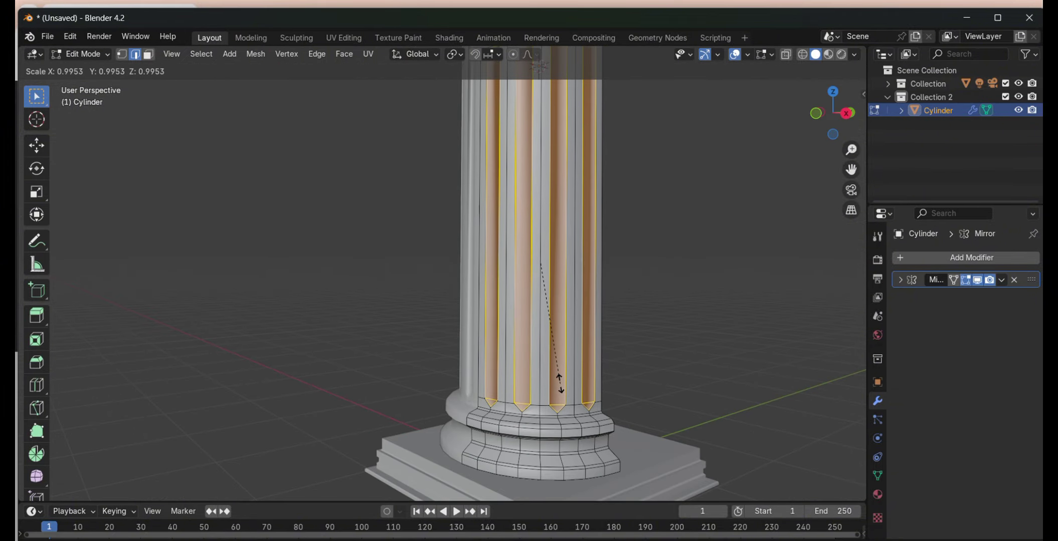
click(558, 381)
scroll(558, 381, down, 5)
scroll(558, 381, up, 8)
middle_drag(557, 381, 725, 255)
scroll(724, 255, down, 3)
- Scale the selected alternating faces on the lower shaft
scroll(600, 309, down, 5)
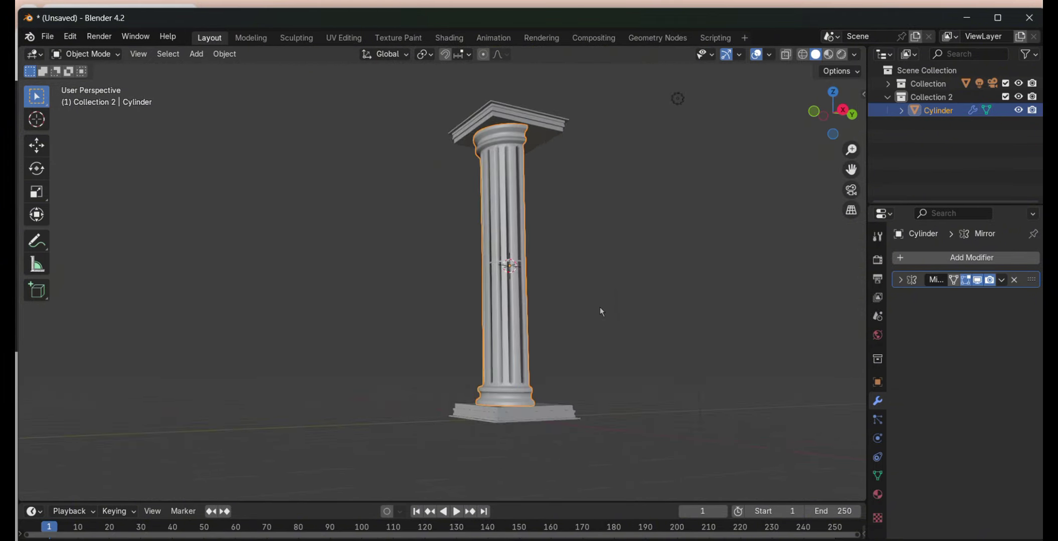
scroll(600, 309, up, 8)
key(3)
mouse_move(642, 241)
middle_down()
mouse_move(628, 115)
mouse_move(100, 69)
middle_up()
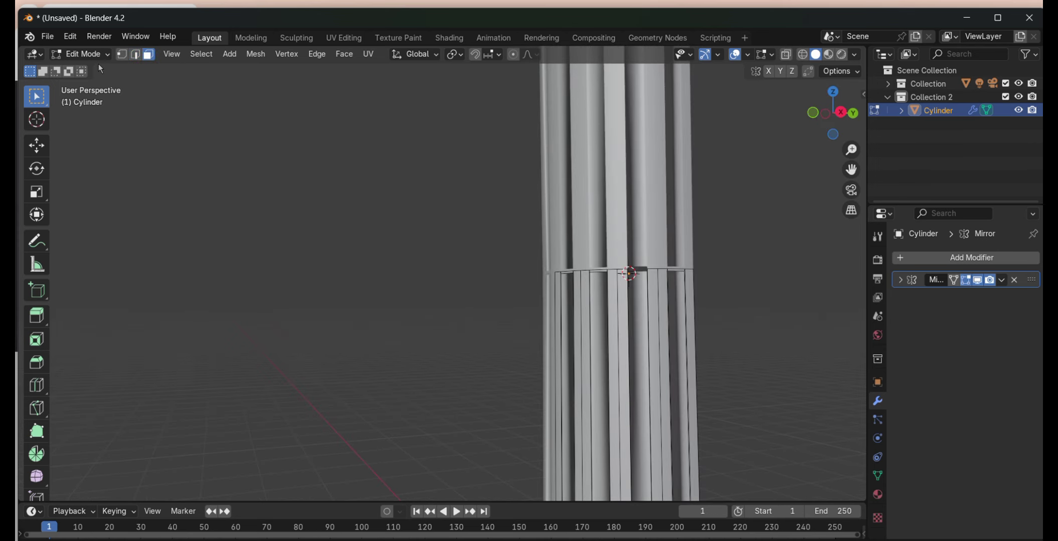
key(Tab)
key(Tab)
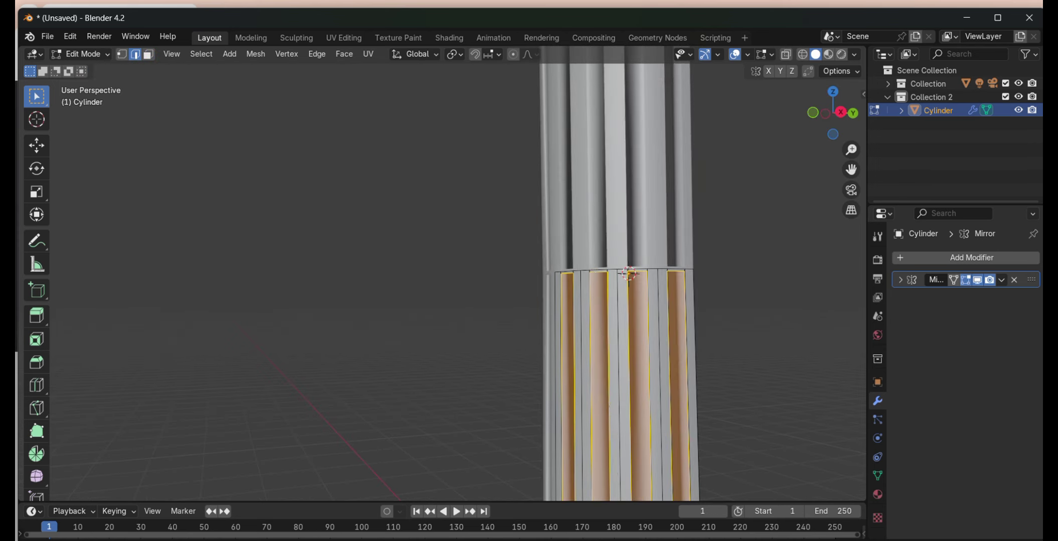
key(s)
click(590, 271)
- Apply smooth shading to the column and clear the face selection
key(Tab)
scroll(590, 271, down, 4)
right_click(461, 244)
click(461, 244)
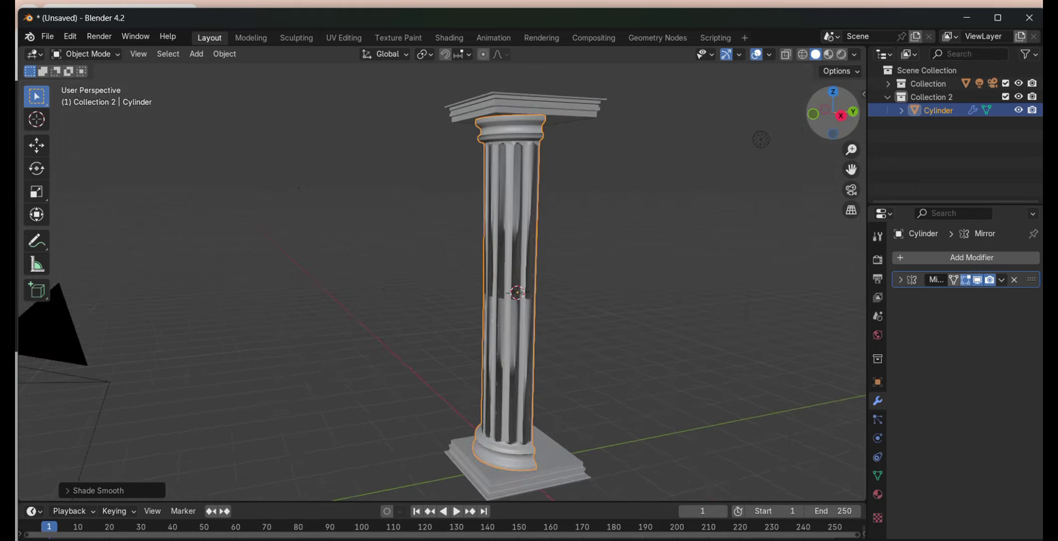
drag(833, 115, 828, 131)
scroll(828, 130, down, 5)
scroll(241, 222, down, 3)
key(Tab)
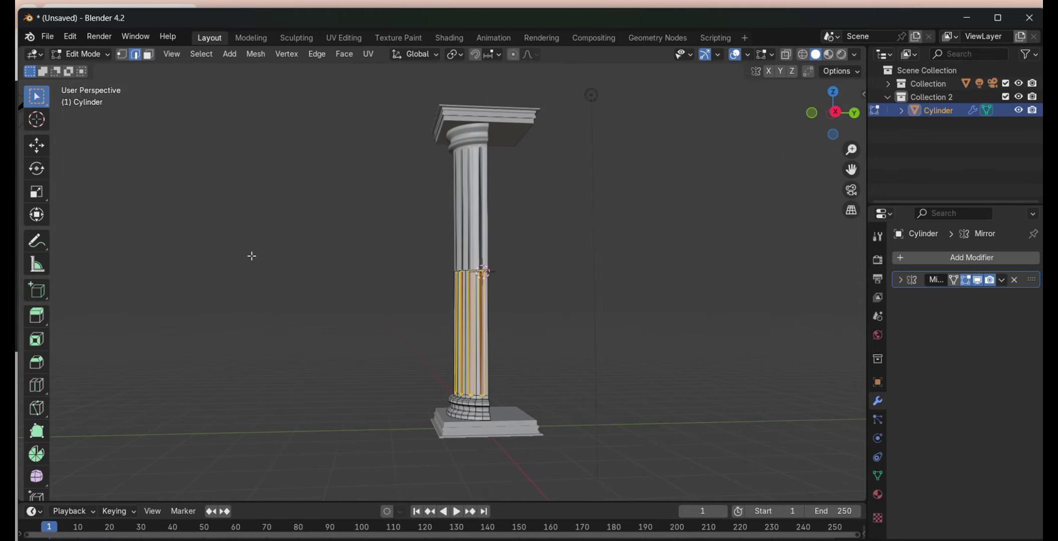
click(584, 230)
scroll(584, 231, up, 5)
scroll(515, 274, down, 2)
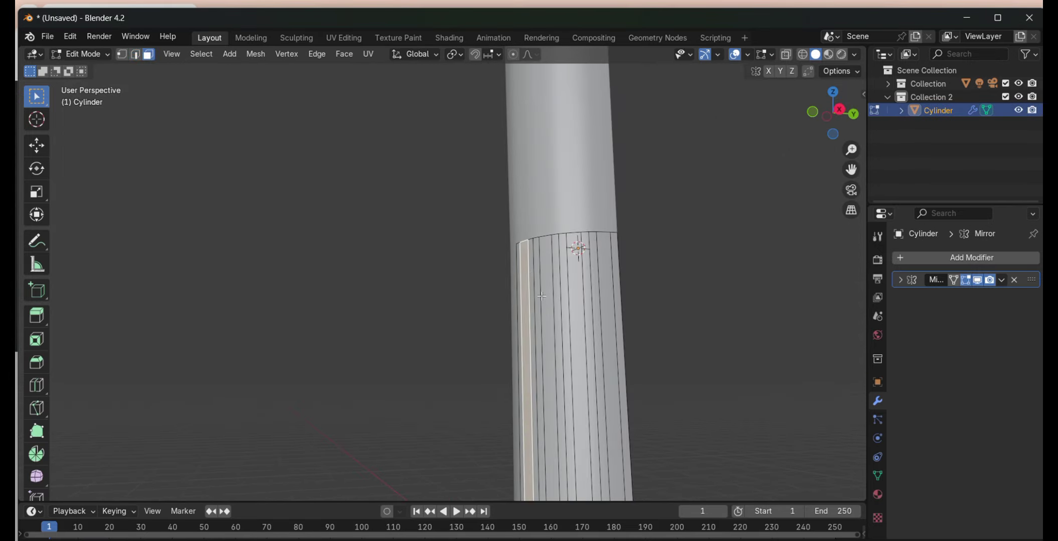
scroll(796, 201, down, 3)
- From the side view, scale a vertical strip of flute faces along Z
key(s)
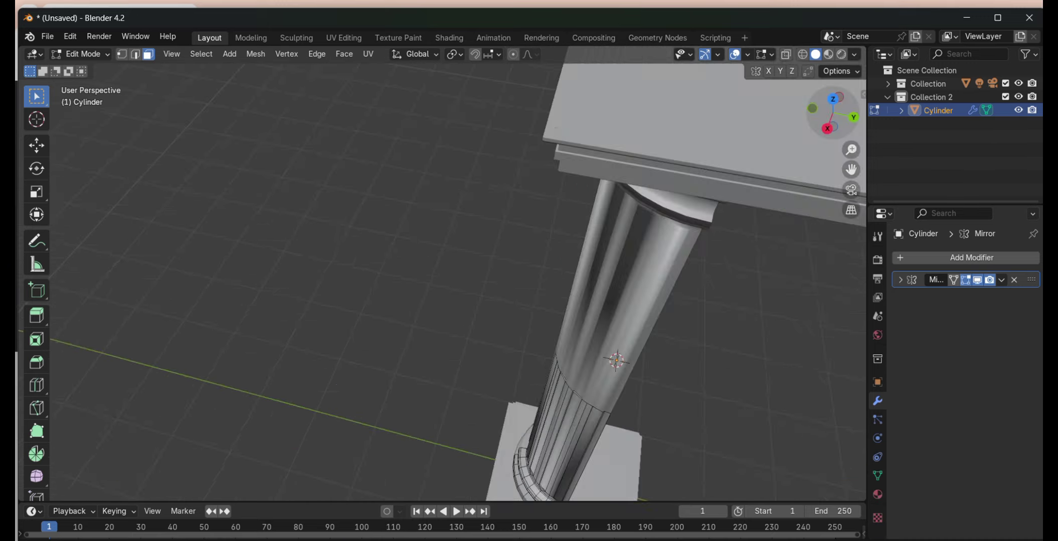
scroll(457, 273, down, 4)
key(KP_3)
scroll(690, 300, up, 4)
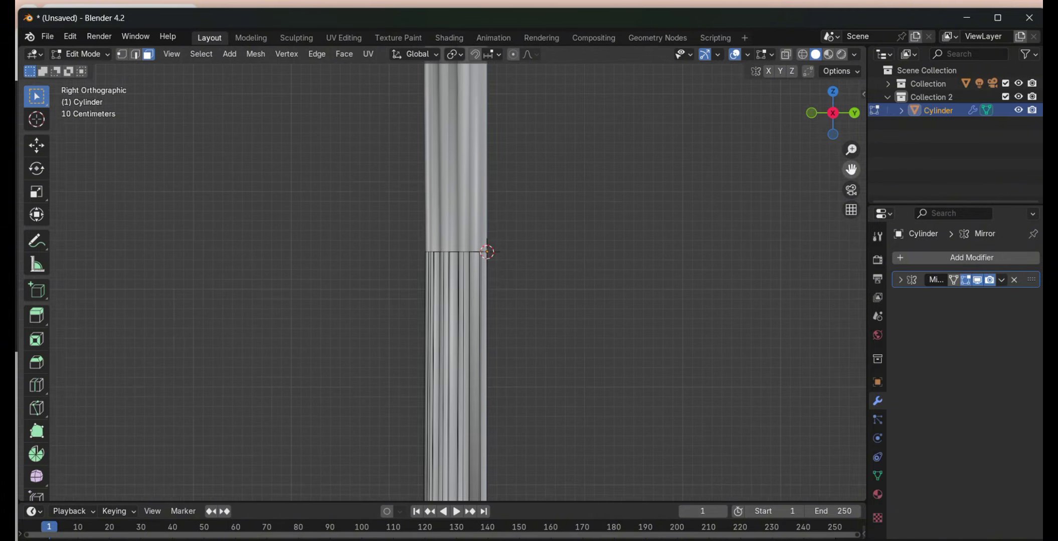
click(430, 388)
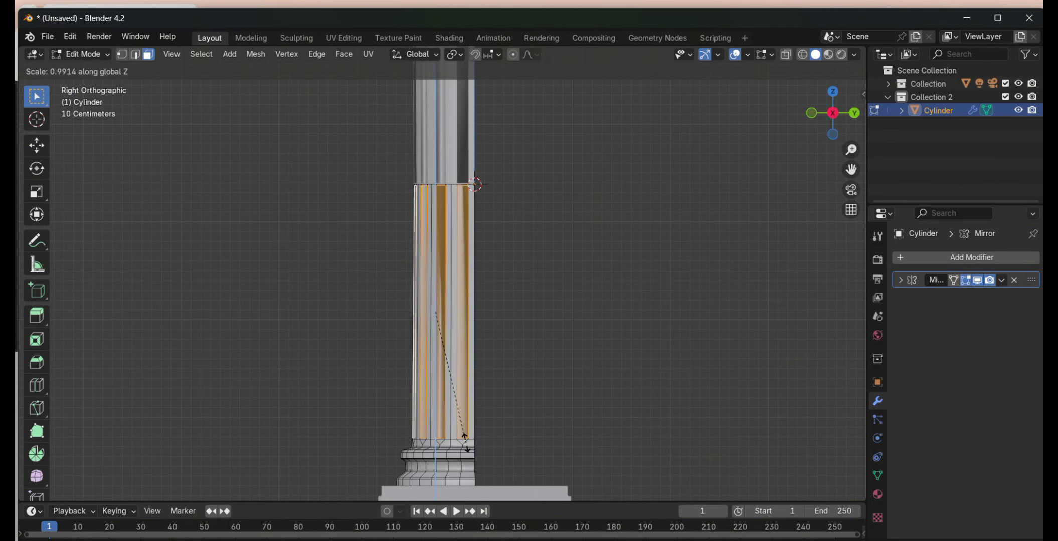
key(z)
click(334, 373)
middle_drag(313, 350, 654, 396)
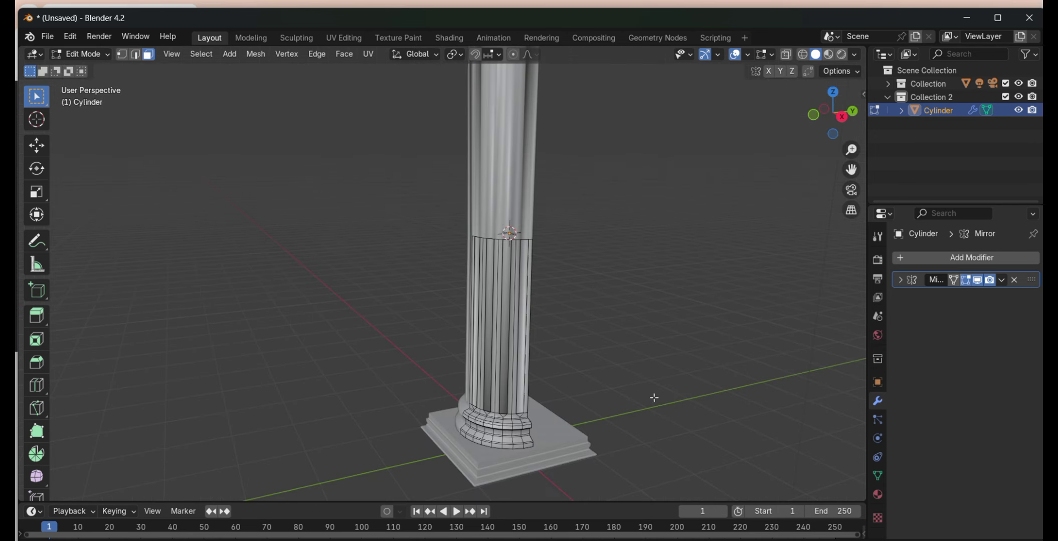
scroll(655, 396, up, 3)
scroll(654, 396, up, 2)
- Drop a Y-locked scale and rescale the flute faces vertically instead
key(s)
key(y)
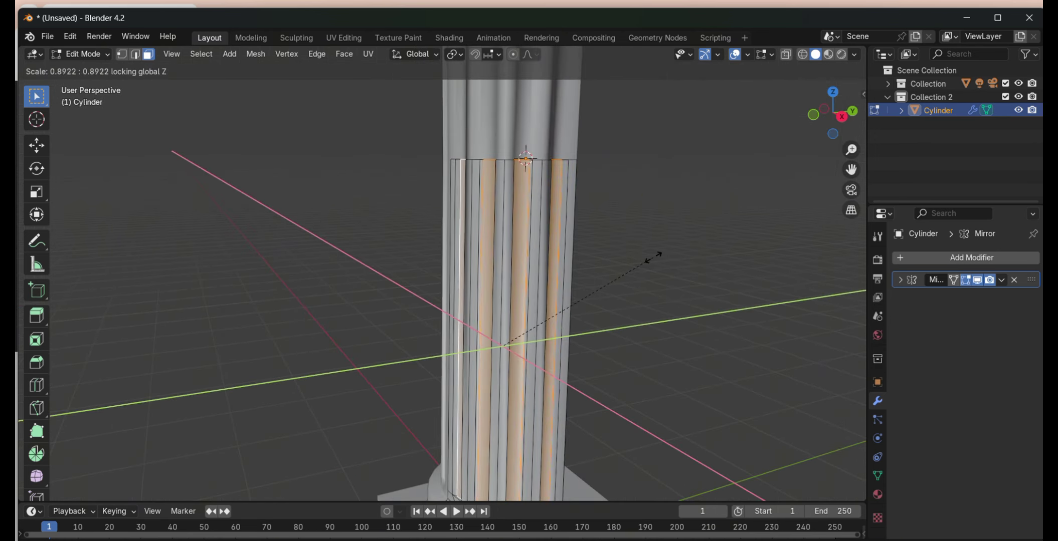
key(Escape)
click(454, 54)
key(s)
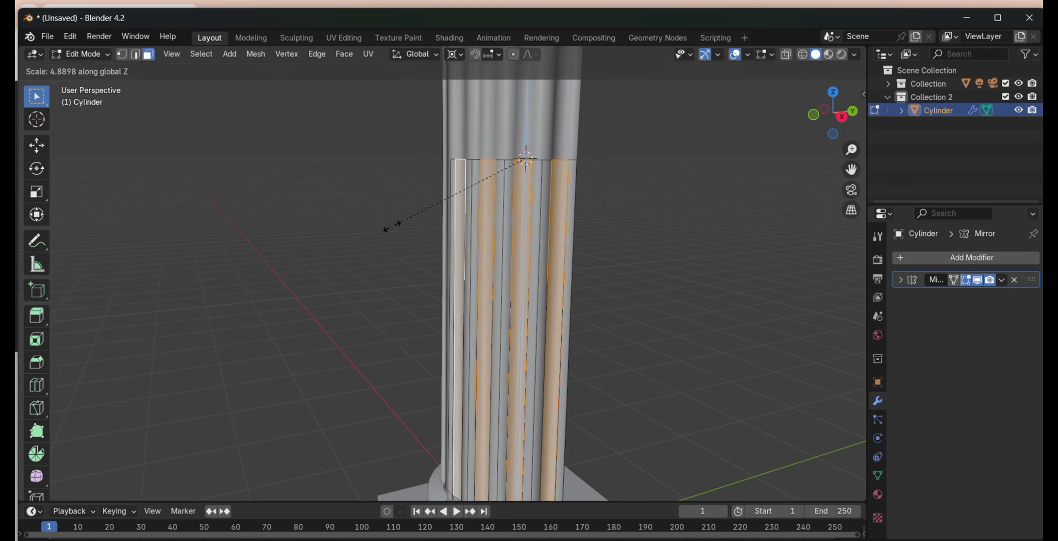
click(392, 227)
scroll(601, 227, down, 3)
key(z)
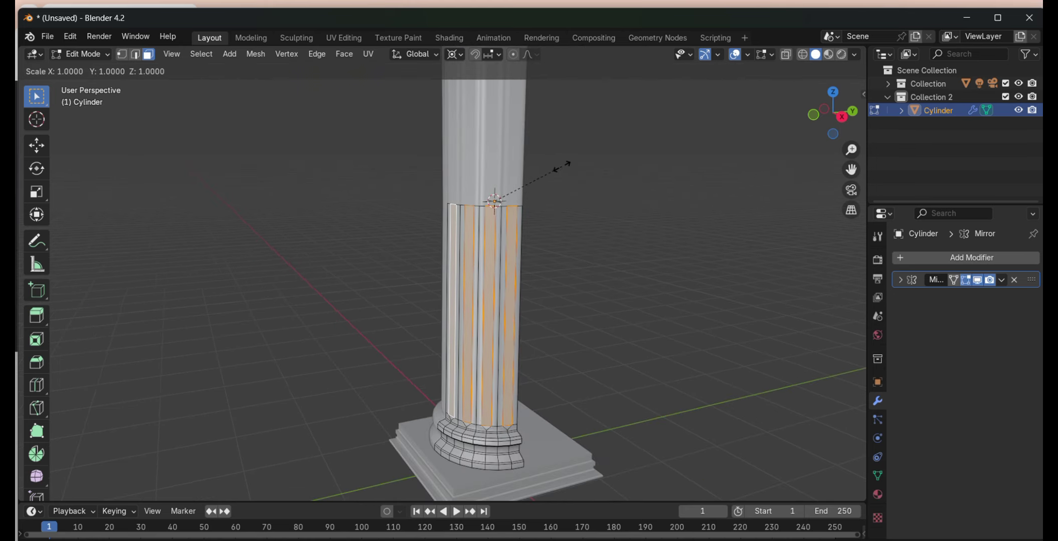
scroll(571, 241, down, 3)
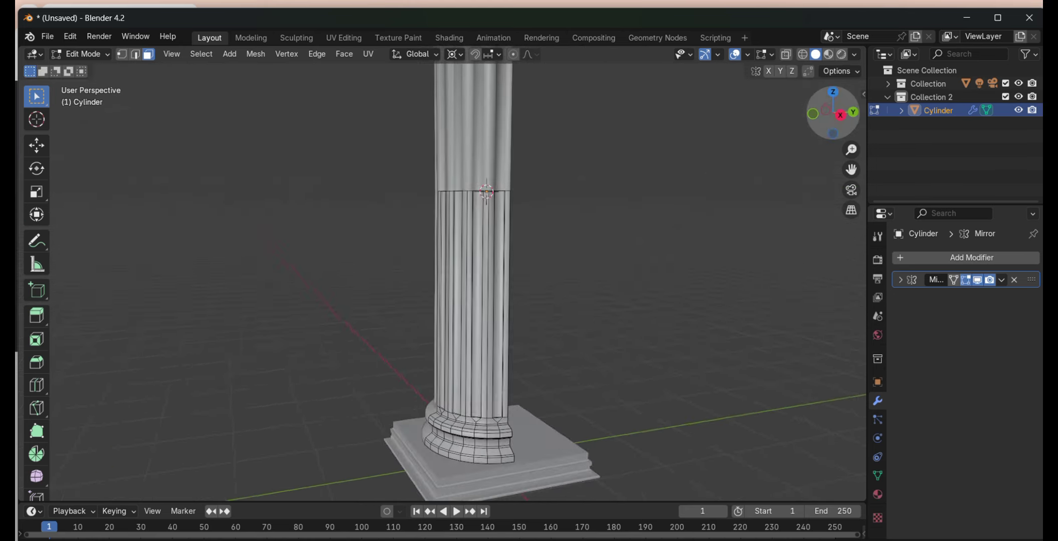
middle_drag(571, 242, 744, 212)
- Reselect the column object and bring up its mesh context options in Edit Mode
click(81, 54)
click(76, 70)
key(Tab)
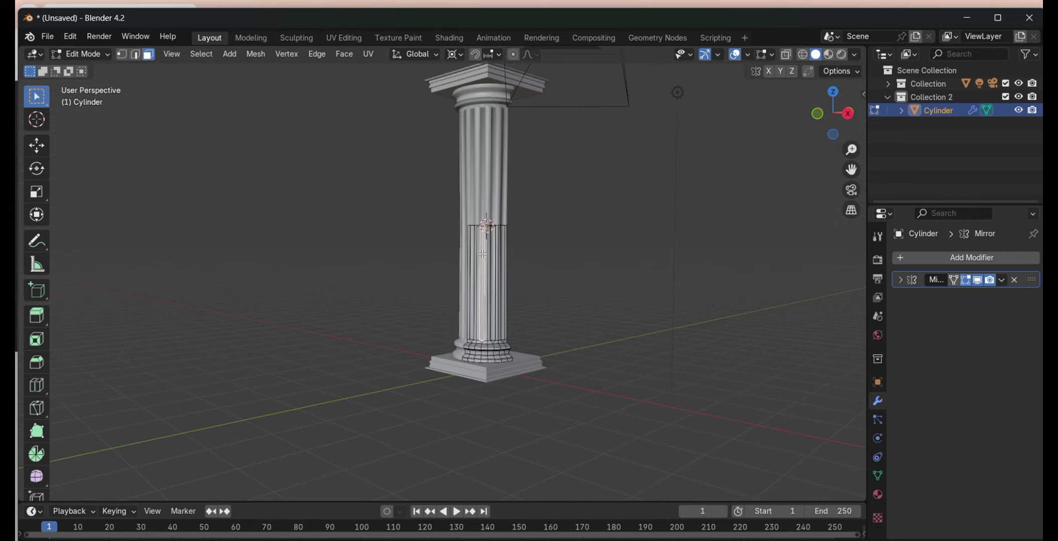
scroll(491, 288, up, 3)
right_click(508, 195)
scroll(672, 269, down, 1)
- Orbit to the column's foot and select faces at the bottom of the flutes
scroll(672, 269, down, 2)
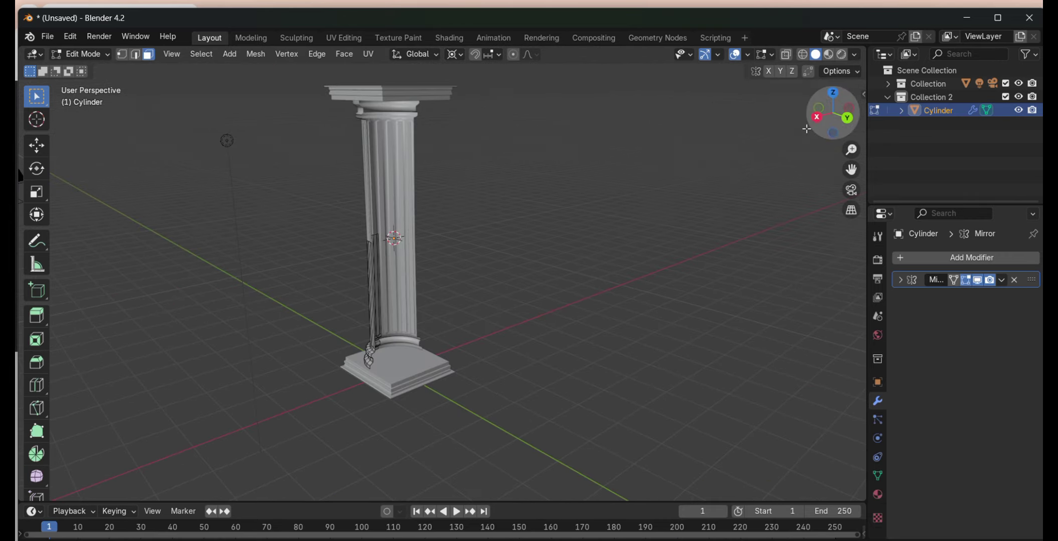
middle_drag(672, 269, 594, 279)
scroll(595, 280, up, 2)
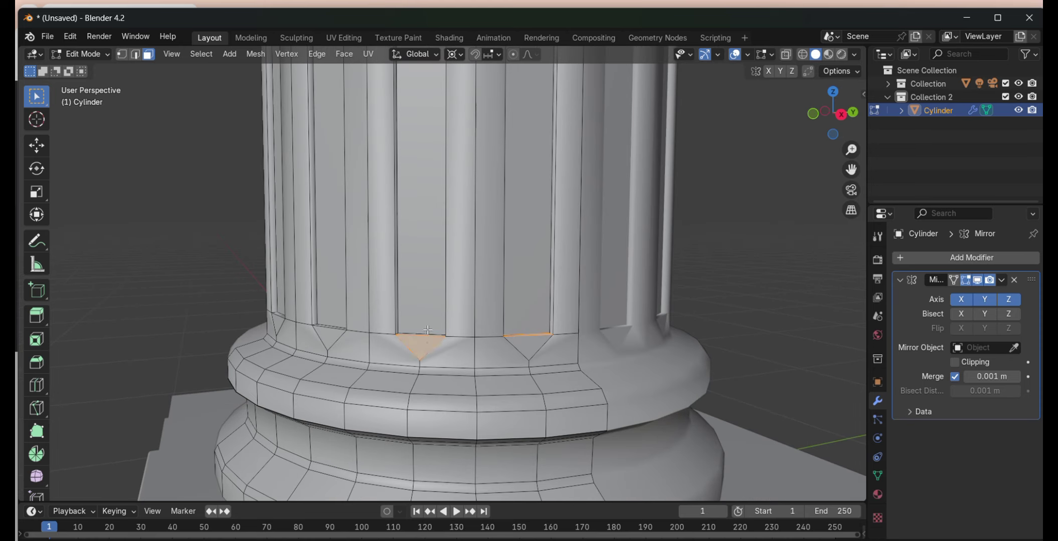
middle_drag(278, 315, 722, 208)
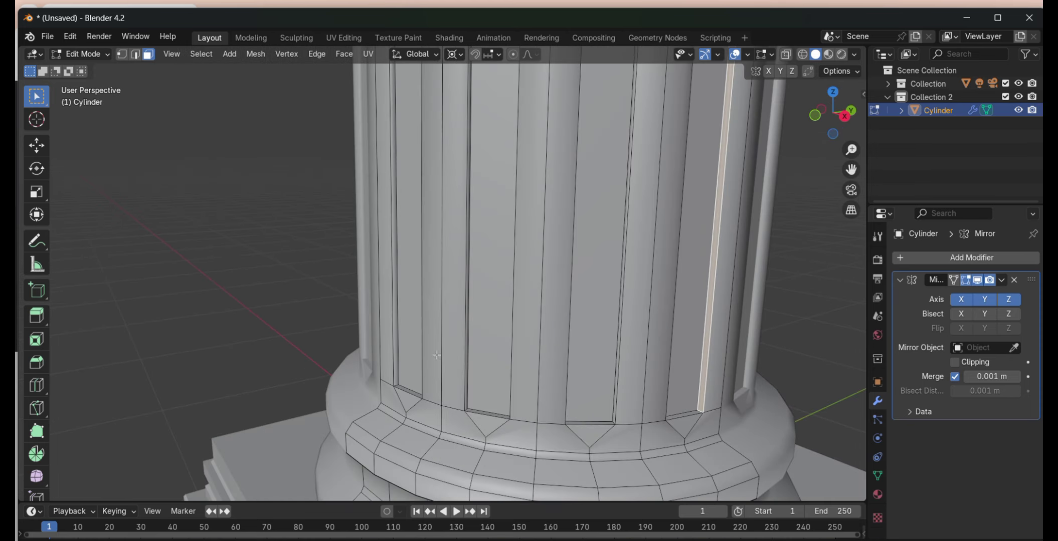
middle_drag(437, 355, 637, 255)
key(a)
key(Tab)
scroll(636, 254, down, 5)
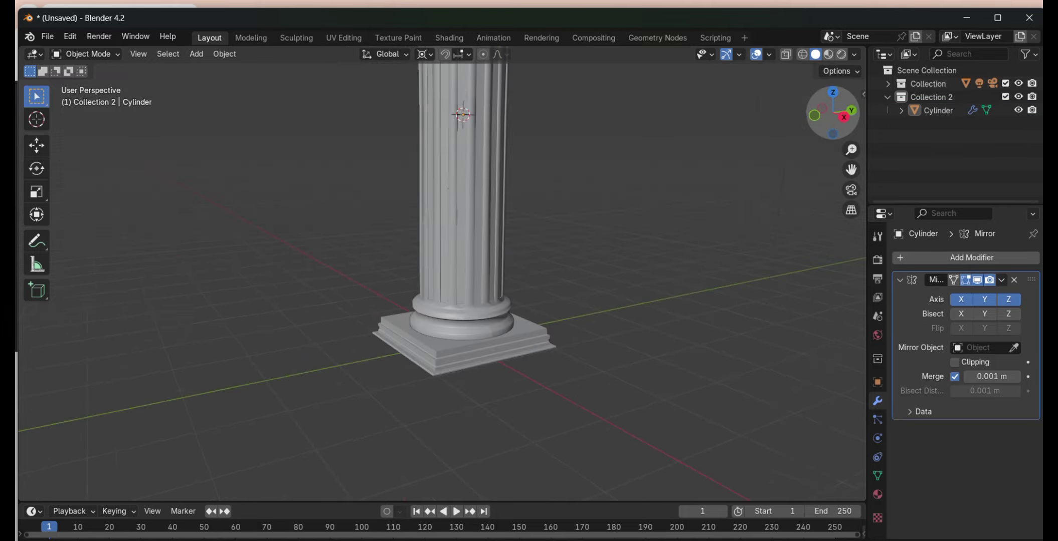
- Delete the selected shaft faces and mark the selected edges as a seam
click(85, 54)
click(82, 85)
key(x)
click(547, 336)
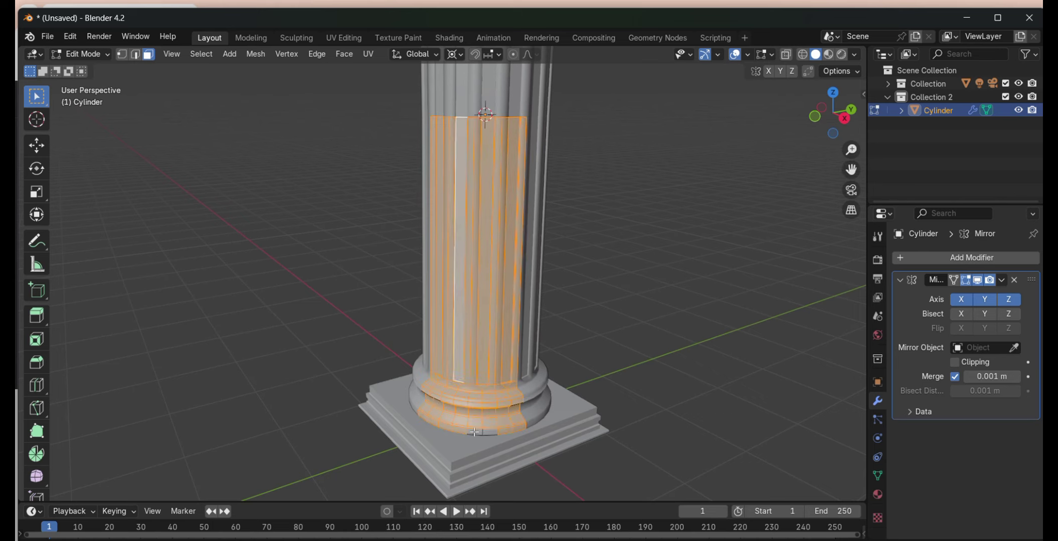
click(316, 54)
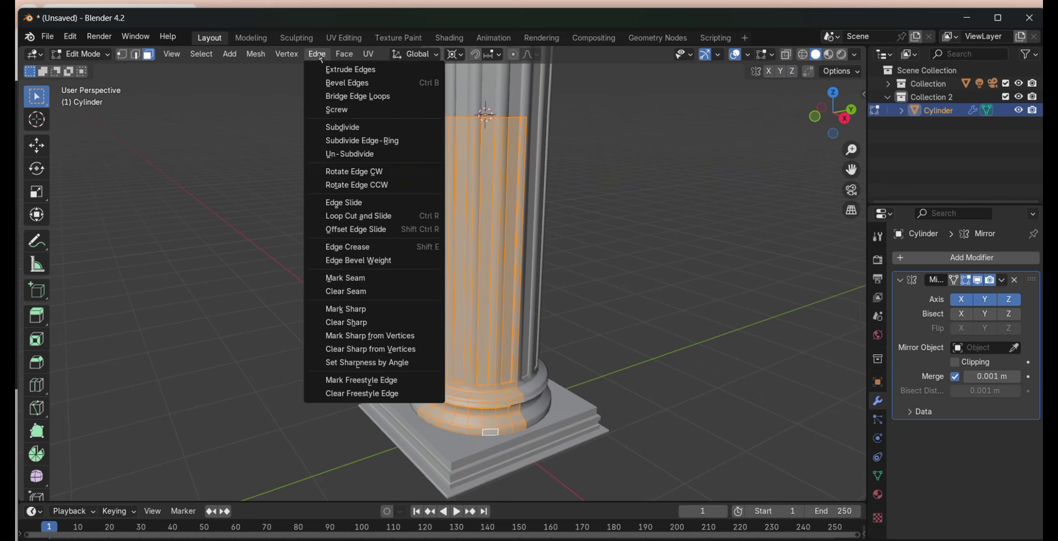
click(364, 277)
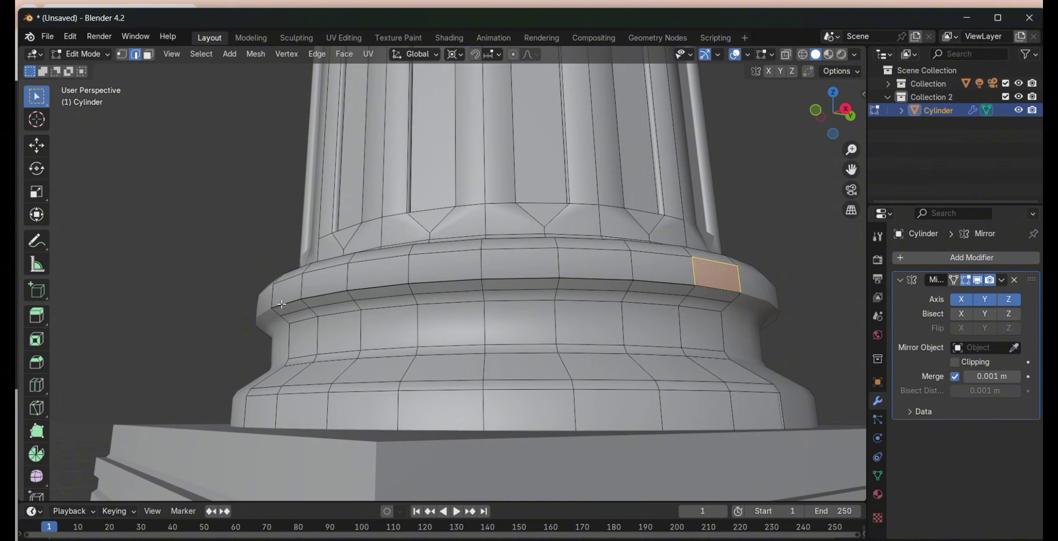
- Mark the foot molding's edge loops as sharp
shift+click(509, 278)
key(ctrl+e)
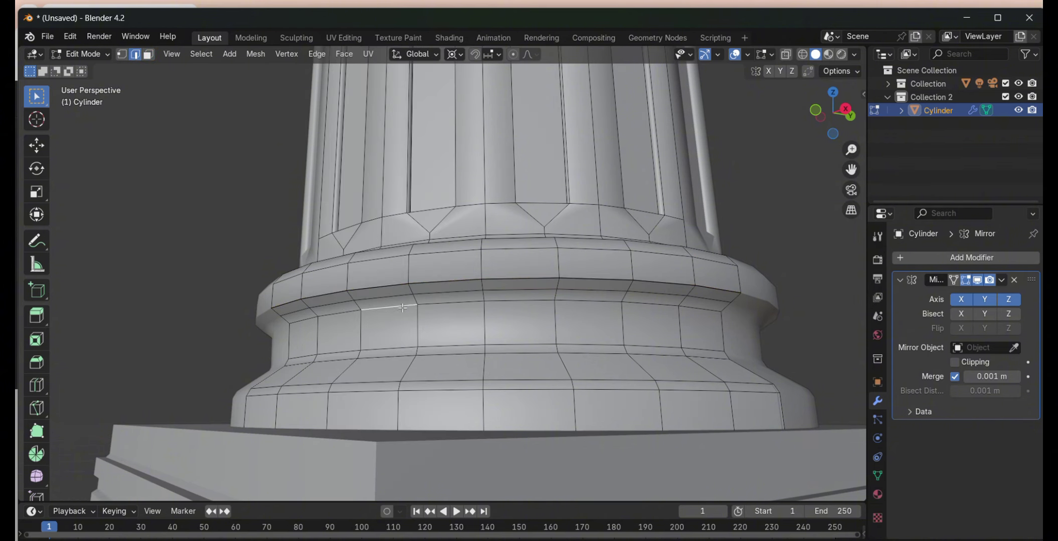
click(404, 350)
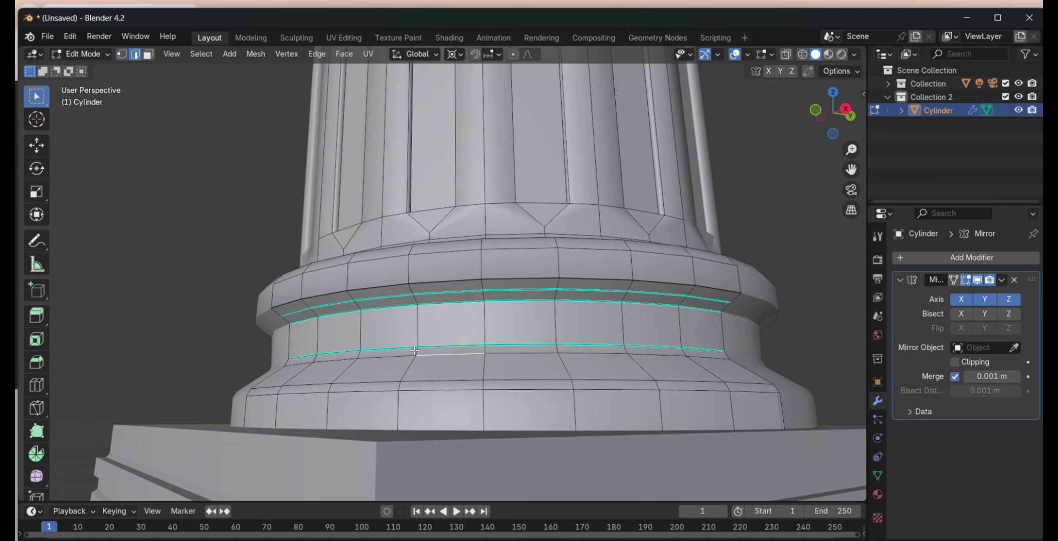
key(ctrl+e)
click(414, 351)
mouse_move(414, 351)
middle_down()
mouse_move(327, 399)
mouse_move(610, 379)
middle_up()
key(ctrl+e)
click(332, 420)
- Dismiss the delete options and return to Object Mode
scroll(320, 243, up, 3)
key(x)
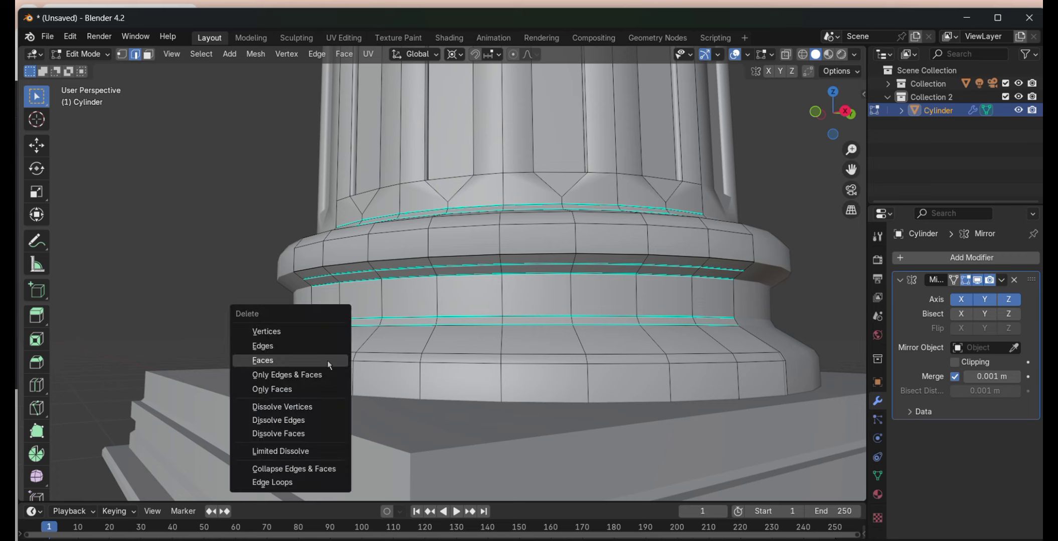
key(Escape)
scroll(804, 135, down, 5)
key(Tab)
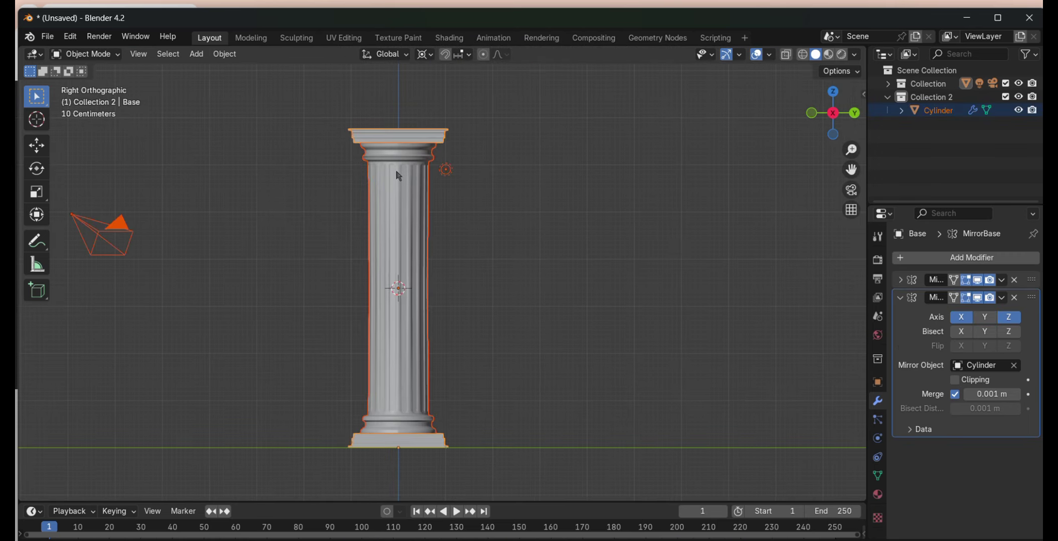
- Add an Array modifier, then undo it because it went onto the wrong object
scroll(464, 247, down, 3)
click(907, 300)
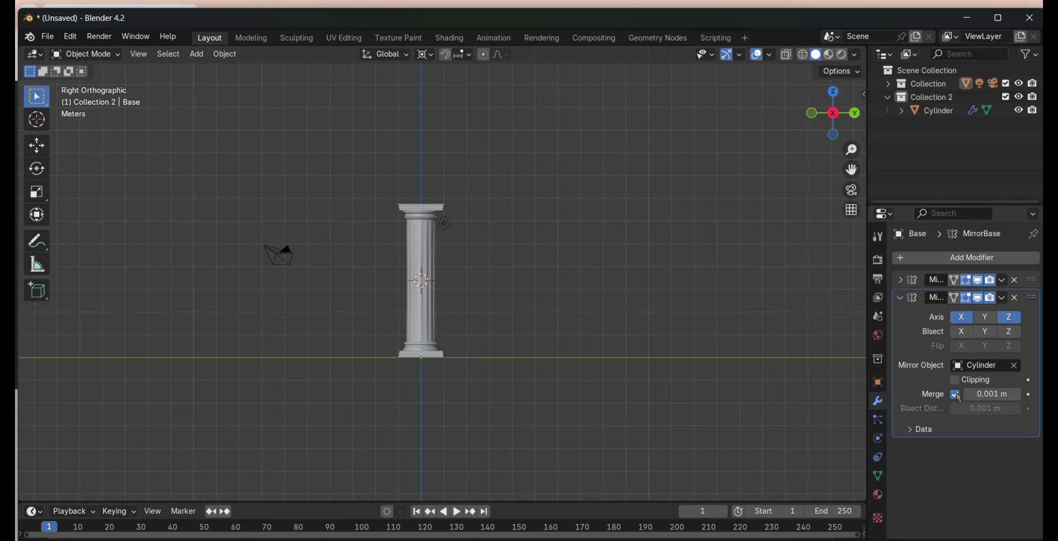
key(g)
click(284, 246)
key(shift+a)
text(ar)
key(Return)
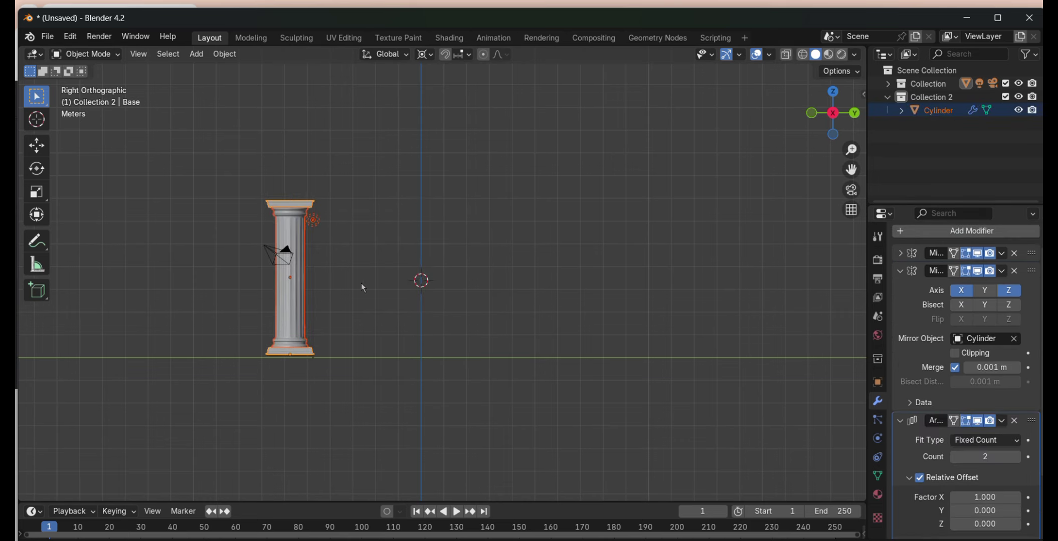
key(ctrl+z)
key(ctrl+z)
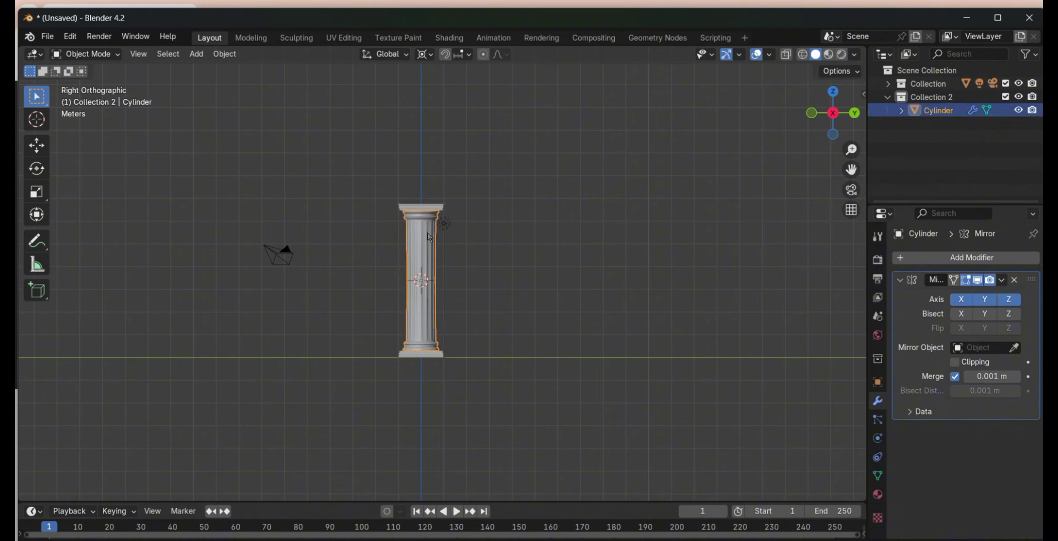
key(ctrl+shift+z)
- Select the column and add an Array modifier to it
click(425, 330)
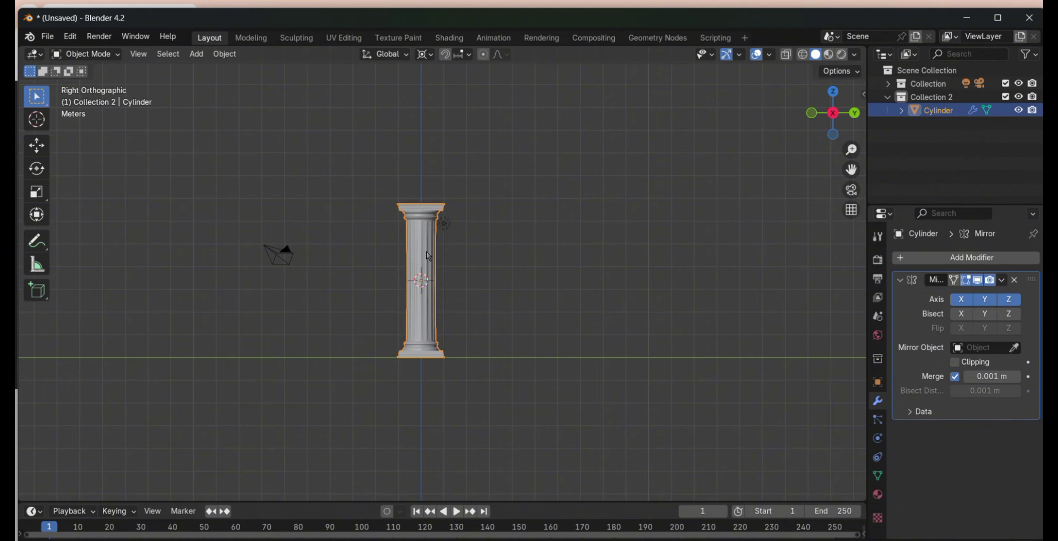
scroll(429, 256, up, 5)
scroll(517, 234, down, 3)
key(g)
click(281, 233)
key(shift+a)
click(910, 290)
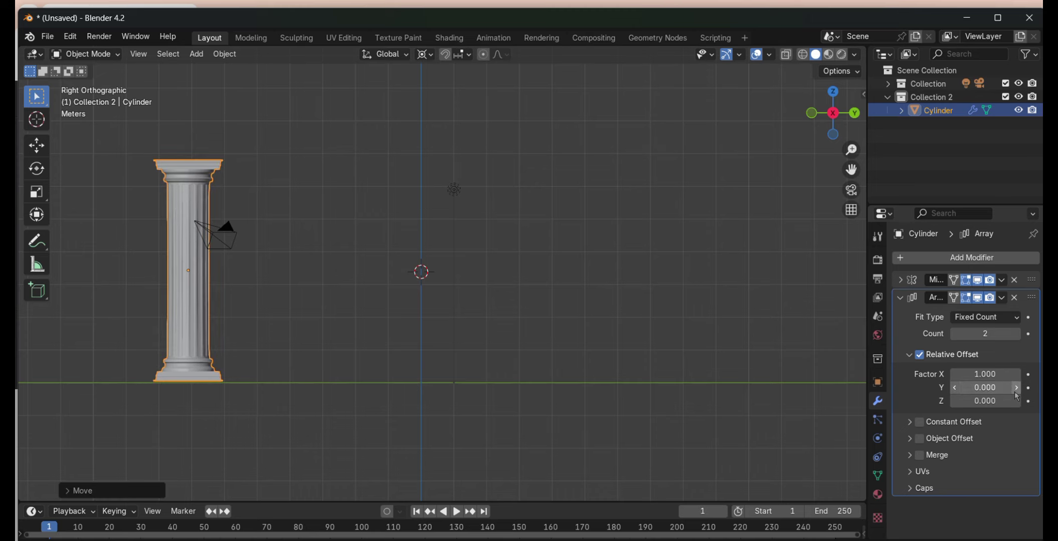
- Set the array to Count 6 with relative offset X 0 and Y 2.6
click(955, 334)
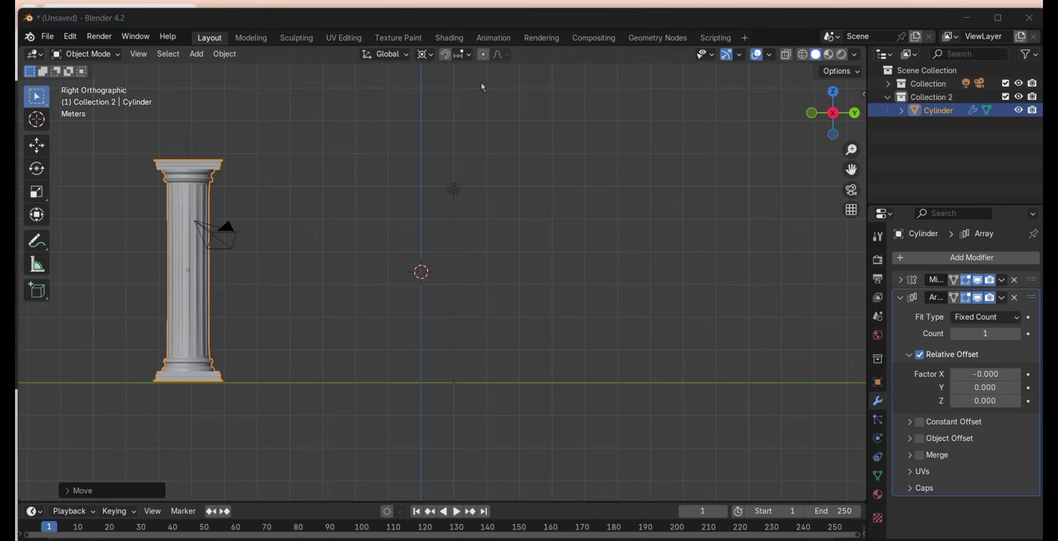
click(855, 113)
key(ctrl+z)
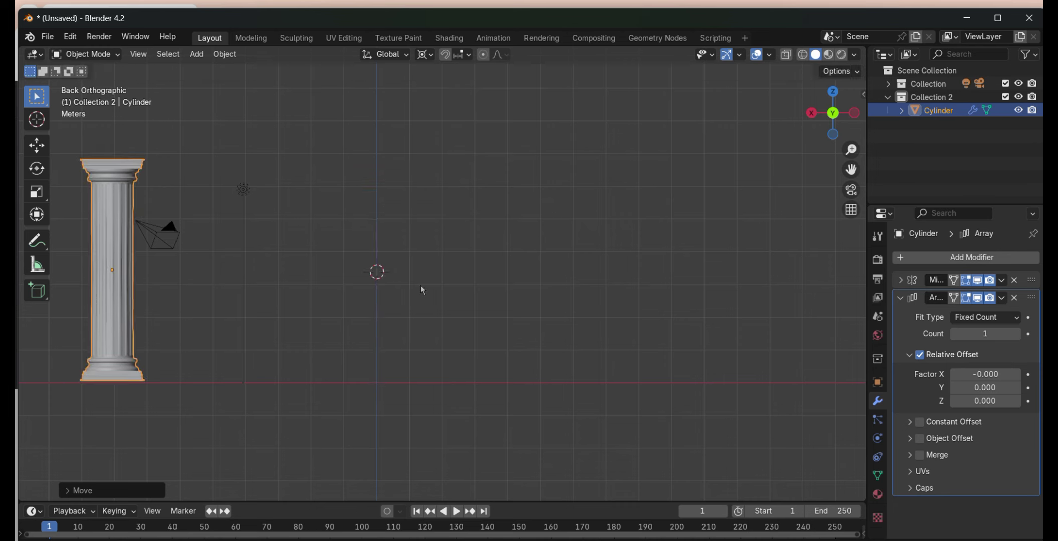
scroll(420, 286, down, 3)
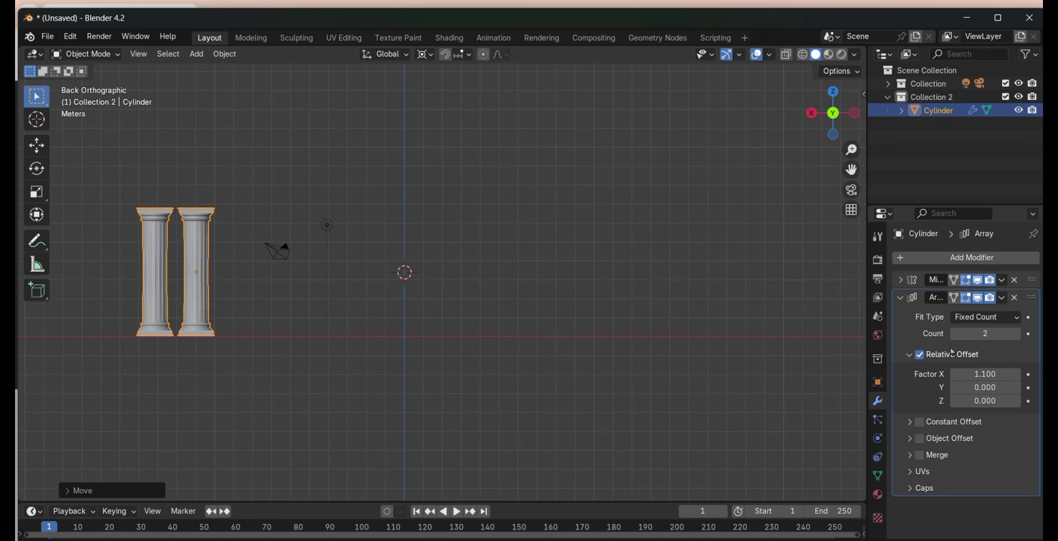
ctrl+scroll(955, 334, up, 1)
click(811, 113)
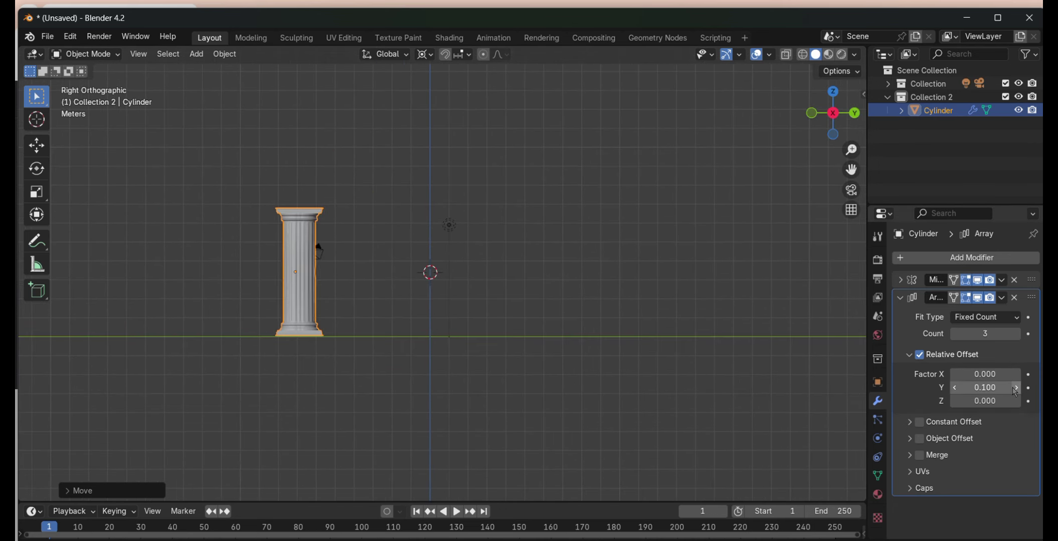
ctrl+scroll(1015, 391, up, 8)
ctrl+scroll(1015, 392, up, 10)
ctrl+scroll(1015, 391, up, 10)
click(1015, 334)
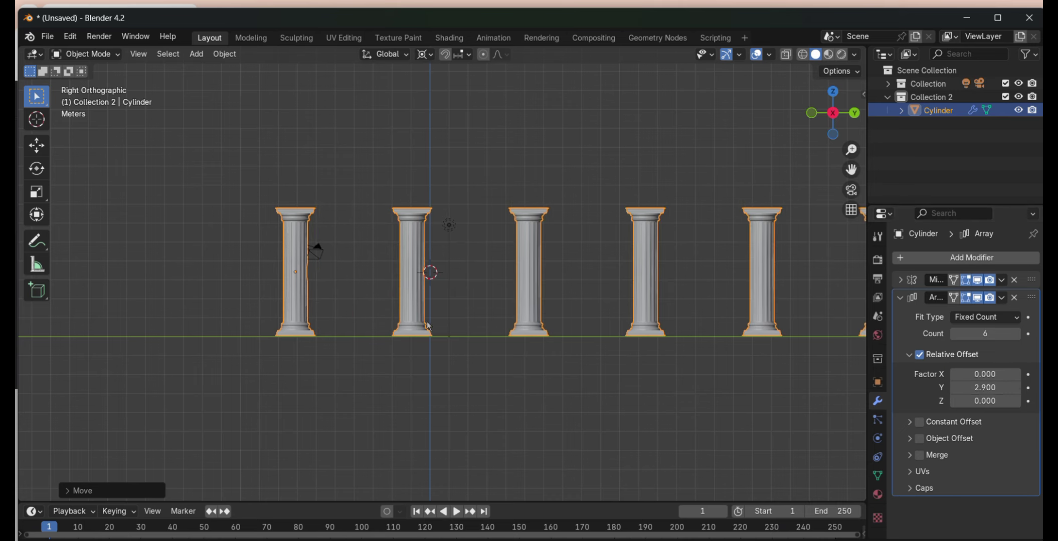
ctrl+scroll(1017, 391, down, 10)
ctrl+scroll(1018, 391, up, 2)
ctrl+scroll(1017, 392, up, 5)
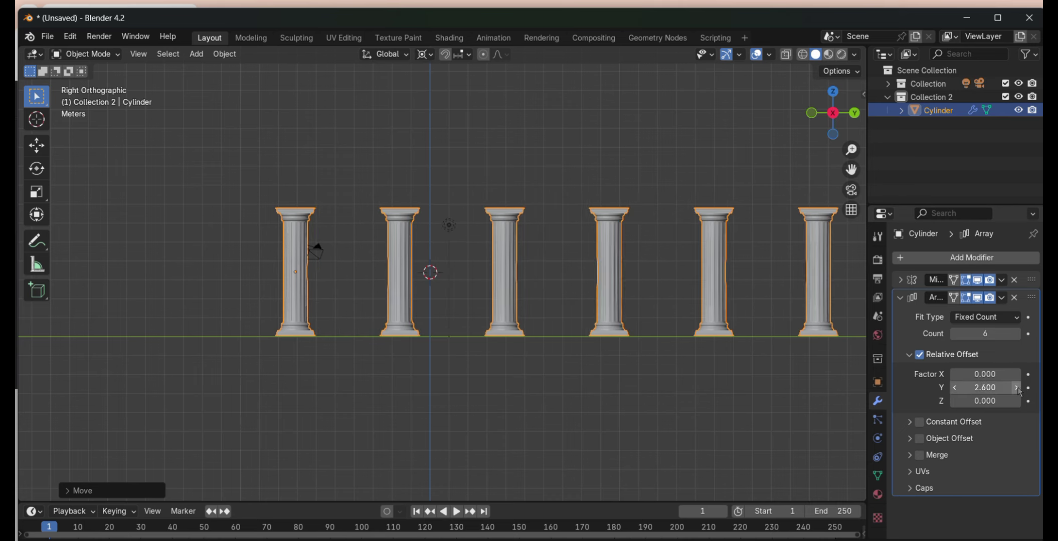
scroll(423, 275, down, 2)
- Shift the column row along the Y axis and orbit to inspect it
key(g)
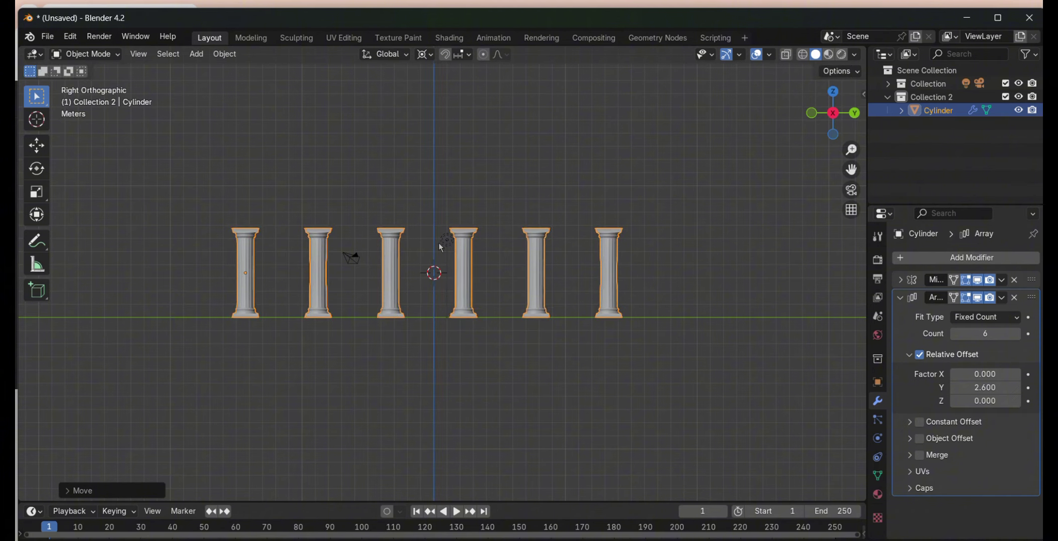
key(y)
click(446, 239)
click(546, 181)
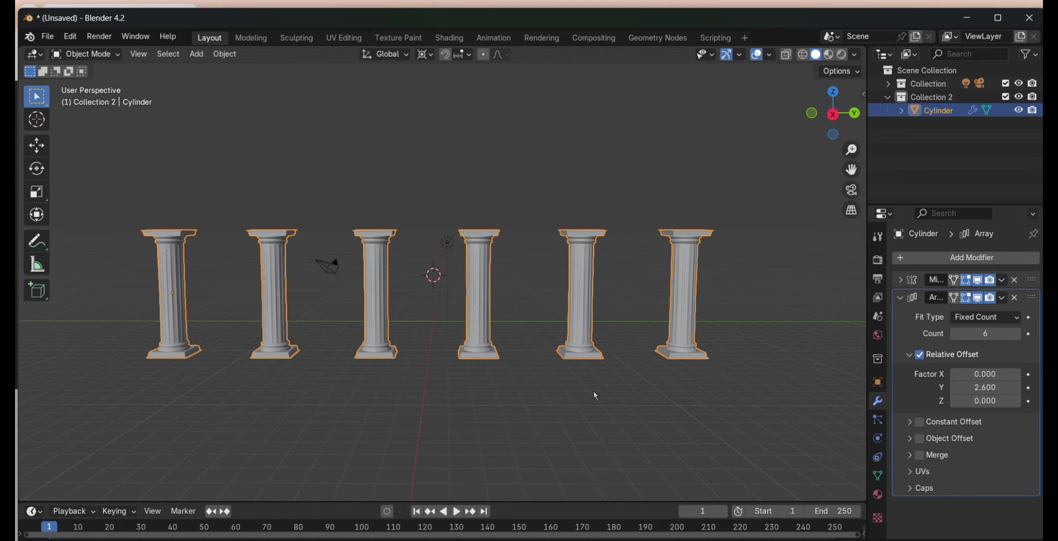
middle_drag(597, 355, 678, 406)
click(833, 114)
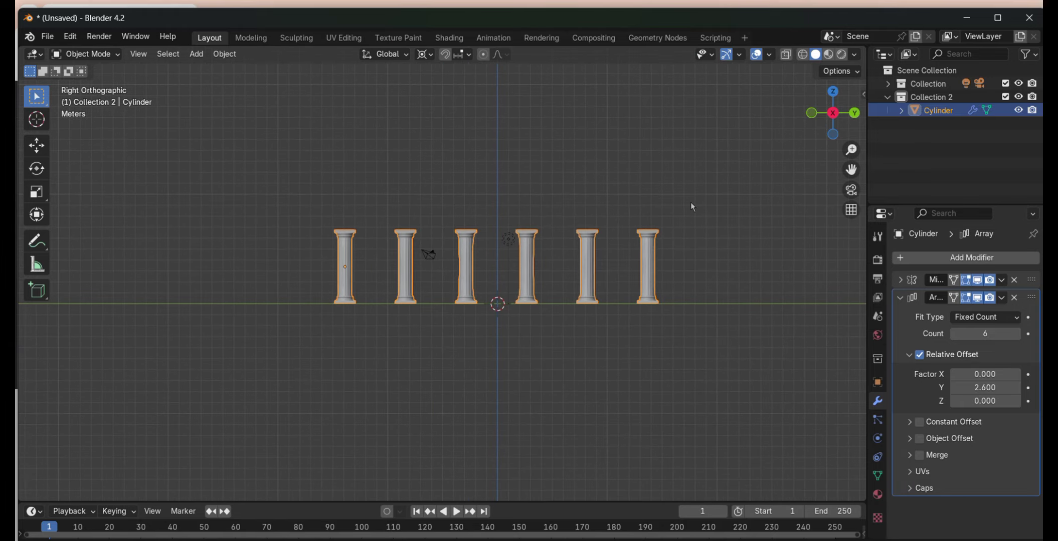
- Add a cube for the roof beam in the right side view
click(196, 54)
click(321, 86)
scroll(499, 220, up, 10)
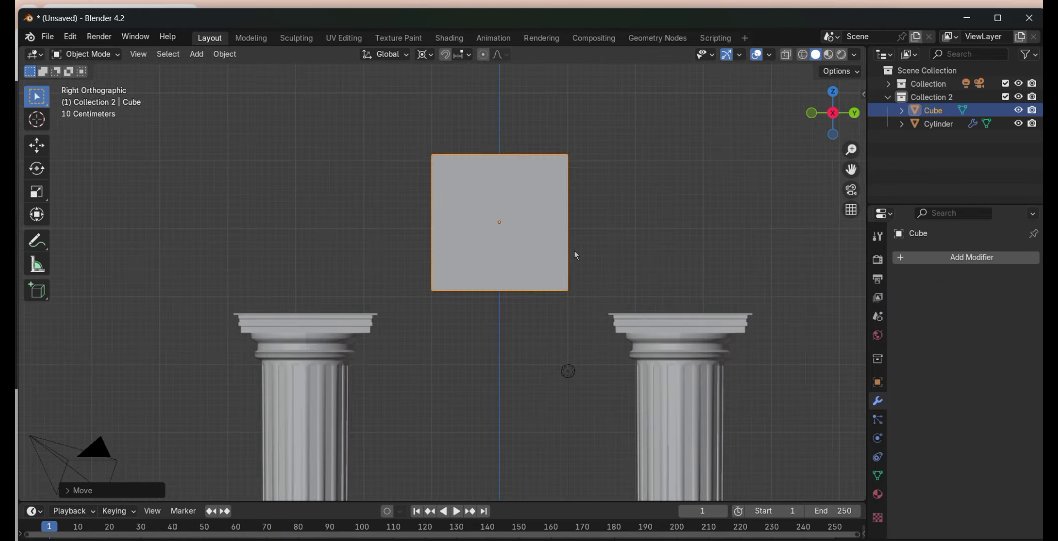
scroll(598, 252, down, 2)
scroll(549, 246, down, 4)
click(517, 306)
scroll(430, 327, up, 5)
- Inspect a column capital in Edit Mode, then return to Object Mode
click(86, 54)
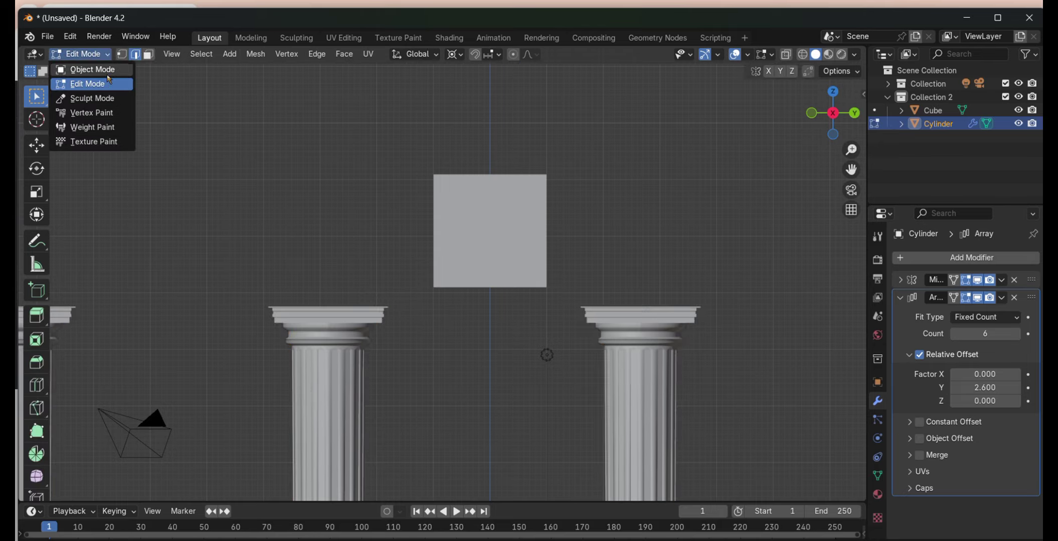
drag(851, 150, 852, 166)
click(85, 54)
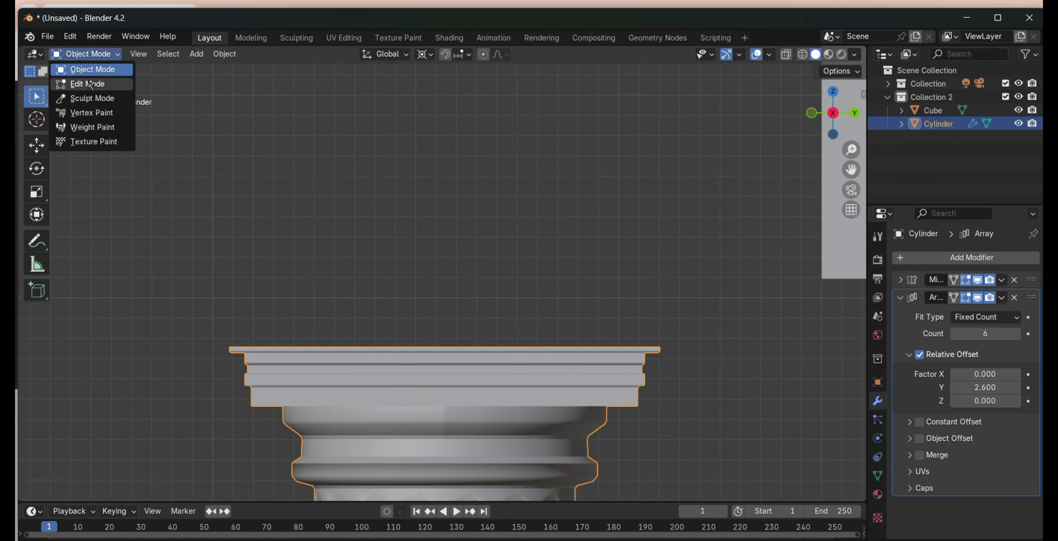
click(82, 85)
scroll(254, 363, down, 8)
key(Tab)
scroll(389, 383, up, 8)
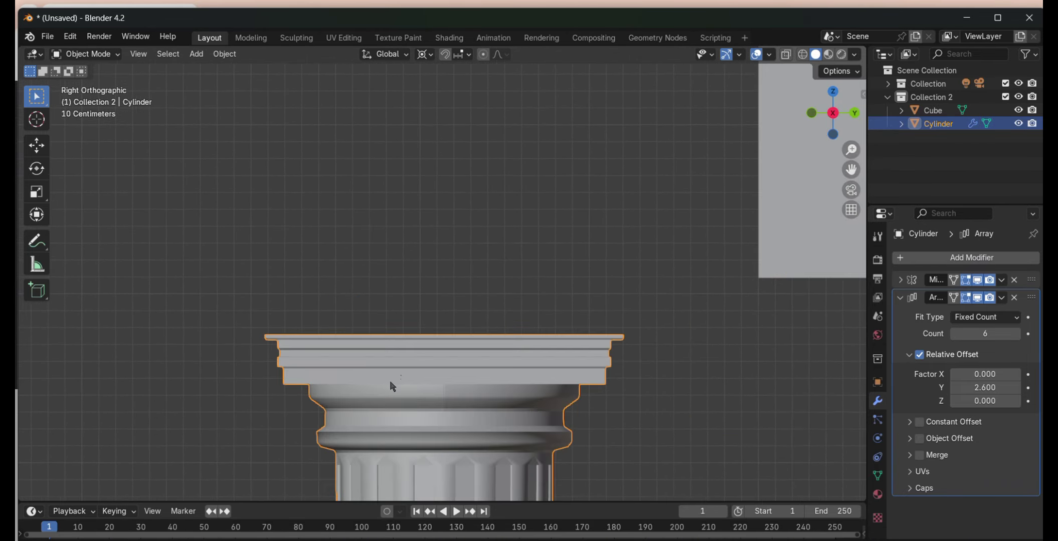
key(s)
click(413, 354)
scroll(476, 445, down, 8)
scroll(699, 205, up, 8)
scroll(519, 390, up, 2)
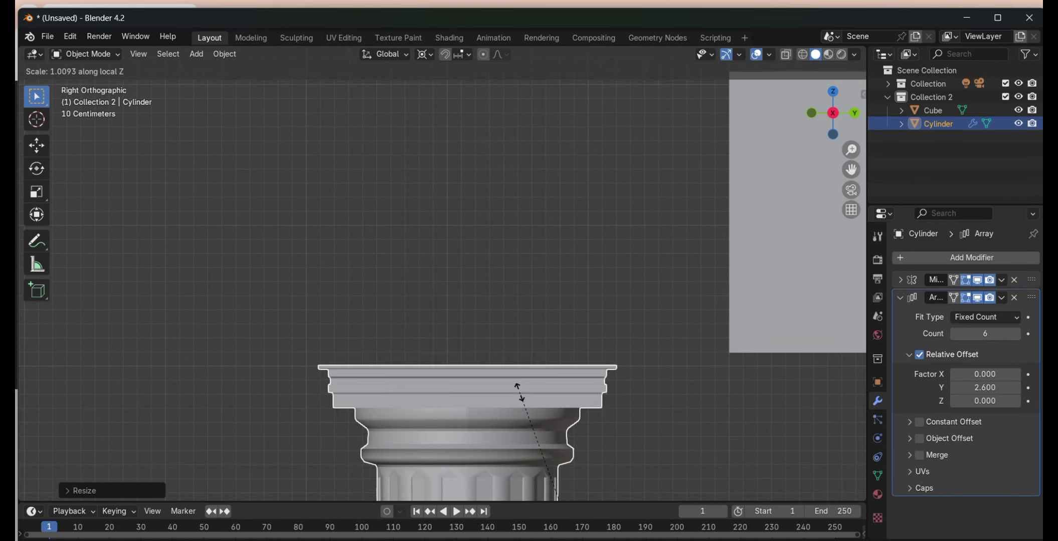
scroll(616, 278, down, 4)
- Scale the cube along Y into a long slab spanning the columns
click(616, 278)
key(s)
click(607, 285)
scroll(546, 284, down, 7)
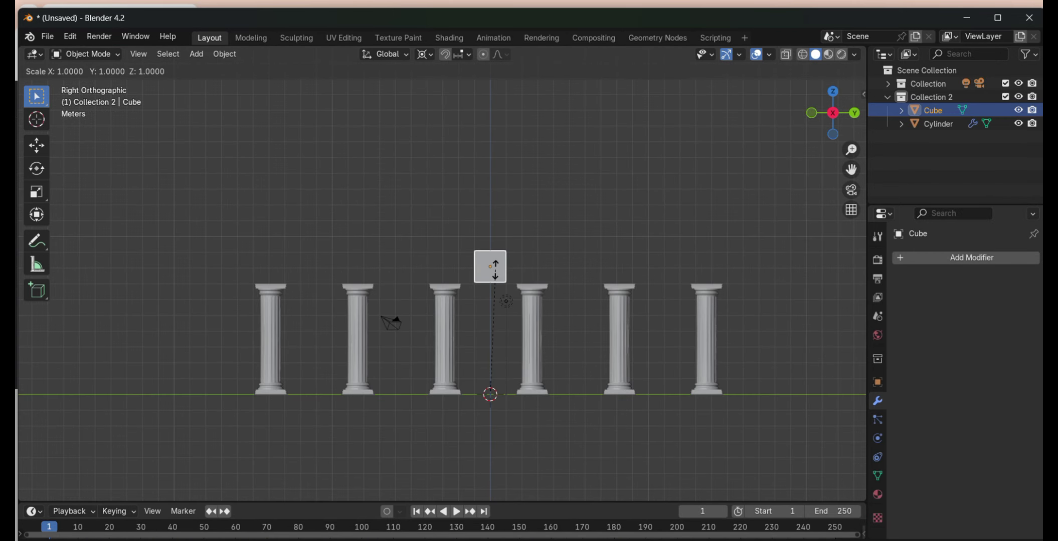
key(y)
click(477, 264)
key(s)
key(y)
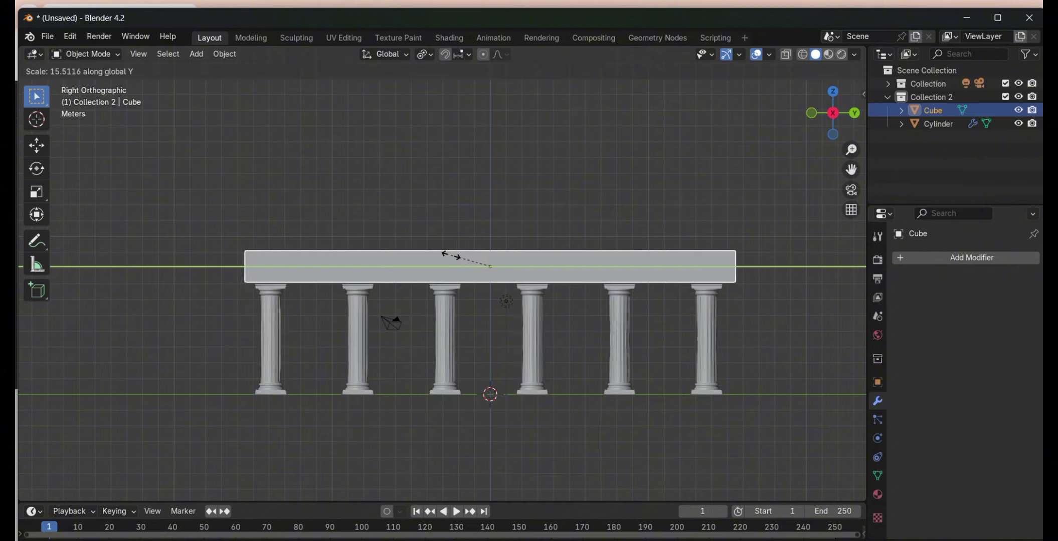
click(444, 250)
scroll(713, 236, up, 8)
scroll(714, 237, up, 4)
- Check the beam's placement on the capitals, framing the view with Home
key(s)
key(Escape)
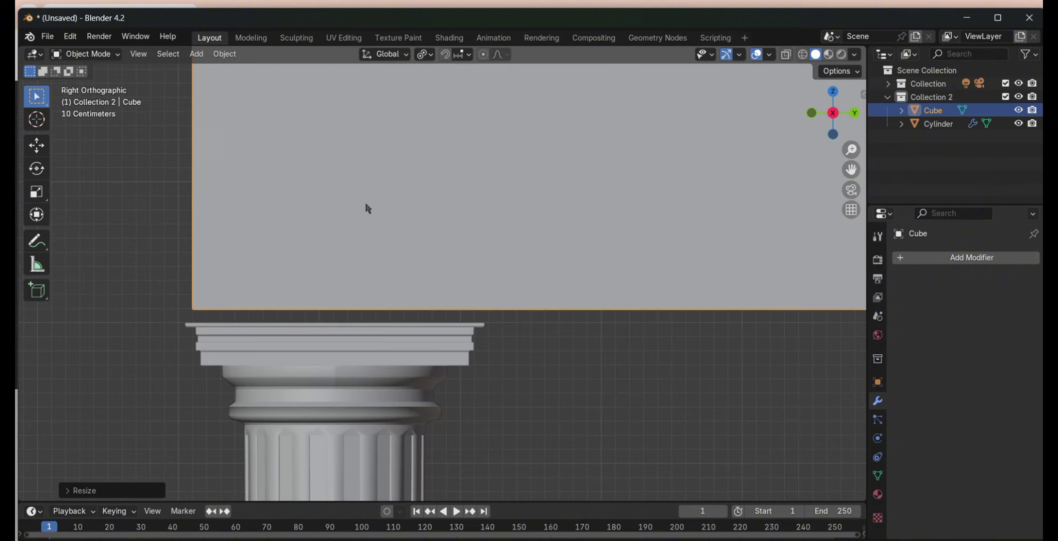
key(g)
key(Escape)
scroll(220, 227, up, 3)
scroll(221, 218, up, 3)
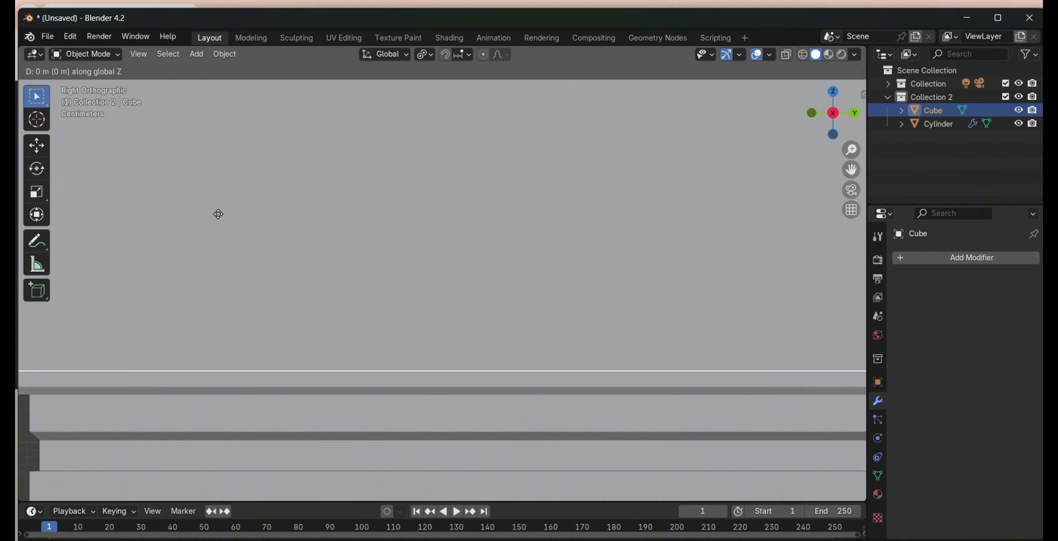
key(Home)
scroll(492, 276, up, 4)
key(Tab)
key(Tab)
- Select the beam and columns and box-select their mesh in Edit Mode
key(a)
click(86, 54)
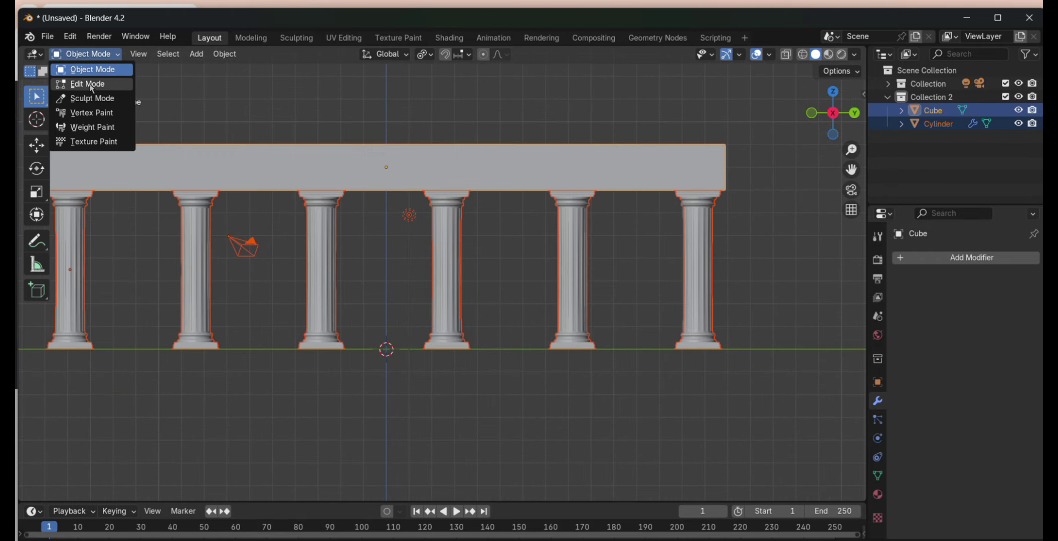
click(60, 83)
click(93, 69)
key(Tab)
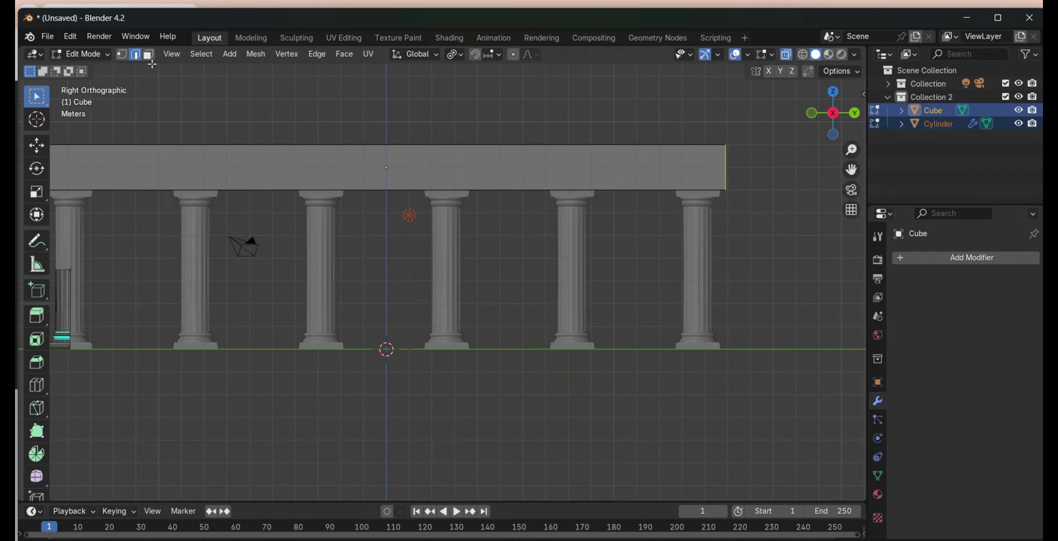
drag(385, 111, 855, 378)
click(80, 54)
key(Escape)
key(shift+z)
key(3)
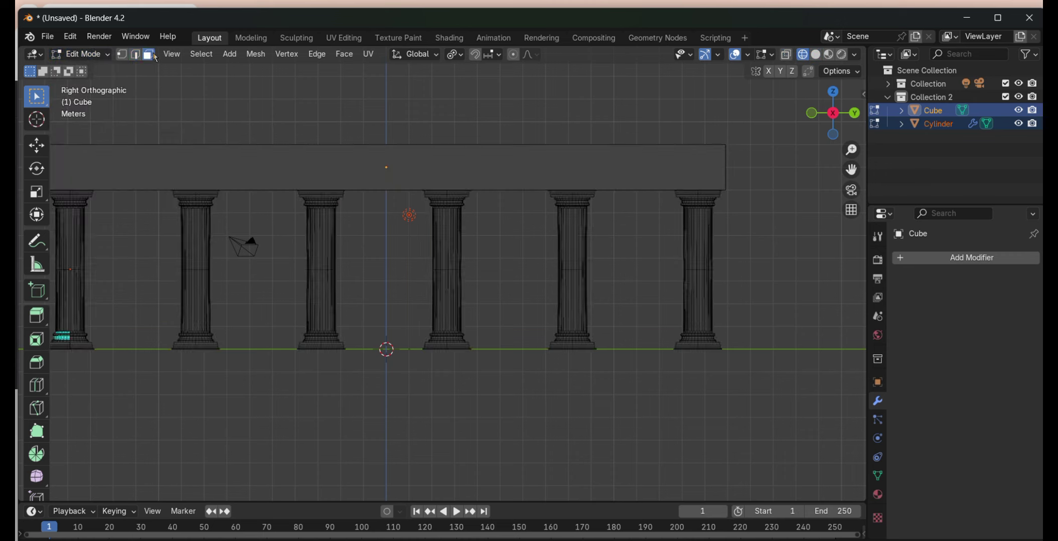
key(Tab)
- Orbit around the colonnade, toggling wireframe and Edit Mode to inspect it
key(Tab)
drag(833, 115, 847, 130)
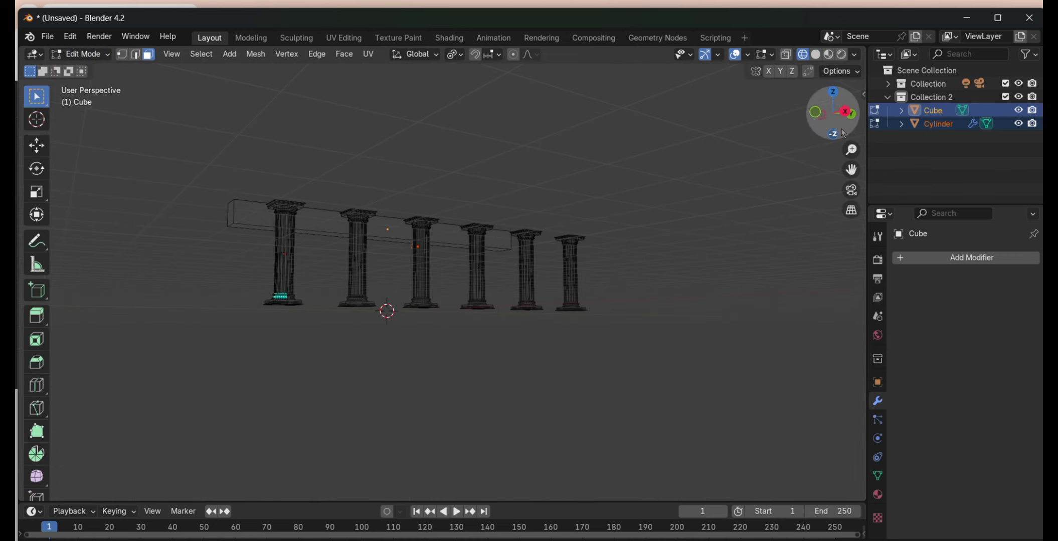
key(Tab)
key(shift+z)
click(848, 130)
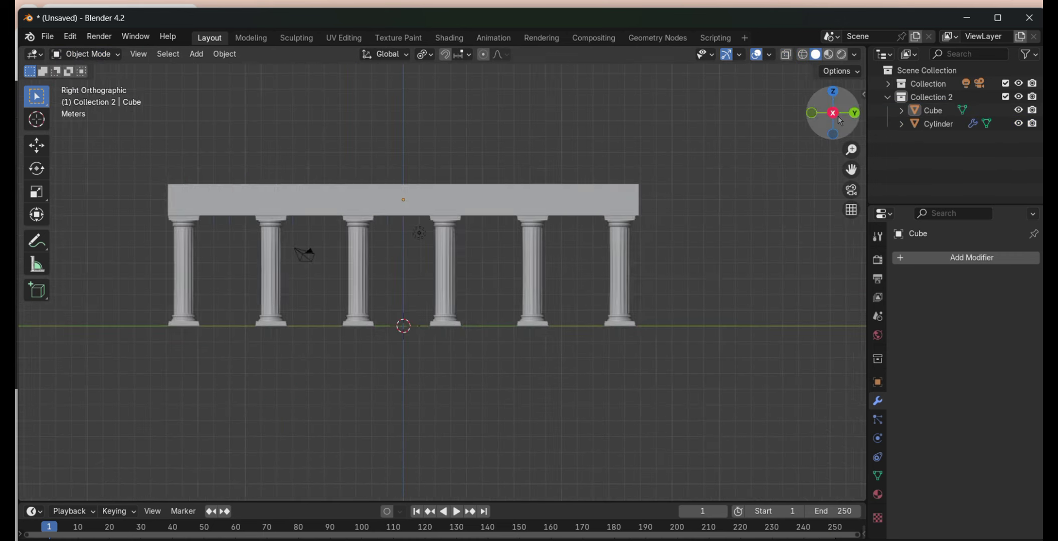
click(833, 114)
drag(834, 113, 852, 126)
key(Tab)
click(803, 54)
key(1)
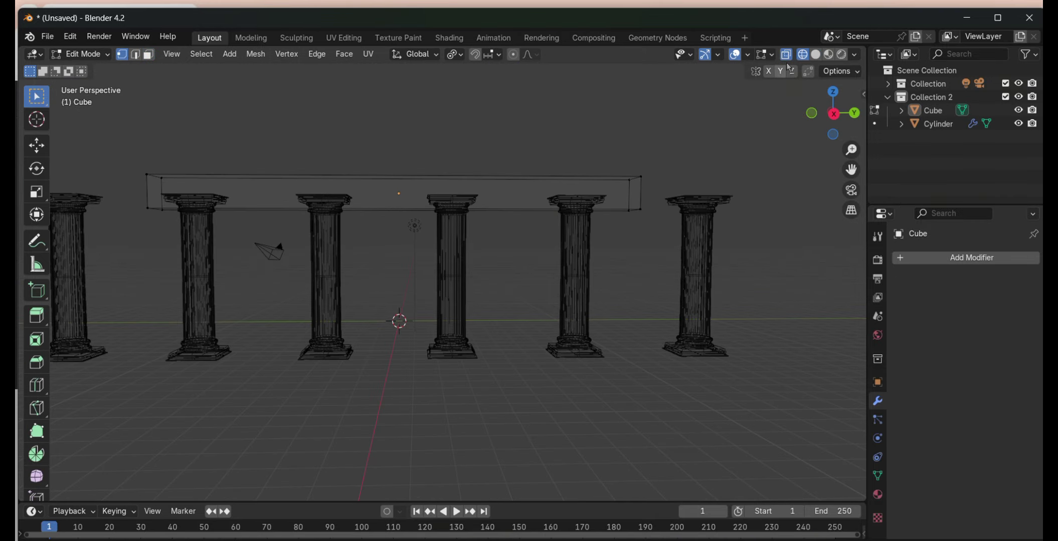
middle_drag(266, 241, 337, 335)
key(Tab)
key(a)
key(Tab)
middle_drag(370, 201, 799, 370)
key(3)
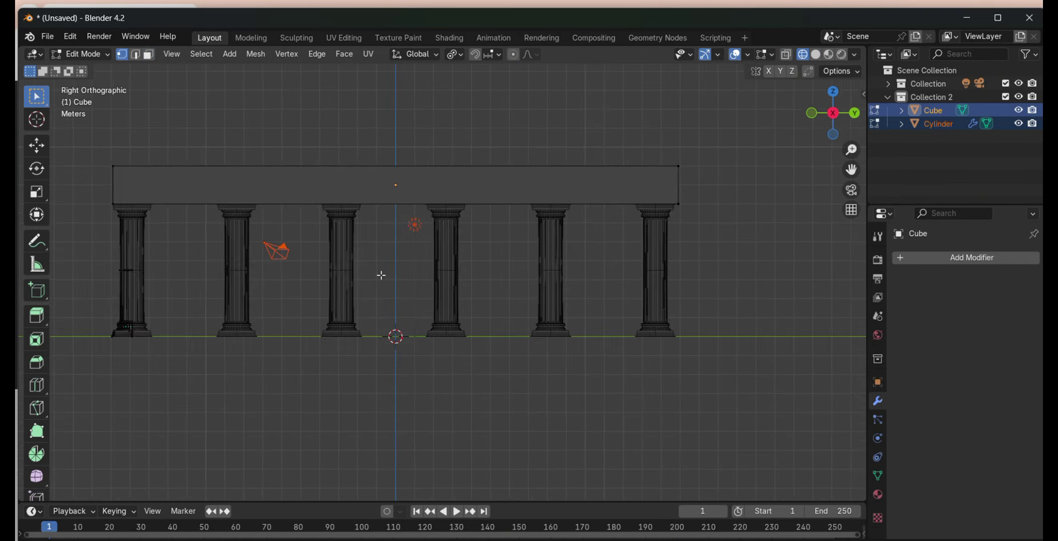
- Select the first column's connected geometry with Ctrl+L, then return to Object Mode
scroll(664, 239, up, 5)
scroll(664, 239, up, 1)
key(shift+z)
key(3)
click(397, 346)
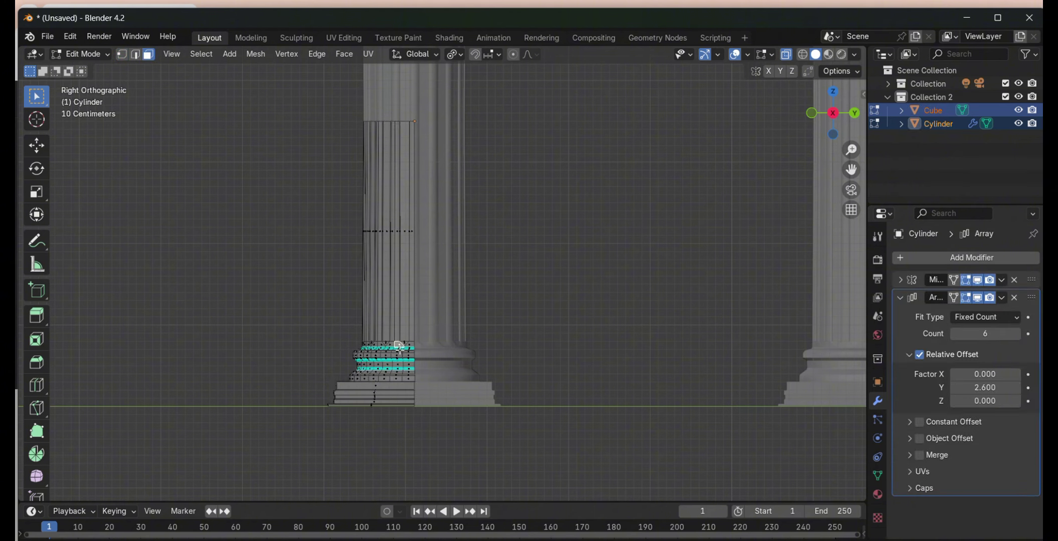
key(ctrl+l)
key(l)
key(Tab)
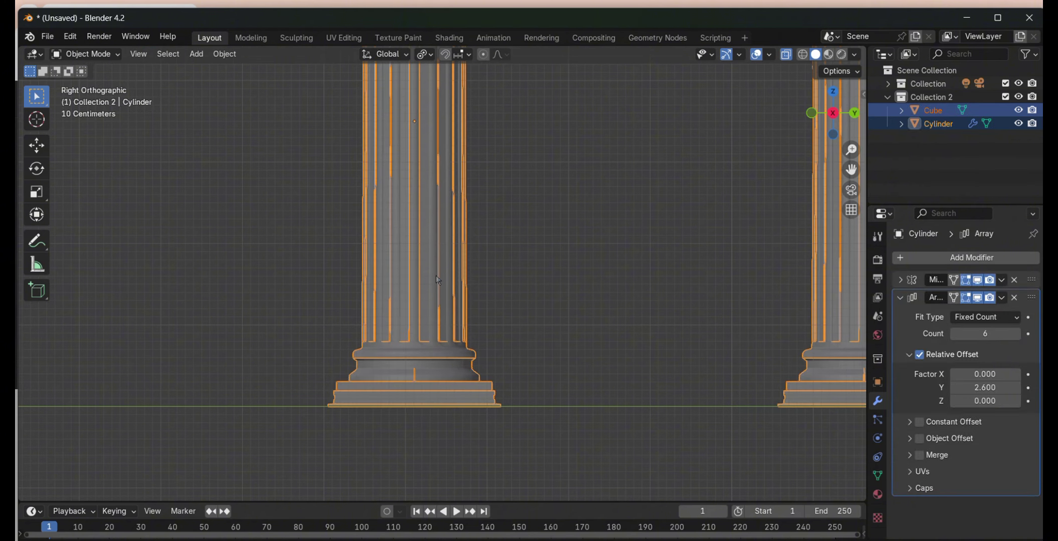
scroll(625, 311, down, 4)
scroll(624, 310, down, 6)
click(539, 298)
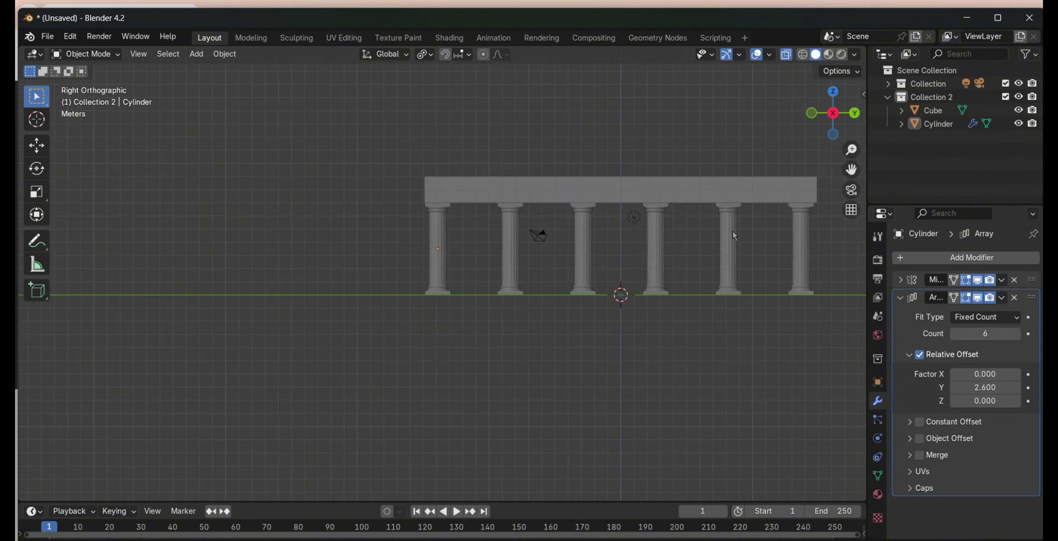
- Reselect the columns object in Object Mode, ready to cut its array to 3
click(728, 250)
click(89, 53)
click(75, 83)
key(p)
click(90, 54)
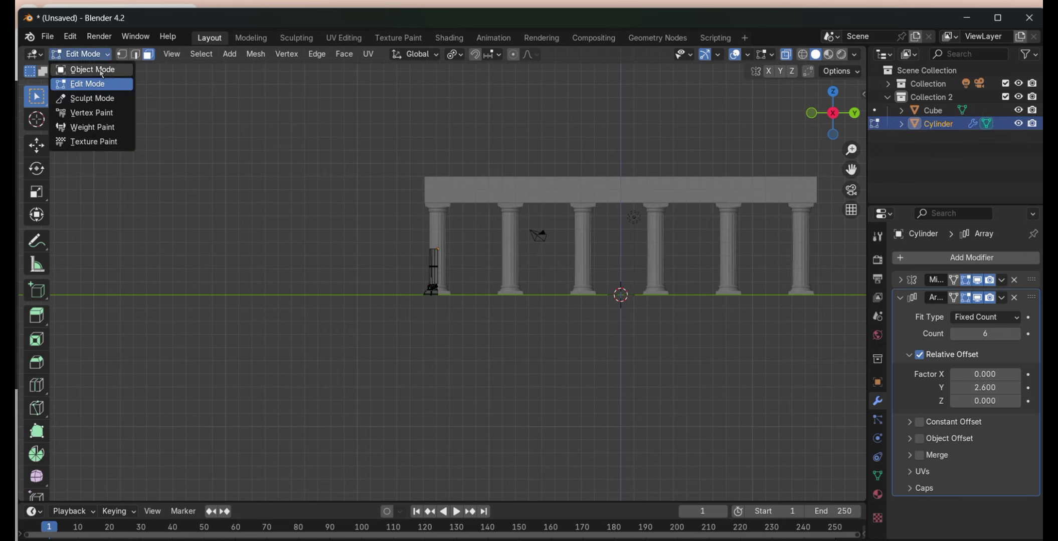
click(76, 82)
scroll(451, 276, up, 5)
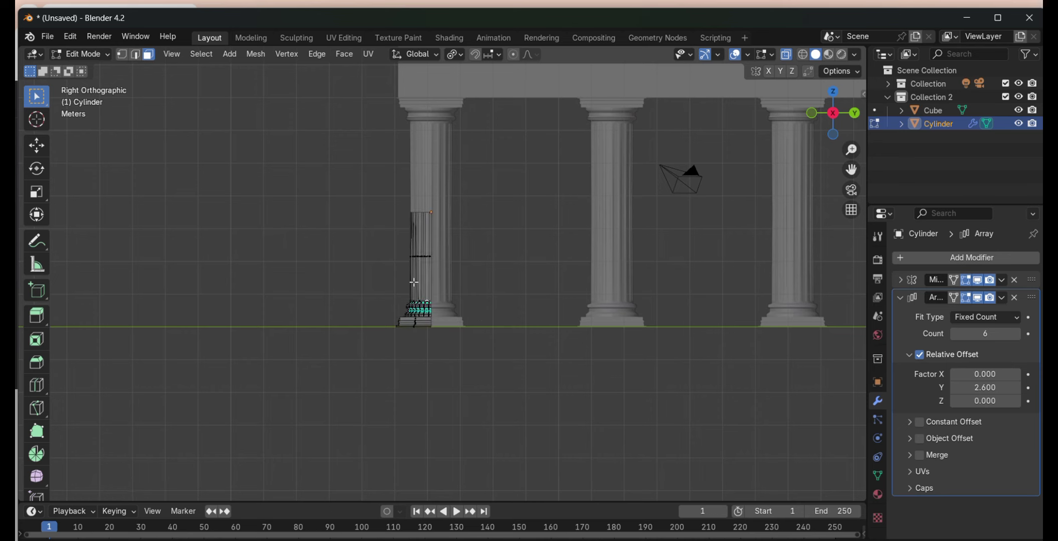
scroll(420, 319, up, 4)
key(Tab)
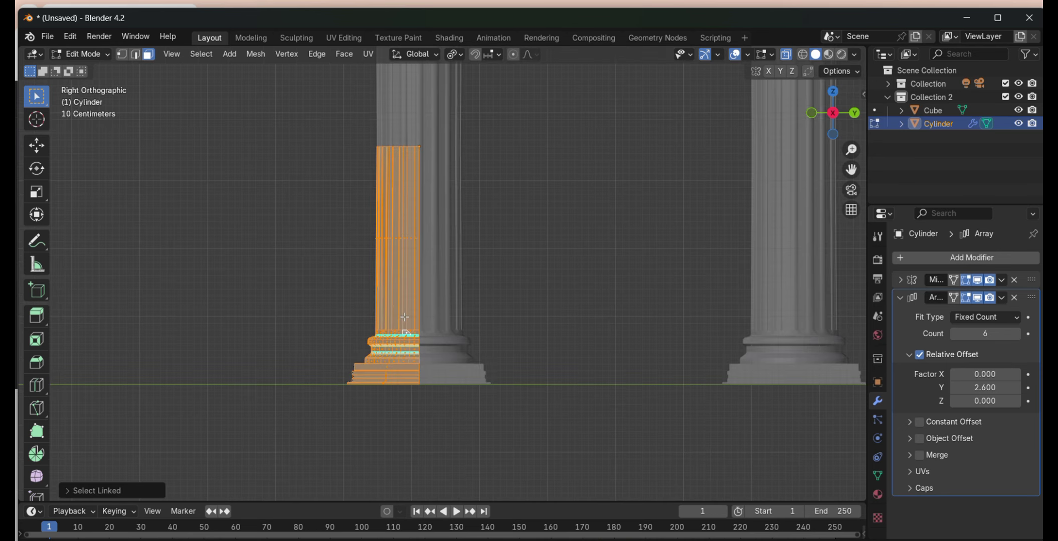
click(261, 282)
scroll(261, 282, down, 4)
click(938, 124)
- Cut the column array to three, add a second Mirror modifier, and toggle its Y axis
drag(985, 334, 952, 334)
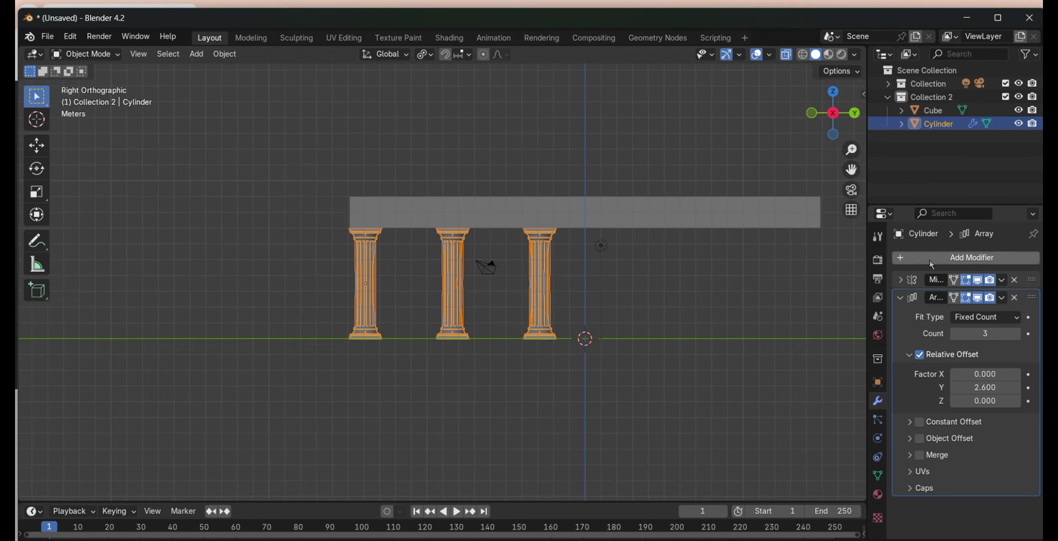
click(971, 258)
click(794, 300)
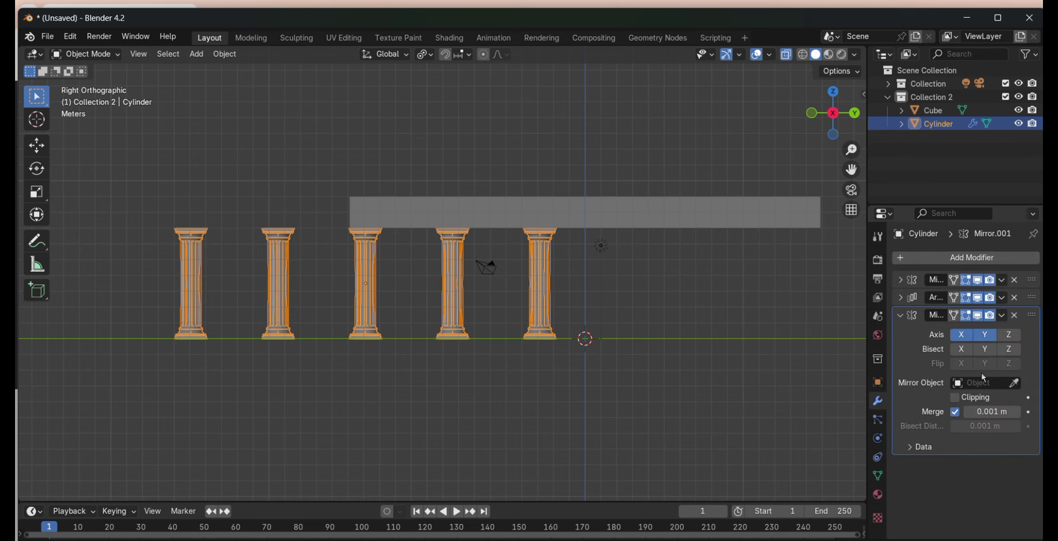
click(984, 334)
click(901, 298)
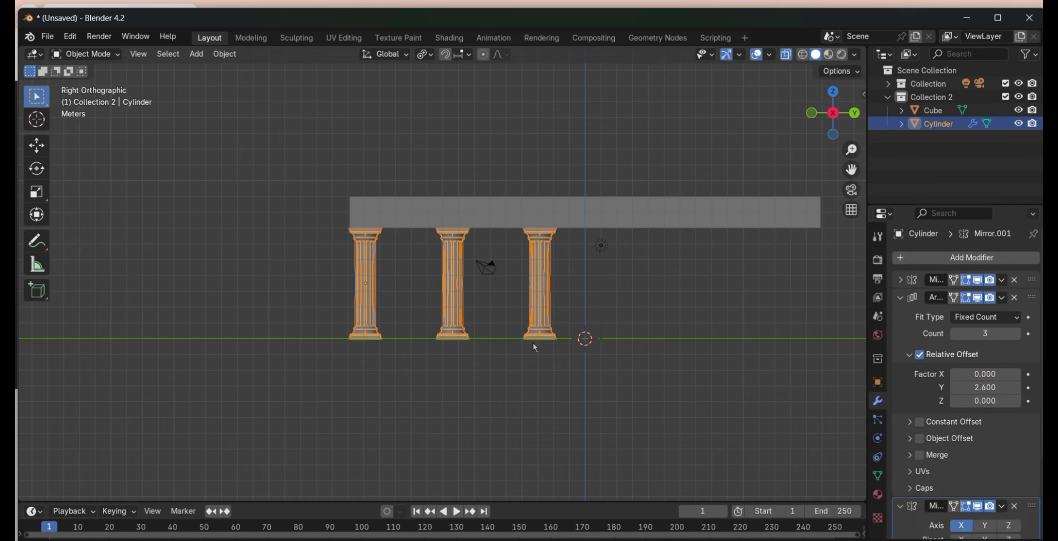
click(900, 298)
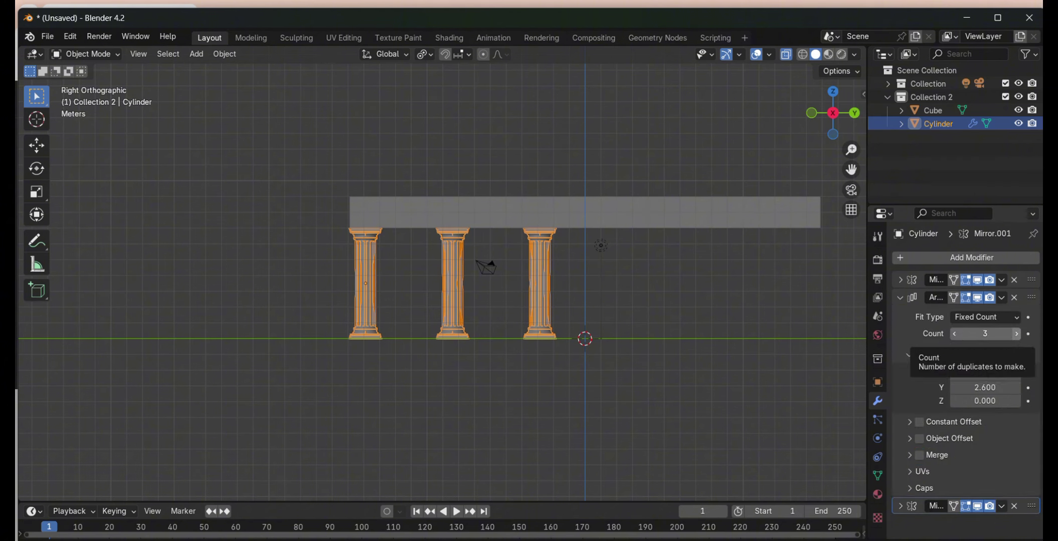
- Adjust the array's repeated-column count while checking the column row
click(900, 315)
click(984, 334)
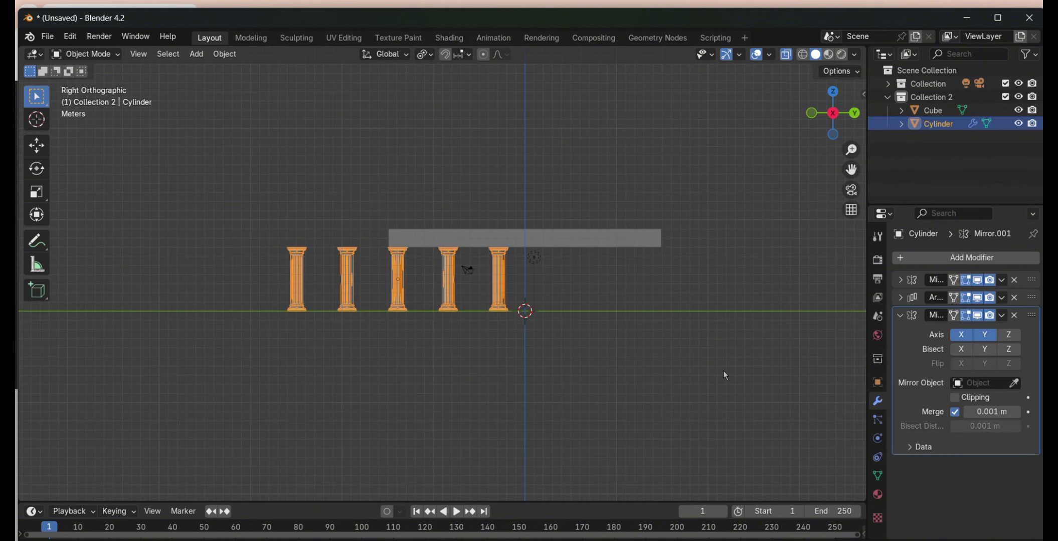
click(901, 297)
drag(985, 334, 968, 334)
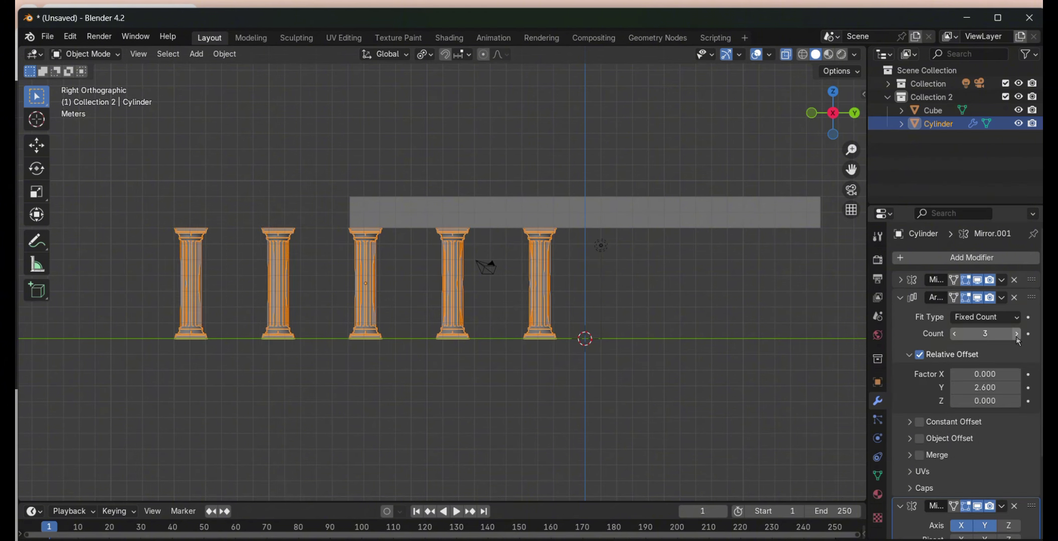
drag(988, 341, 970, 342)
scroll(991, 374, down, 5)
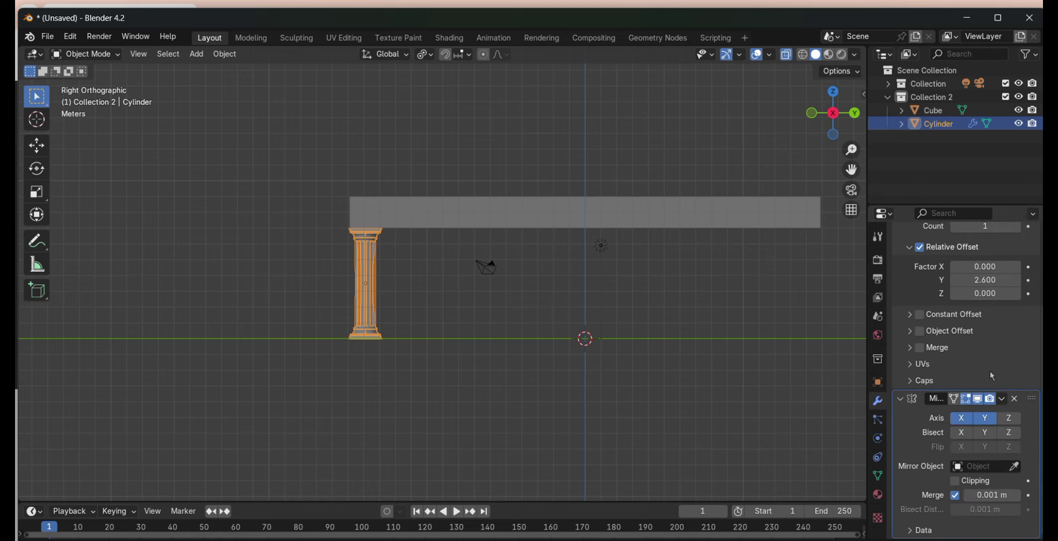
scroll(941, 310, up, 5)
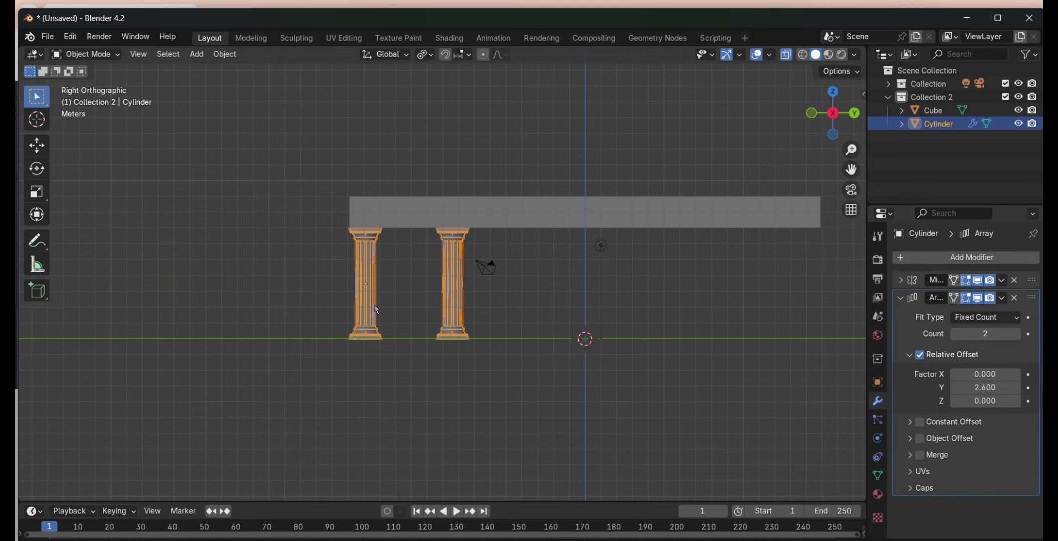
- Fine-tune the array column count and review the column's modifier stack
right_click(460, 282)
scroll(983, 382, down, 4)
click(961, 418)
scroll(927, 375, up, 4)
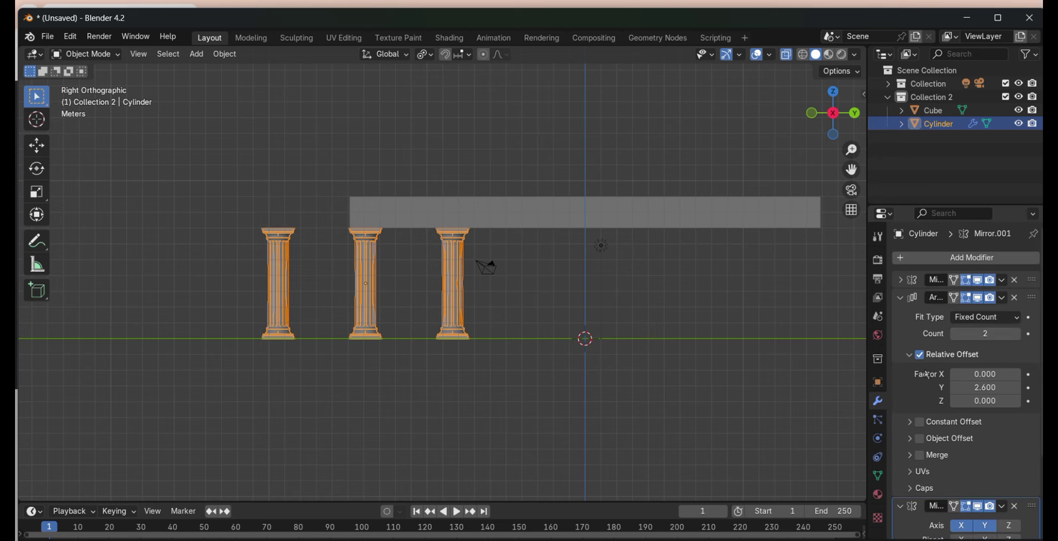
click(955, 335)
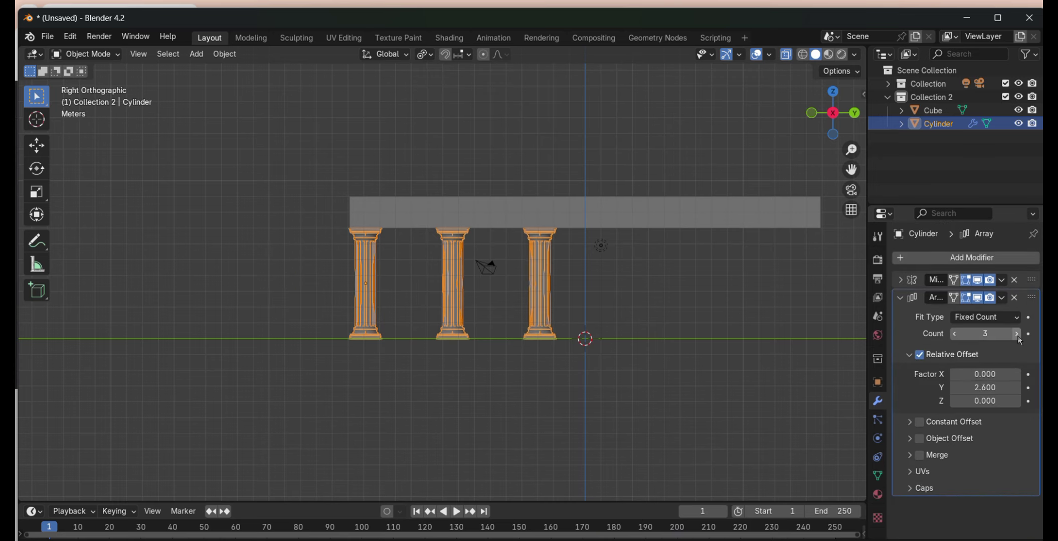
key(shift+a)
click(903, 421)
scroll(984, 462, up, 5)
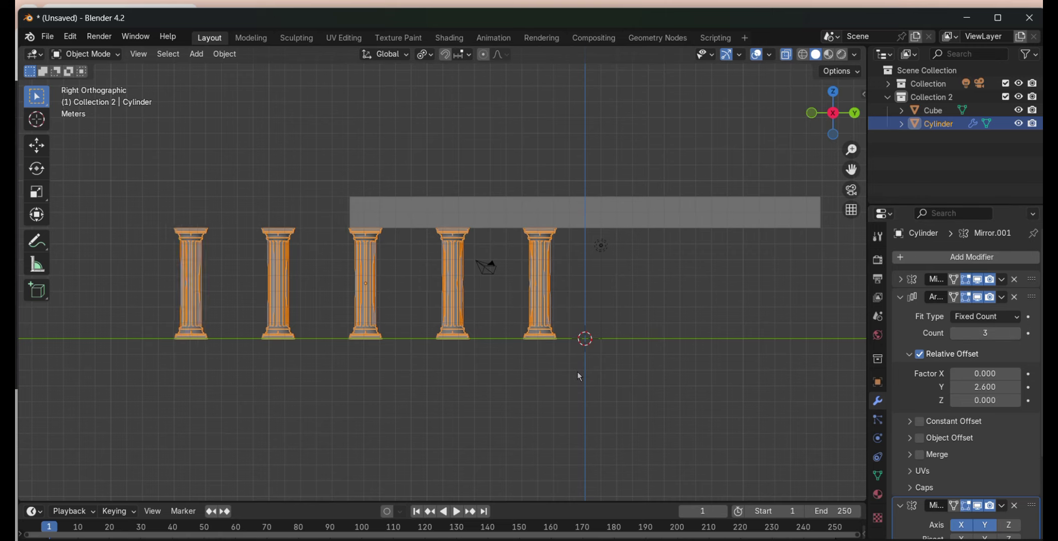
- Undo the extra mirror, add a fresh Mirror modifier, and raise the array count to 4
key(ctrl+z)
key(shift+a)
click(877, 358)
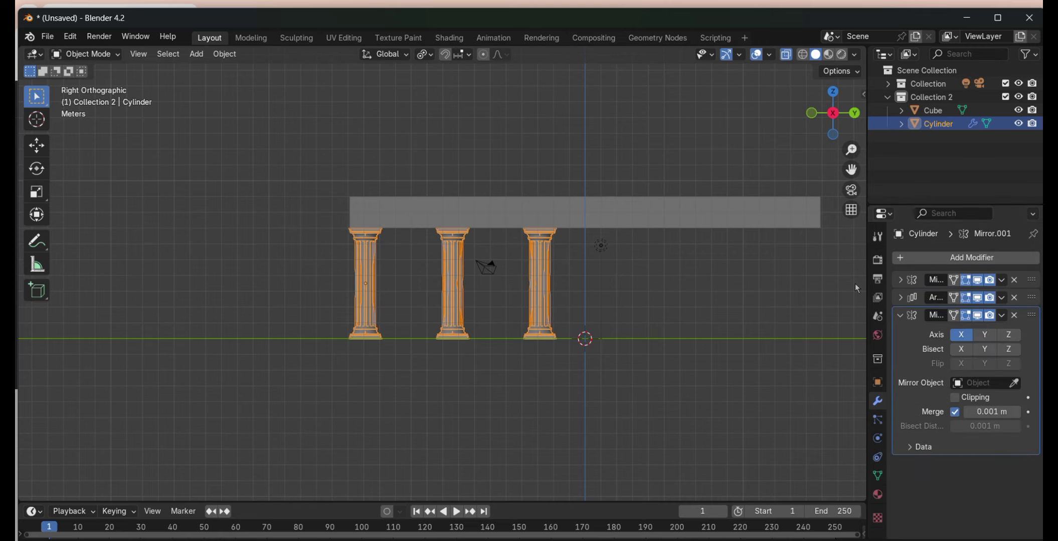
click(976, 383)
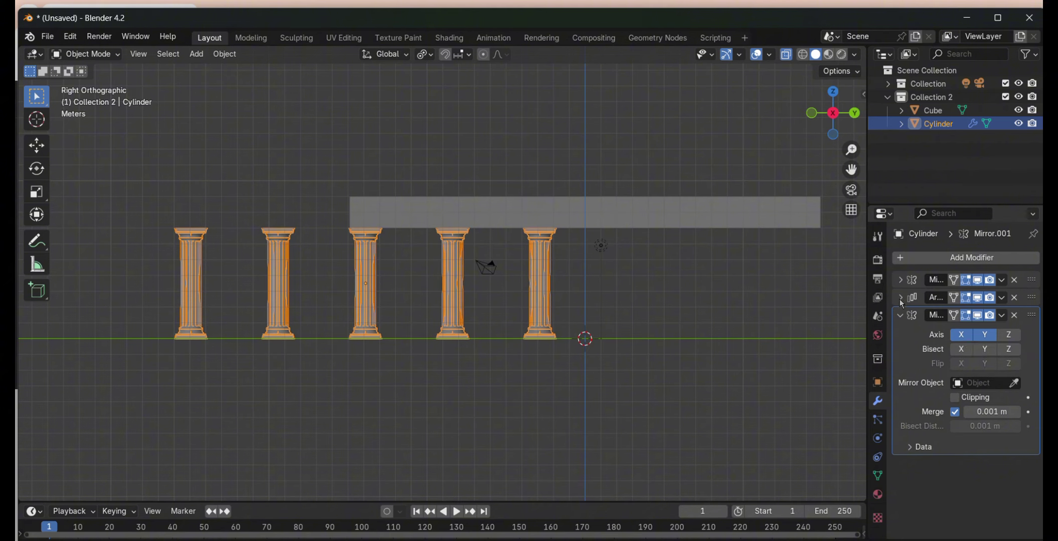
click(424, 54)
click(901, 298)
click(1016, 334)
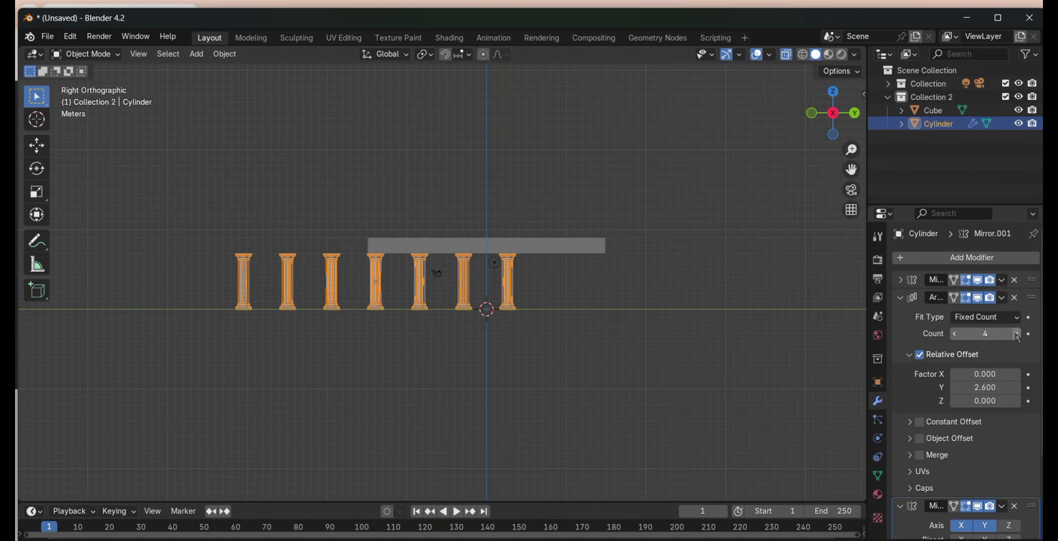
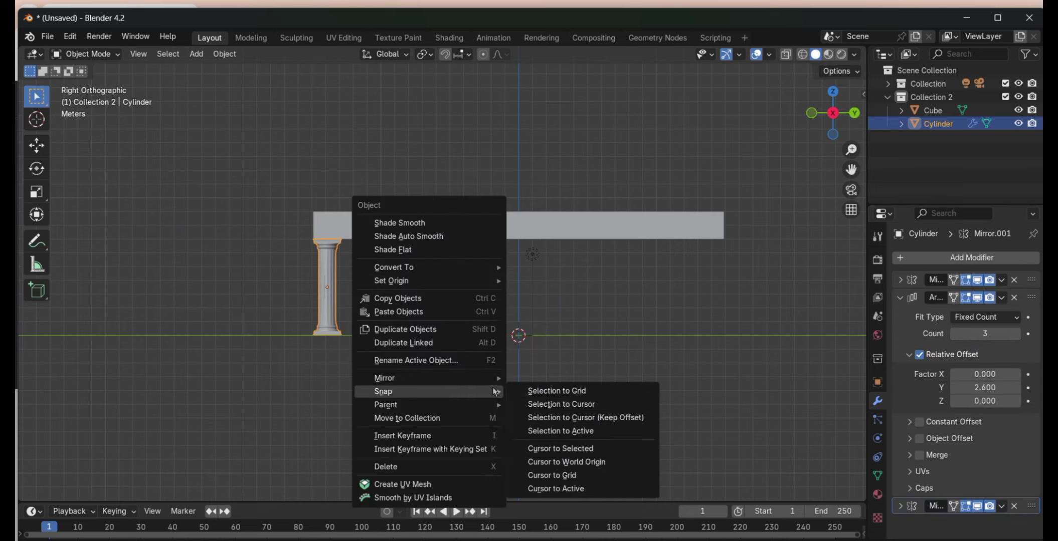
- Snap the fluted column to the cursor and move it under the beam
click(548, 401)
drag(593, 346, 400, 298)
scroll(968, 426, down, 5)
click(900, 400)
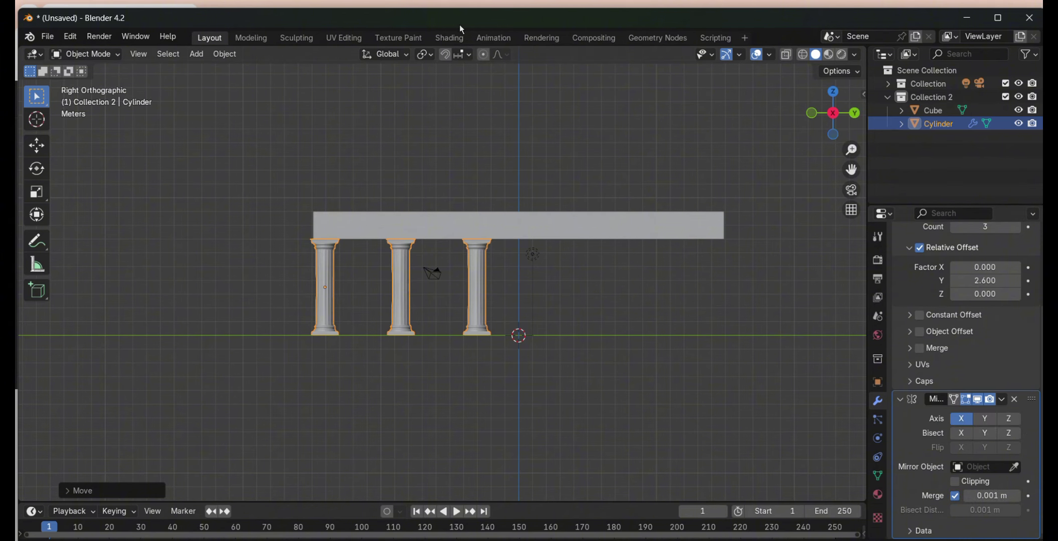
- Mirror the columns and extend the array to six evenly spaced columns
right_click(261, 280)
click(413, 300)
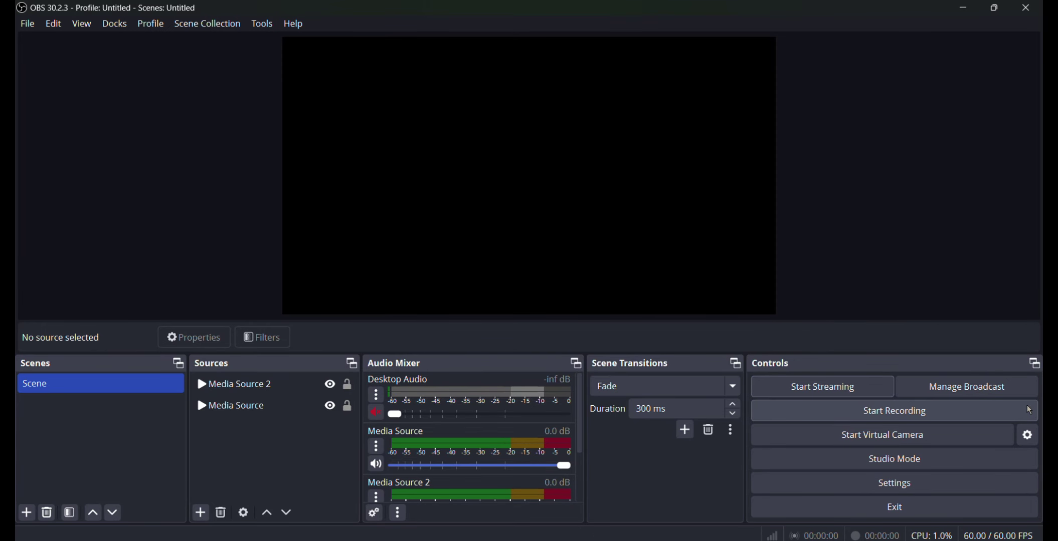
key(Tab)
- Switch to editing the beam in the left side view and shift its end
key(alt+z)
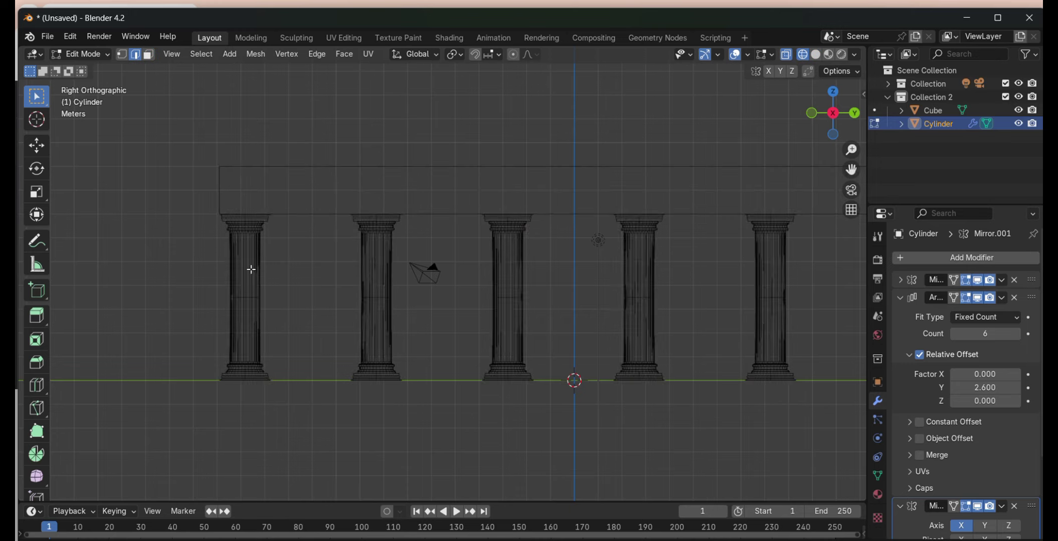
key(ctrl+KP_3)
scroll(432, 340, down, 2)
shift+middle_drag(432, 340, 574, 340)
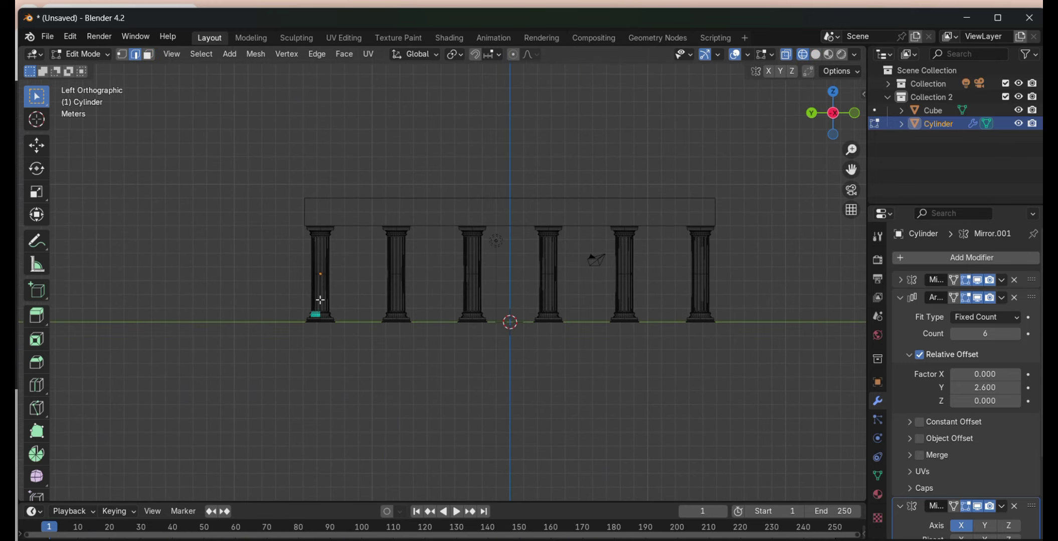
key(alt+q)
key(alt+z)
scroll(171, 223, up, 8)
key(g)
scroll(425, 284, down, 4)
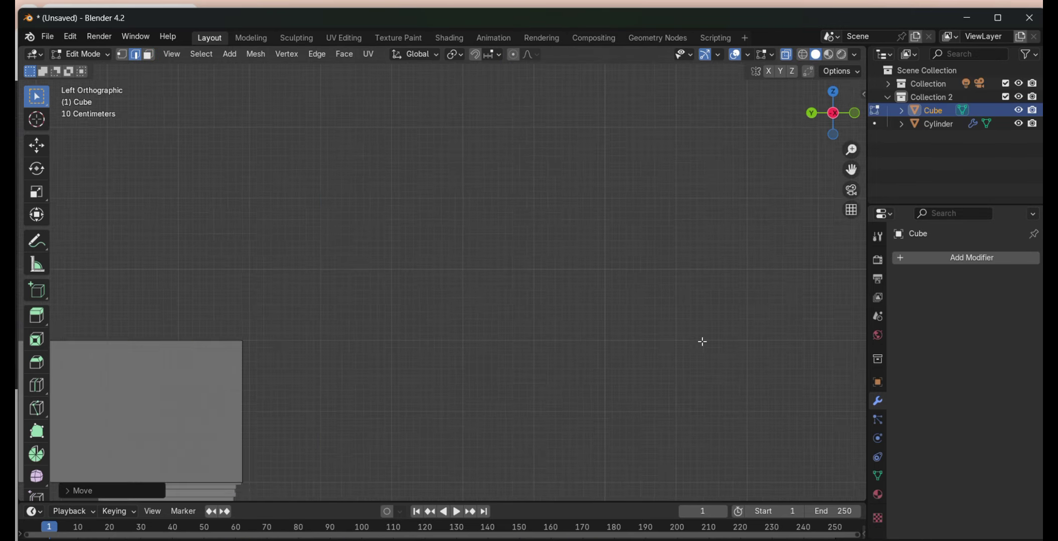
click(851, 173)
scroll(223, 217, down, 5)
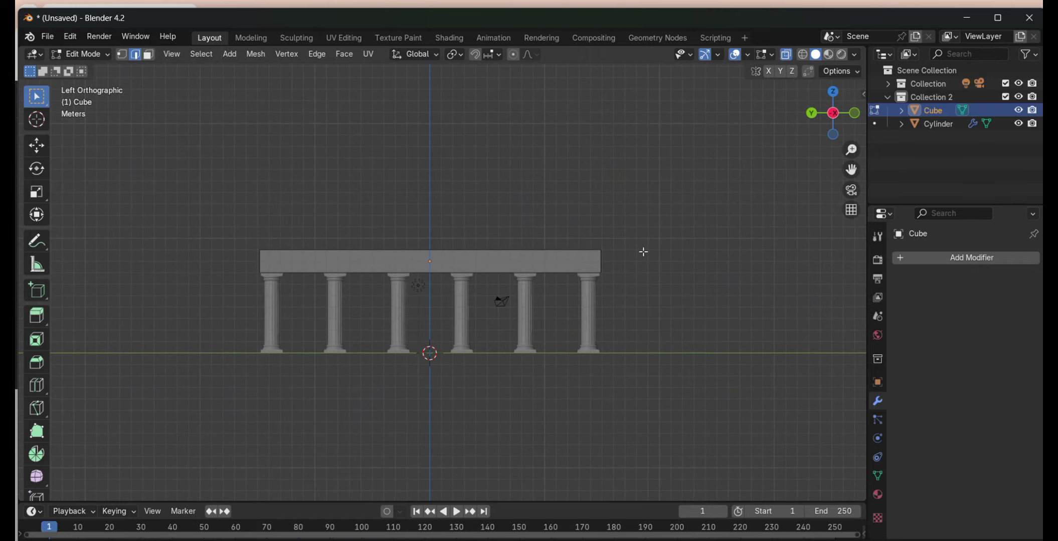
- In vertex mode with wireframe shading, select the beam's right-hand end and pull it inward
key(1)
key(shift+z)
scroll(581, 264, up, 6)
drag(833, 112, 852, 157)
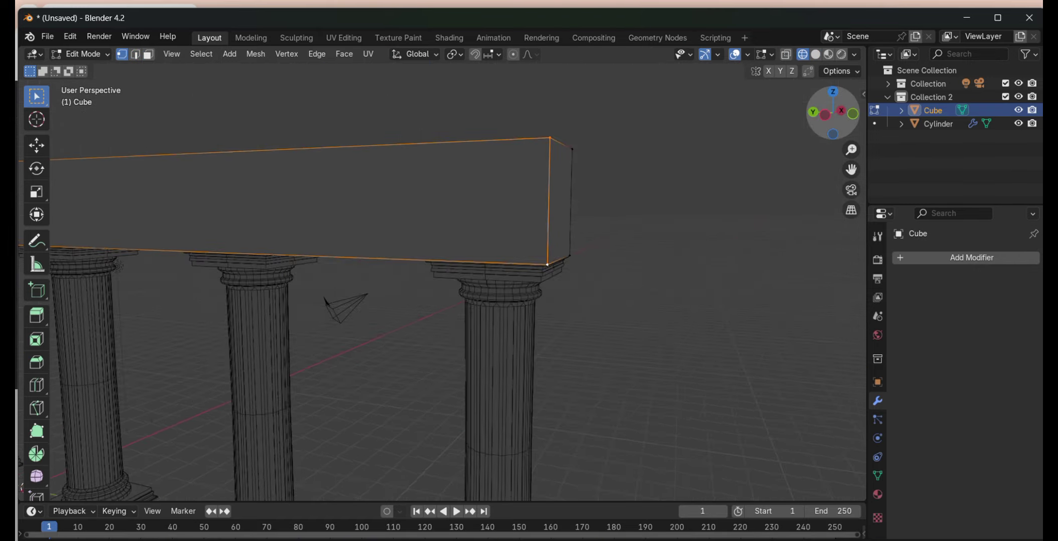
click(845, 110)
scroll(751, 264, down, 3)
key(x)
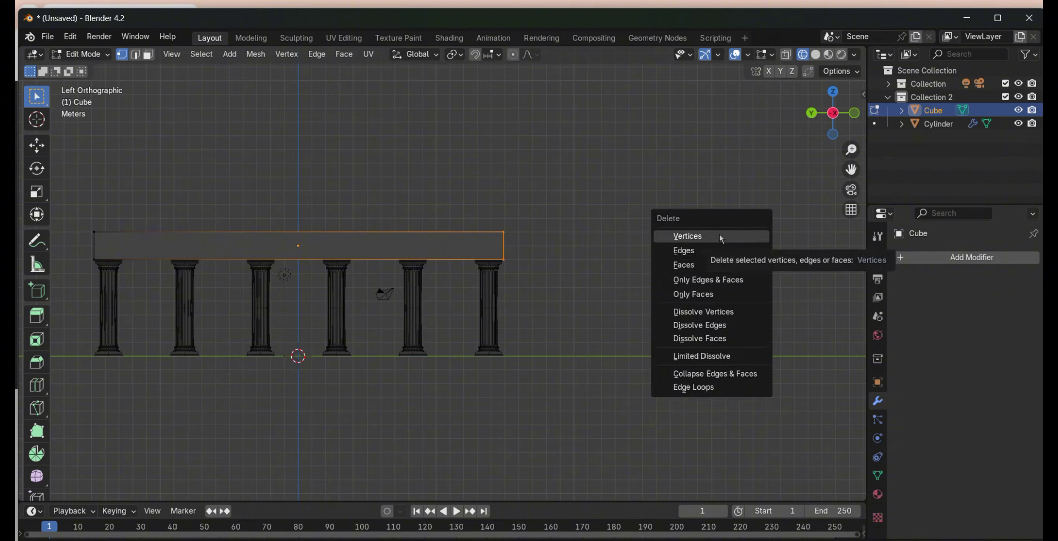
key(Escape)
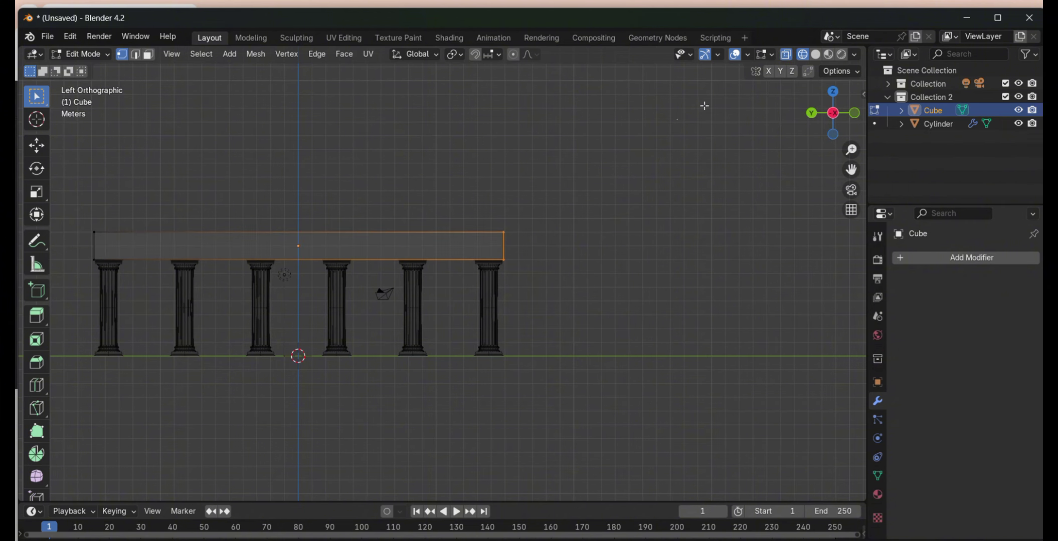
click(566, 186)
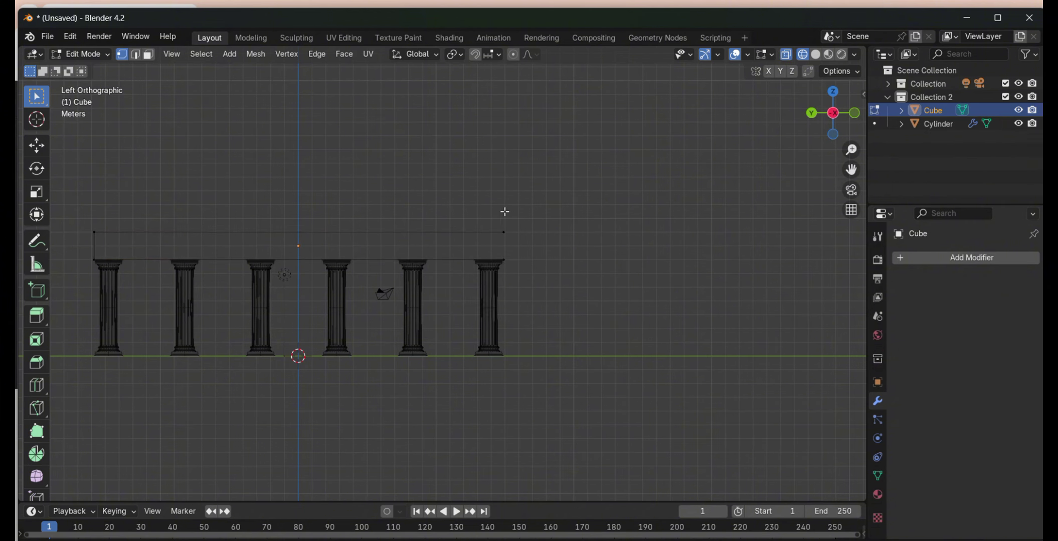
click(539, 243)
click(341, 236)
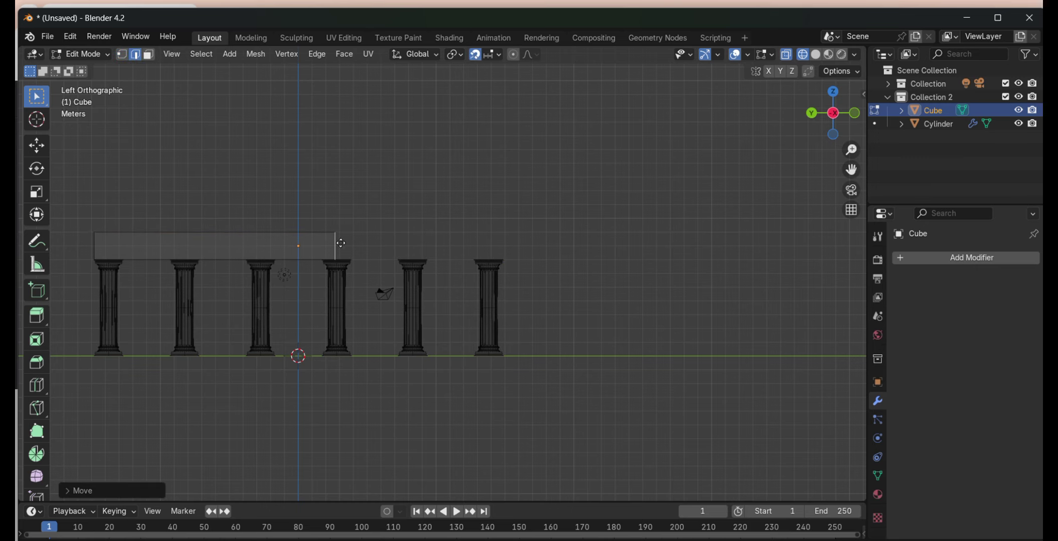
- Move the beam end along Y to the colonnade's centre line and leave Edit Mode
scroll(404, 236, up, 6)
scroll(405, 235, up, 2)
key(g)
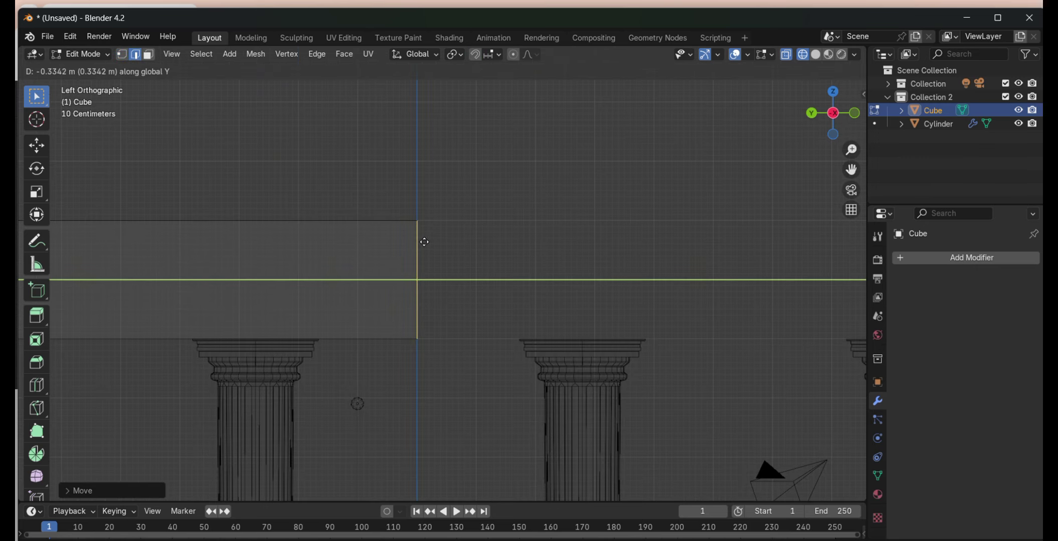
click(424, 243)
key(g)
click(649, 279)
scroll(649, 279, down, 2)
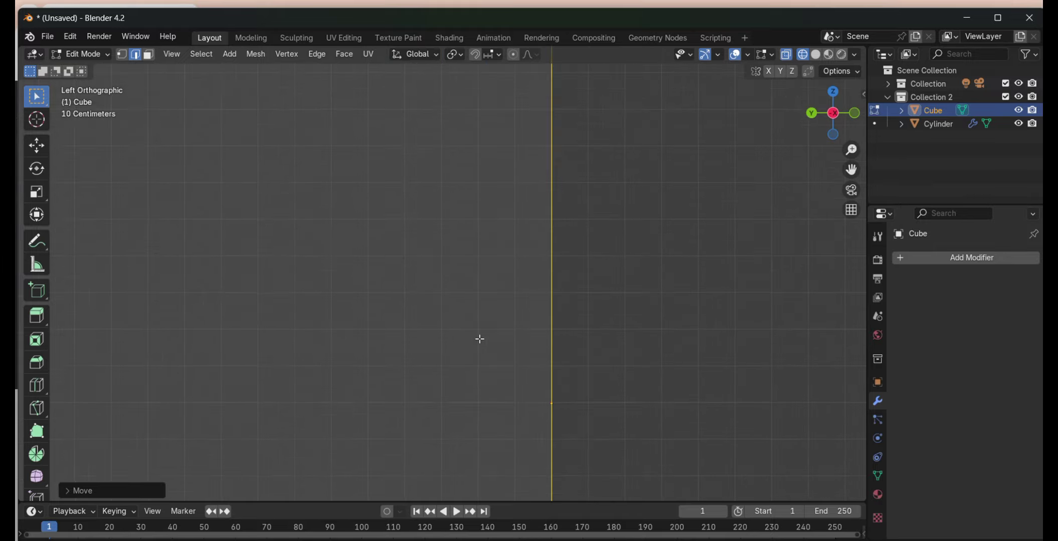
scroll(480, 339, up, 2)
mouse_move(466, 350)
shift+middle_down()
mouse_move(607, 427)
mouse_move(608, 419)
shift+middle_up()
scroll(607, 418, down, 5)
key(Tab)
right_click(281, 279)
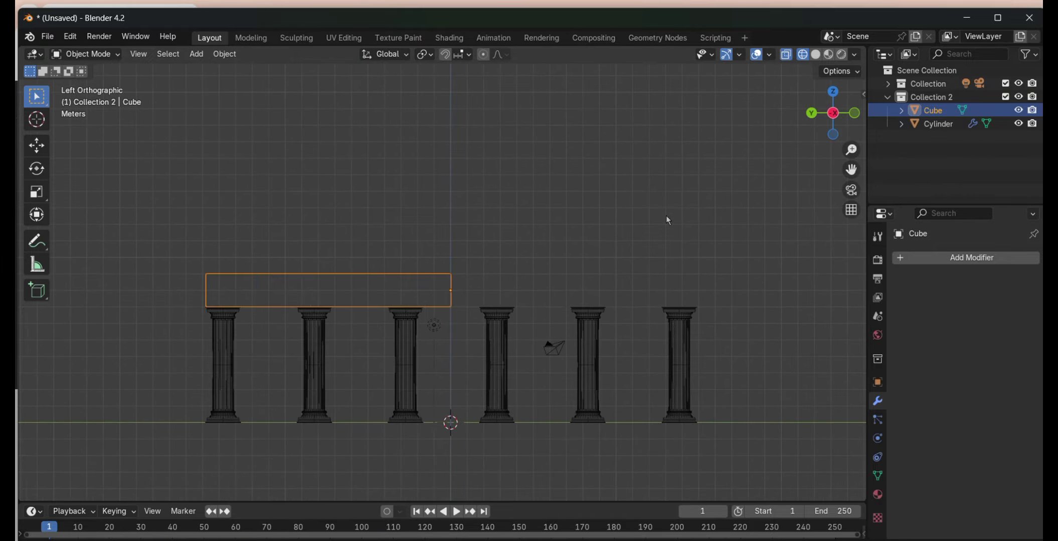
- Add a Mirror modifier to the beam with the X and Y axes enabled
click(972, 257)
click(772, 278)
click(984, 299)
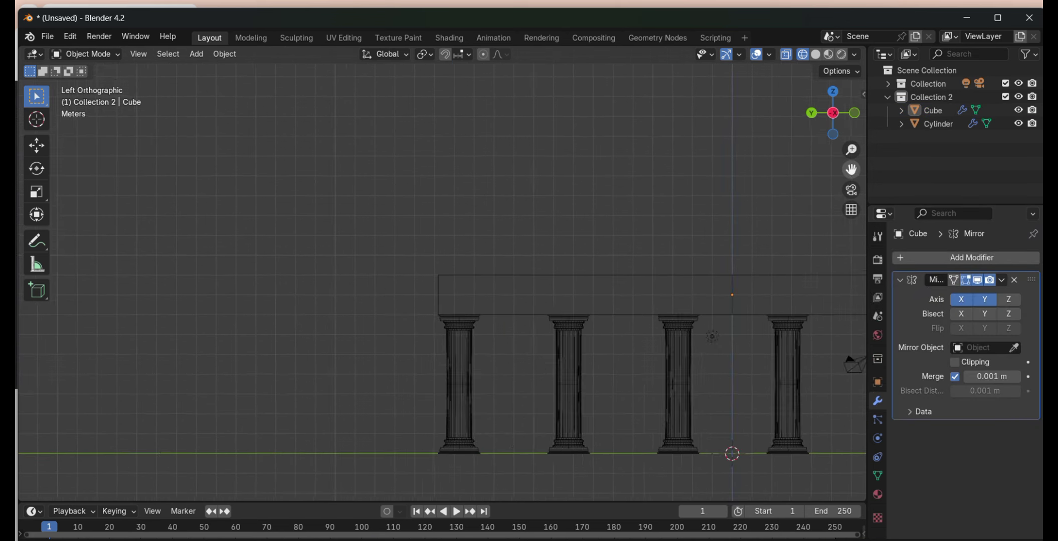
click(569, 361)
scroll(524, 416, down, 5)
ctrl+click(900, 280)
scroll(549, 258, up, 2)
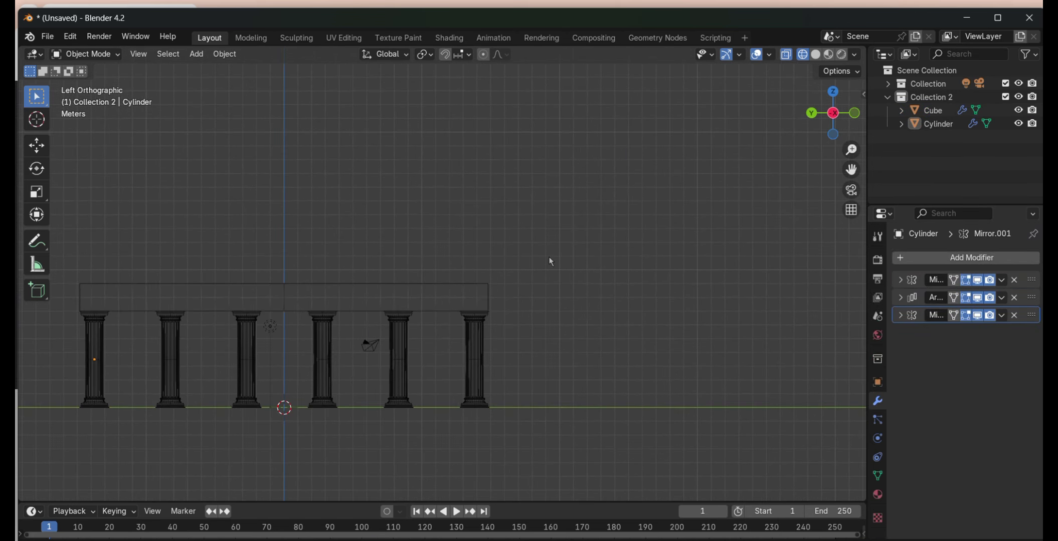
- Select the beam and enter Edit Mode in see-through wireframe from the left side
key(alt+z)
click(204, 311)
key(Tab)
scroll(186, 393, up, 6)
key(shift+z)
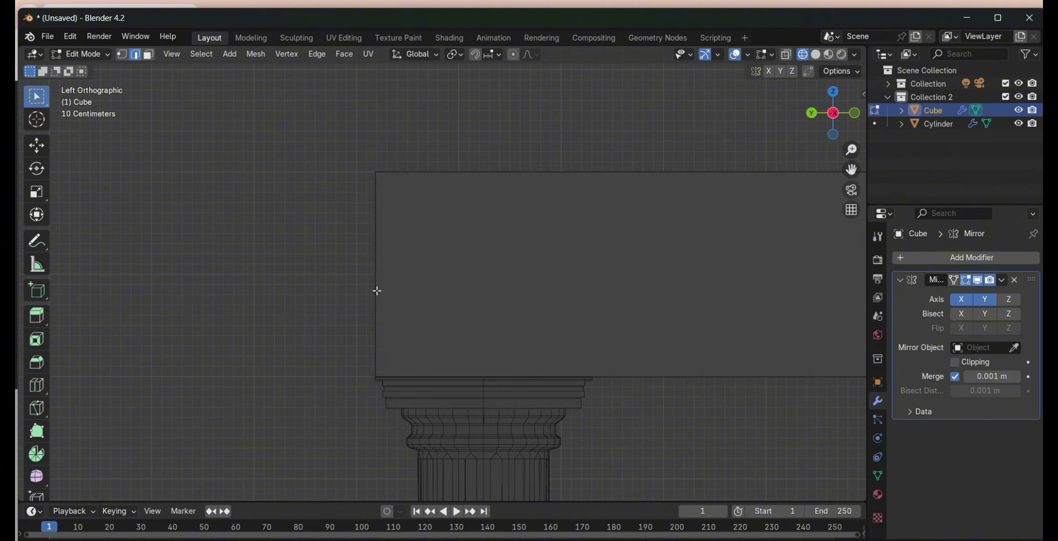
middle_drag(647, 220, 677, 251)
key(alt+z)
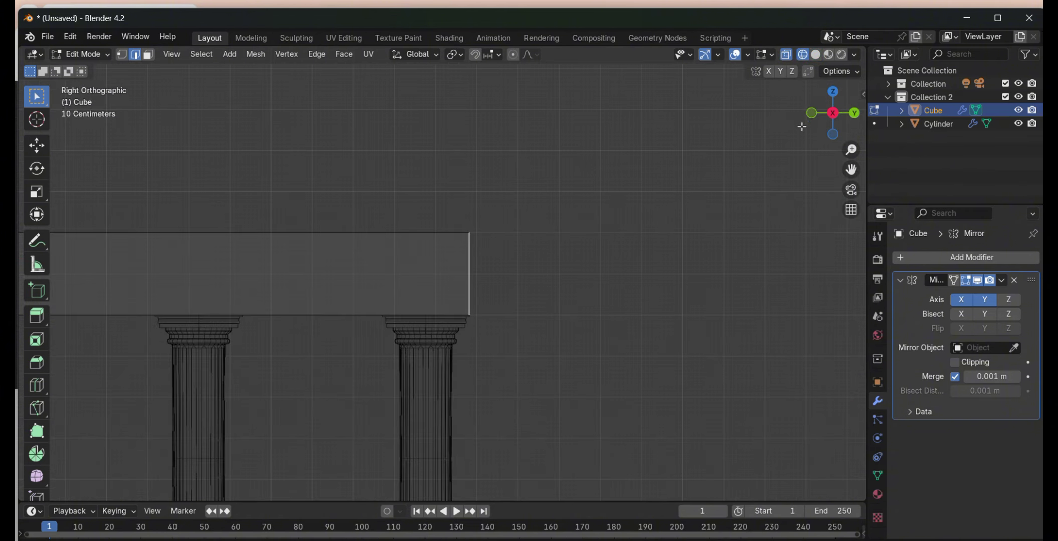
key(ctrl+KP_3)
scroll(702, 275, up, 3)
- Adjust the beam edge along Y, then return to Object Mode with solid shading
key(g)
key(y)
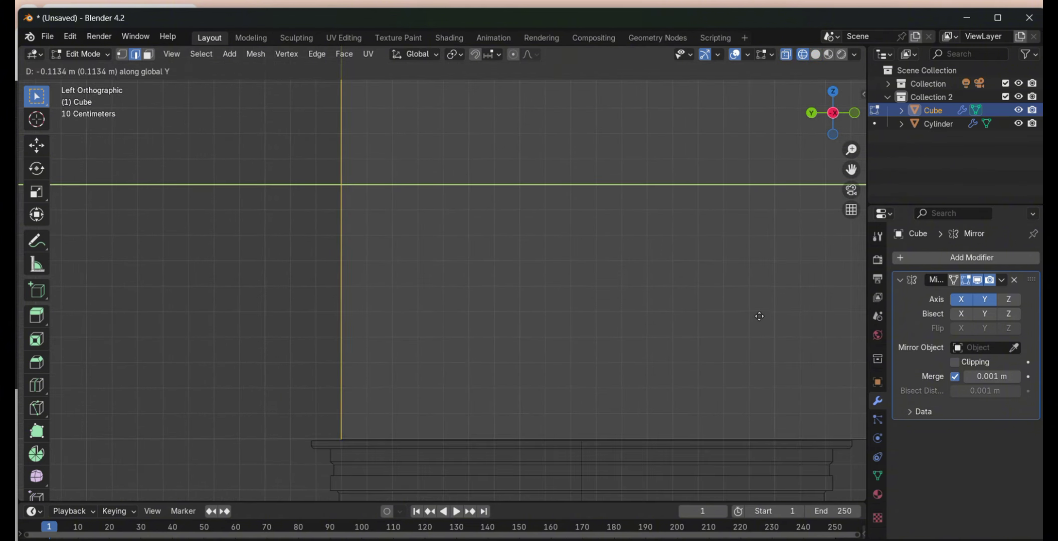
click(759, 316)
scroll(680, 311, down, 3)
scroll(678, 307, down, 3)
key(Tab)
key(shift+z)
middle_drag(678, 306, 626, 351)
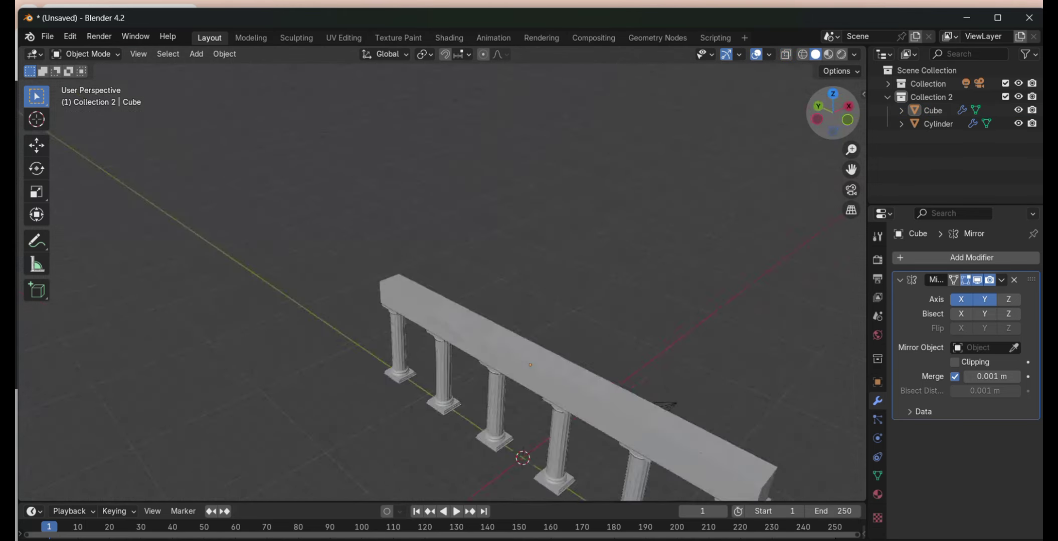
click(196, 54)
- Add a new cube and raise it above the ground
click(321, 83)
key(KP_3)
scroll(451, 351, up, 4)
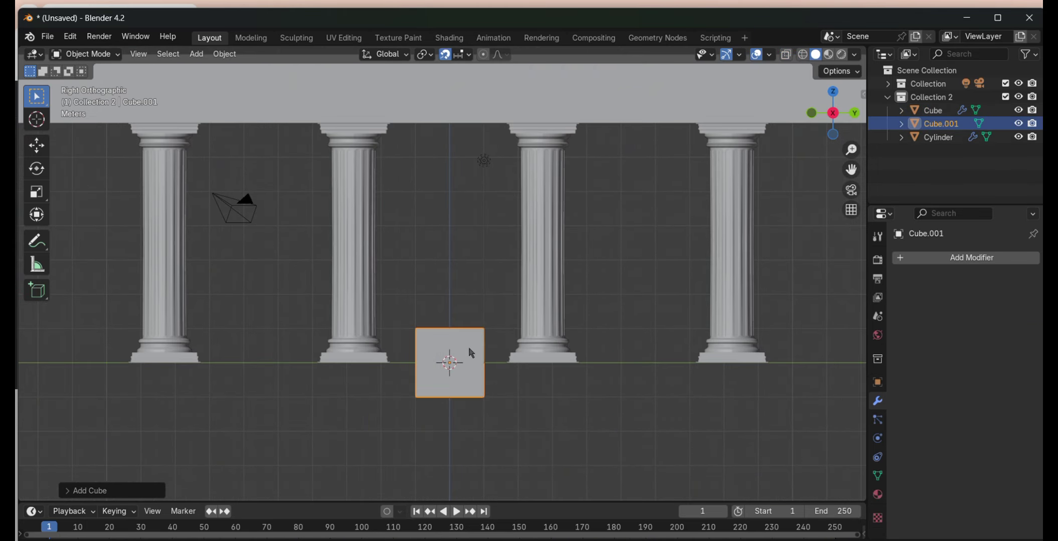
key(g)
click(514, 321)
middle_drag(631, 231, 854, 74)
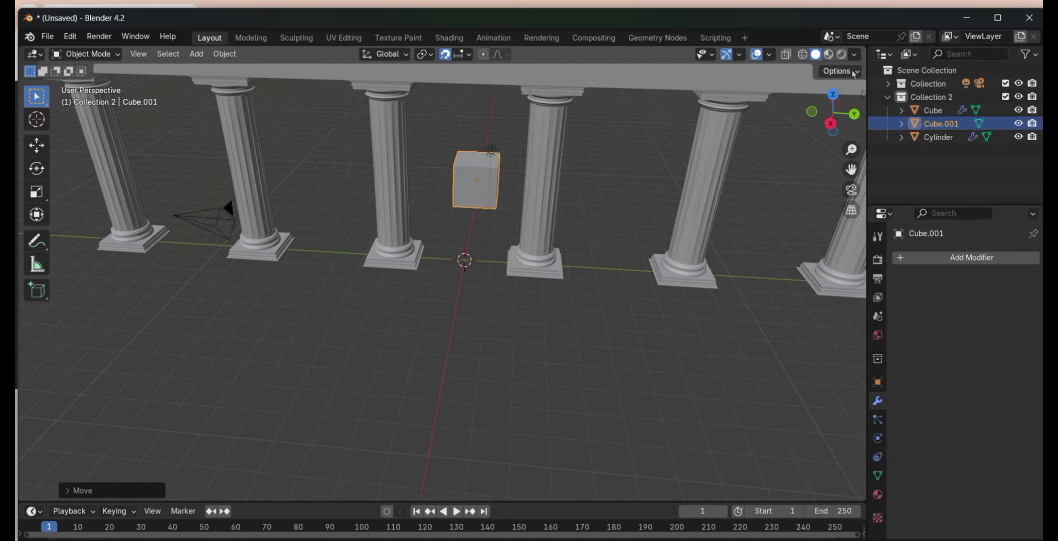
click(833, 94)
drag(848, 113, 698, 198)
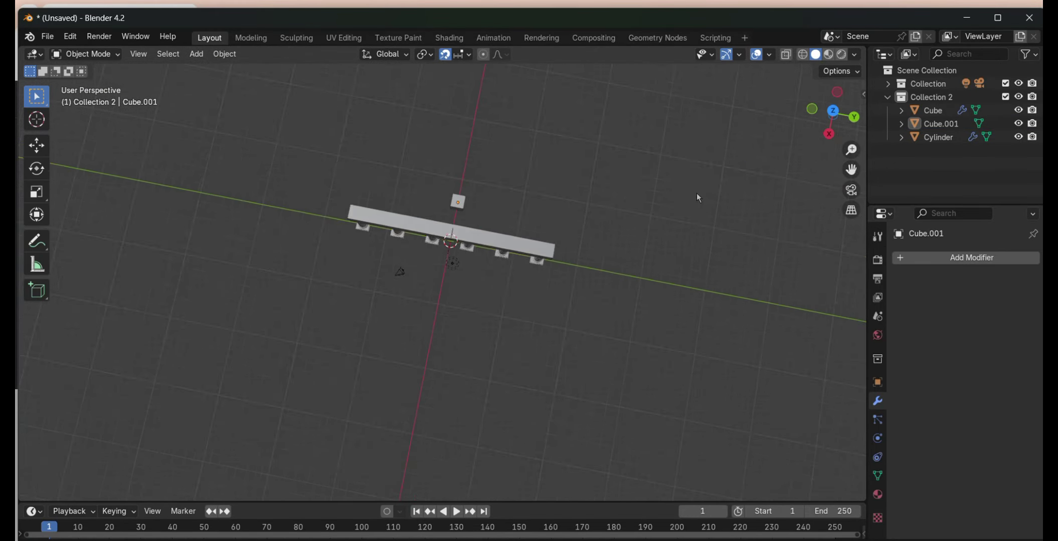
mouse_move(833, 114)
mouse_down()
mouse_move(842, 108)
mouse_move(721, 299)
mouse_up()
scroll(702, 279, down, 2)
- Rotate the whole temple 90° and shift it along the Y axis
key(a)
click(832, 115)
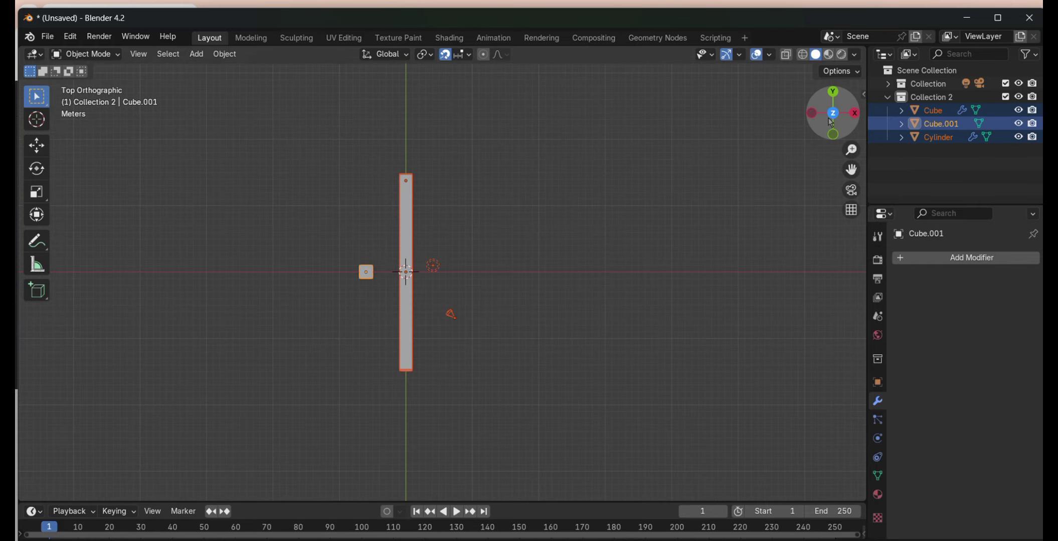
shift+click(406, 223)
text(r90)
key(Return)
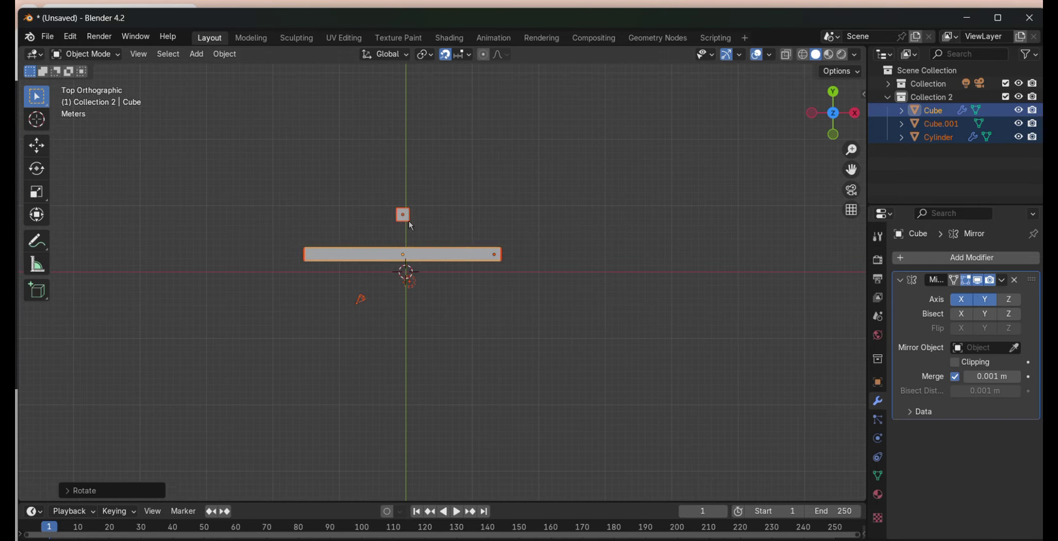
scroll(361, 263, up, 5)
scroll(633, 232, up, 3)
key(g)
key(y)
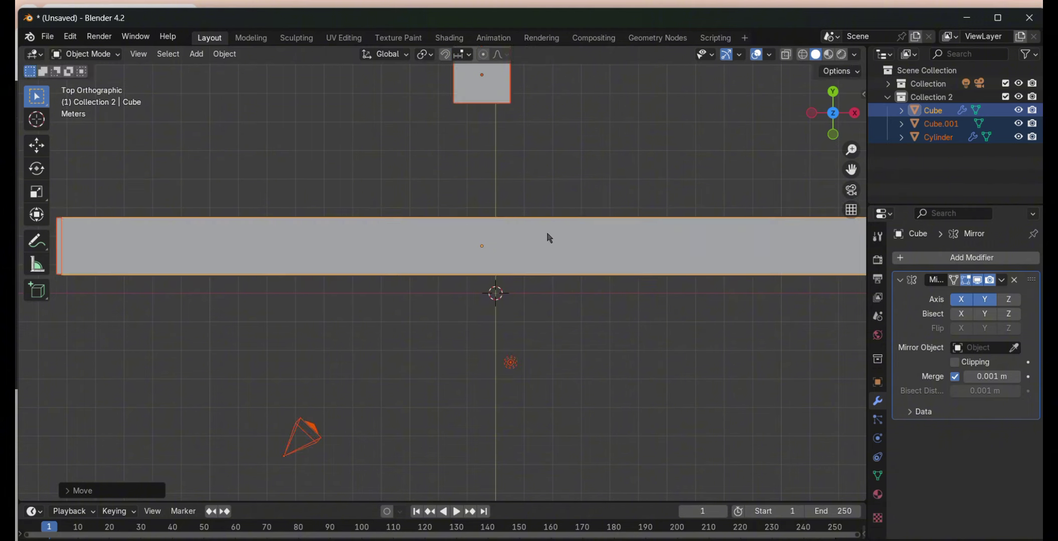
click(548, 237)
scroll(565, 300, down, 4)
scroll(564, 297, up, 8)
scroll(591, 274, up, 6)
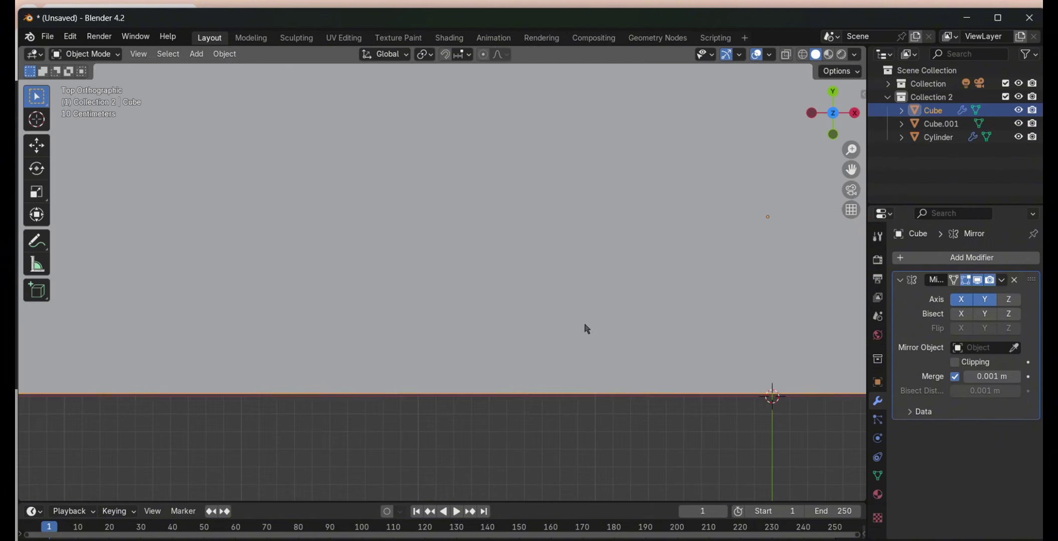
scroll(583, 328, down, 10)
- Select the new cube alone and scale it up into the hall block
click(548, 328)
click(485, 123)
middle_drag(532, 281, 580, 232)
key(KP_7)
key(s)
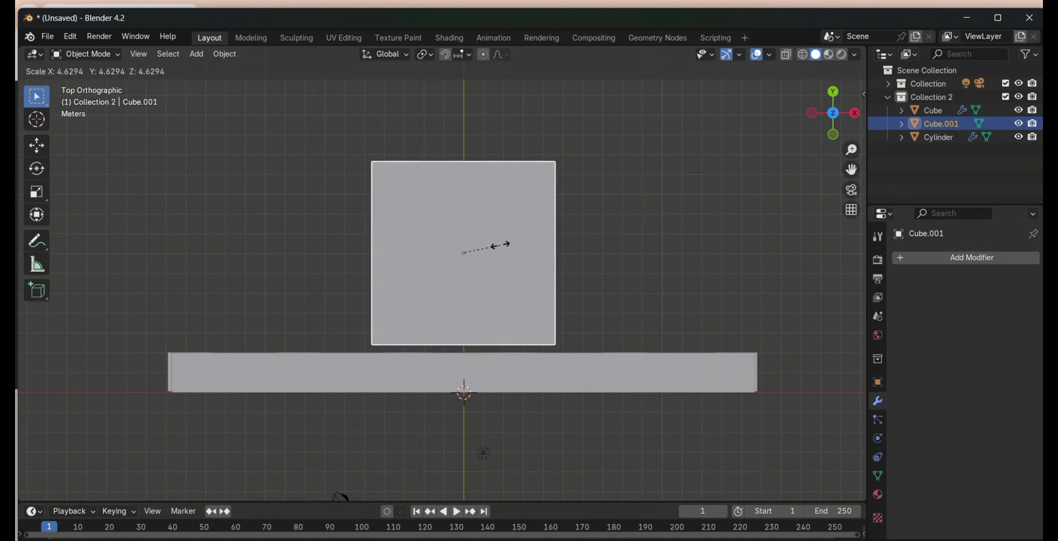
click(503, 242)
- Widen the hall block along the X axis
key(s)
key(x)
click(213, 243)
key(s)
key(y)
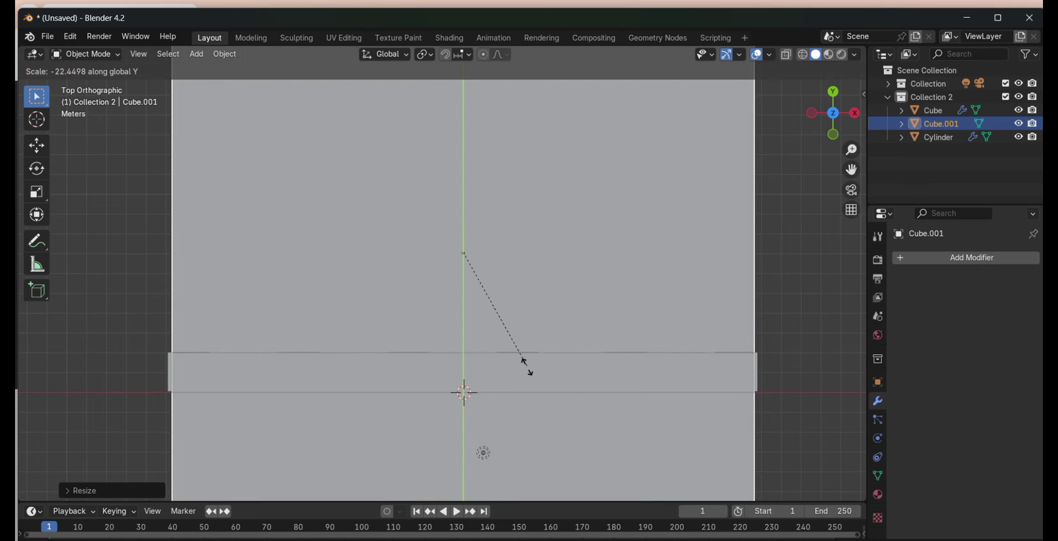
key(Escape)
- Move the hall block's top edge into a new position using edge select
key(Tab)
key(2)
click(338, 161)
scroll(685, 123, down, 3)
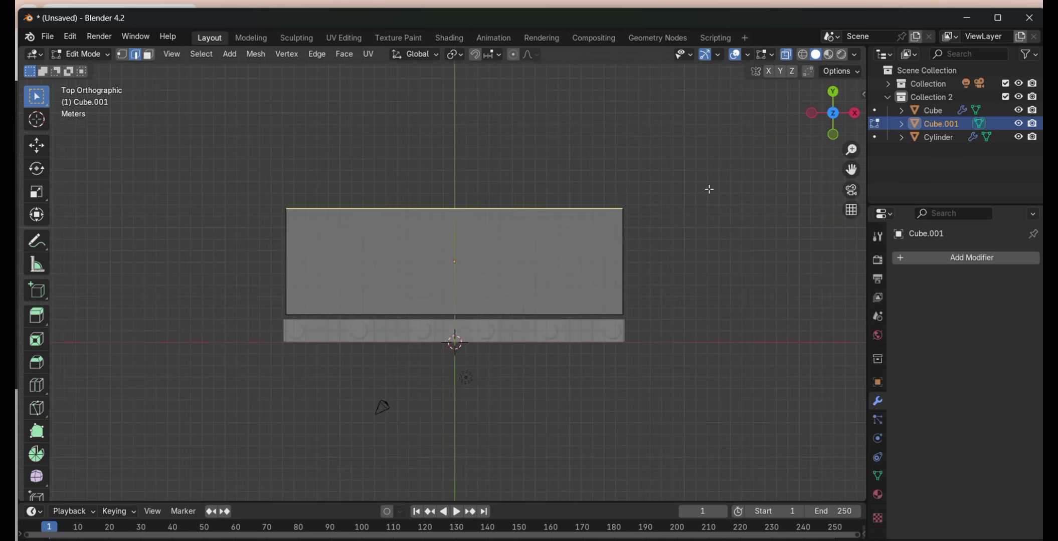
key(g)
click(708, 189)
key(g)
click(744, 159)
scroll(720, 243, down, 3)
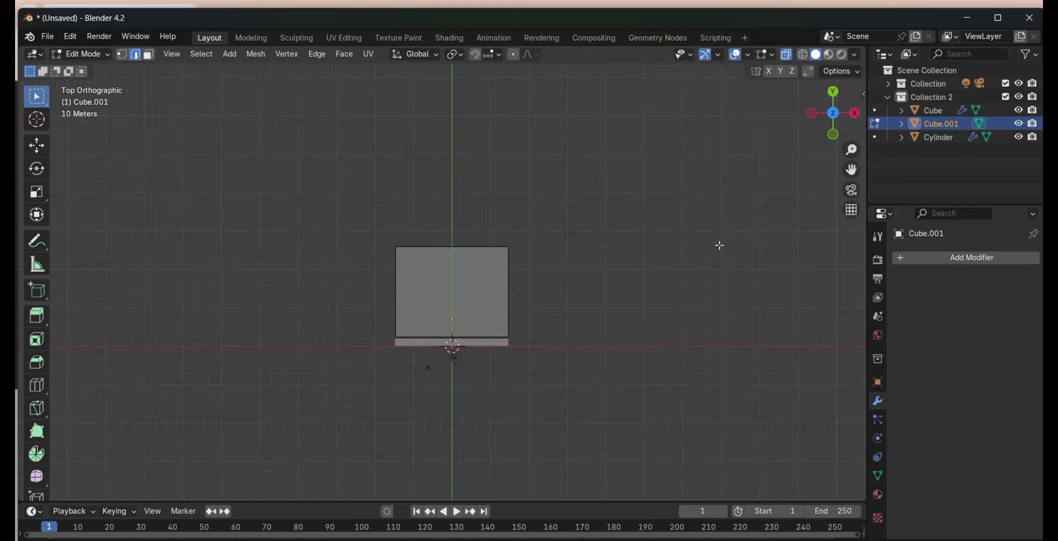
middle_drag(720, 244, 719, 189)
- Return to Object Mode and inspect the hall block from front and side views
click(82, 54)
key(KP_1)
scroll(551, 391, up, 2)
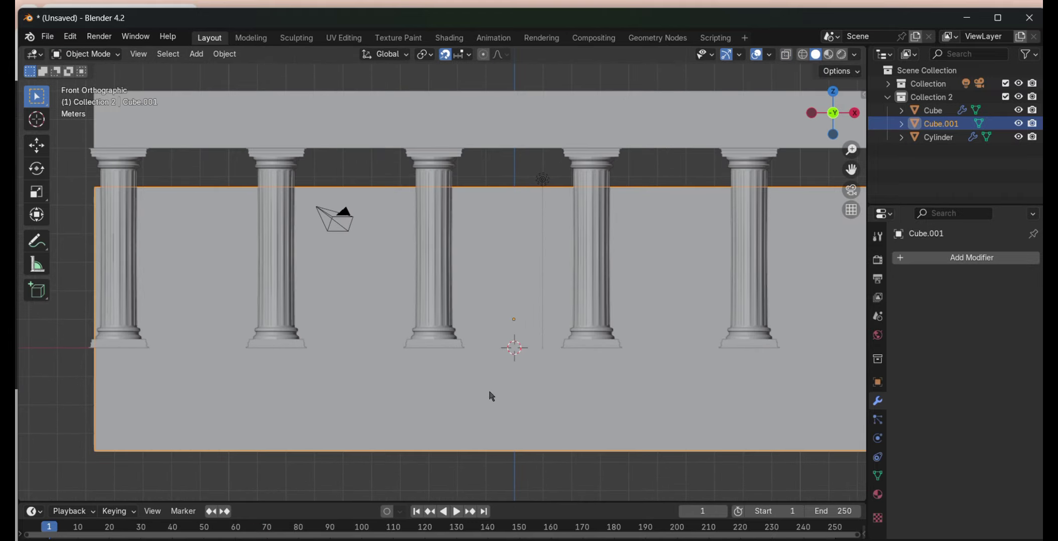
scroll(513, 304, up, 3)
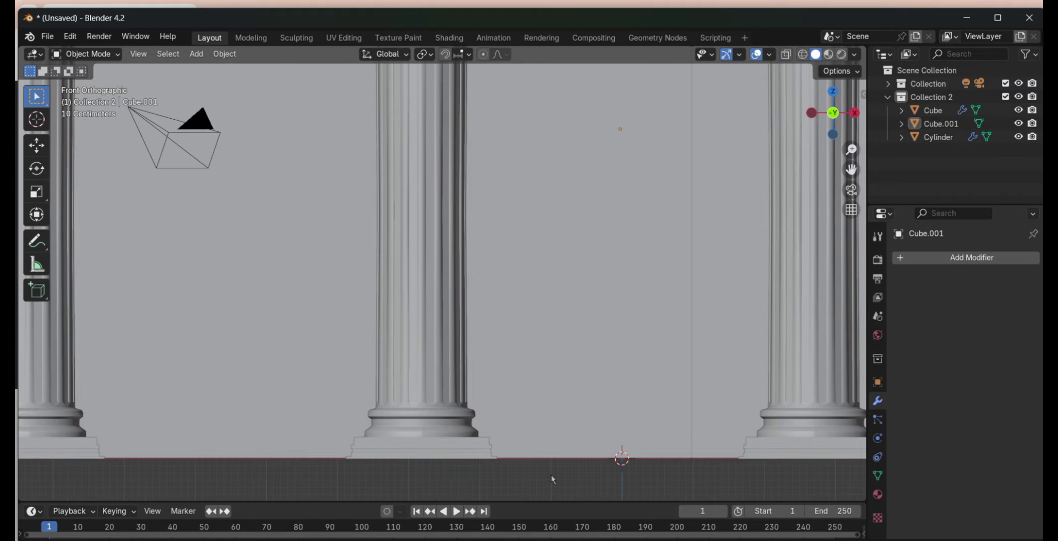
middle_drag(551, 475, 502, 382)
scroll(153, 326, down, 5)
key(KP_3)
- In vertex select, move one top corner of the hall vertically along Z
key(Tab)
scroll(349, 247, up, 5)
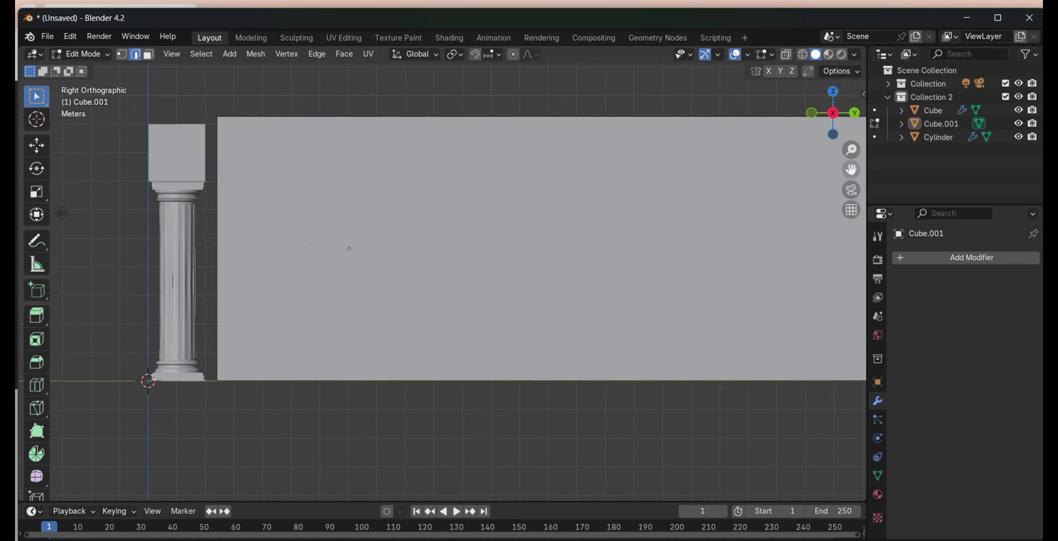
scroll(426, 250, up, 2)
scroll(265, 80, up, 2)
key(1)
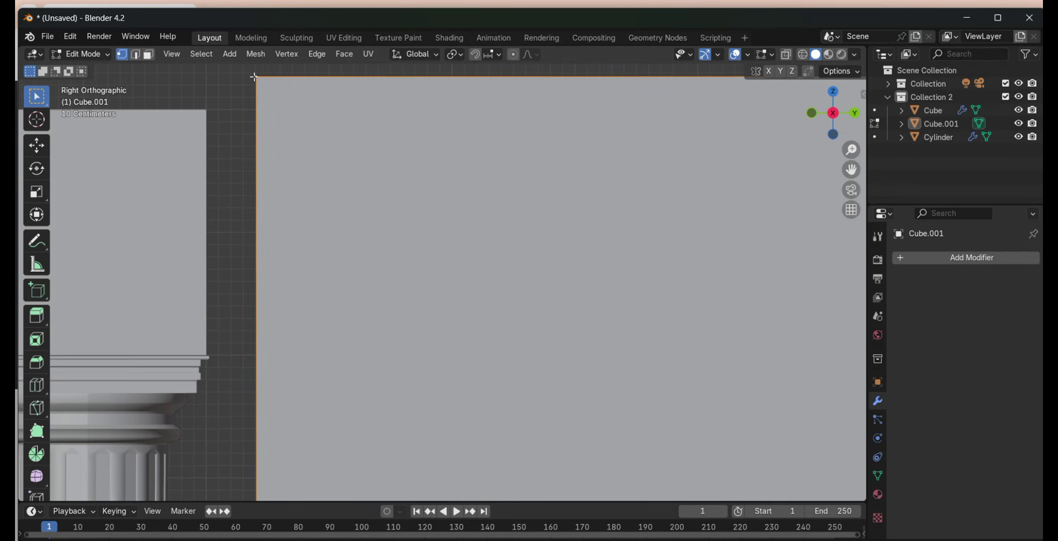
scroll(488, 120, down, 3)
scroll(489, 120, down, 2)
key(g)
key(z)
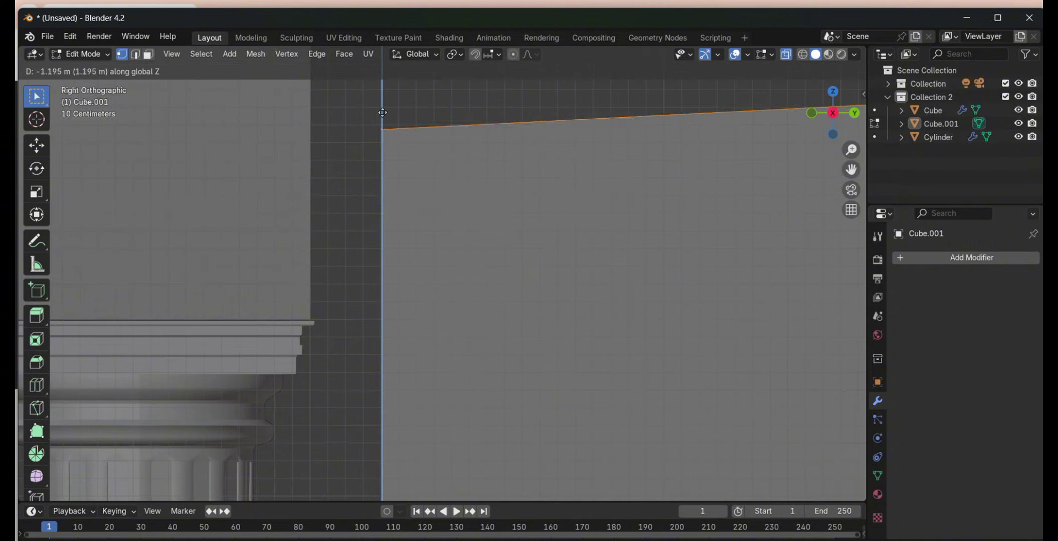
click(495, 270)
scroll(495, 270, down, 3)
scroll(546, 245, up, 3)
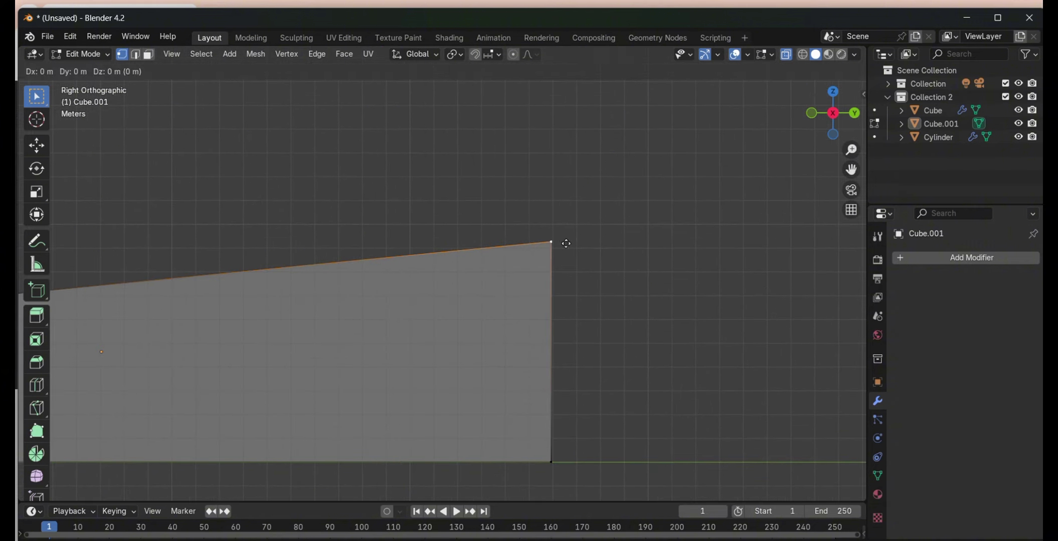
scroll(569, 268, down, 3)
- Move the other top corners along Z so the hall's top edge is level
key(g)
key(z)
click(583, 320)
scroll(583, 321, up, 4)
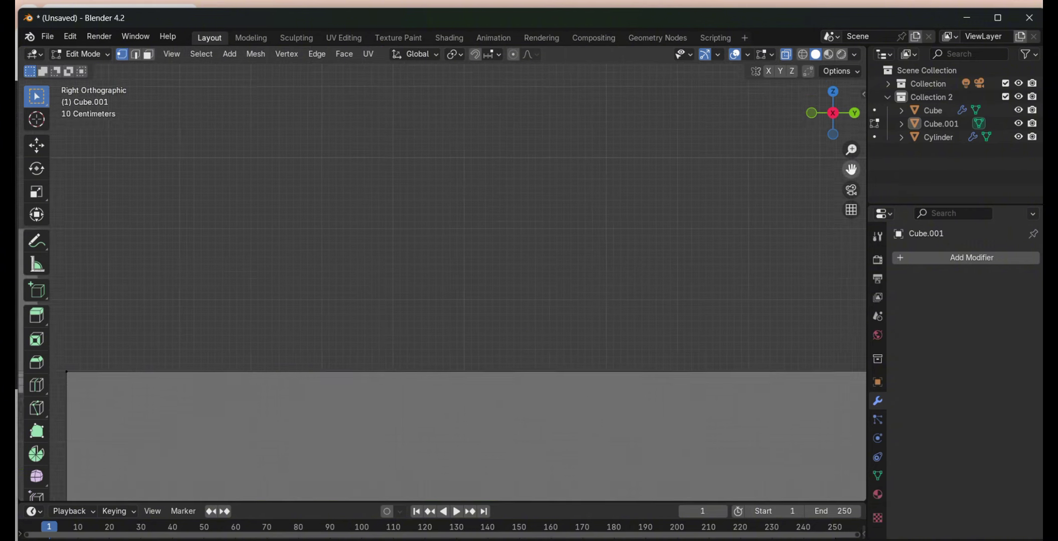
scroll(583, 321, up, 2)
scroll(231, 296, up, 3)
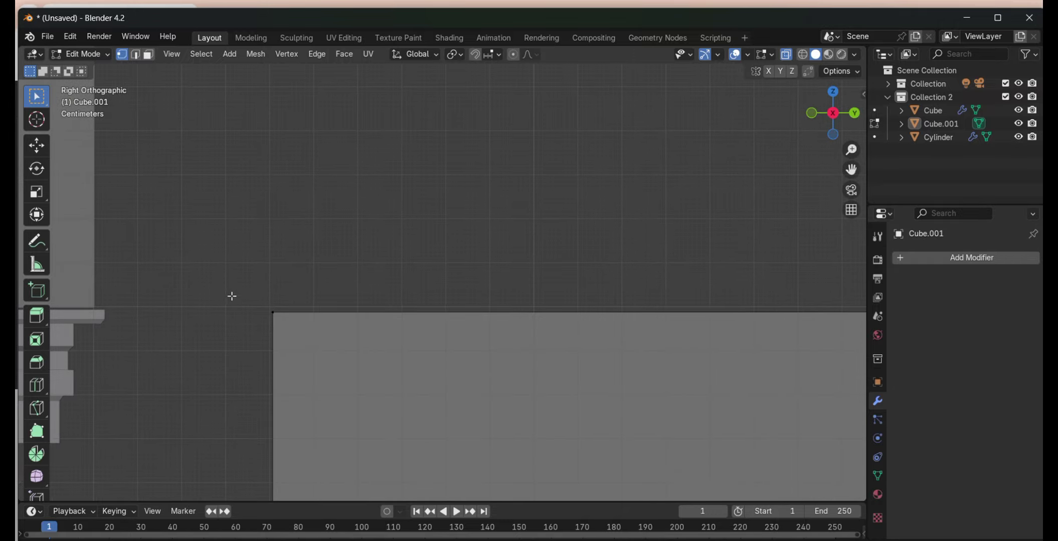
key(g)
key(z)
click(272, 312)
scroll(271, 313, down, 4)
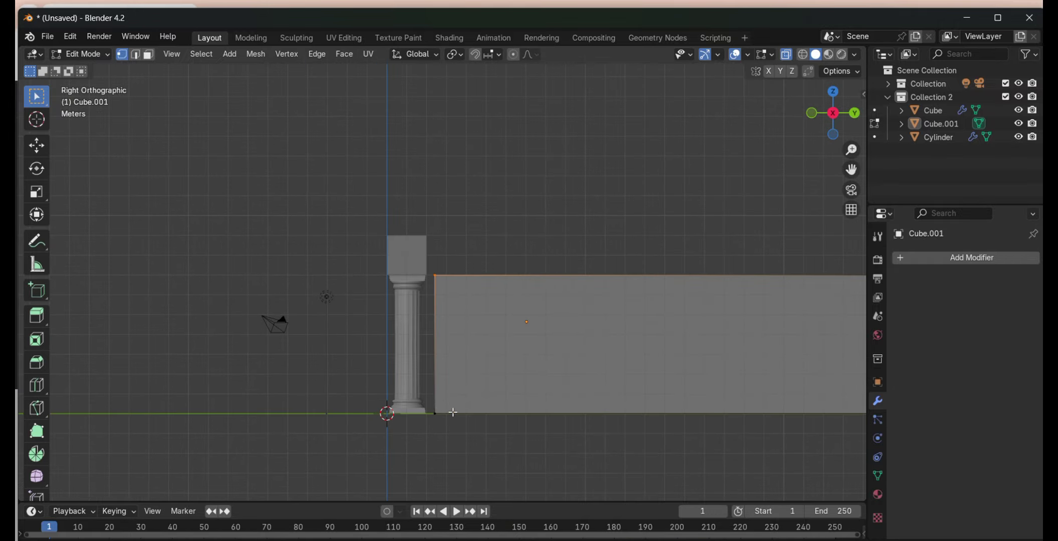
scroll(461, 397, up, 2)
- Set the top edge just below the beam, then view the whole colonnade and hall
key(g)
click(414, 354)
scroll(692, 305, down, 4)
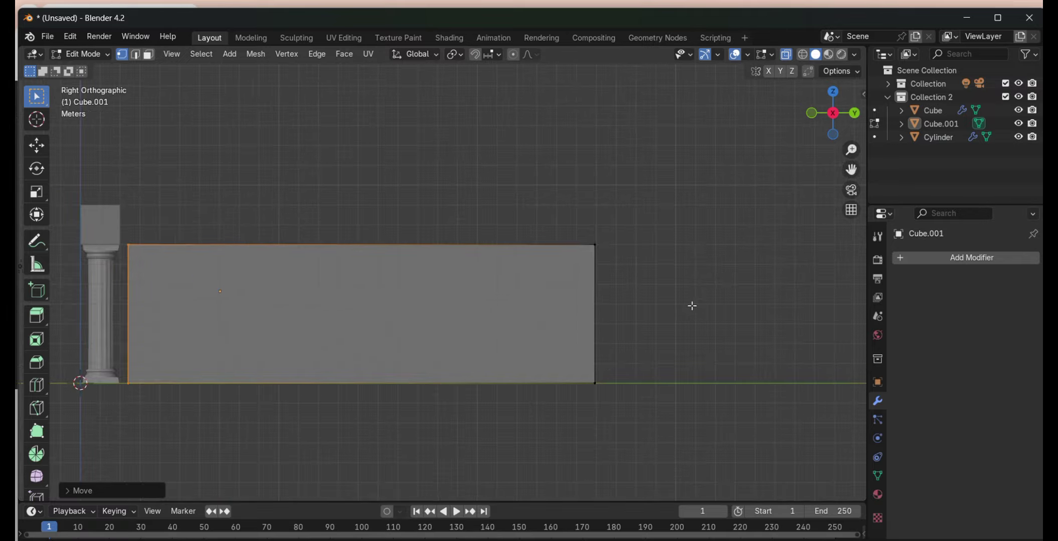
scroll(692, 304, up, 3)
scroll(511, 327, up, 3)
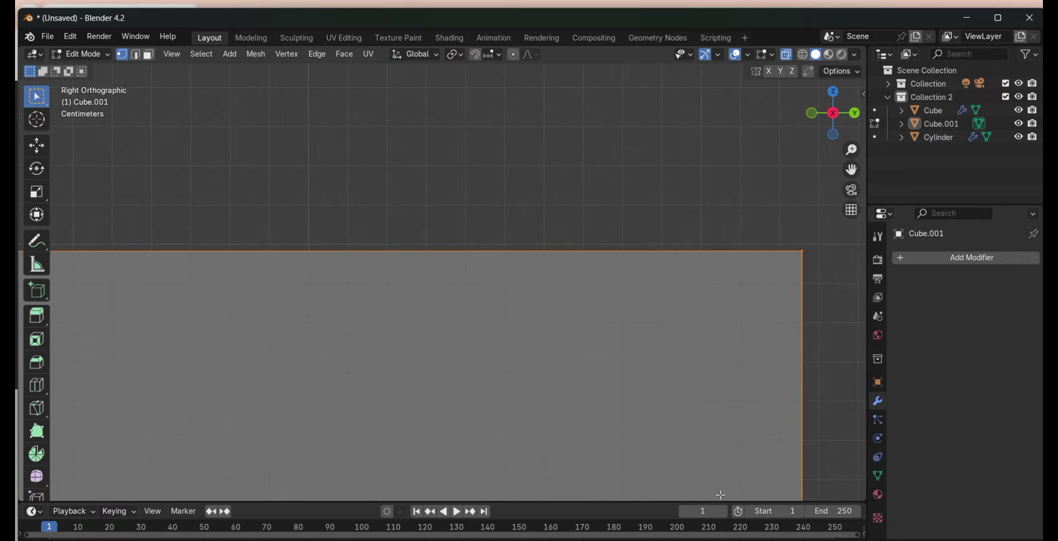
key(g)
key(z)
click(720, 237)
scroll(721, 237, down, 5)
mouse_move(720, 237)
middle_down()
mouse_move(701, 214)
mouse_move(602, 221)
middle_up()
- Add a new cube and lower it along Z to sit on the ground
click(229, 53)
click(241, 79)
key(KP_3)
key(KP_1)
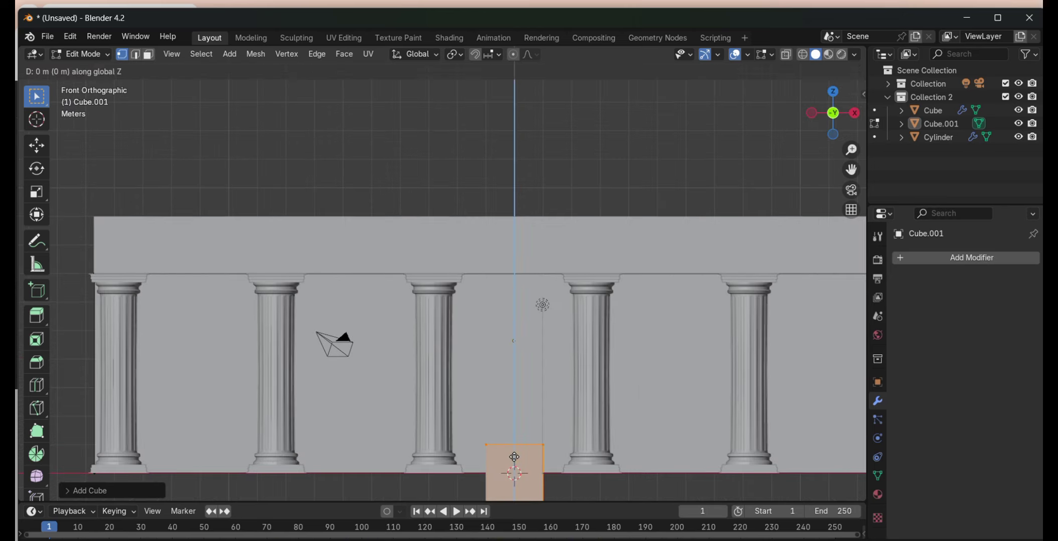
scroll(335, 342, up, 5)
key(g)
key(z)
click(441, 345)
key(Tab)
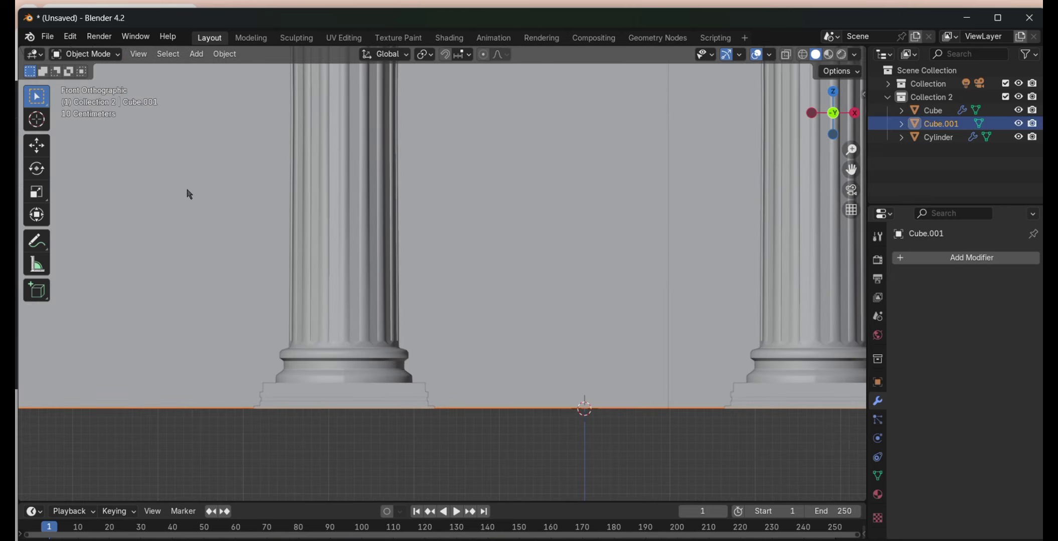
key(Tab)
scroll(702, 246, down, 3)
mouse_move(276, 331)
middle_down()
mouse_move(701, 247)
mouse_move(512, 301)
middle_up()
key(KP_1)
key(Tab)
- Face-select the small cube in Edit Mode and split it off from the hall
click(85, 53)
click(75, 86)
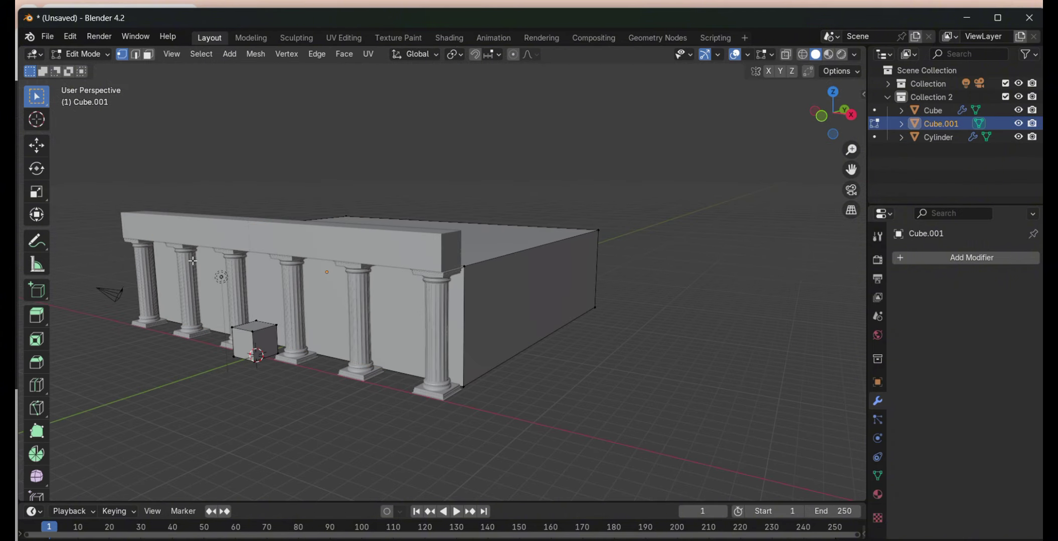
key(a)
key(3)
click(252, 342)
key(Tab)
key(shift+d)
key(Escape)
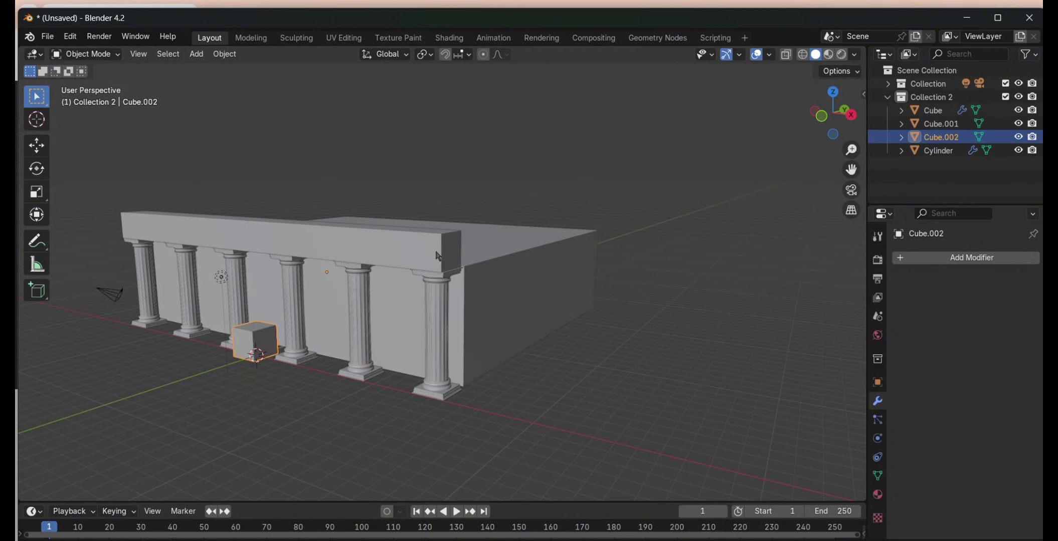
key(KP_1)
scroll(507, 293, down, 6)
scroll(555, 279, up, 9)
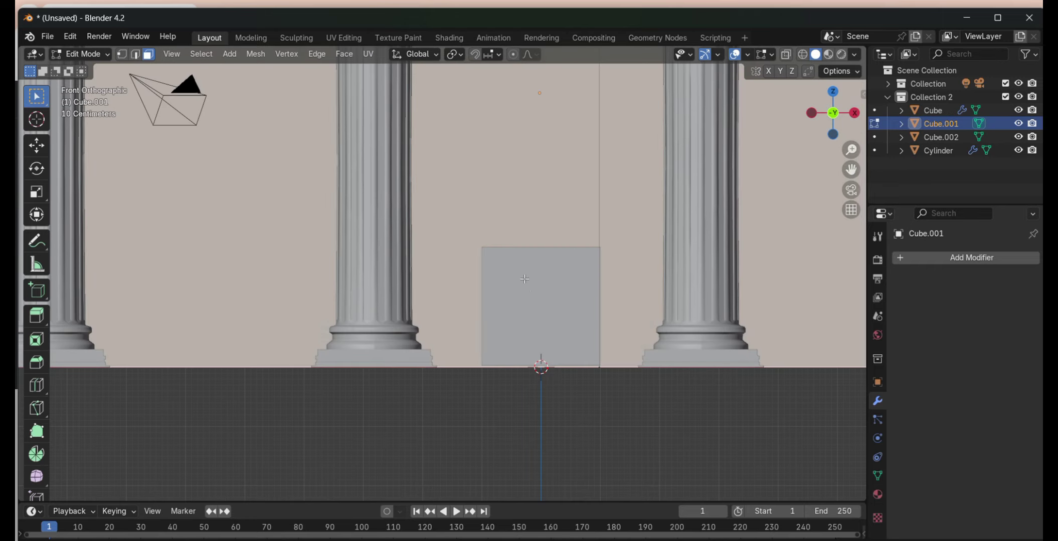
middle_drag(539, 366, 351, 301)
- Scale the door block along Z to door height, then isolate it with the hall
key(Tab)
key(KP_1)
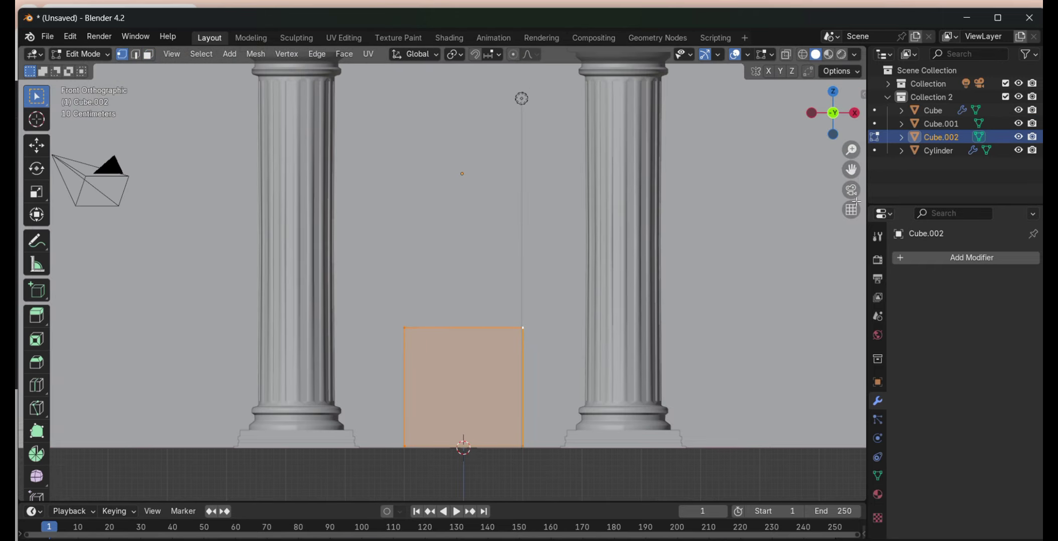
key(s)
key(z)
click(481, 360)
scroll(481, 360, down, 4)
scroll(481, 360, up, 4)
click(649, 451)
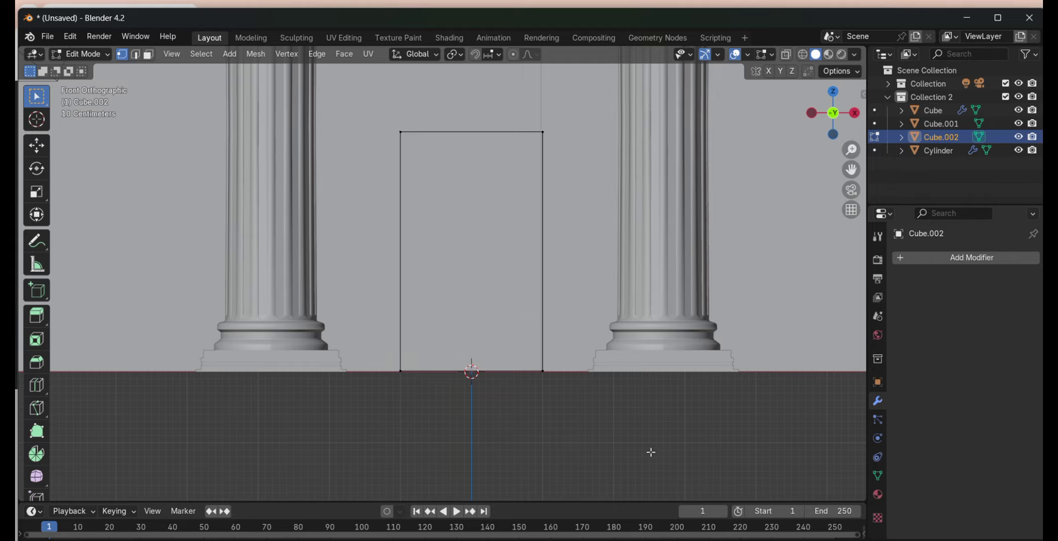
middle_drag(649, 451, 351, 326)
scroll(351, 326, down, 5)
key(Tab)
key(KP_Divide)
key(KP_3)
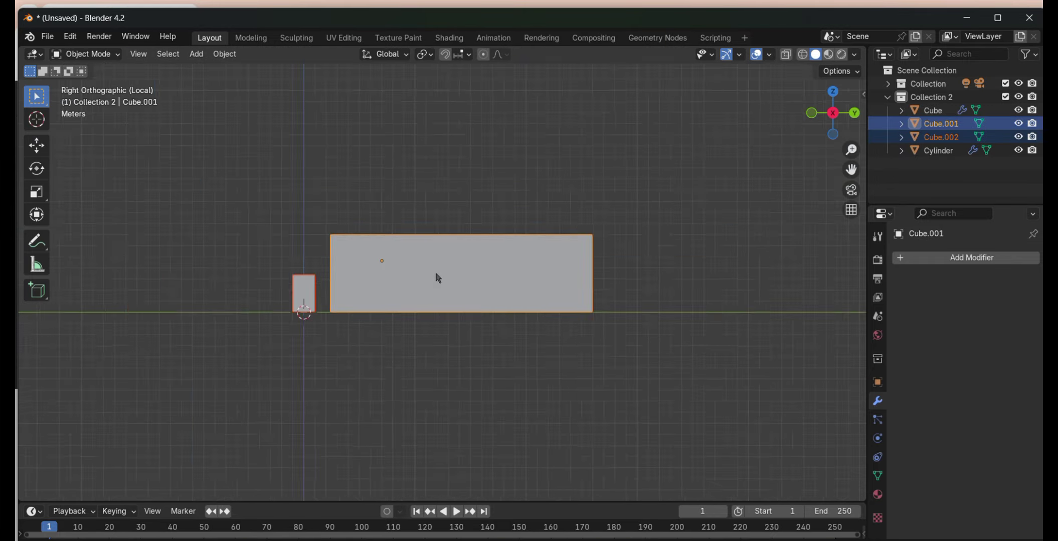
scroll(437, 277, up, 4)
- Slide the door block along the Y axis toward the hall's front wall
key(g)
key(y)
click(211, 312)
middle_drag(210, 312, 591, 254)
- Add a Boolean modifier to the hall box with the door block as its cutter
click(942, 258)
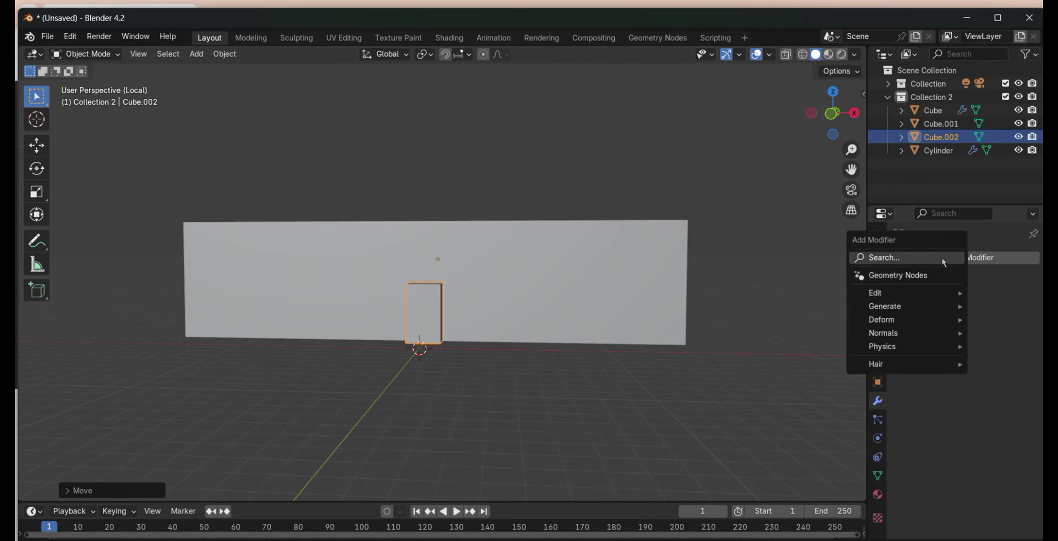
click(827, 307)
click(942, 123)
click(942, 257)
click(790, 279)
click(982, 333)
click(908, 363)
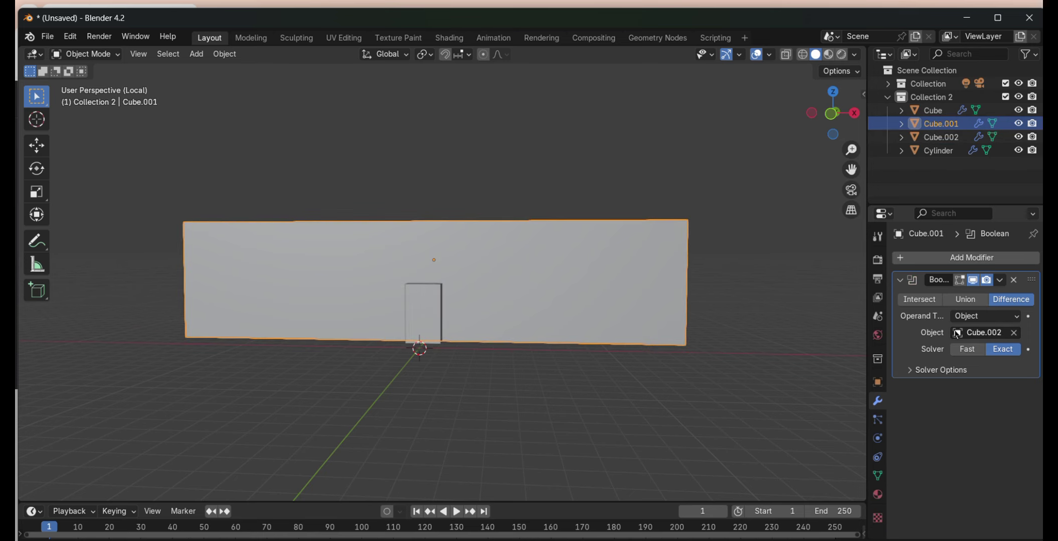
text(Hall)
- Rename the objects to Hall and Cube door
key(Return)
double_click(941, 124)
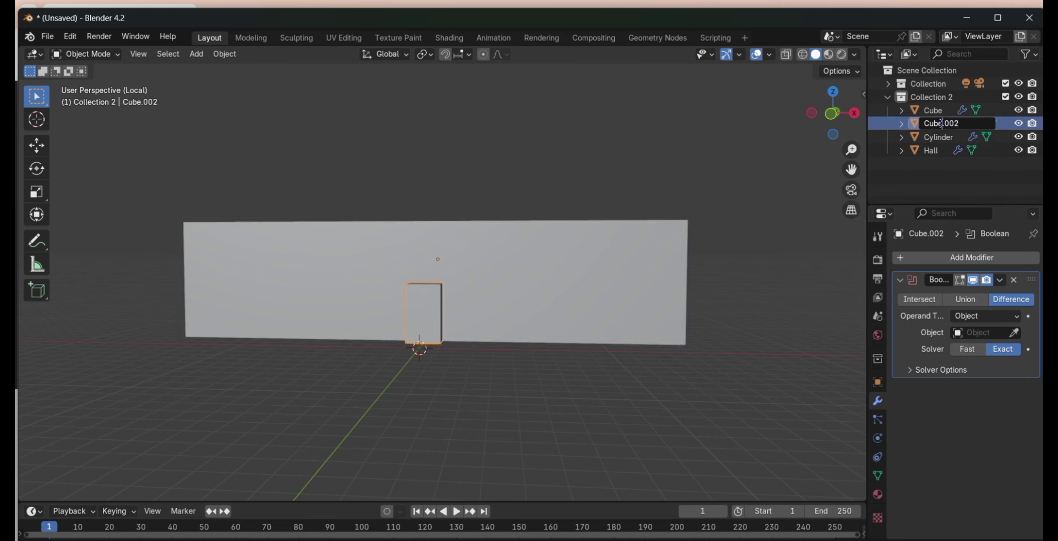
text(door)
key(Return)
- Push Cube door along Y into the hall wall and set it as Hall's cutter
middle_drag(502, 300, 369, 331)
key(g)
key(y)
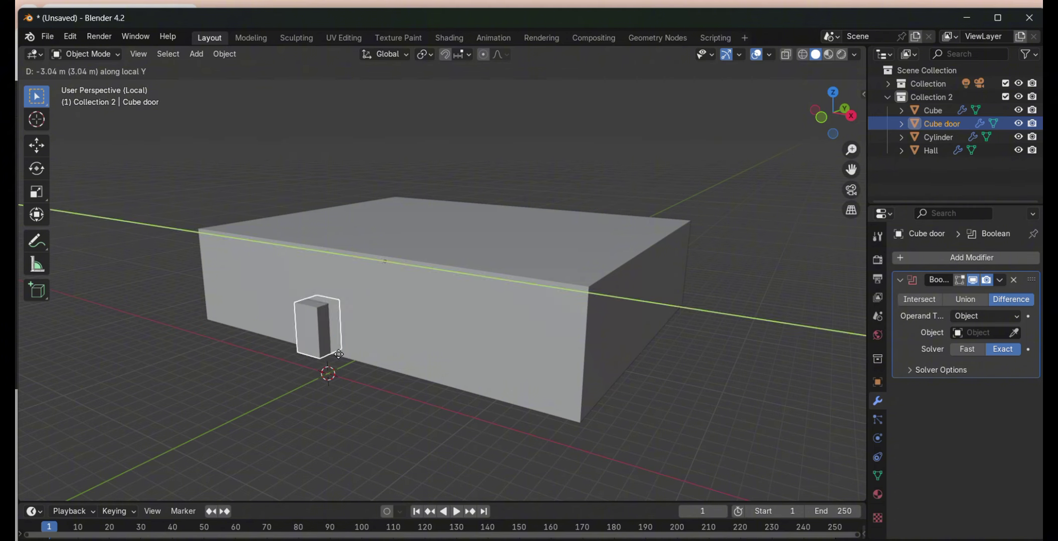
click(351, 346)
click(506, 296)
click(983, 333)
click(914, 366)
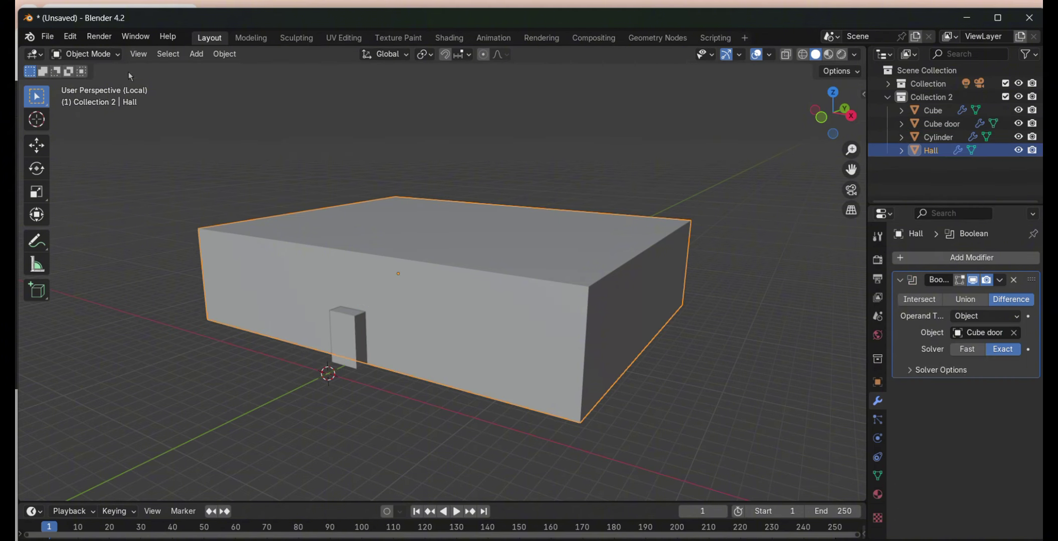
- Delete the Hall's top face in Edit Mode to open the hall
key(Tab)
click(441, 228)
middle_drag(441, 228, 326, 381)
key(Tab)
click(420, 319)
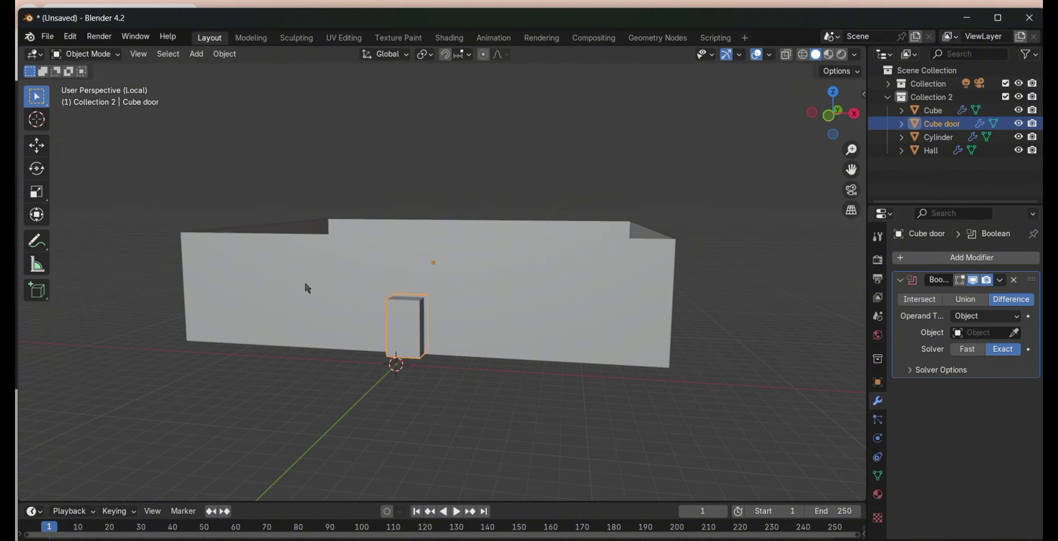
- Retry the Boolean setup, undoing a mistaken choice of Hall as the cutter
click(344, 305)
click(411, 321)
key(Escape)
key(ctrl+z)
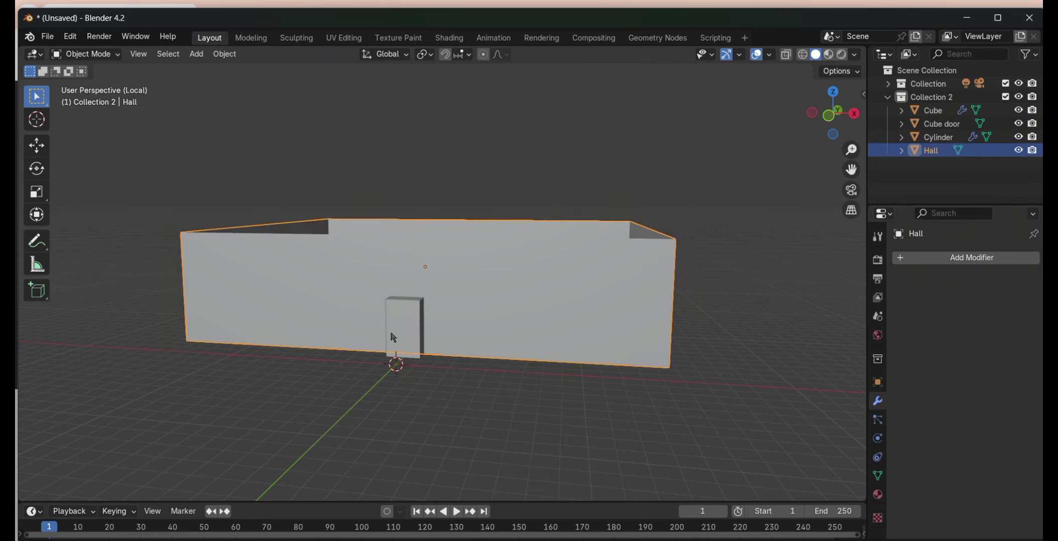
key(ctrl+z)
click(959, 335)
click(932, 379)
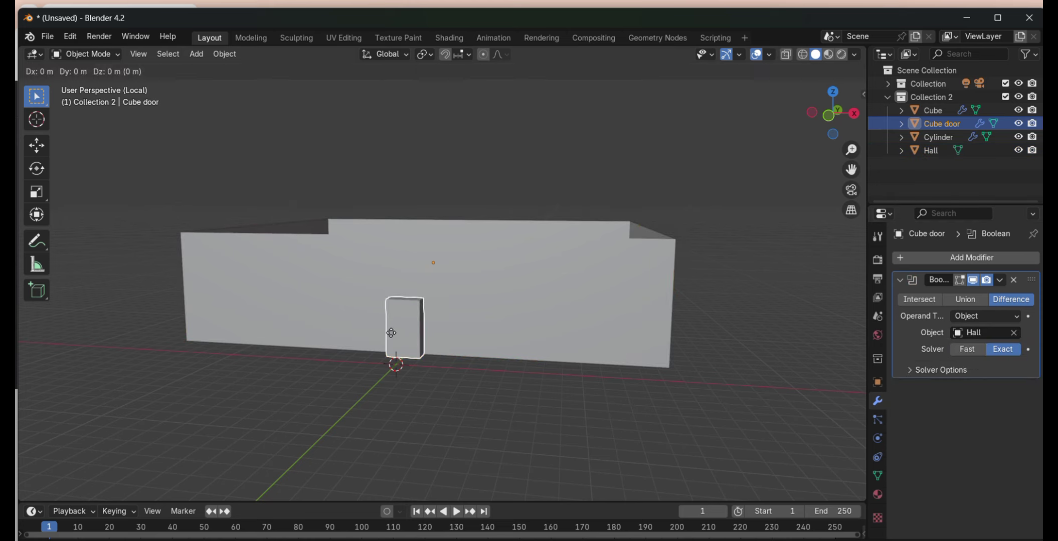
key(ctrl+z)
key(ctrl+z)
- Give Hall a Boolean Difference modifier that cuts with Cube door
click(925, 261)
click(978, 334)
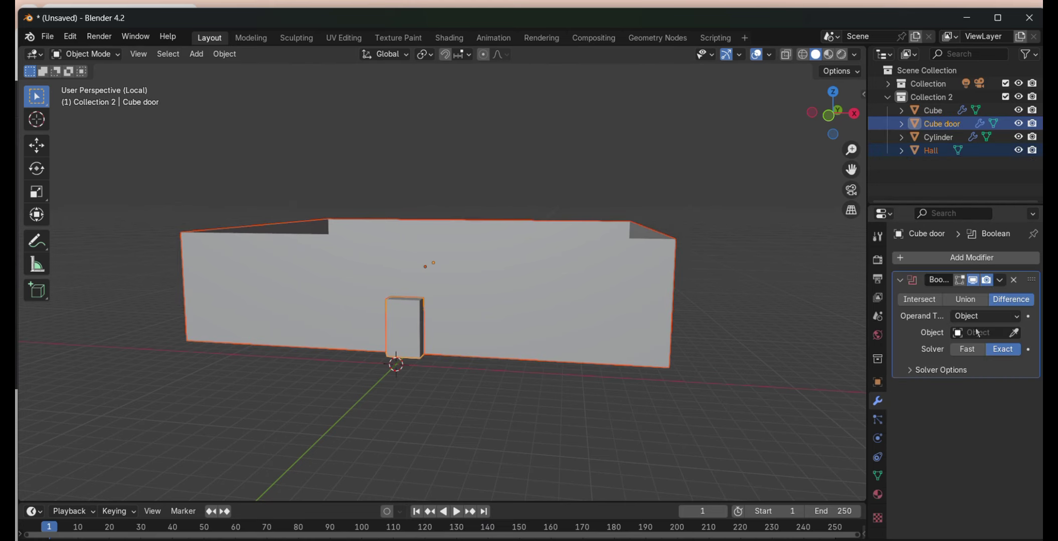
click(411, 327)
click(983, 333)
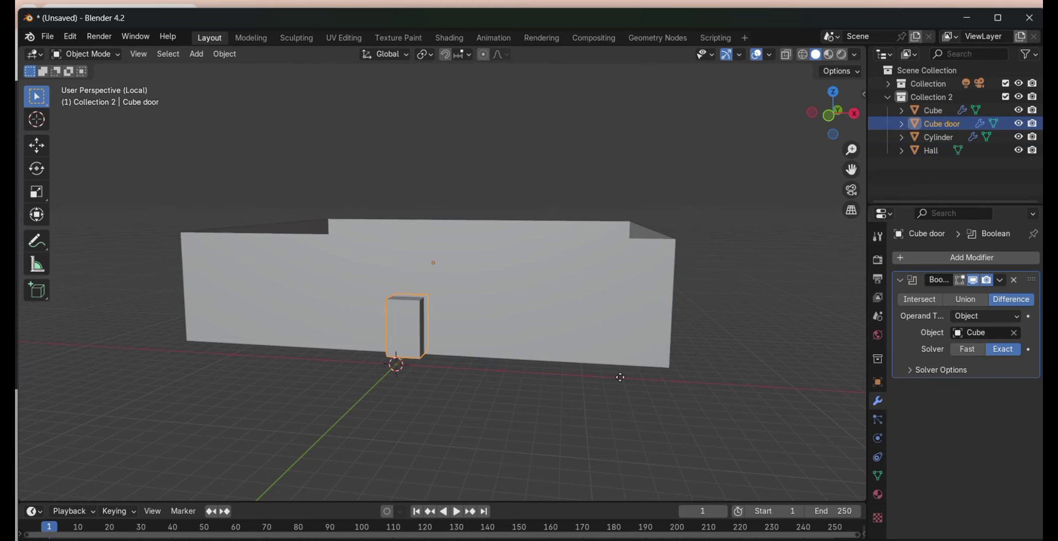
click(931, 151)
click(972, 257)
click(983, 333)
click(944, 367)
- Hide Cube door to reveal the doorway, then exit local view and unhide everything
middle_drag(463, 309, 431, 281)
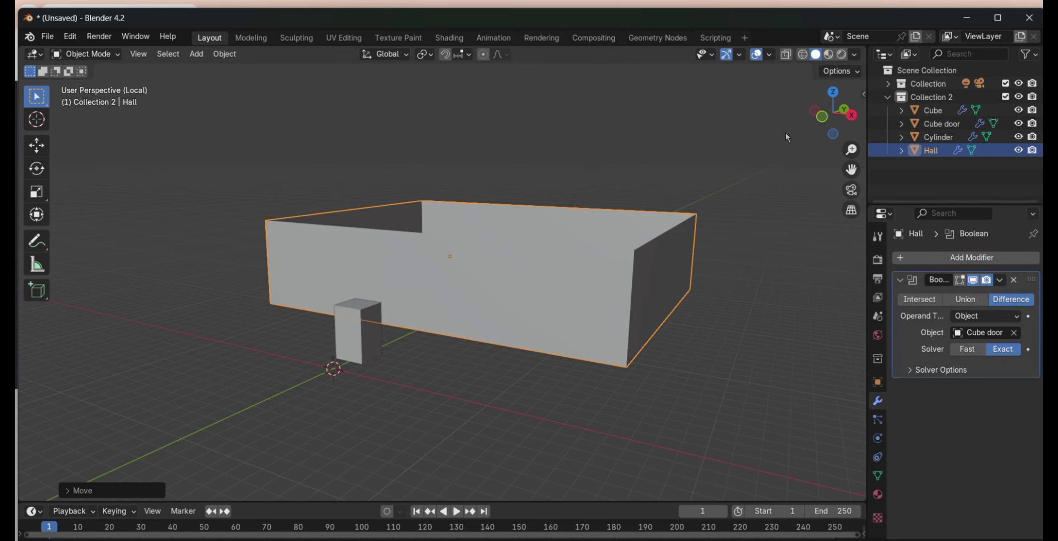
click(1018, 124)
middle_drag(501, 261, 522, 301)
key(KP_1)
middle_drag(692, 201, 697, 239)
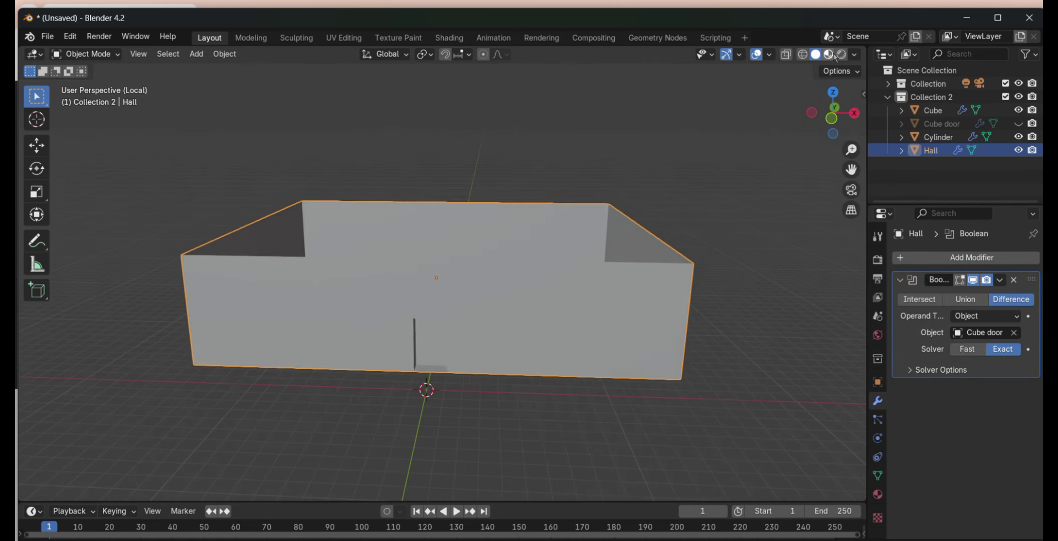
key(KP_Divide)
key(alt+h)
click(449, 257)
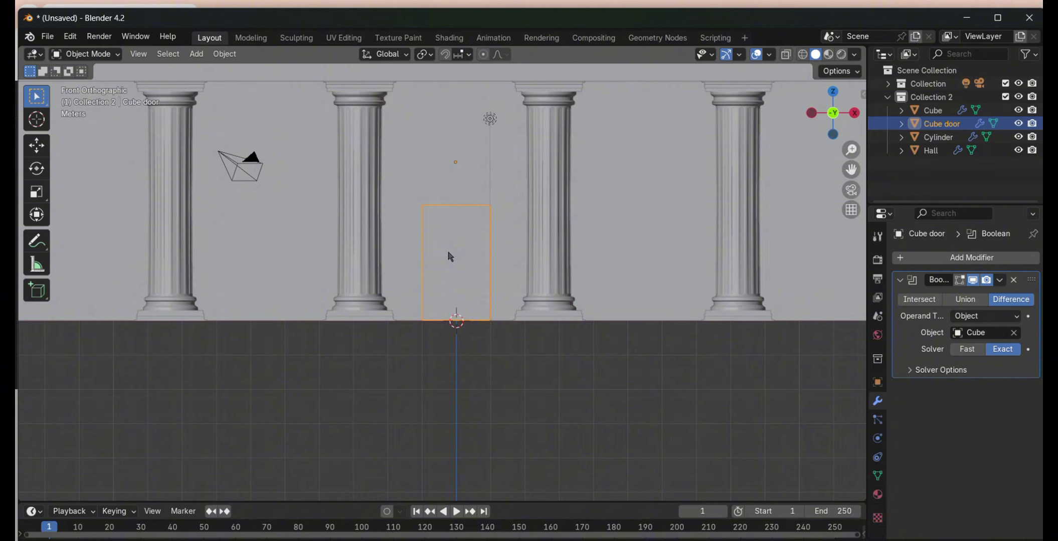
key(shift+d)
click(253, 162)
shift+middle_drag(257, 154, 287, 310)
click(262, 258)
key(g)
key(z)
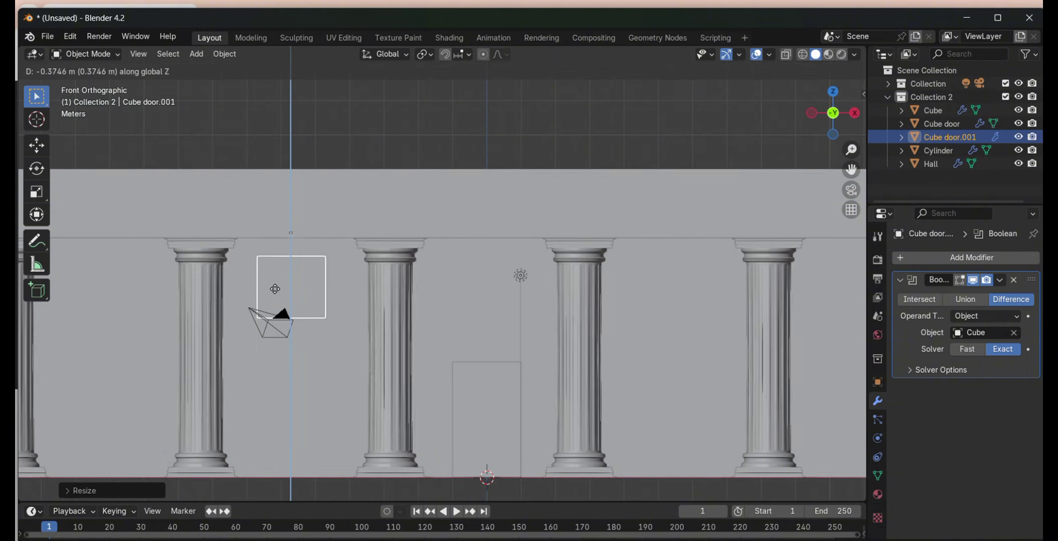
click(277, 290)
key(s)
key(x)
key(shift+d)
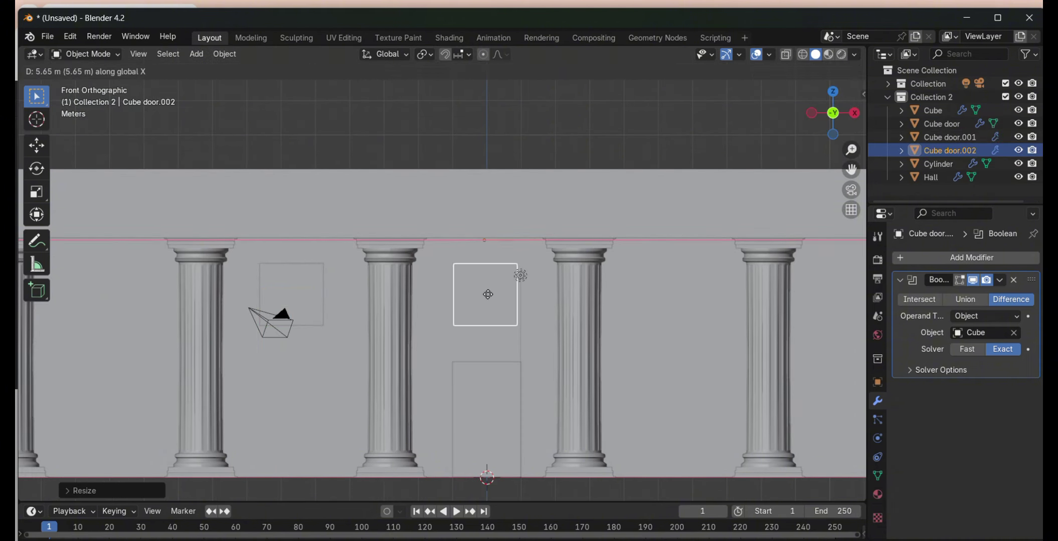
click(487, 294)
key(shift+d)
click(684, 289)
middle_drag(684, 289, 712, 280)
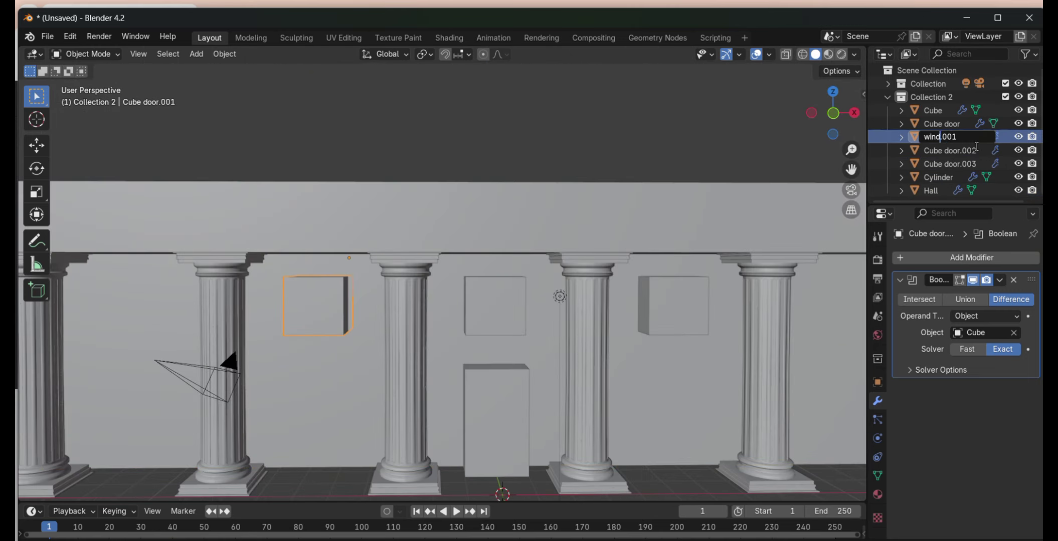
key(BackSpace)
key(BackSpace)
key(BackSpace)
text(window)
key(Return)
double_click(977, 142)
key(BackSpace)
key(BackSpace)
key(BackSpace)
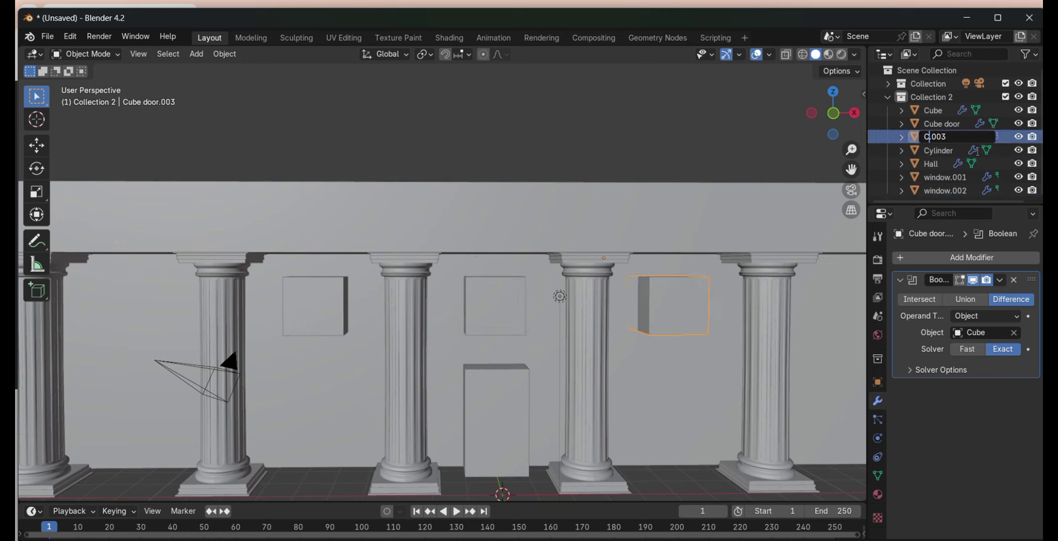
key(Return)
click(1019, 164)
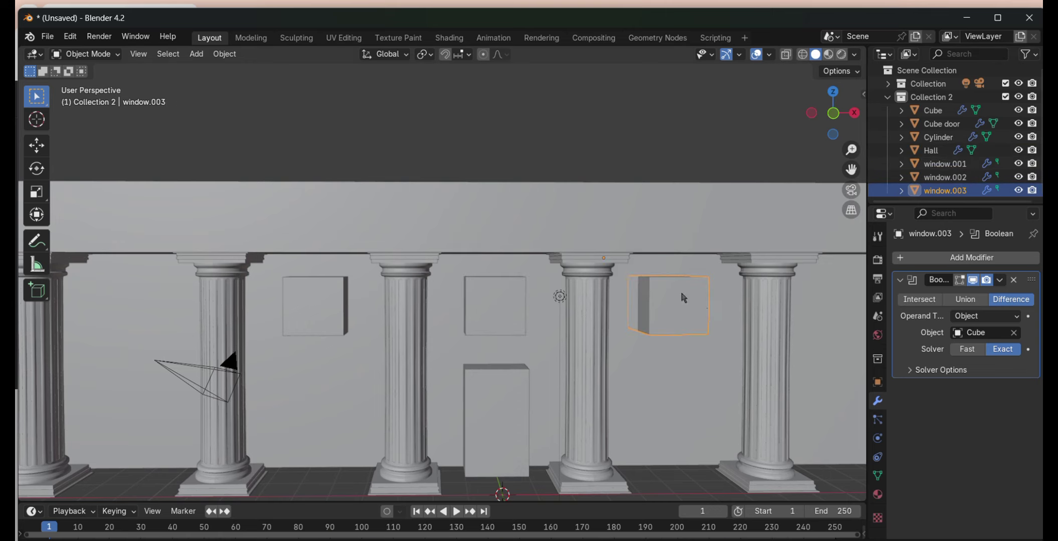
click(945, 164)
click(995, 333)
click(951, 406)
click(672, 305)
click(734, 352)
click(335, 302)
key(Delete)
- Duplicate the door box and scale the copy down into a lowered window box
click(498, 397)
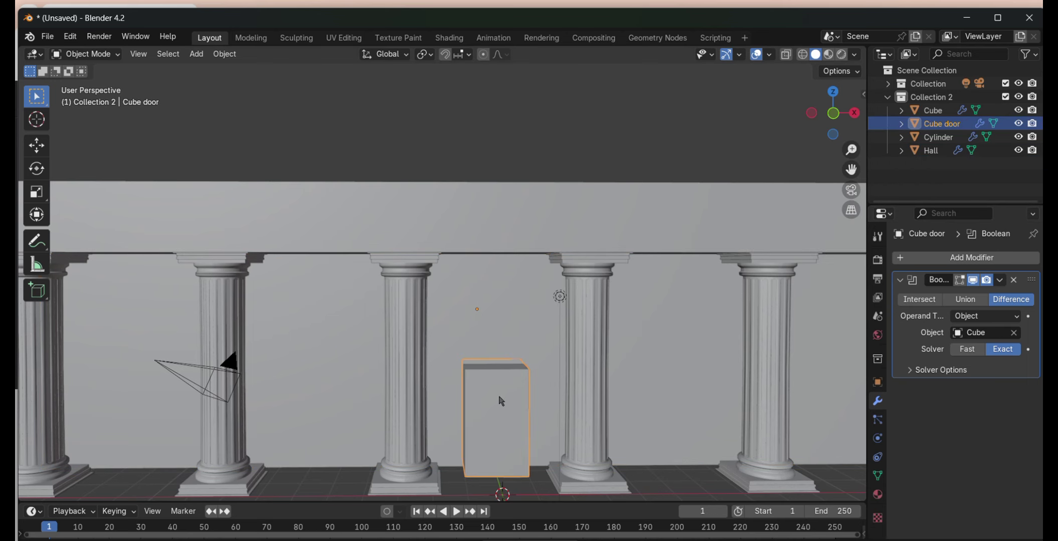
key(shift+d)
key(KP_1)
key(s)
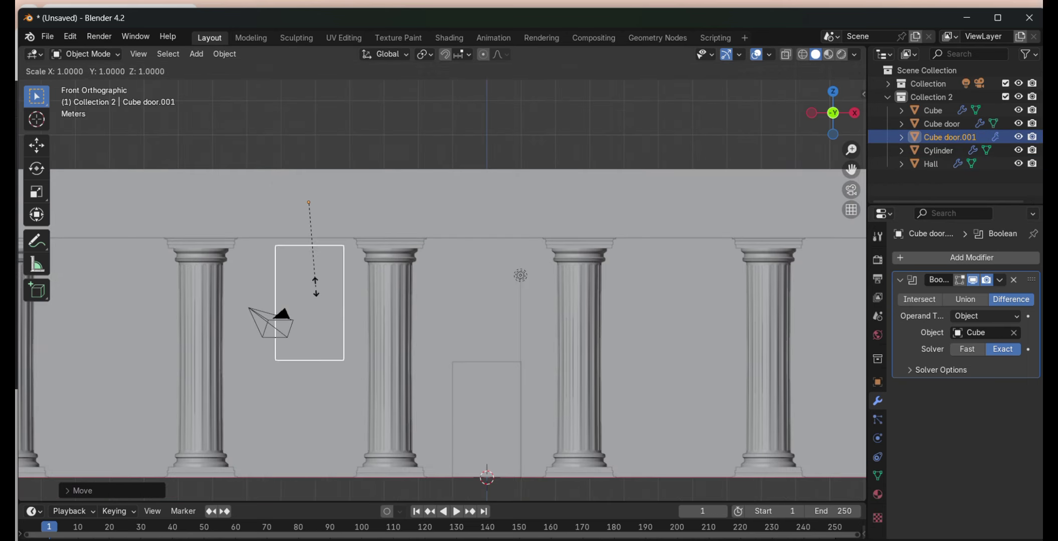
click(301, 296)
click(306, 255)
key(g)
click(313, 302)
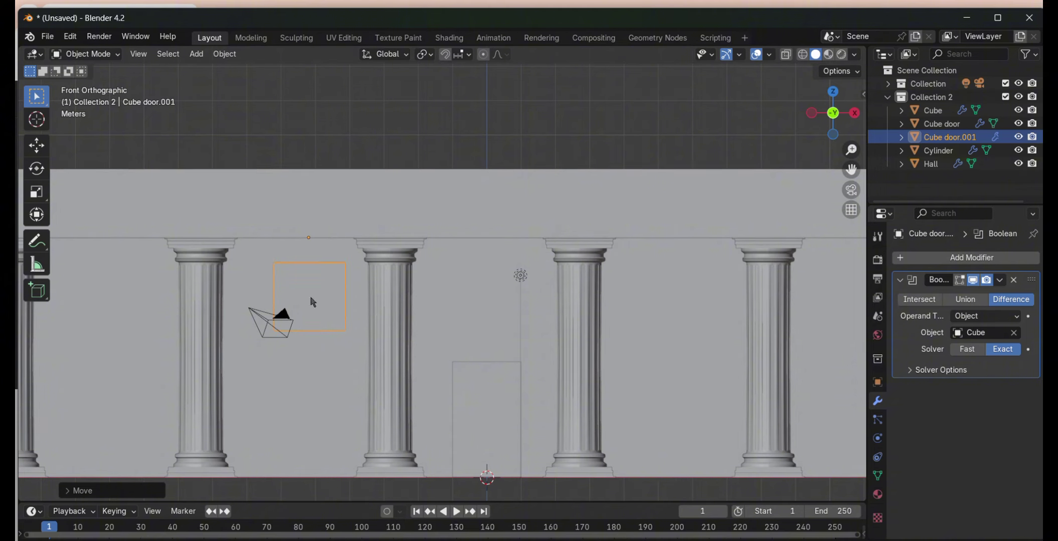
- Keep Cube as the Boolean target and toggle visibility of the door box and window copy
click(1019, 124)
middle_drag(552, 301, 577, 260)
click(901, 124)
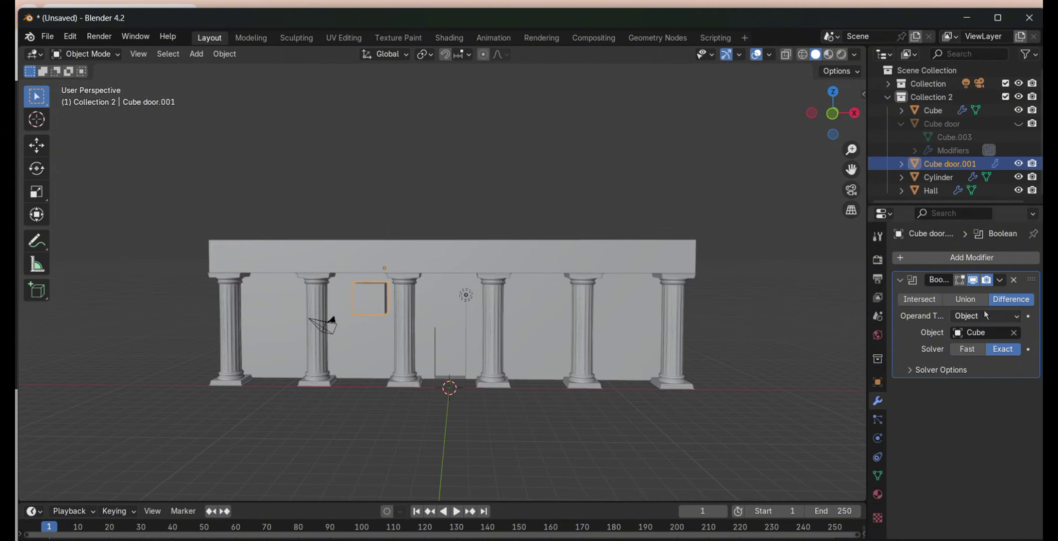
click(983, 332)
click(912, 354)
click(901, 124)
middle_drag(551, 301, 476, 311)
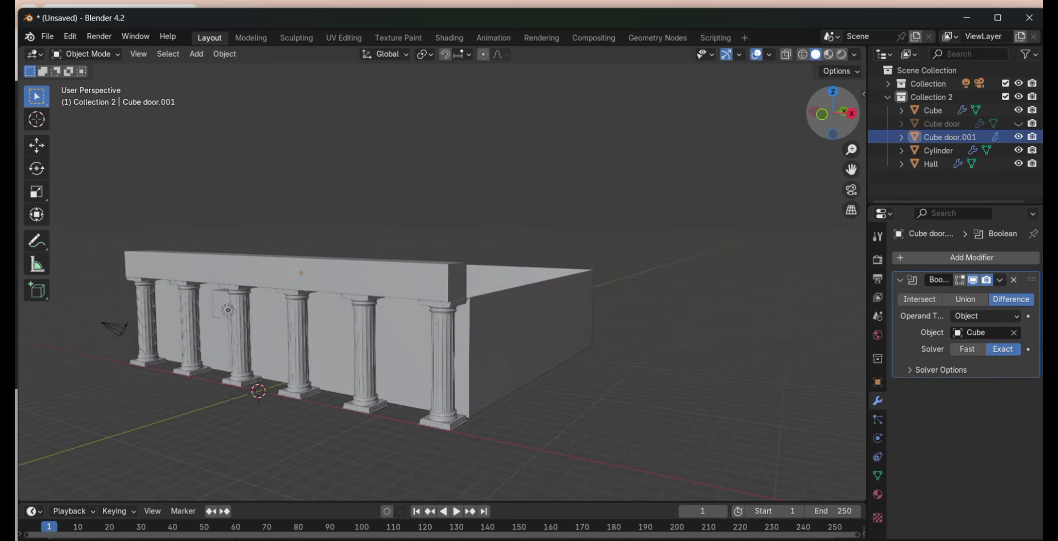
click(1019, 123)
click(1018, 137)
middle_drag(551, 301, 577, 281)
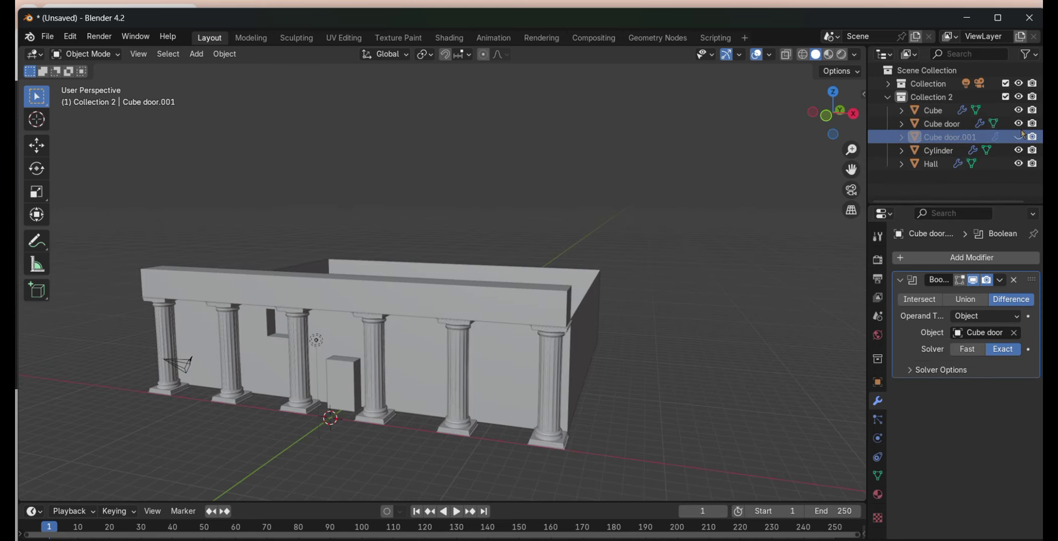
middle_drag(652, 176, 730, 162)
- Duplicate a box sideways along X and join it into the door box with Ctrl+J
click(522, 326)
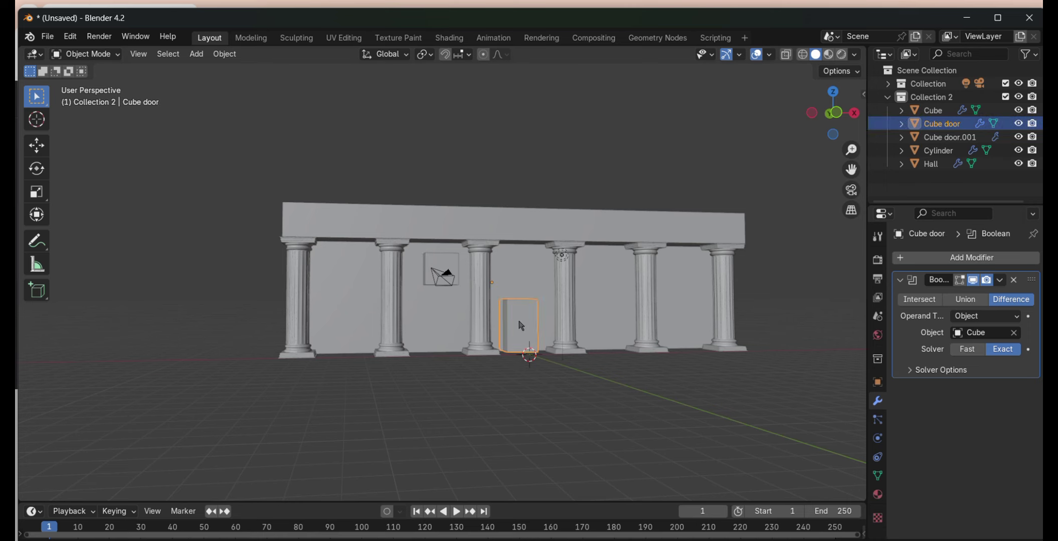
middle_drag(551, 361, 456, 372)
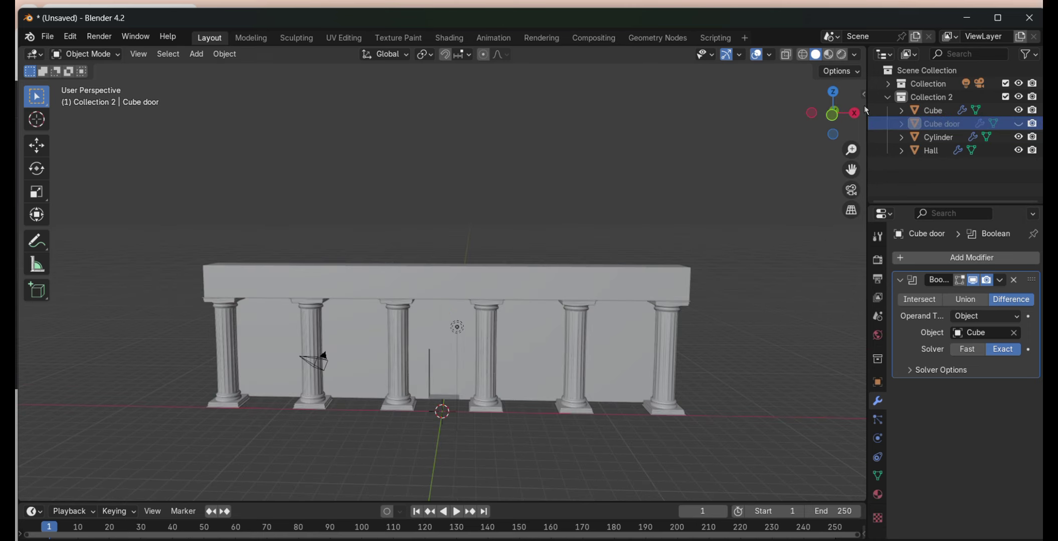
click(1018, 124)
click(440, 365)
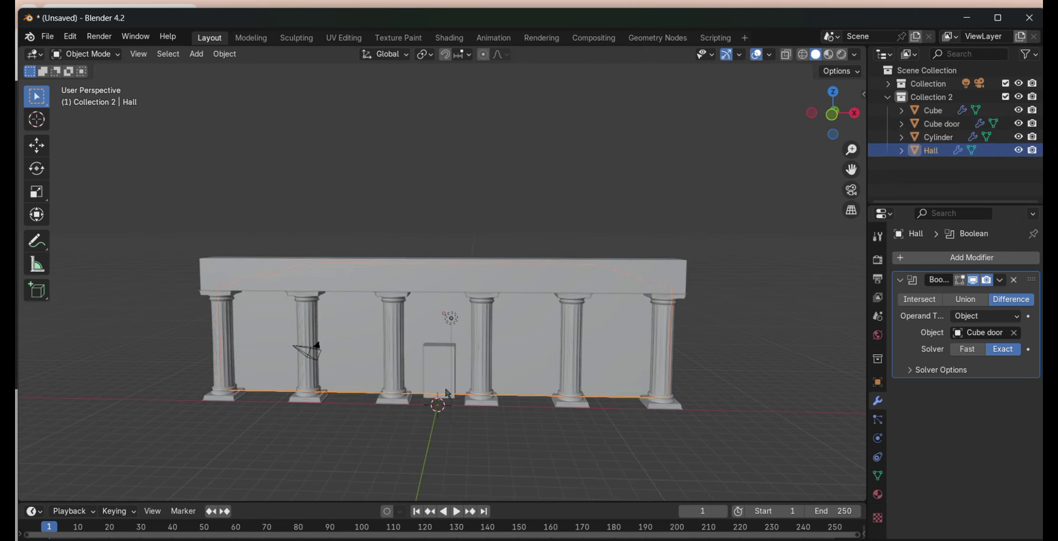
key(shift+d)
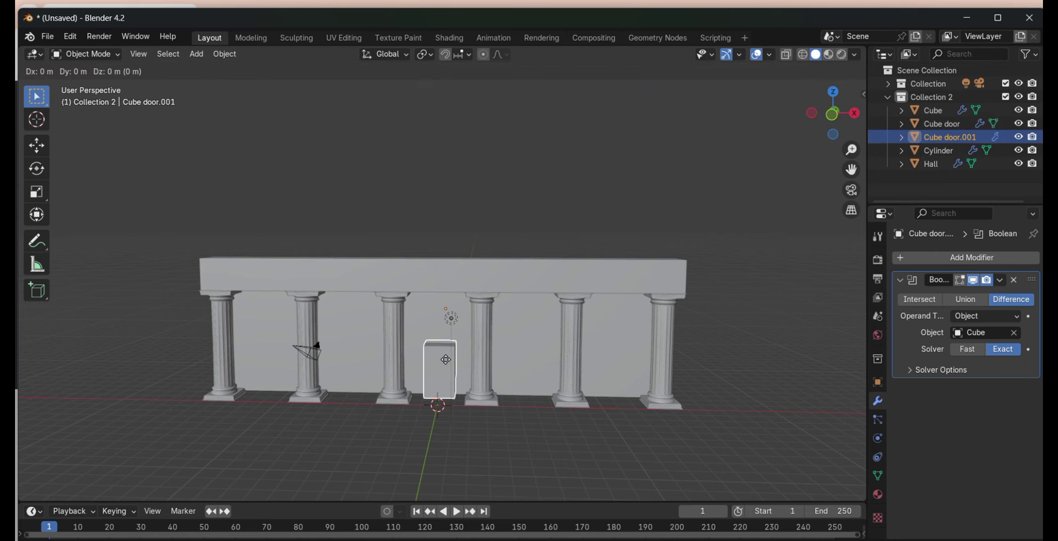
scroll(449, 396, up, 2)
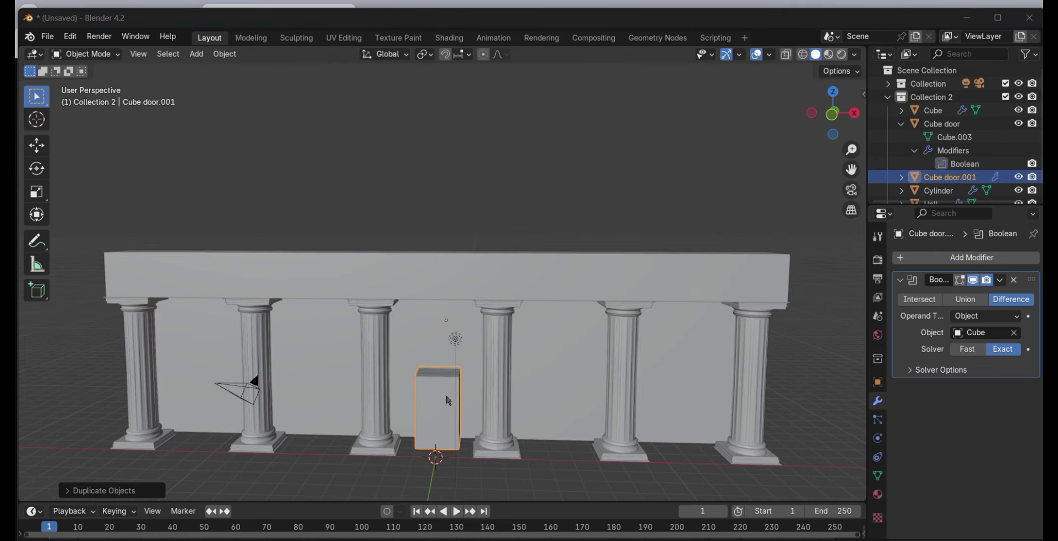
key(g)
key(x)
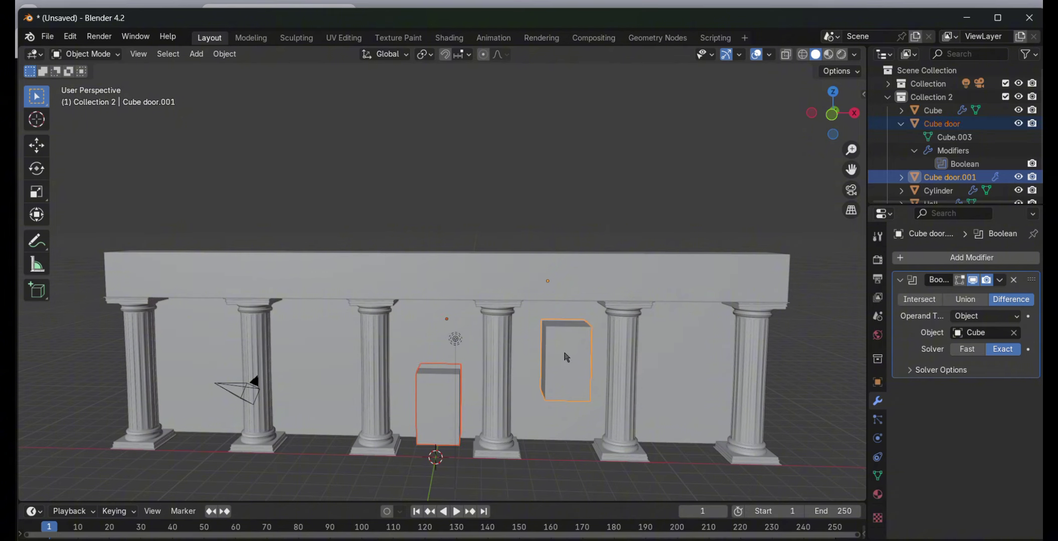
key(ctrl+j)
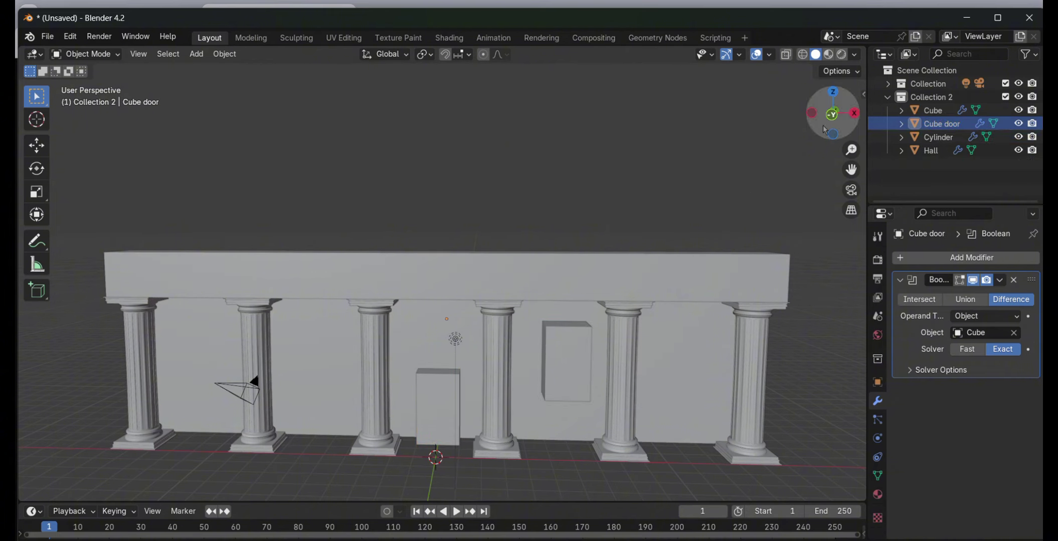
- Adjust the merged boxes' size and view, briefly entering Edit Mode and back
drag(824, 130, 589, 310)
click(590, 309)
middle_drag(589, 310, 414, 383)
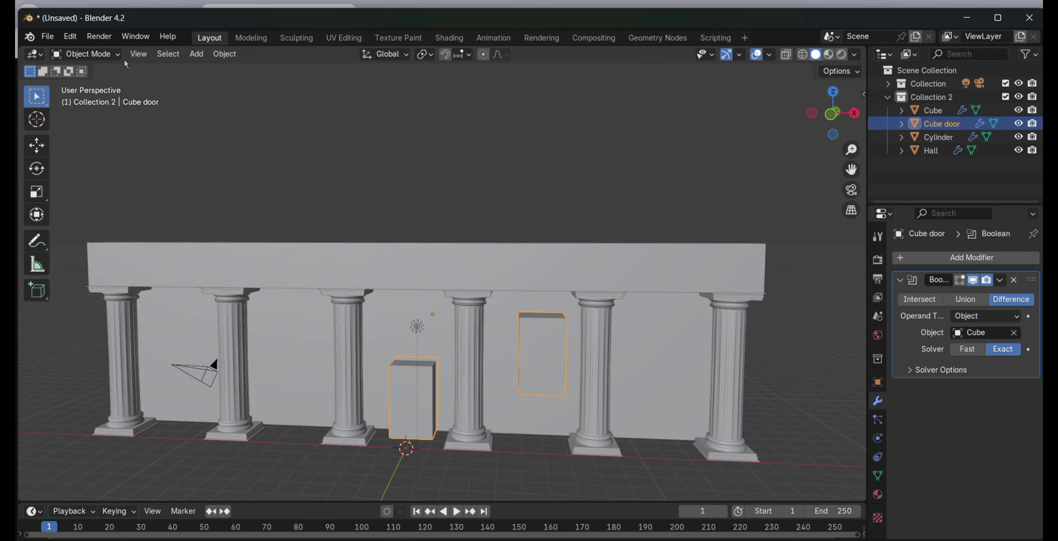
click(86, 54)
click(100, 85)
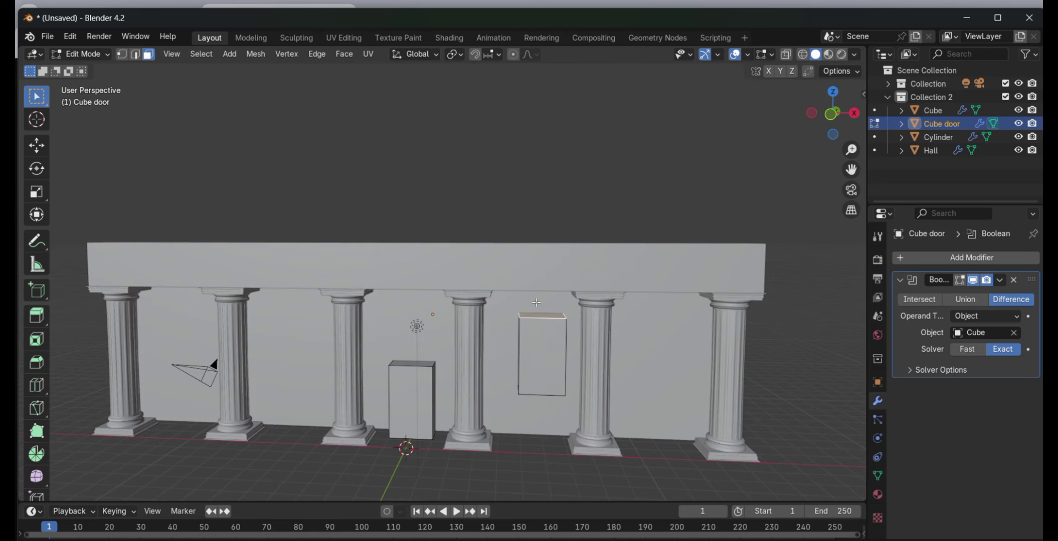
key(Tab)
- Copy the window box to the remaining window spots, then hide the cutter to inspect the openings
click(540, 312)
key(KP_1)
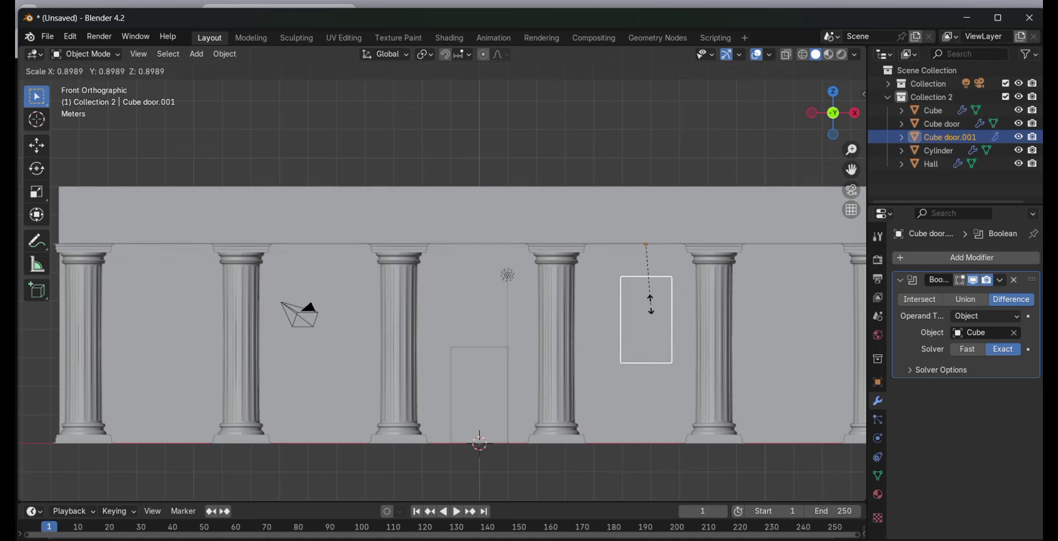
key(shift+d)
click(483, 281)
key(shift+d)
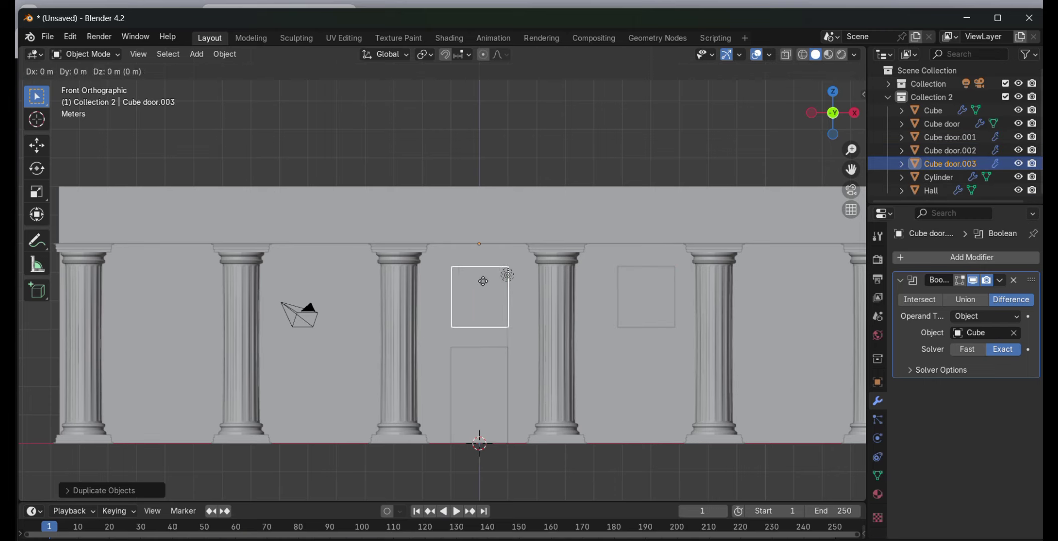
key(ctrl+z)
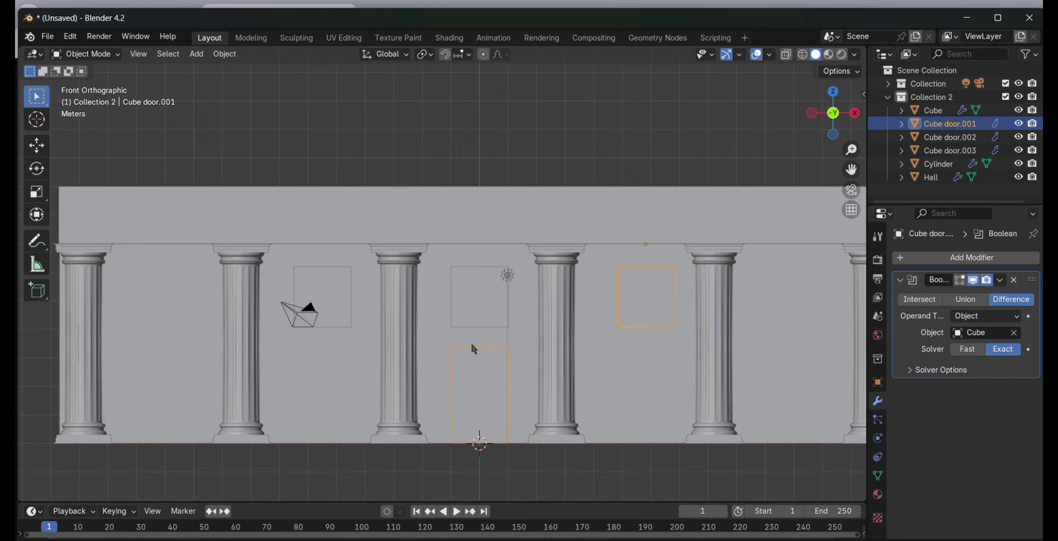
shift+click(469, 316)
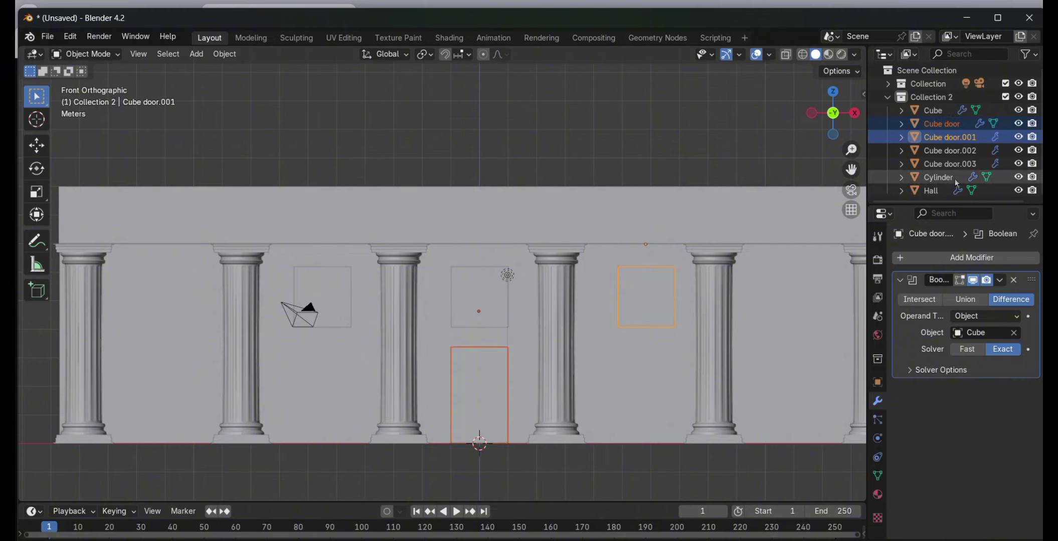
drag(833, 113, 834, 130)
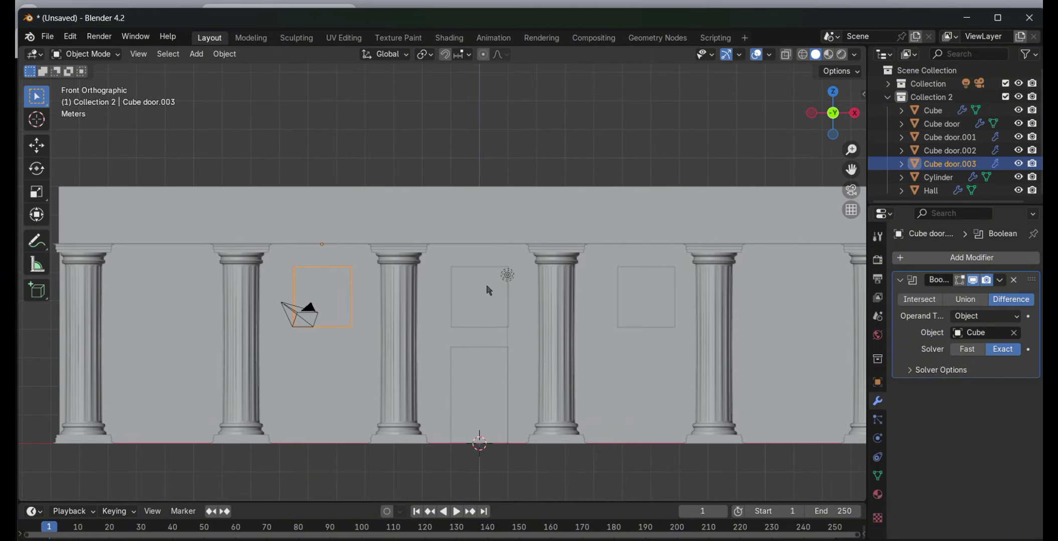
key(h)
drag(833, 113, 810, 205)
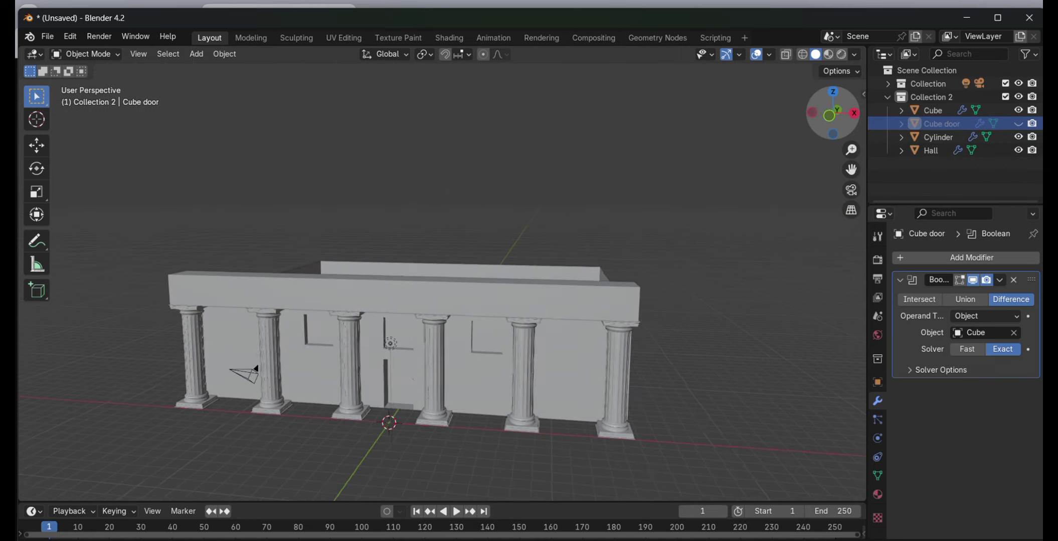
- Hide the combined cutter box and put the Cube roof slab into Edit Mode
click(826, 105)
drag(826, 105, 823, 125)
click(833, 95)
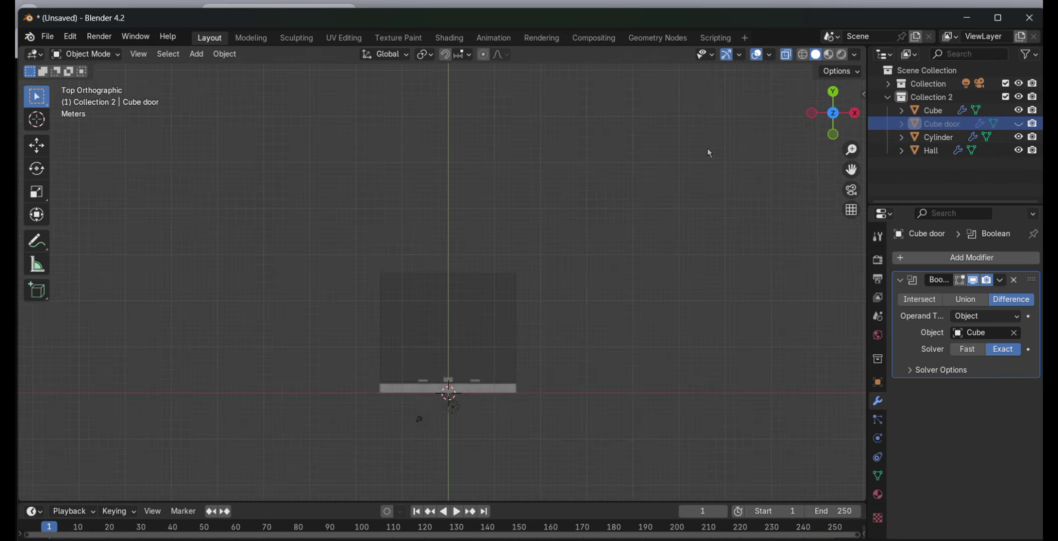
key(Tab)
scroll(163, 182, up, 2)
click(83, 54)
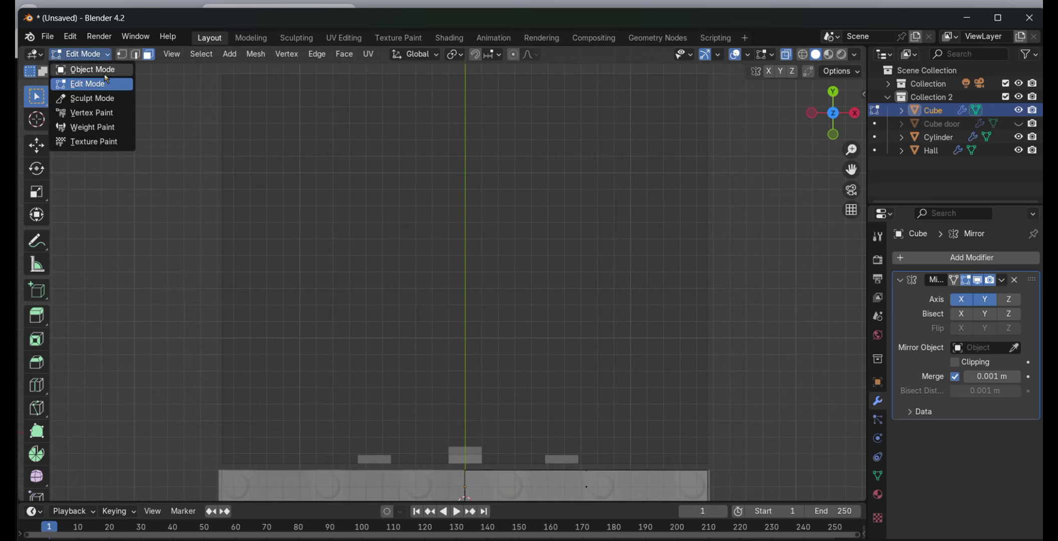
scroll(376, 472, down, 2)
key(Tab)
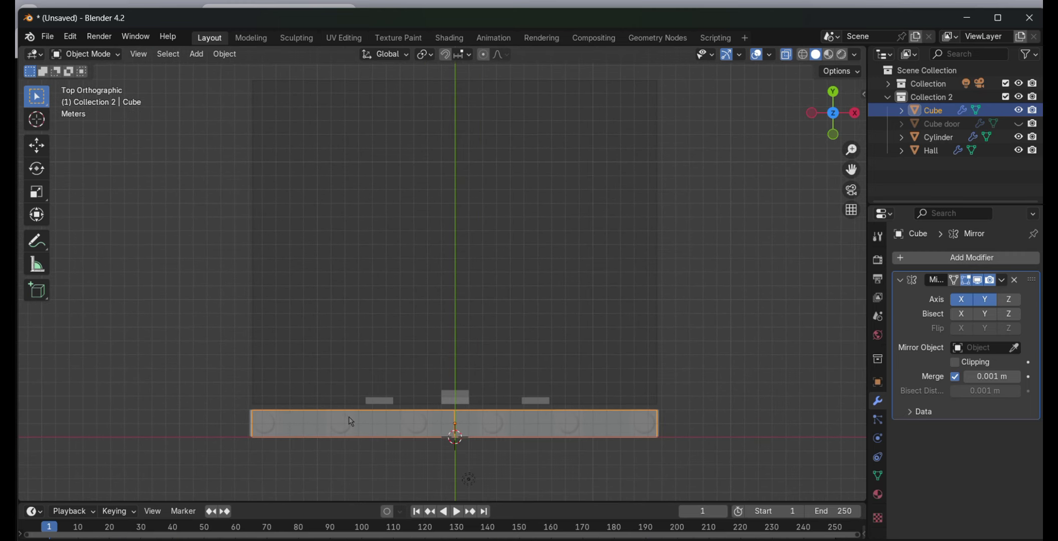
key(Tab)
- Select the beam's top edge and check it from front, top and right views
middle_drag(364, 392, 368, 349)
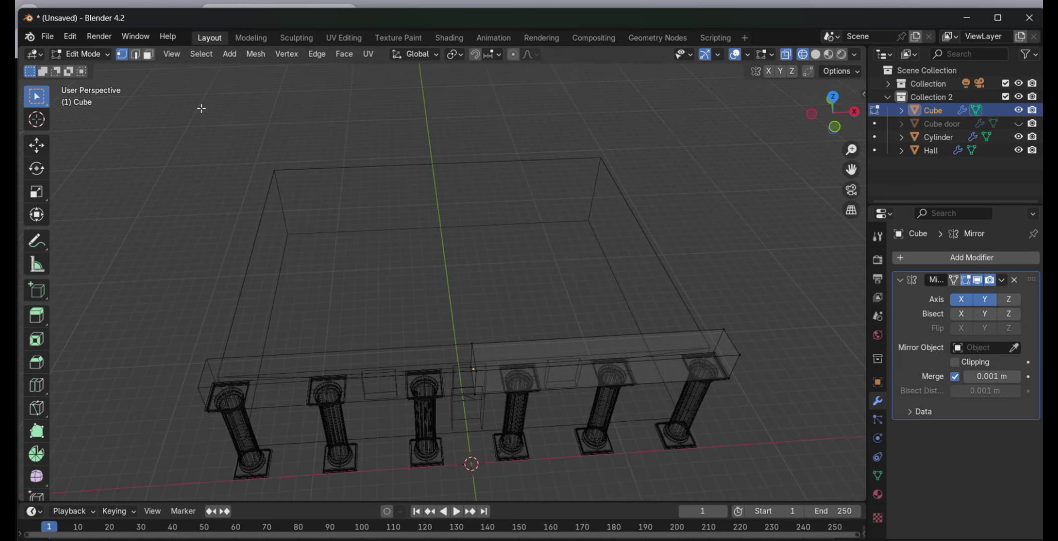
scroll(416, 378, up, 5)
scroll(276, 314, down, 5)
click(580, 298)
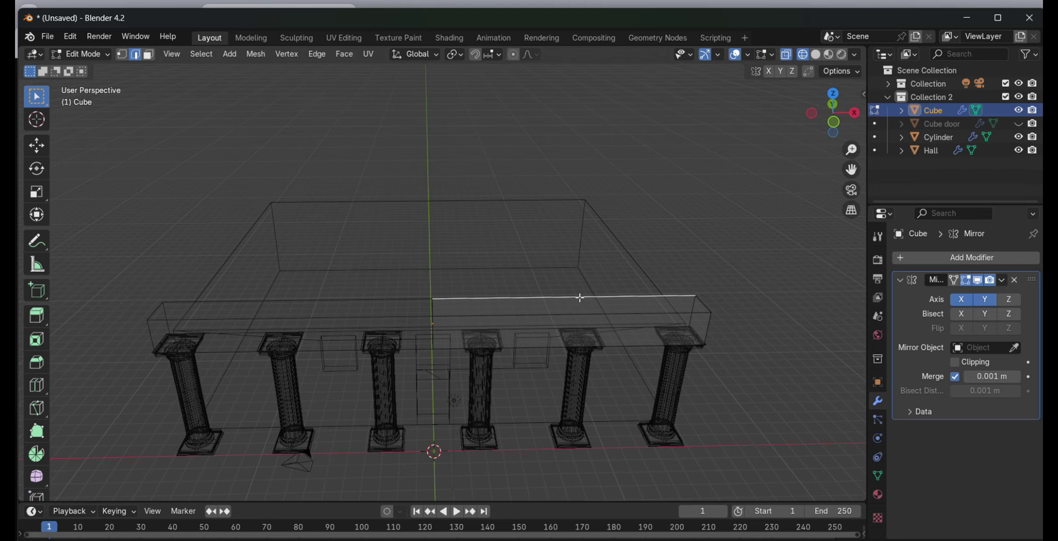
key(KP_1)
key(KP_7)
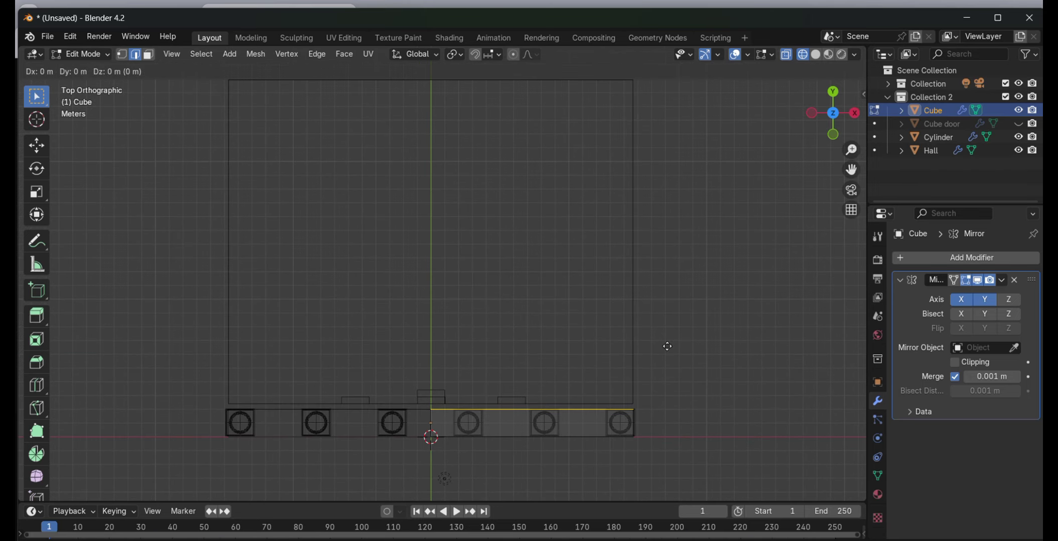
key(Escape)
shift+middle_drag(671, 333, 663, 356)
key(Escape)
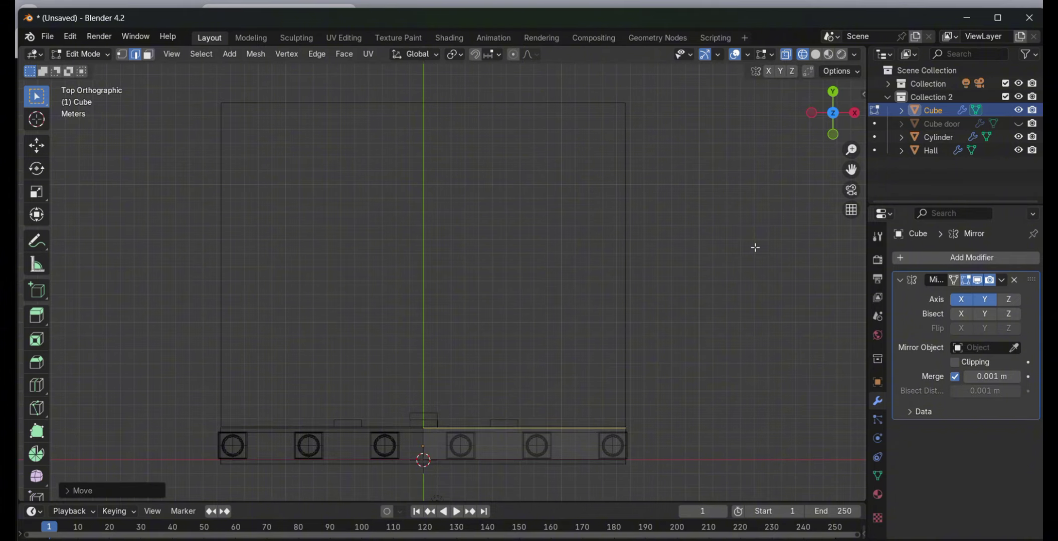
middle_drag(756, 245, 782, 251)
key(KP_3)
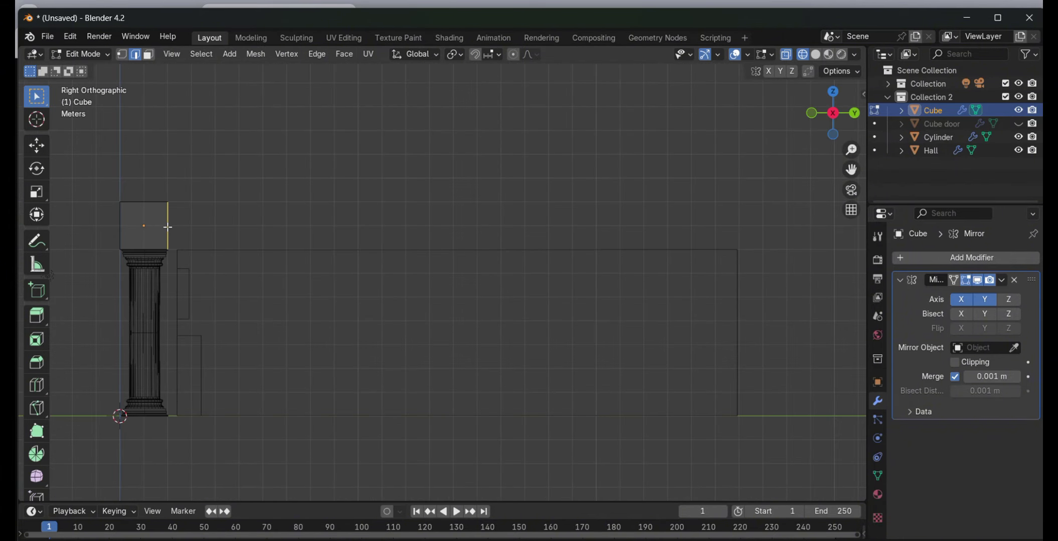
key(Escape)
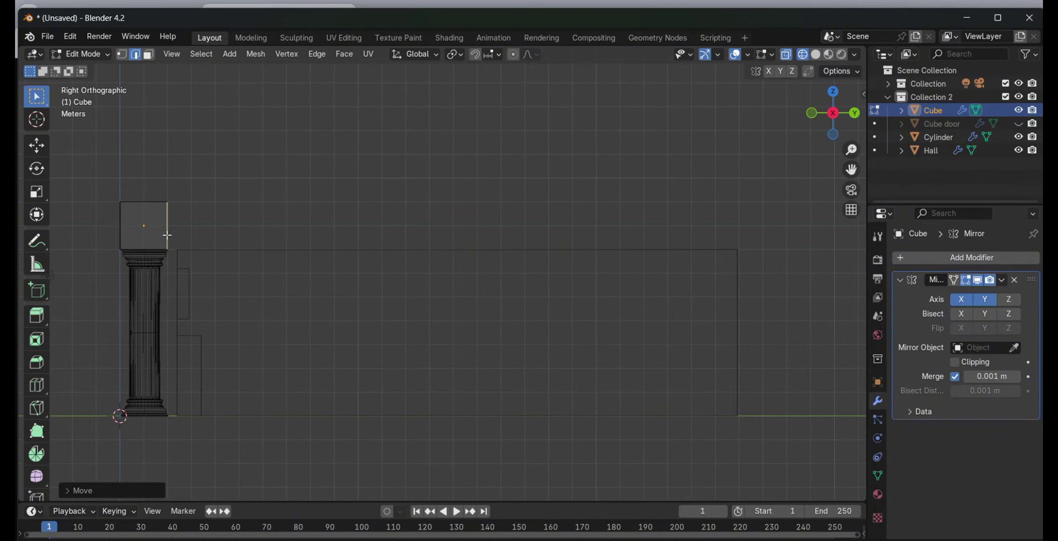
drag(832, 111, 808, 115)
- Toggle Z mirroring on and off, then return to the right side view
click(1008, 300)
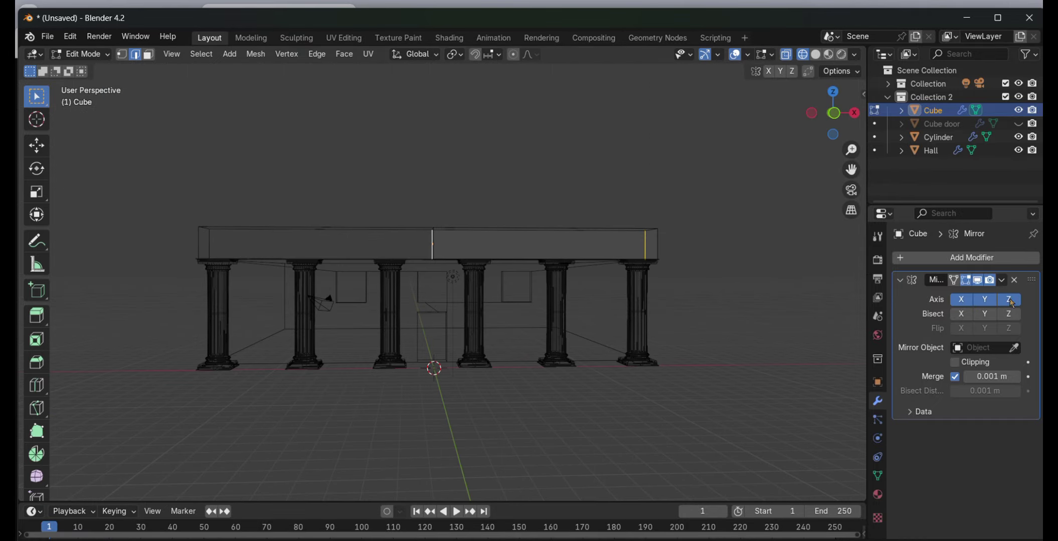
click(1012, 302)
key(KP_3)
middle_drag(251, 250, 111, 215)
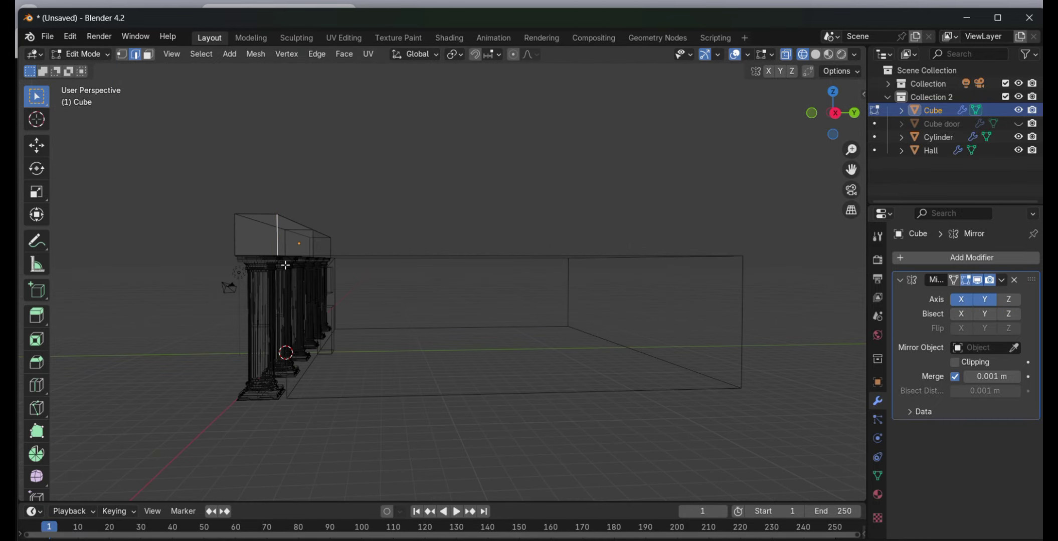
key(Escape)
key(KP_3)
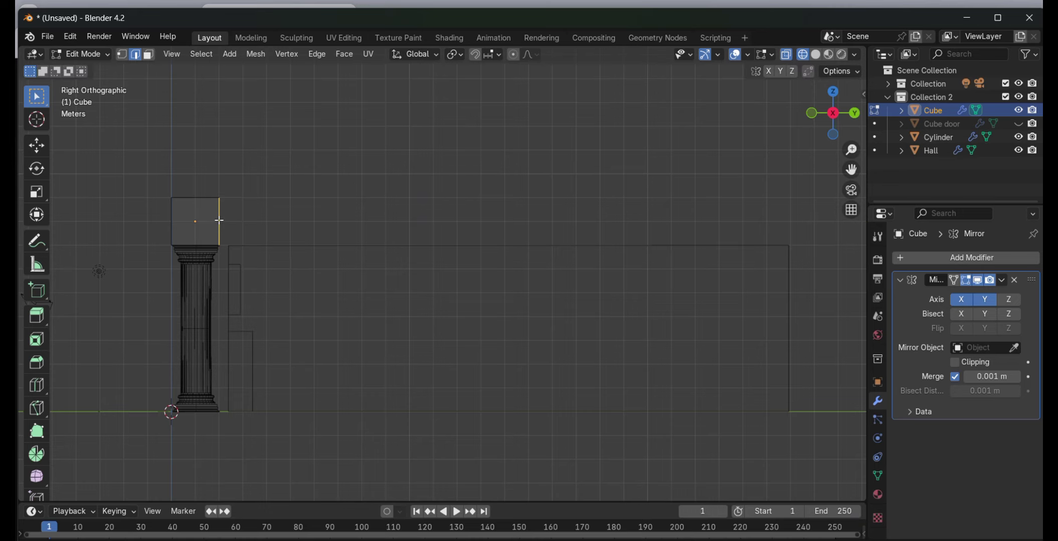
- Drag the roof's end edge along Y so the slab spans the hall's full length
key(g)
key(y)
click(221, 217)
drag(833, 113, 823, 121)
click(833, 113)
key(g)
click(247, 223)
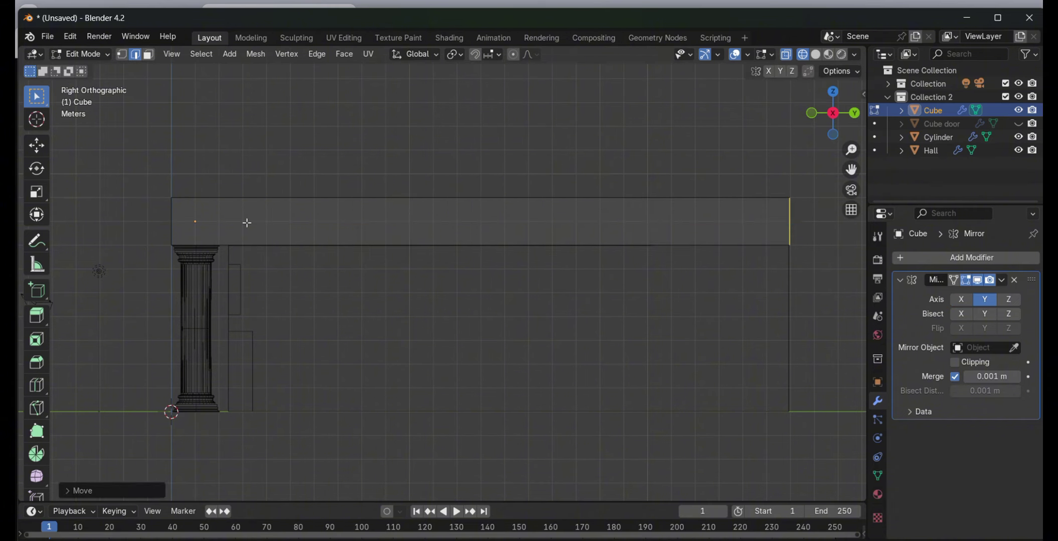
drag(852, 150, 853, 179)
scroll(513, 139, up, 2)
click(515, 139)
- Raise the Hall's top wall edges along Z toward the roof slab
key(g)
click(463, 262)
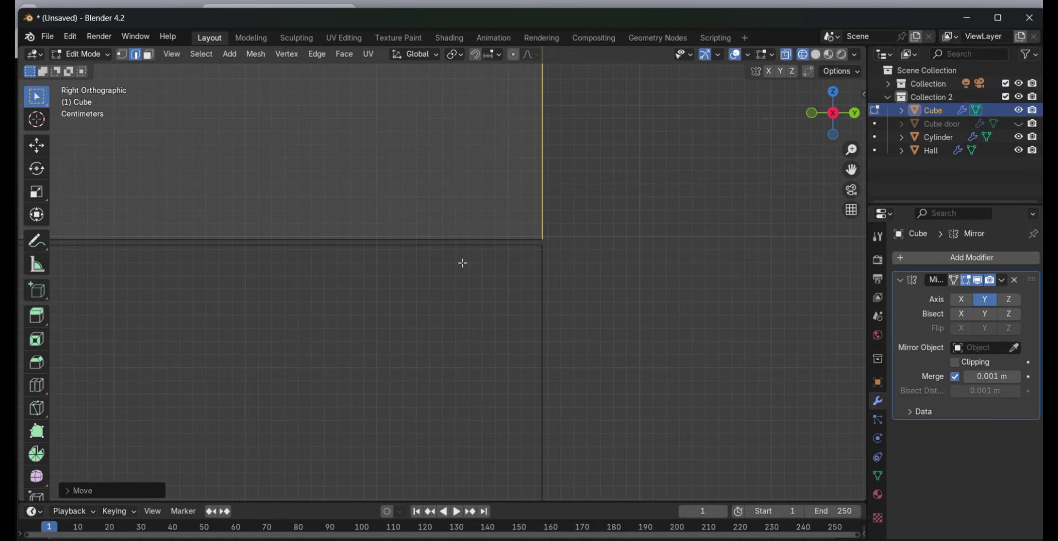
key(ctrl+z)
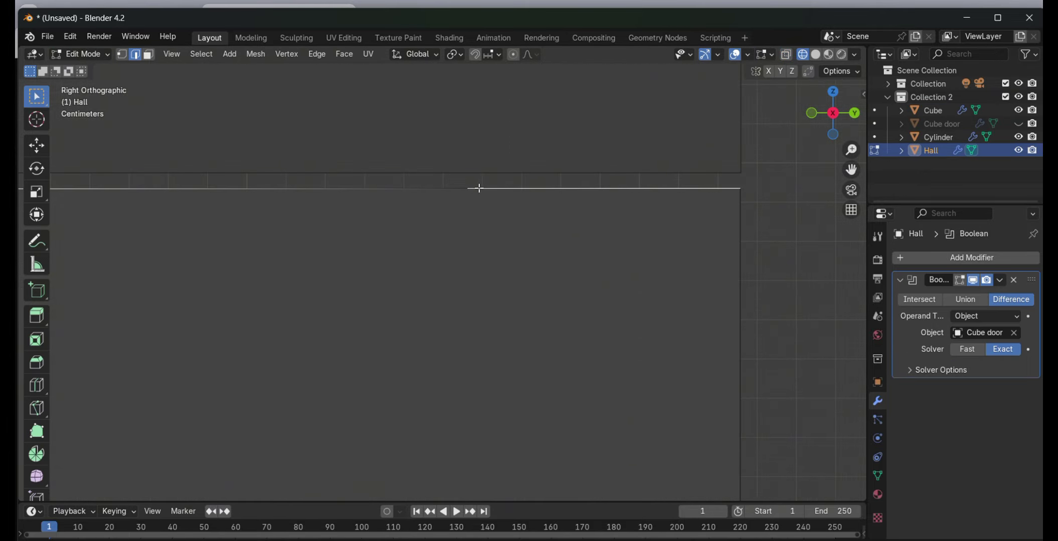
scroll(662, 227, down, 2)
drag(852, 170, 851, 170)
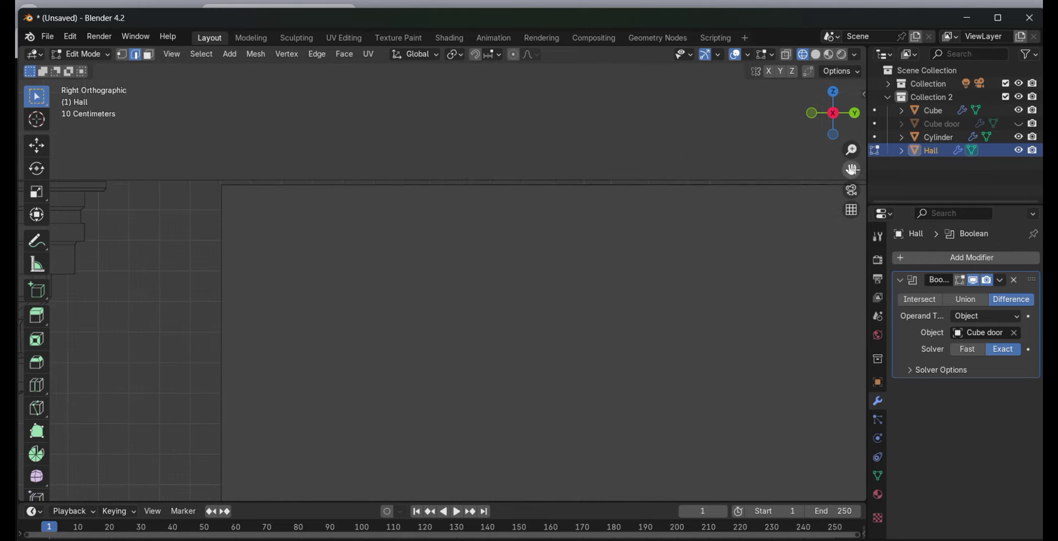
click(271, 182)
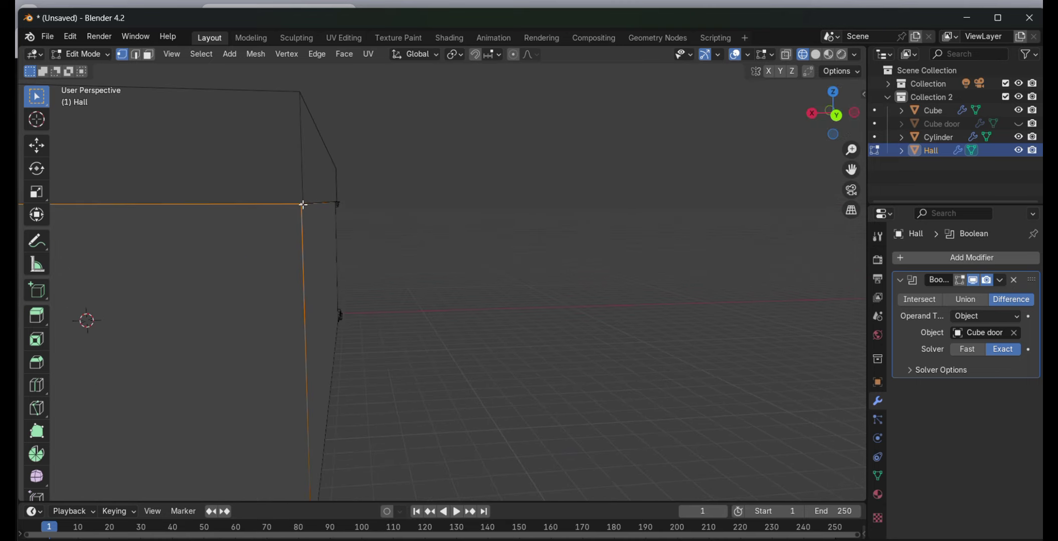
drag(830, 126, 602, 246)
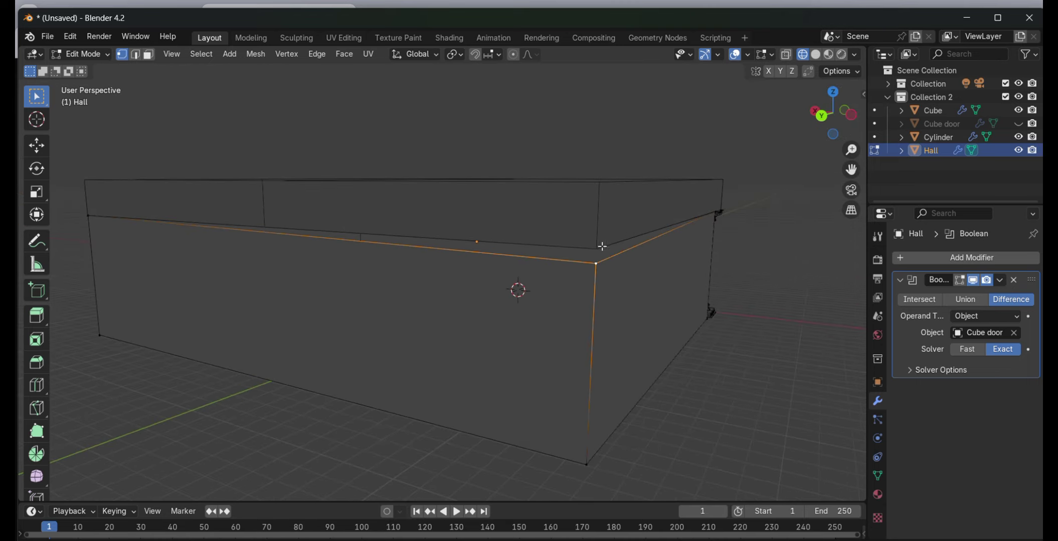
middle_drag(602, 245, 791, 170)
- Select the hall's top corner vertices and merge them together
key(Tab)
key(a)
key(Tab)
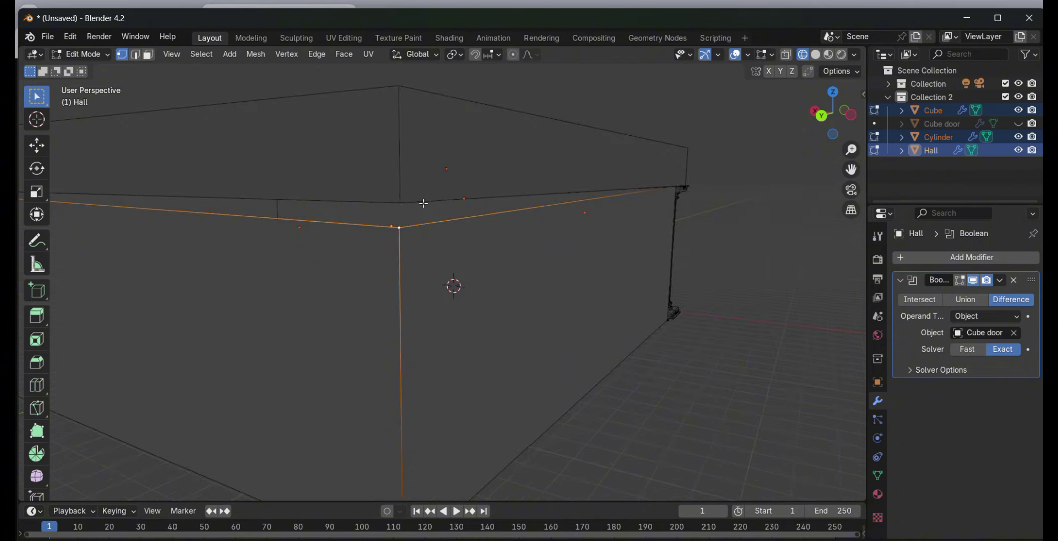
key(2)
drag(832, 113, 761, 248)
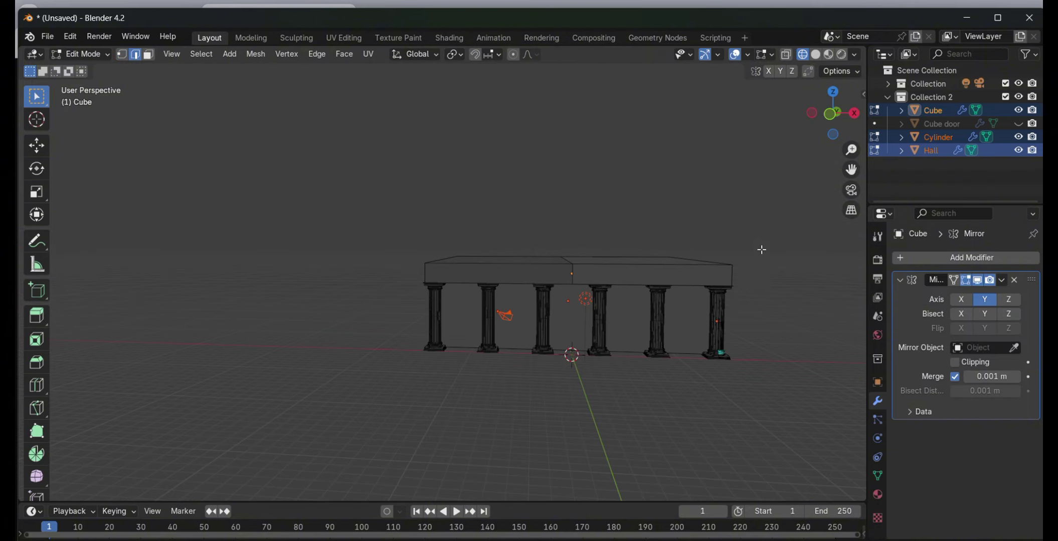
scroll(442, 362, up, 5)
key(1)
click(327, 261)
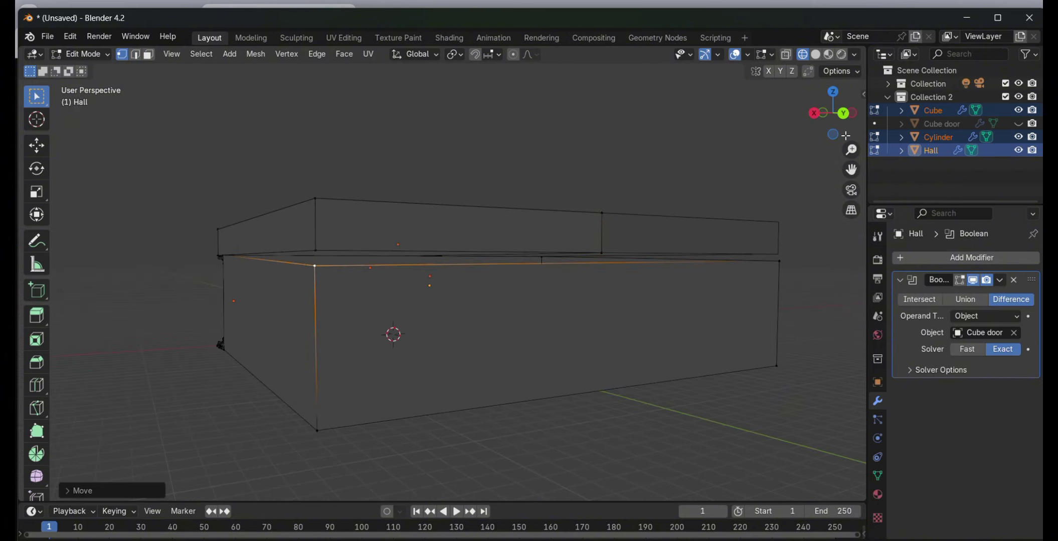
drag(846, 135, 782, 151)
shift+click(486, 275)
key(m)
click(531, 308)
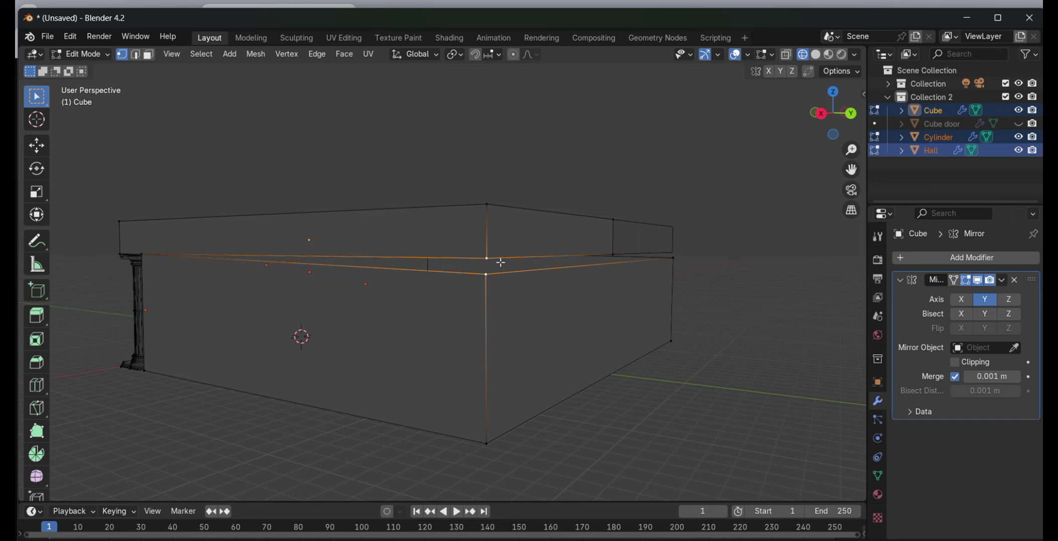
- In right side view, collapse the corner vertices and reposition the hall geometry
key(g)
key(KP_3)
scroll(557, 251, up, 3)
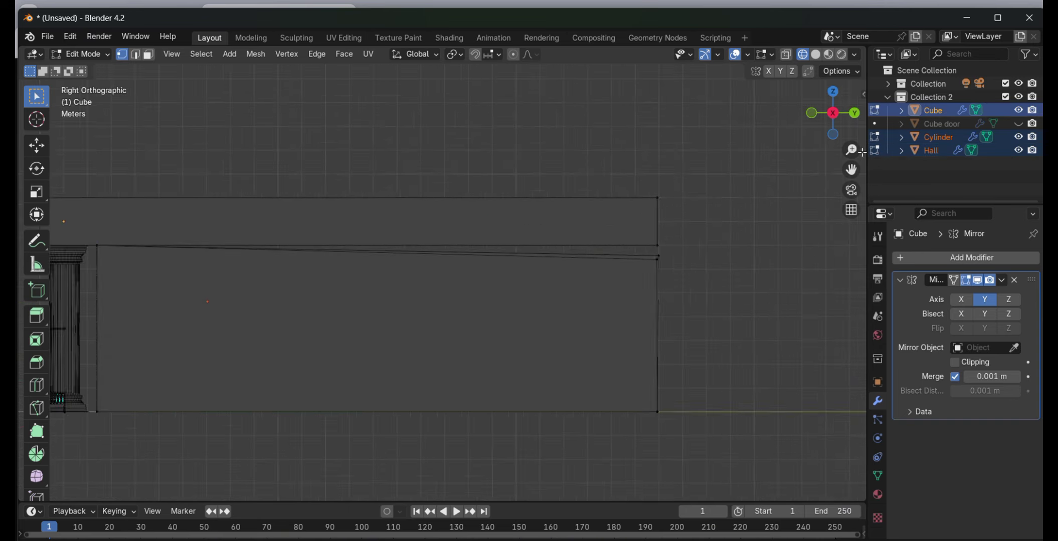
scroll(557, 251, up, 3)
click(442, 224)
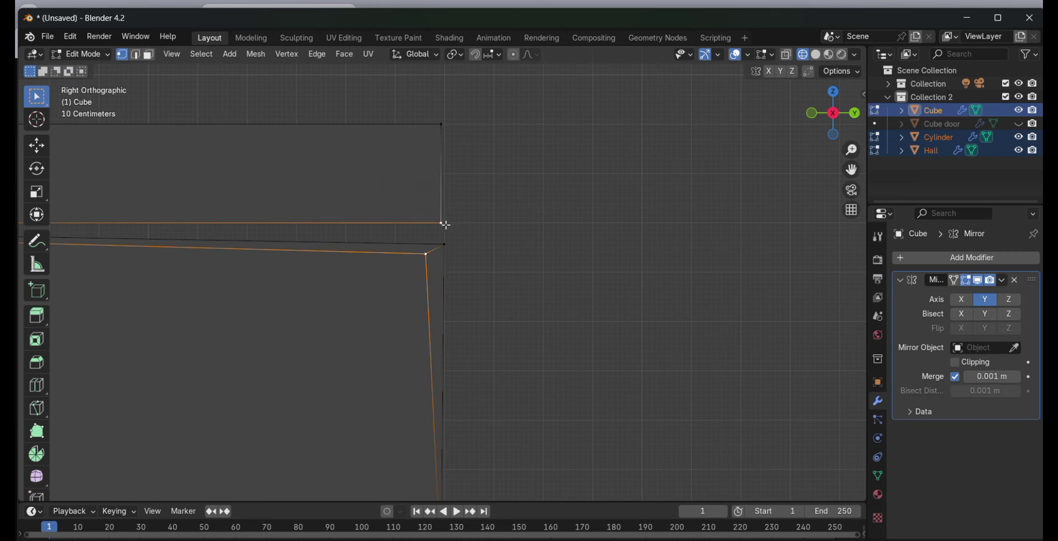
click(440, 252)
key(g)
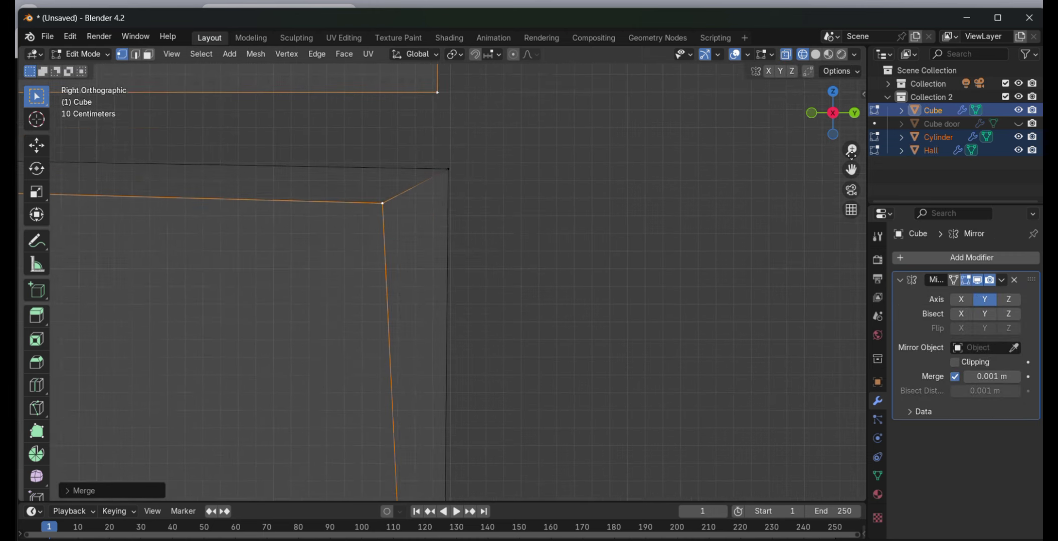
click(475, 283)
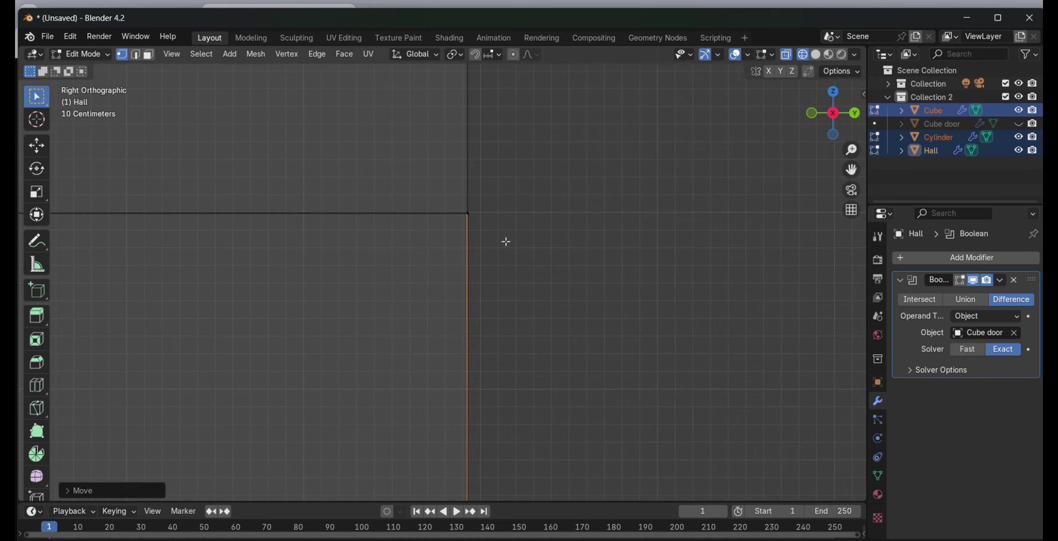
- Move the top edges up flush under the roof and return to Object Mode
mouse_move(503, 239)
middle_down()
mouse_move(577, 221)
mouse_move(751, 293)
mouse_move(651, 307)
mouse_move(773, 238)
middle_up()
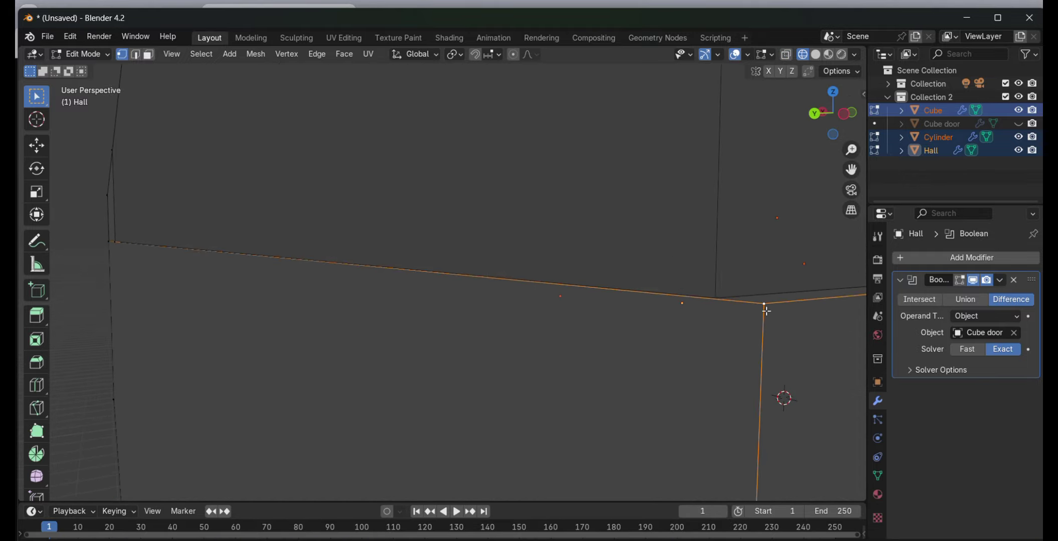
click(832, 115)
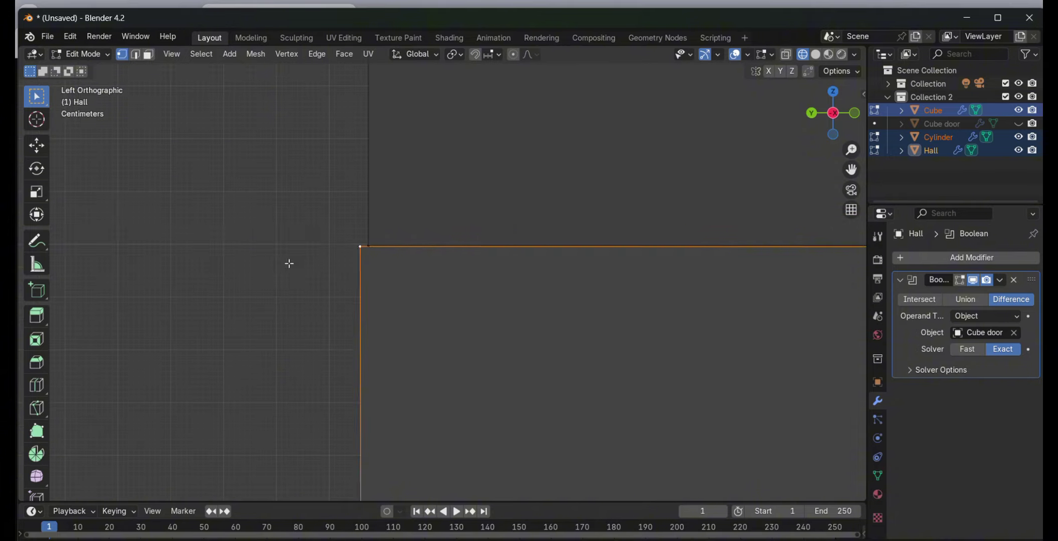
key(g)
click(367, 261)
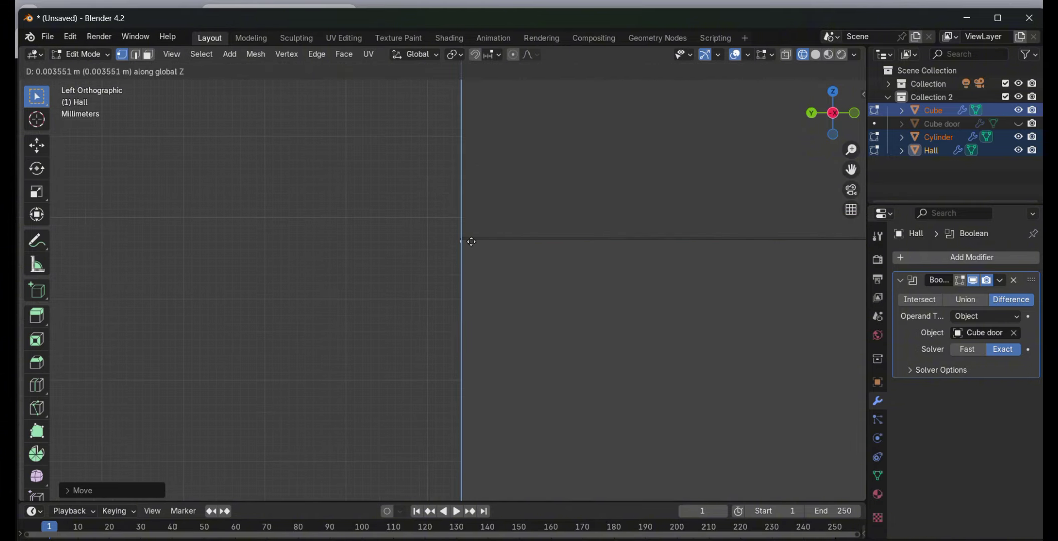
key(KP_1)
key(Tab)
click(443, 211)
mouse_move(443, 211)
middle_down()
mouse_move(648, 221)
mouse_move(497, 210)
middle_up()
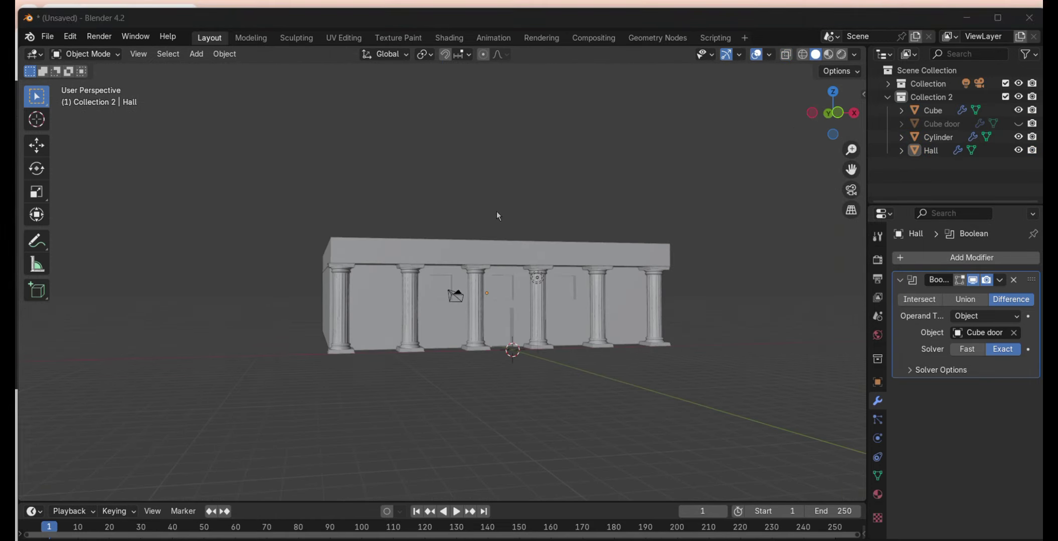
- Scale the Hall narrower along X in front view
key(KP_1)
click(261, 320)
key(s)
key(x)
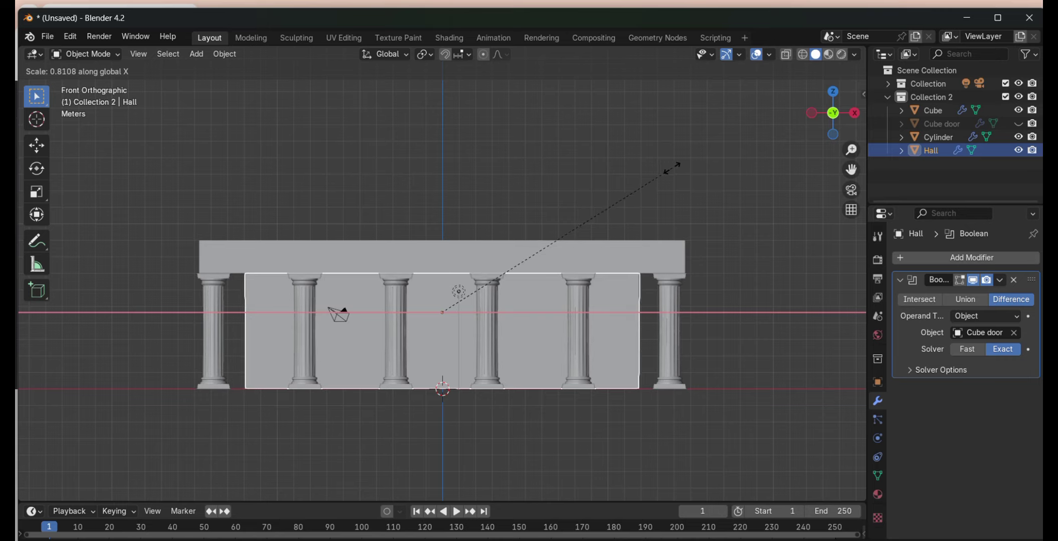
click(672, 168)
- Switch the columns' Mirror modifier from X/Z axes to the Y axis
mouse_move(672, 168)
middle_down()
mouse_move(626, 226)
mouse_move(607, 281)
middle_up()
click(607, 301)
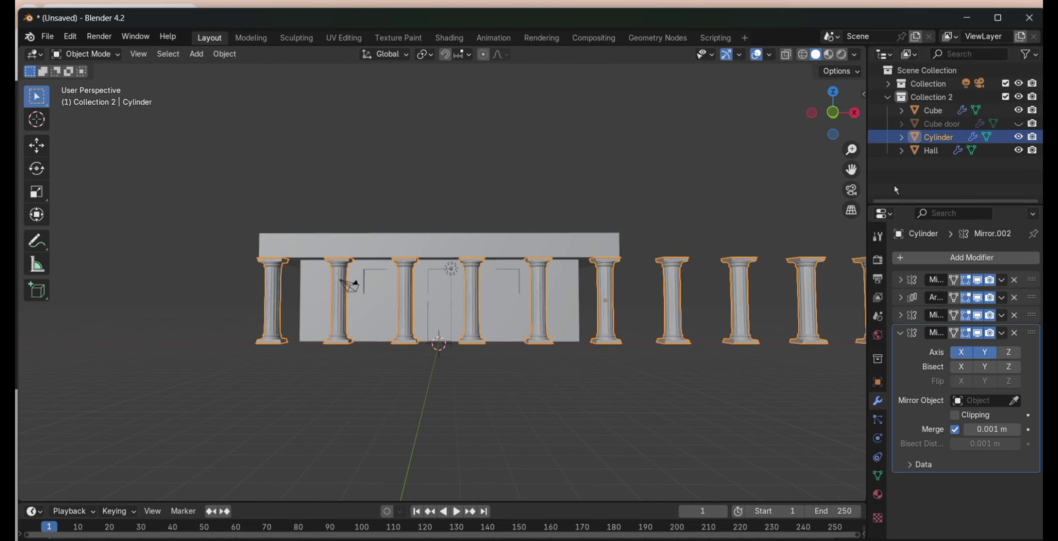
middle_drag(652, 201, 627, 166)
click(1008, 352)
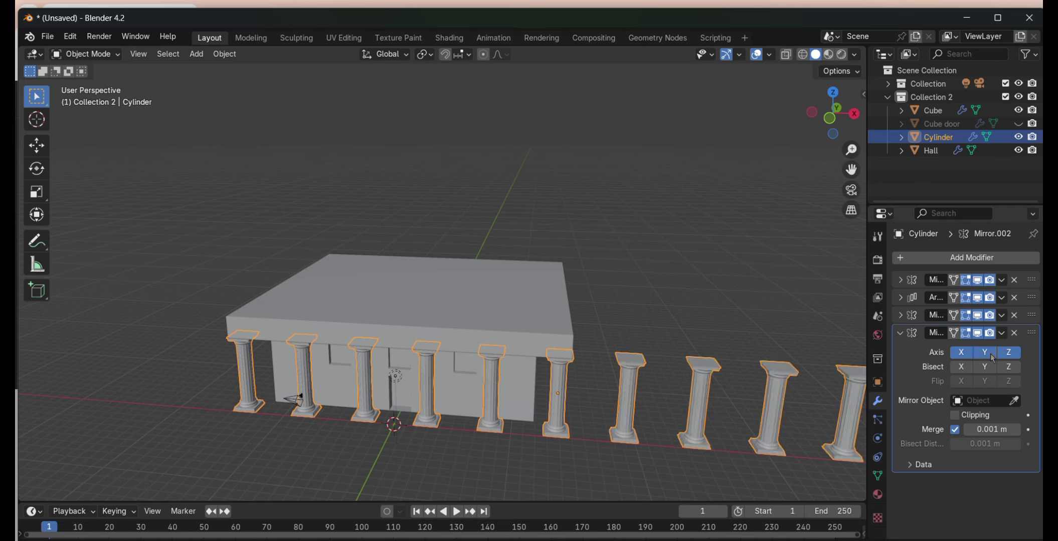
click(987, 353)
click(961, 352)
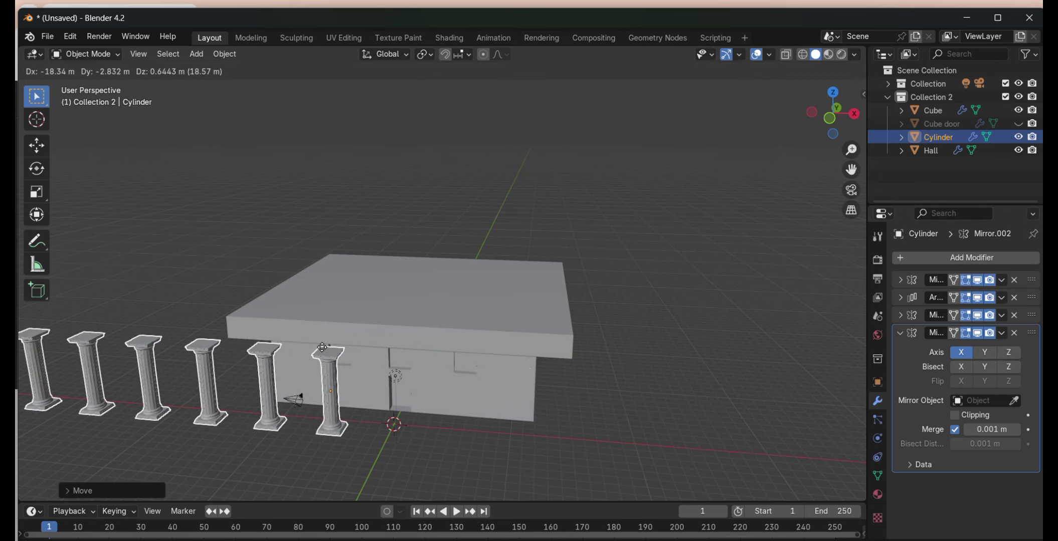
click(985, 352)
click(1013, 401)
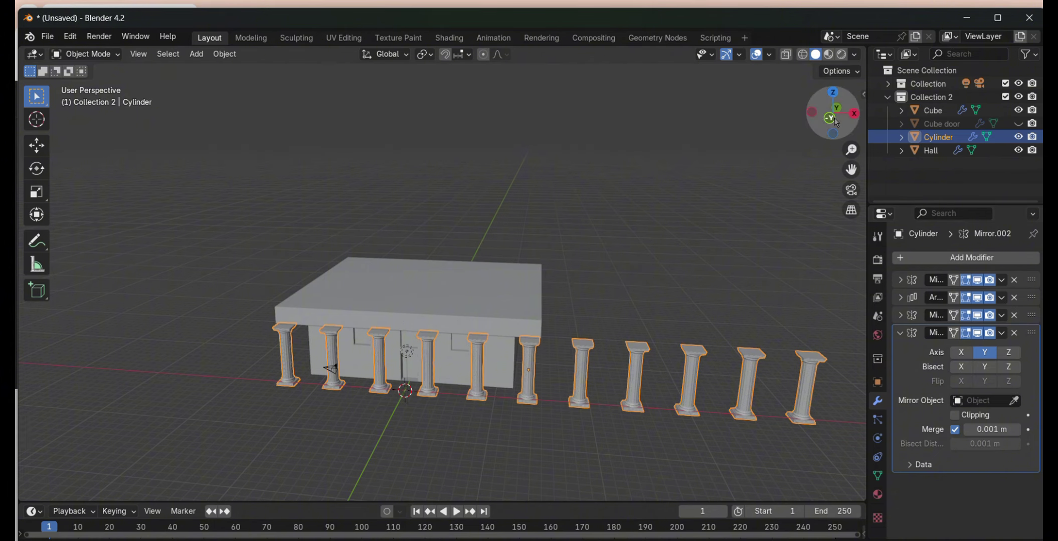
mouse_move(508, 349)
middle_down()
mouse_move(451, 326)
mouse_move(536, 300)
middle_up()
key(Escape)
click(978, 401)
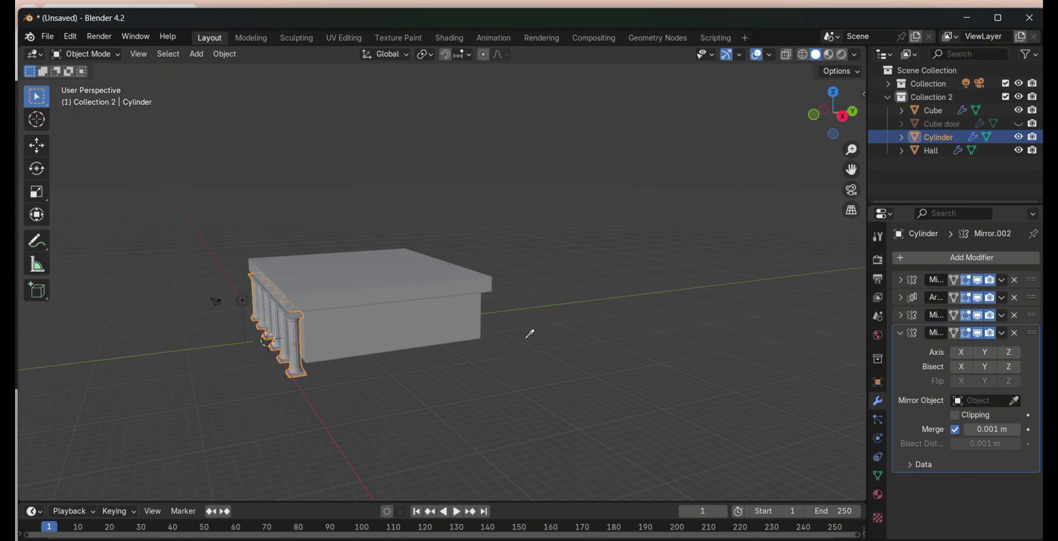
- Move the mirrored column row into position in front view
key(KP_1)
scroll(781, 223, up, 5)
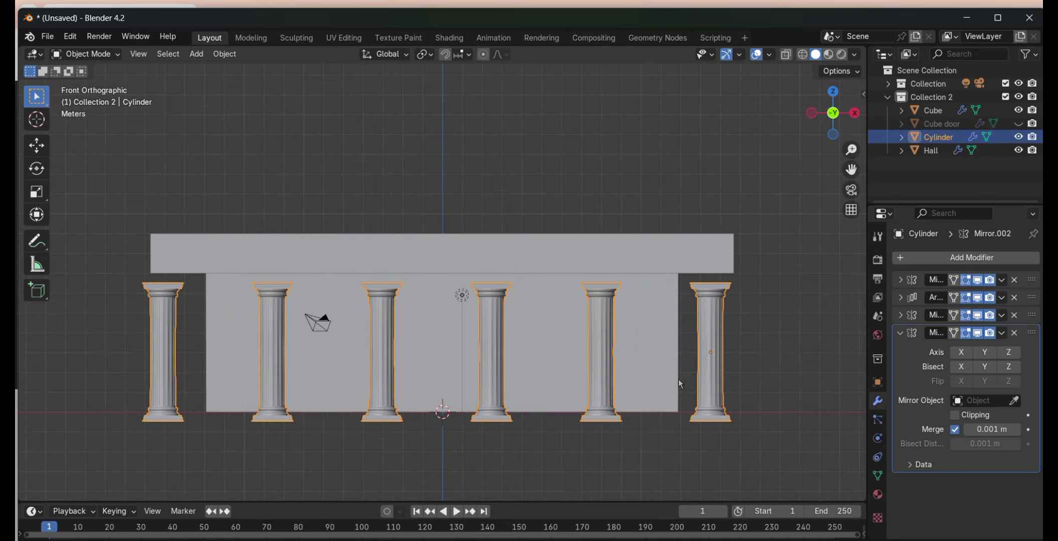
key(g)
click(781, 223)
scroll(781, 223, down, 3)
middle_drag(781, 223, 454, 309)
- Toggle the Y mirror's Bisect and Flip options, and try X/Z mirroring on the slab
click(985, 353)
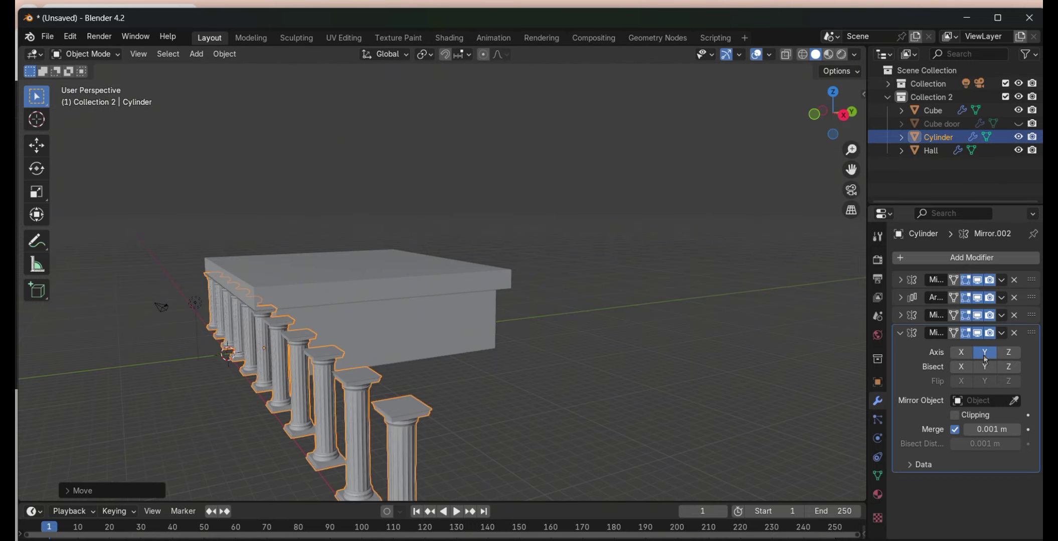
click(984, 367)
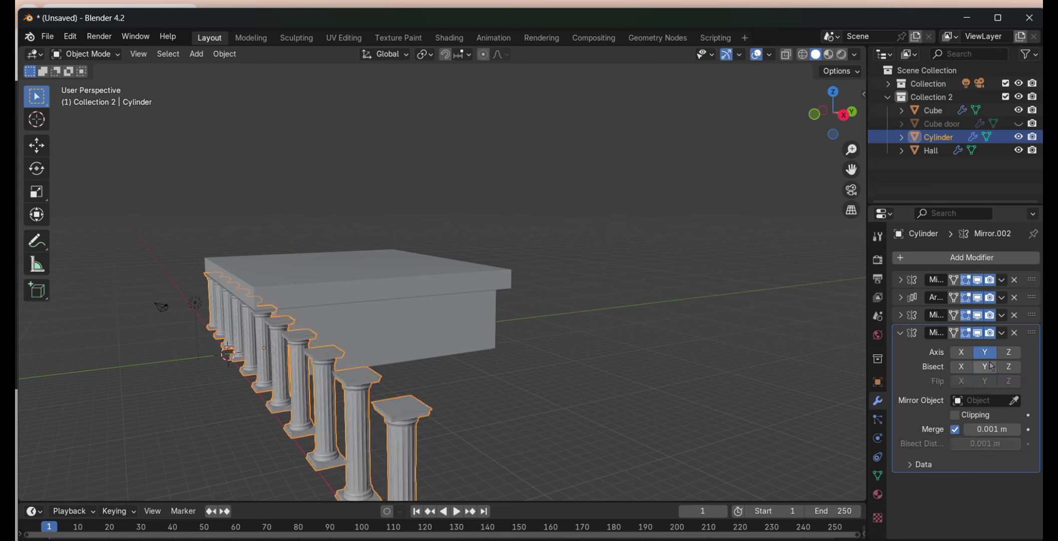
click(984, 367)
click(985, 381)
click(933, 110)
click(961, 299)
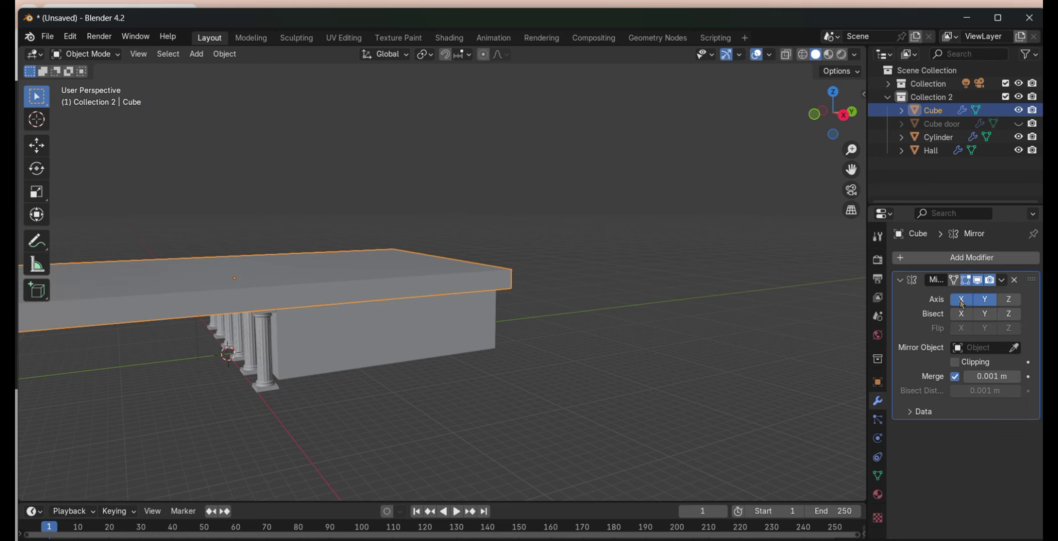
click(1011, 300)
drag(830, 120, 812, 121)
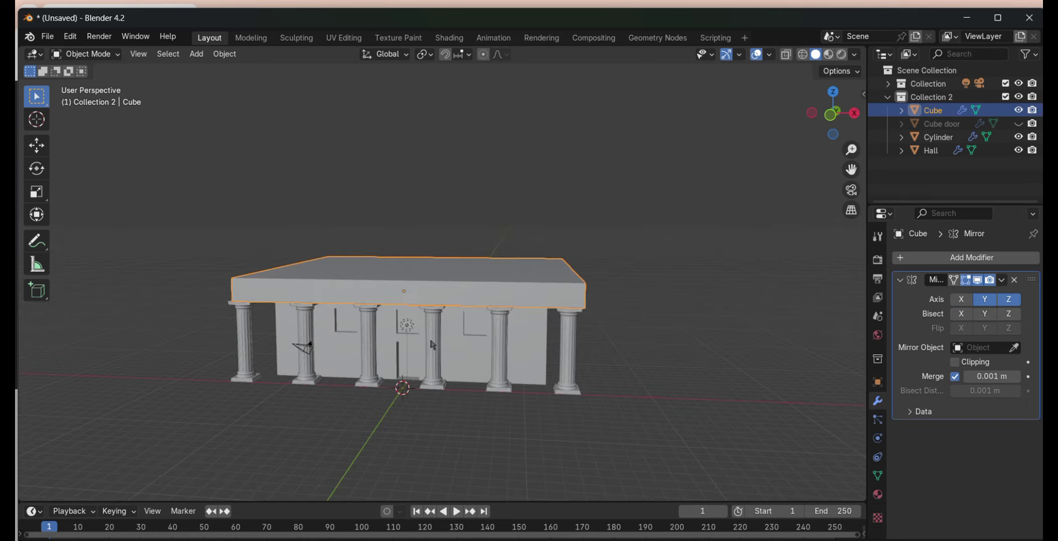
- Adjust the columns' Mirror.002 Y axis and mirror-object settings, then undo the last change
click(938, 137)
click(1009, 353)
click(985, 359)
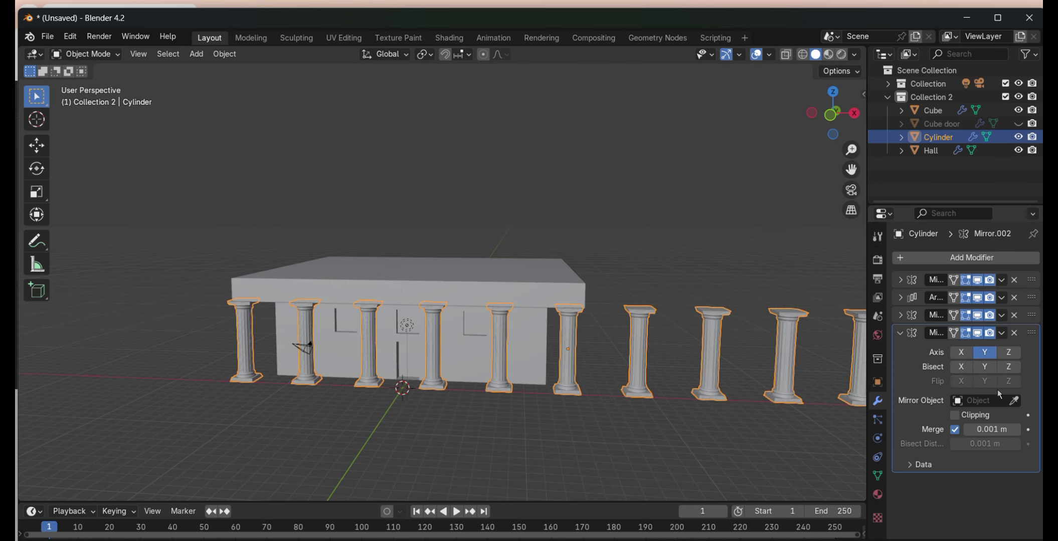
click(990, 401)
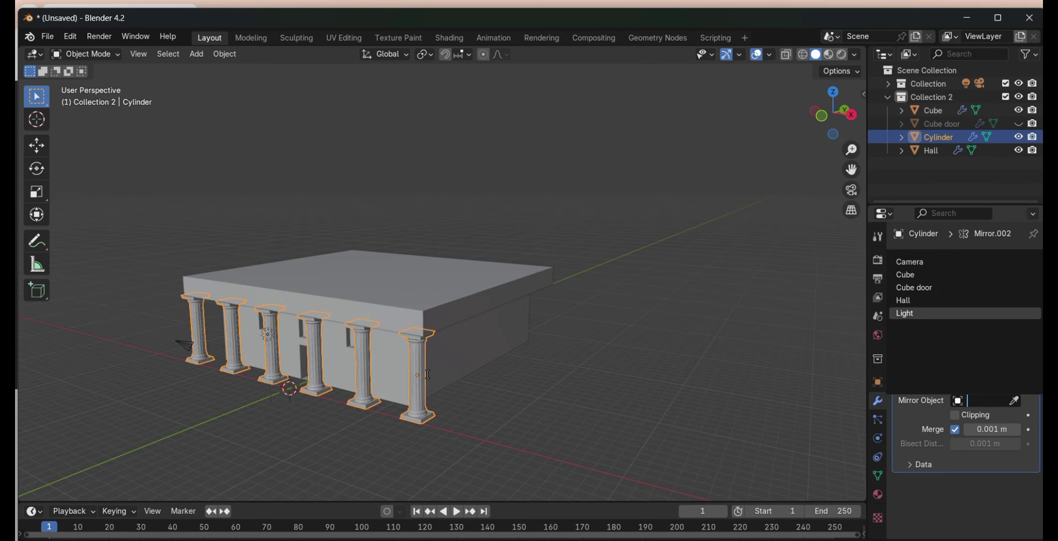
middle_drag(756, 312, 652, 301)
click(938, 137)
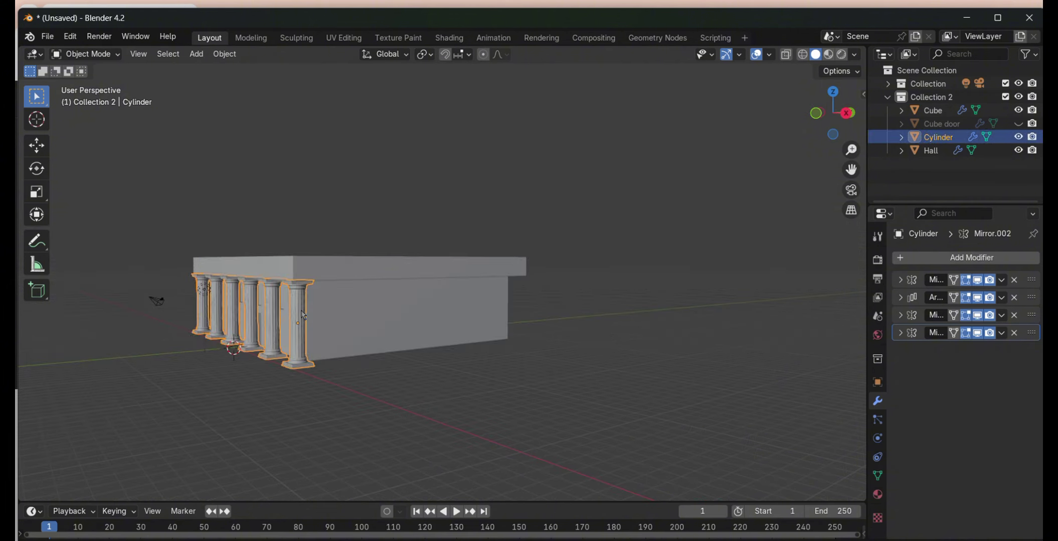
click(983, 333)
click(985, 345)
click(938, 137)
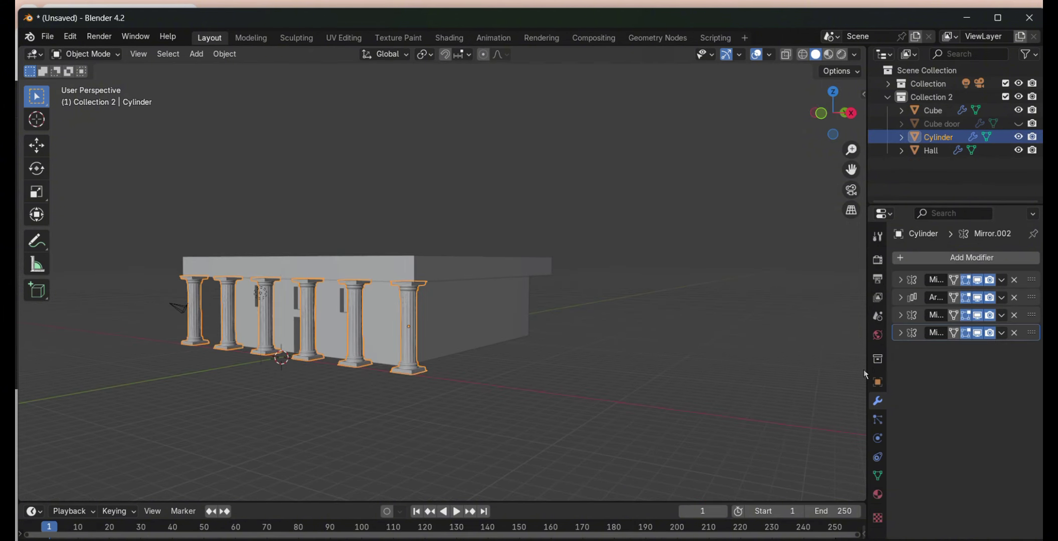
middle_drag(431, 308, 1003, 397)
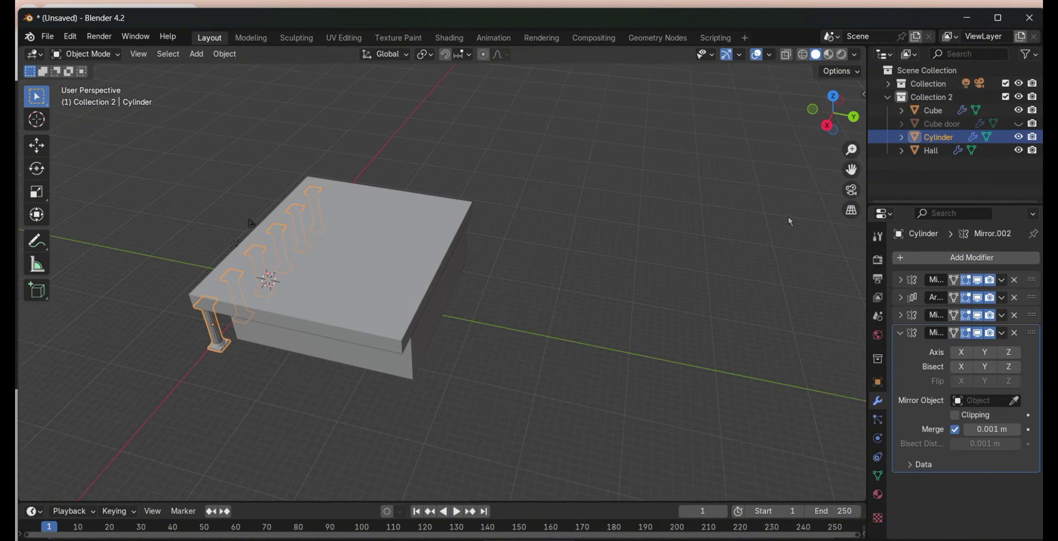
middle_drag(789, 222, 538, 255)
key(ctrl+z)
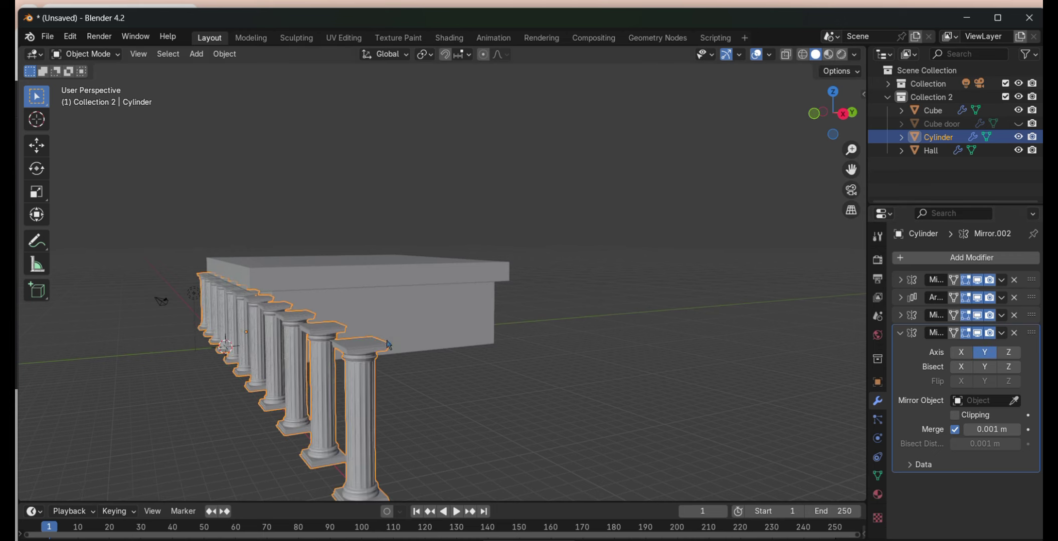
- Set the columns' mirror object to Cube and nudge a column along Y in side view
click(526, 315)
key(KP_3)
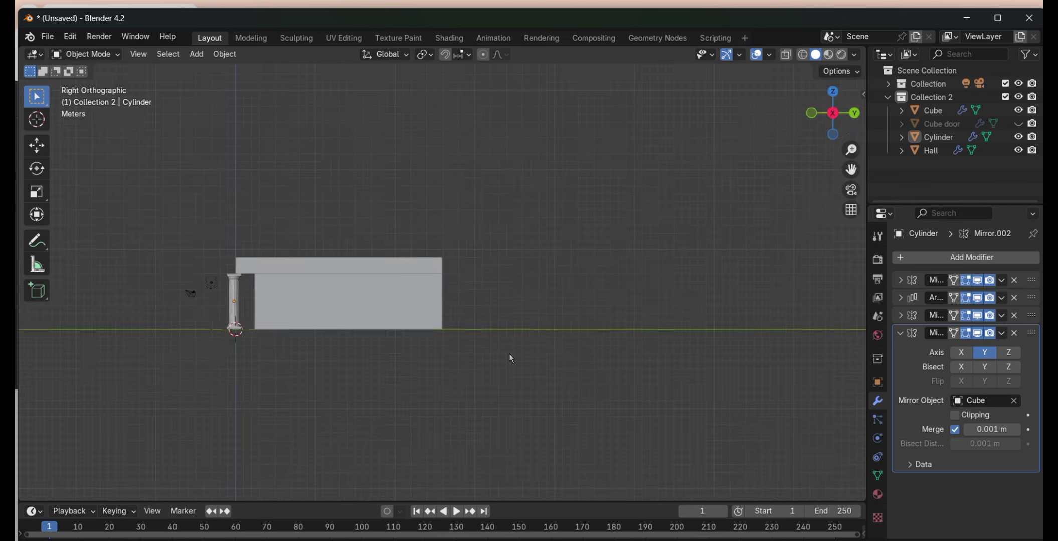
scroll(509, 354, up, 3)
scroll(441, 300, up, 3)
click(337, 348)
key(g)
key(y)
right_click(337, 348)
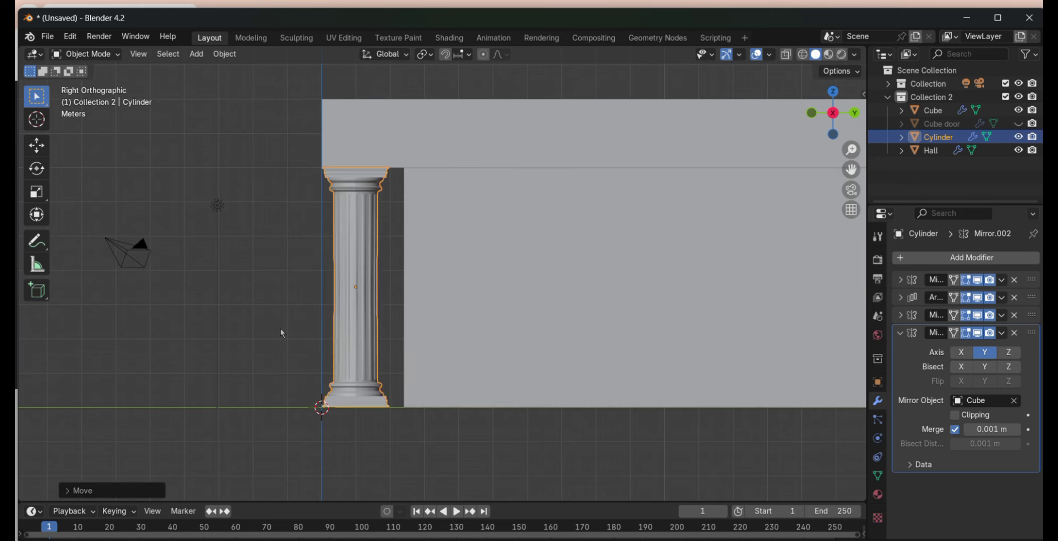
scroll(301, 296, down, 4)
middle_drag(336, 263, 326, 259)
- Enable X mirroring and, in X-ray top view, move the front columns along Y
click(963, 345)
key(alt+a)
key(KP_7)
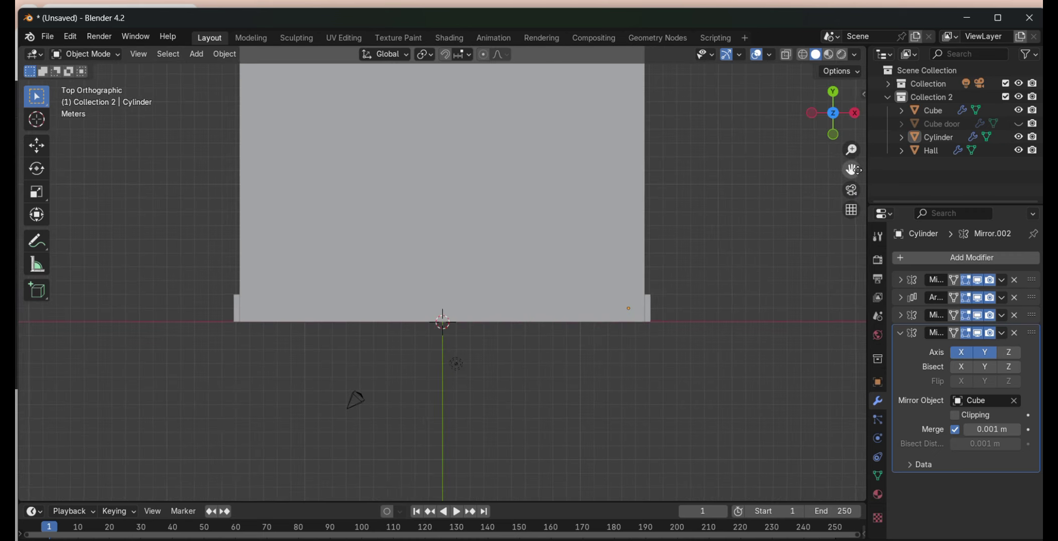
click(785, 54)
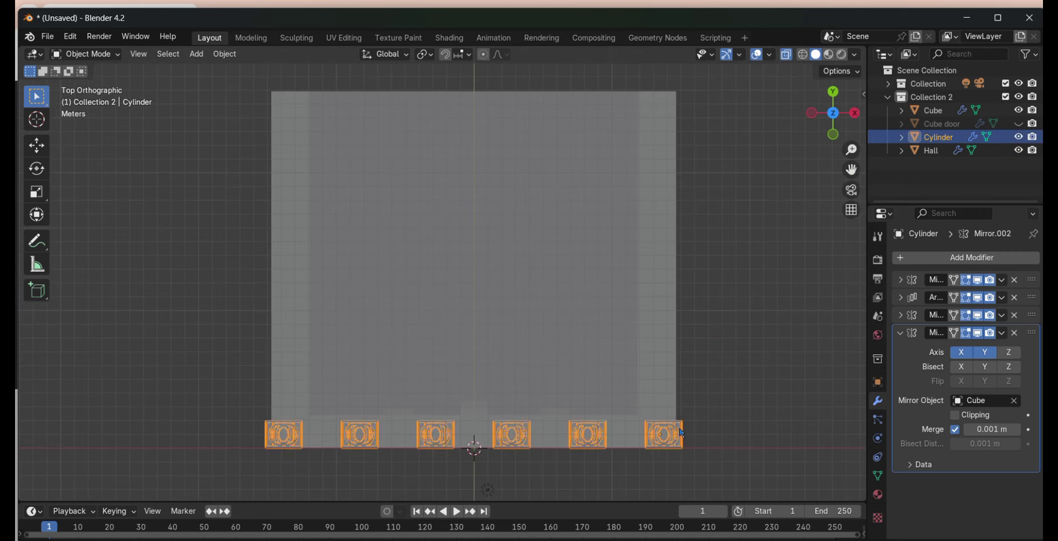
key(g)
key(y)
click(511, 252)
- Fine-tune the columns' Y position, cancelling the final move
key(g)
key(y)
click(512, 253)
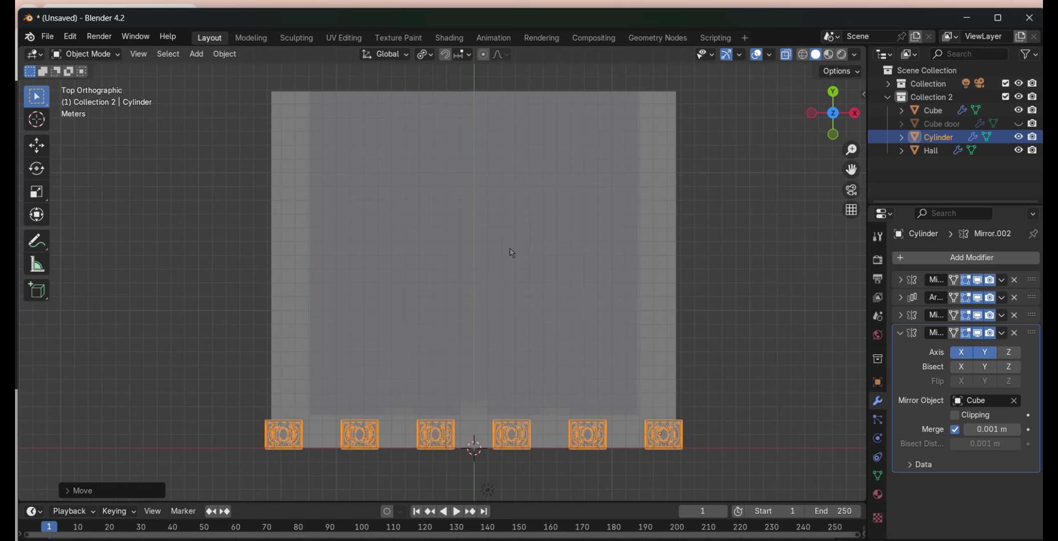
key(g)
key(y)
key(Escape)
drag(835, 132, 828, 106)
- Reselect the columns object, trial-delete and restore it, then enter Edit Mode
key(alt+a)
key(ctrl+z)
key(alt+a)
click(939, 137)
right_click(878, 137)
click(851, 156)
key(ctrl+z)
right_click(349, 365)
key(Tab)
- Select all column geometry in face mode, undo the change, and leave Edit Mode
key(3)
scroll(274, 202, down, 5)
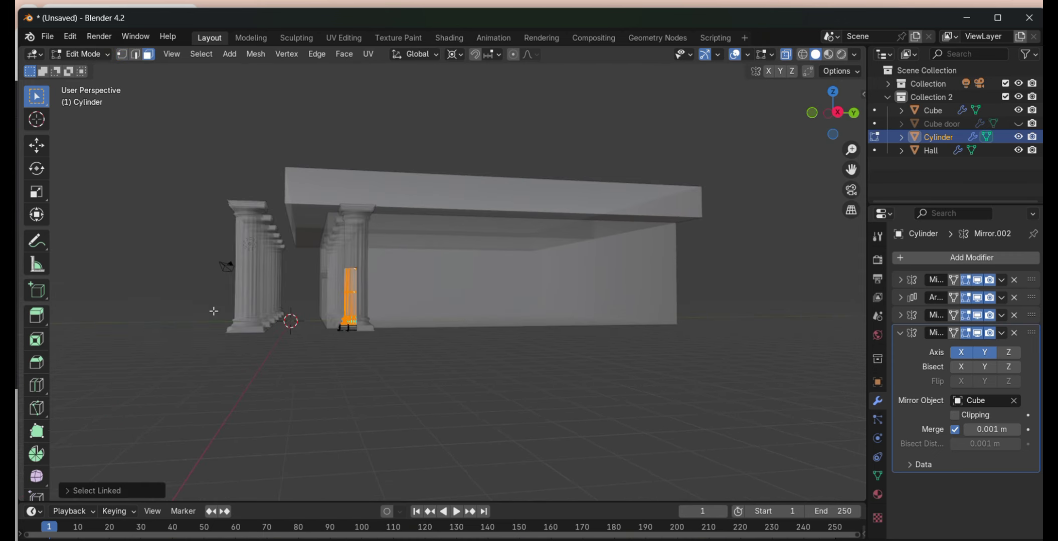
key(a)
key(ctrl+z)
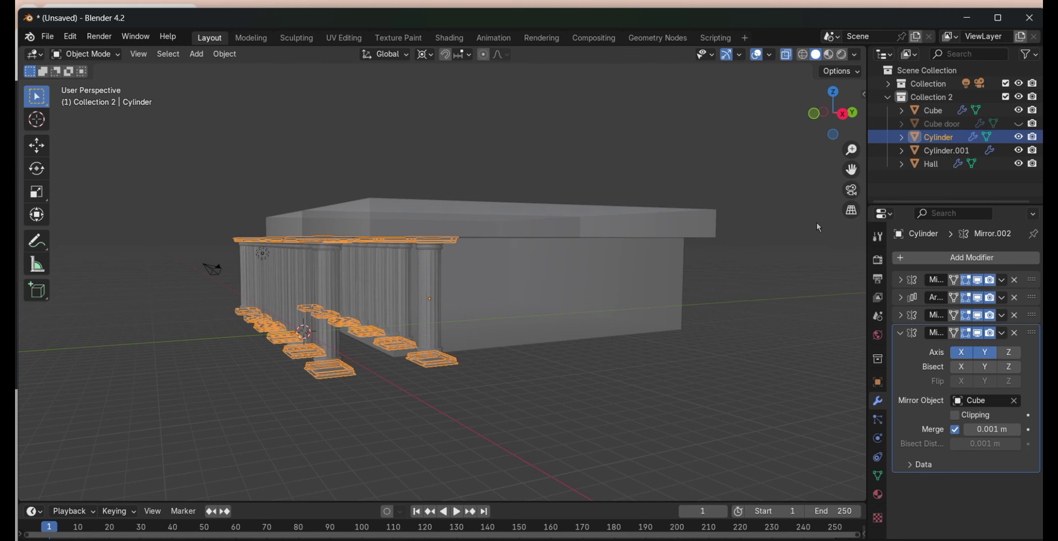
key(Tab)
key(Tab)
- Select the columns together with the Cube in top view and inspect them in Edit Mode
click(688, 303)
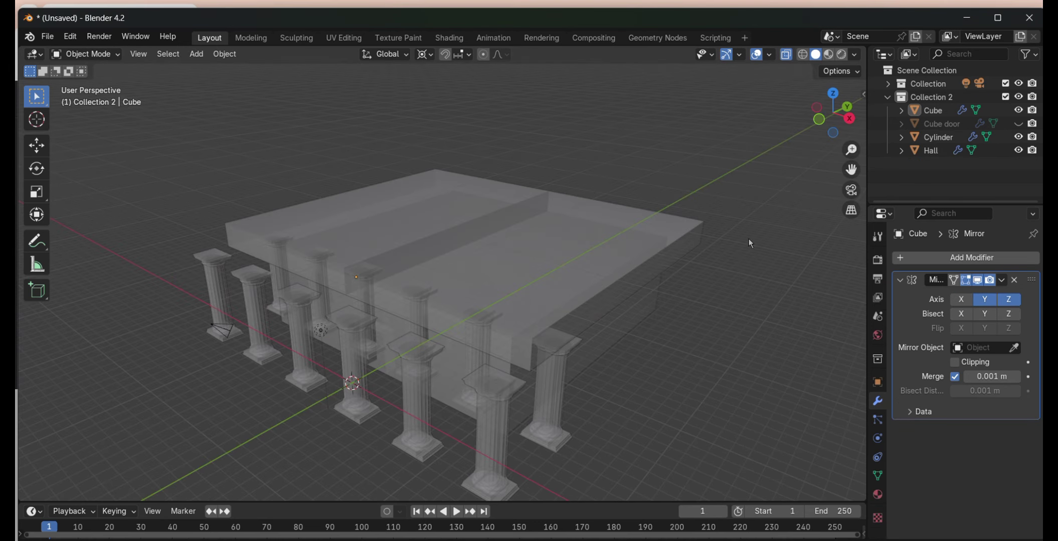
key(a)
key(KP_7)
click(642, 382)
shift+click(642, 377)
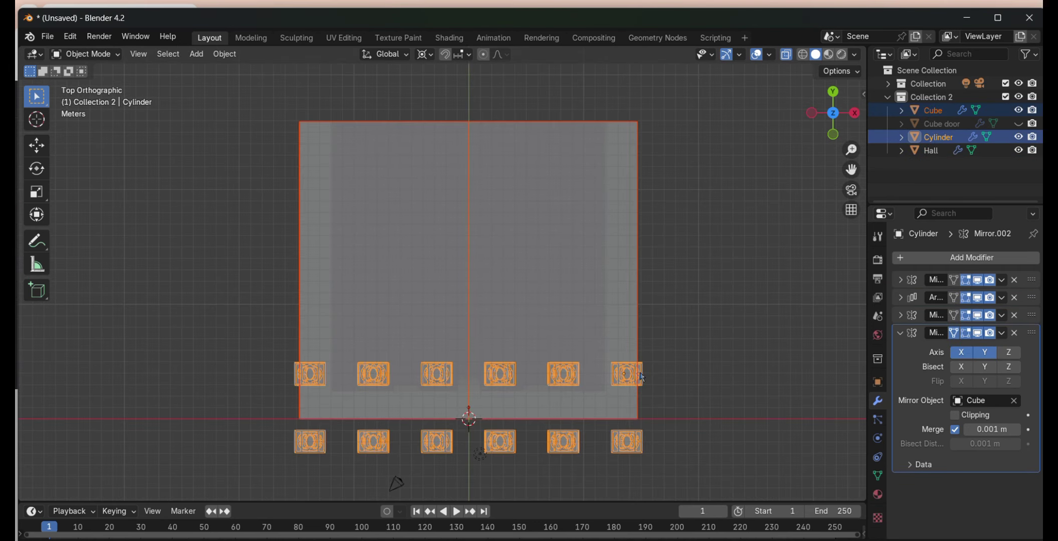
key(Tab)
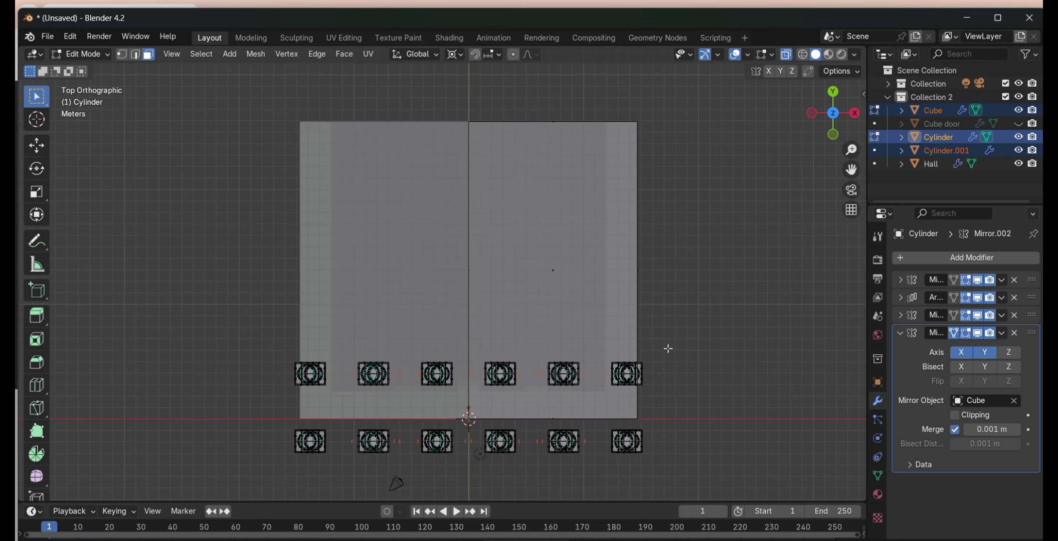
middle_drag(668, 349, 642, 281)
key(Tab)
- Isolate the columns in local view, try P Separate, and go to Object > Relations
key(KP_Divide)
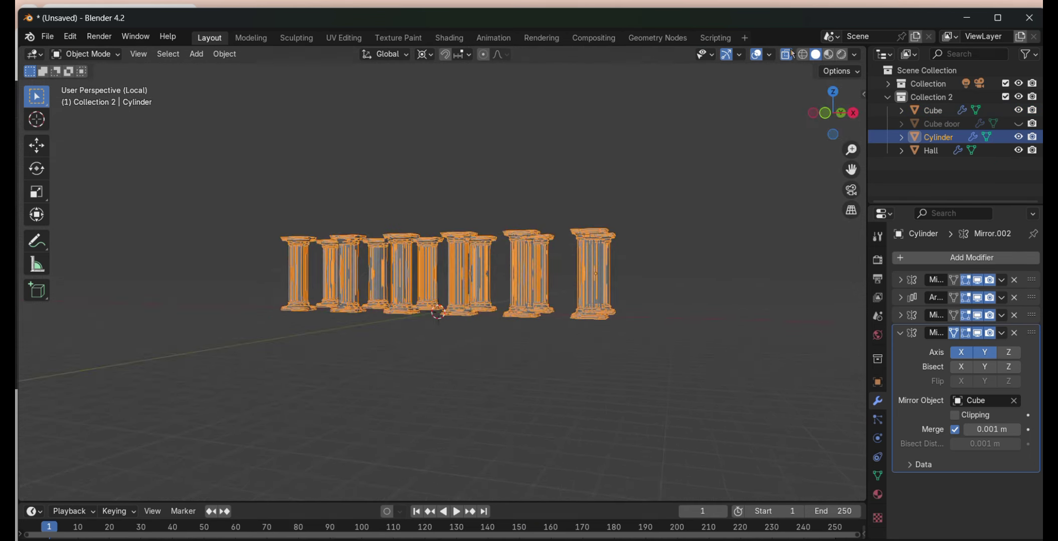
middle_drag(501, 125, 498, 210)
key(Tab)
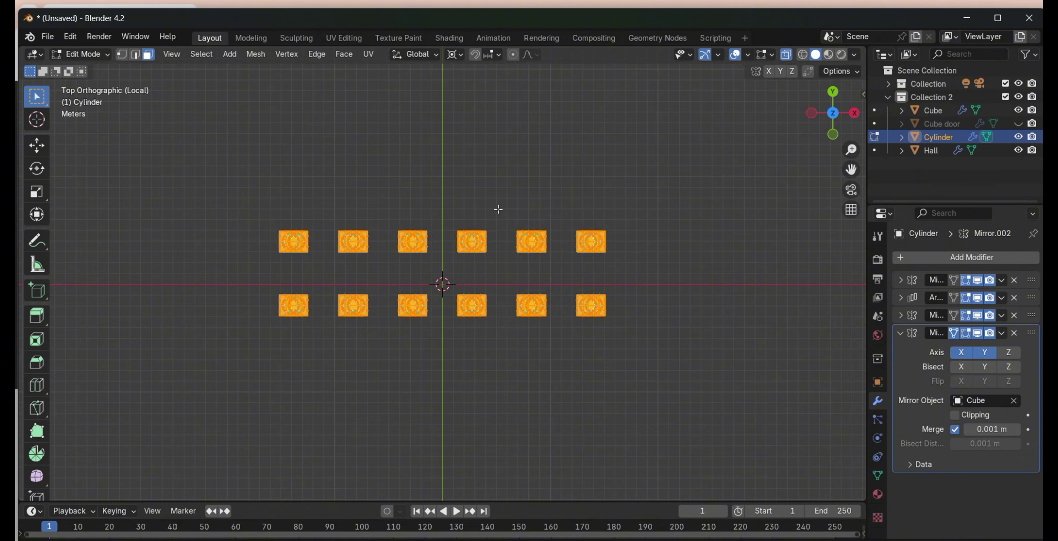
key(p)
click(498, 210)
drag(819, 122, 873, 162)
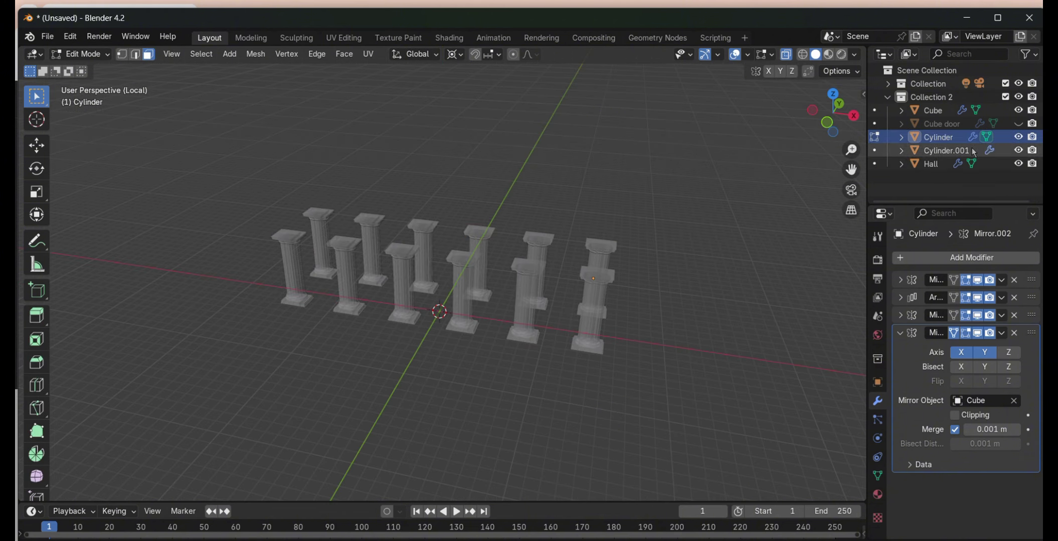
drag(835, 120, 842, 101)
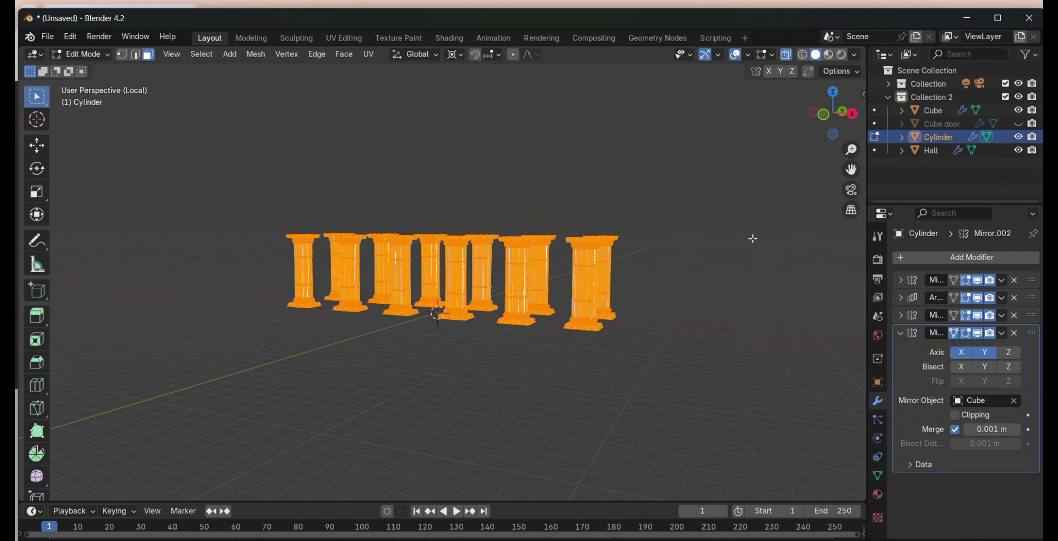
click(85, 54)
click(224, 54)
- Give the columns their own single-user mesh data through the object relation options
click(506, 305)
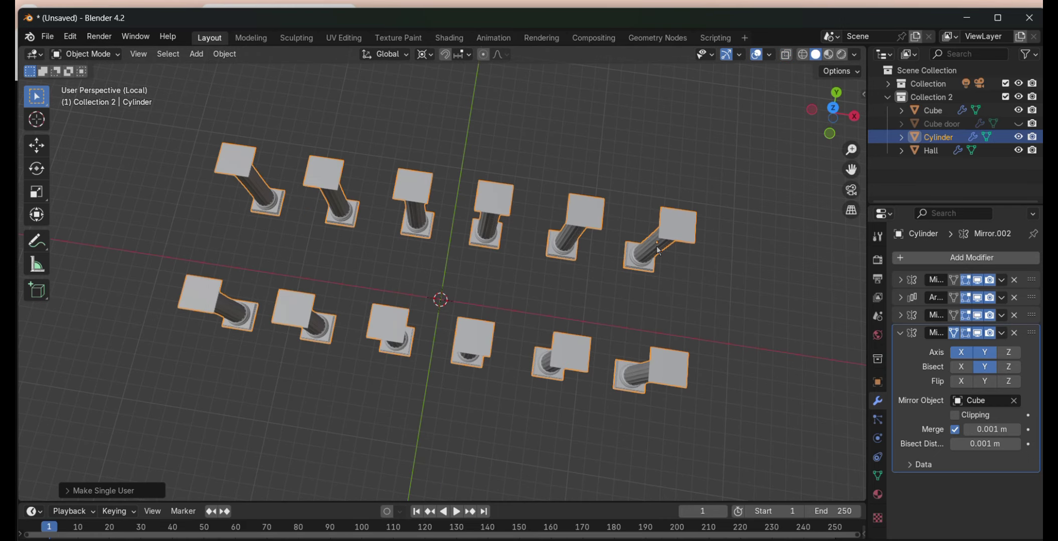
drag(833, 108, 835, 133)
click(224, 55)
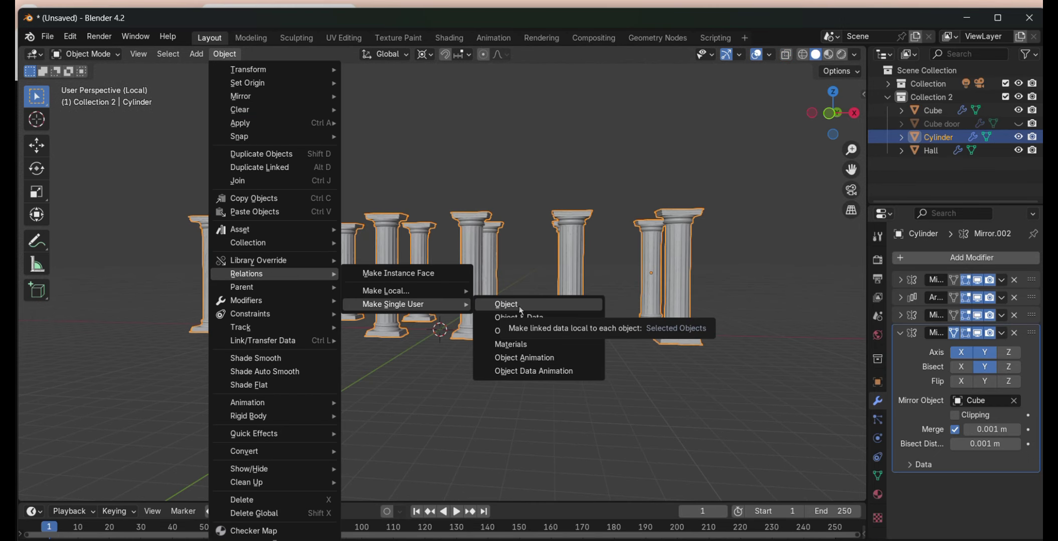
click(528, 320)
- Slide the columns along Y and enable merging on the column Mirror modifier
middle_drag(224, 147, 470, 189)
key(g)
key(y)
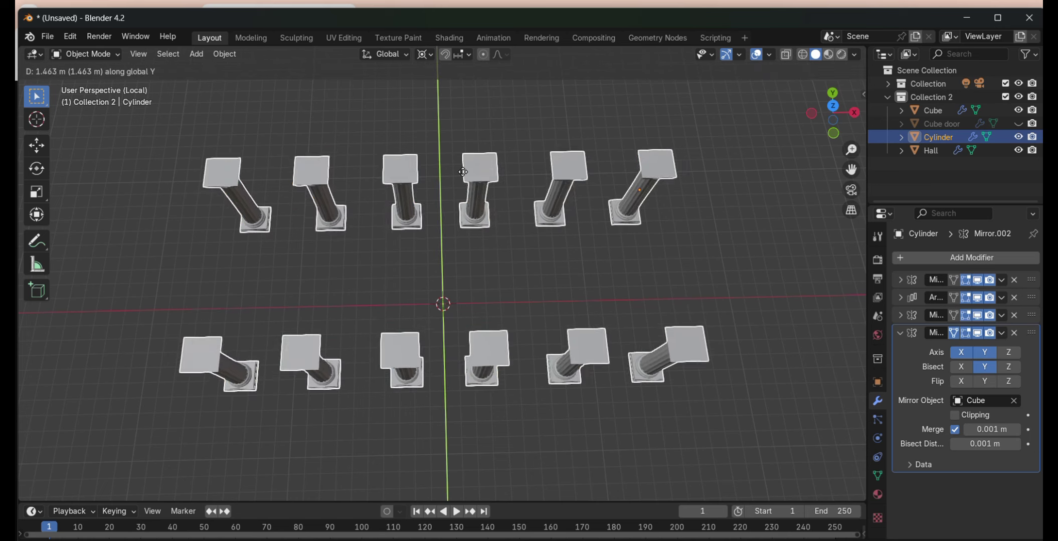
click(480, 227)
click(954, 429)
- From Top view, move the column row along Y to the hall's front edge
key(KP_7)
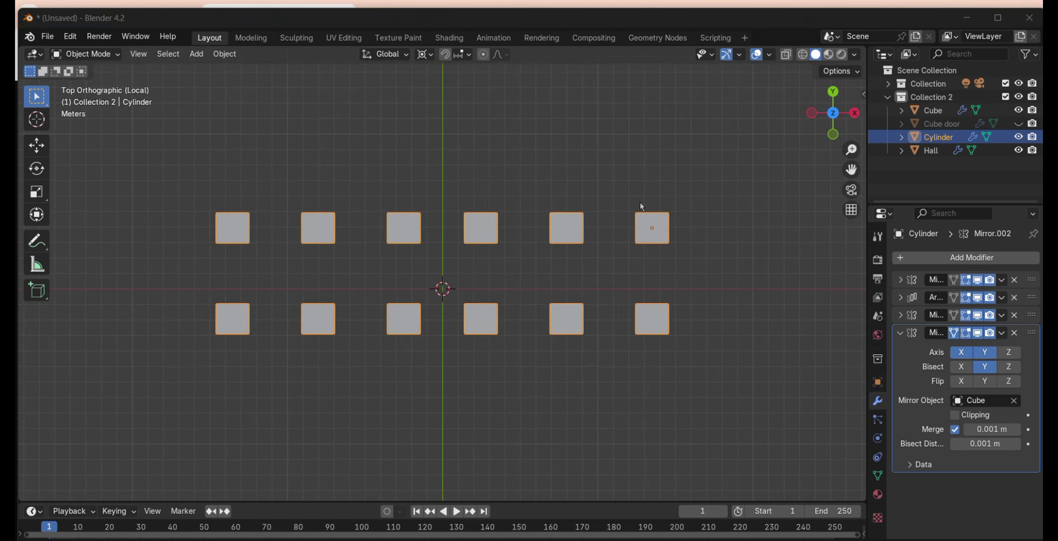
key(g)
key(y)
click(251, 208)
mouse_move(251, 208)
middle_down()
mouse_move(579, 364)
mouse_move(625, 305)
mouse_move(688, 312)
middle_up()
key(Tab)
scroll(652, 308, up, 3)
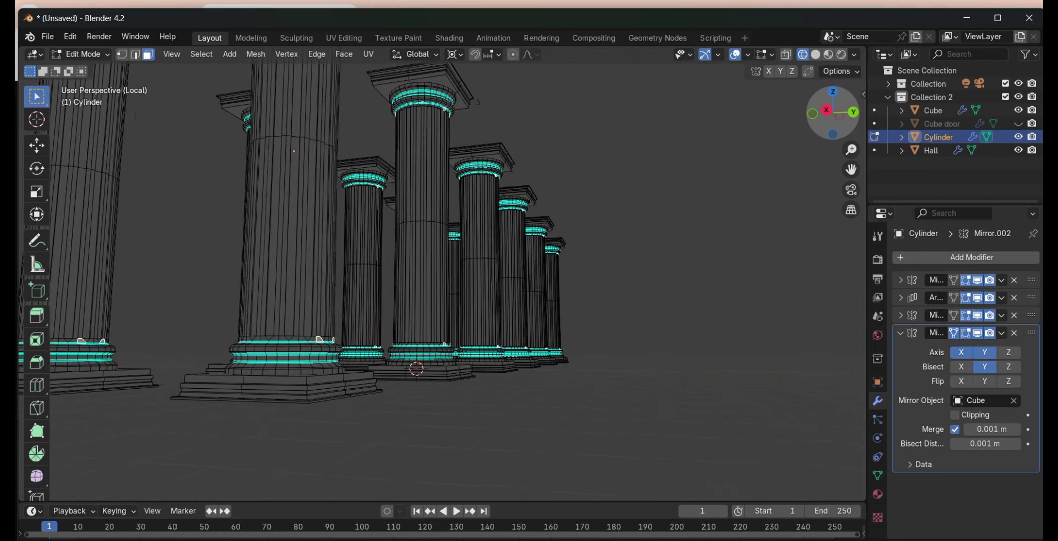
key(Tab)
middle_drag(485, 320, 557, 275)
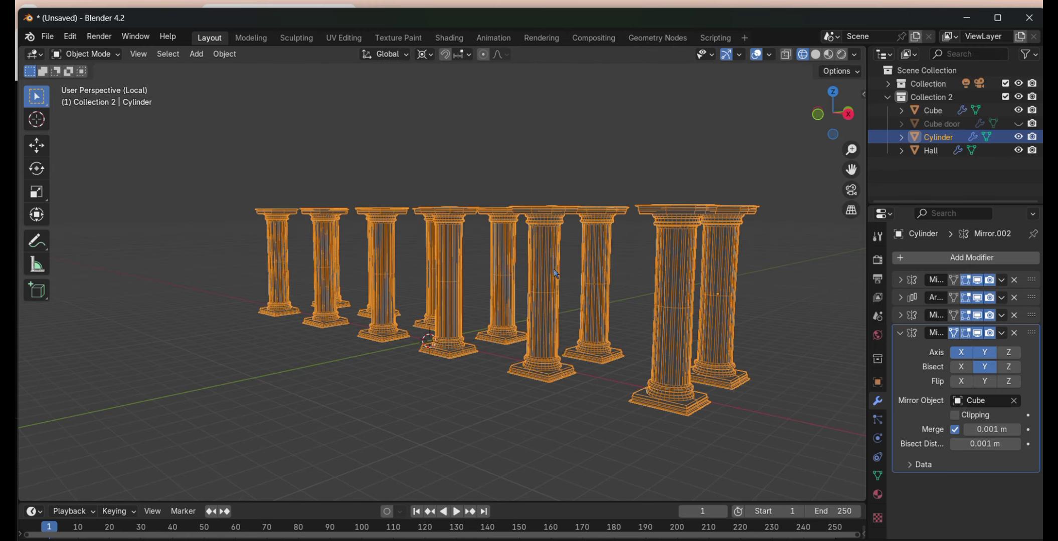
middle_drag(245, 75, 697, 232)
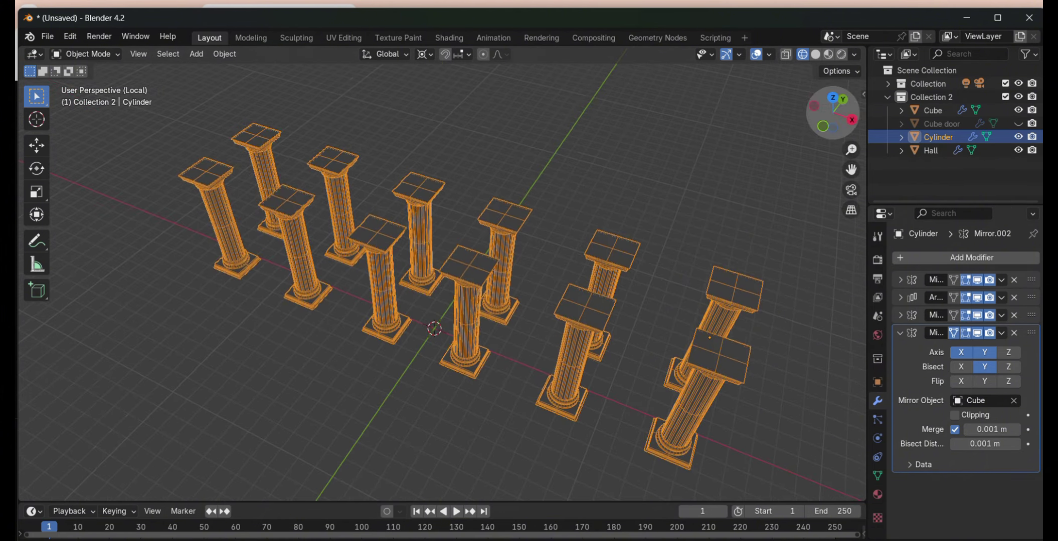
- Separate the column geometry into a new object and hide the original columns object
key(KP_7)
key(Tab)
key(a)
key(p)
click(713, 242)
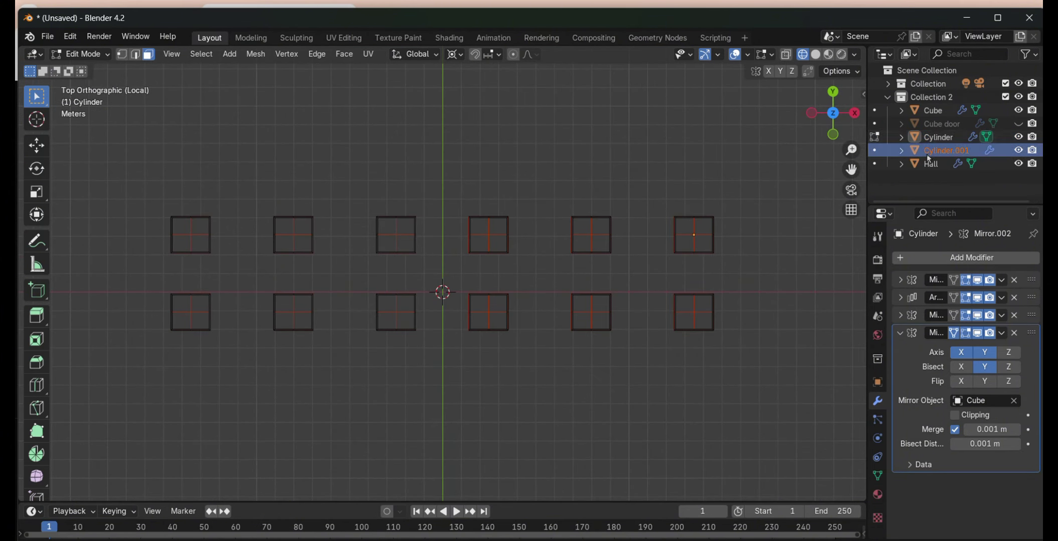
middle_drag(651, 251, 551, 301)
key(Tab)
key(h)
- Inspect the remaining column tops, undo the last change, and switch to Right view
middle_drag(651, 226, 751, 153)
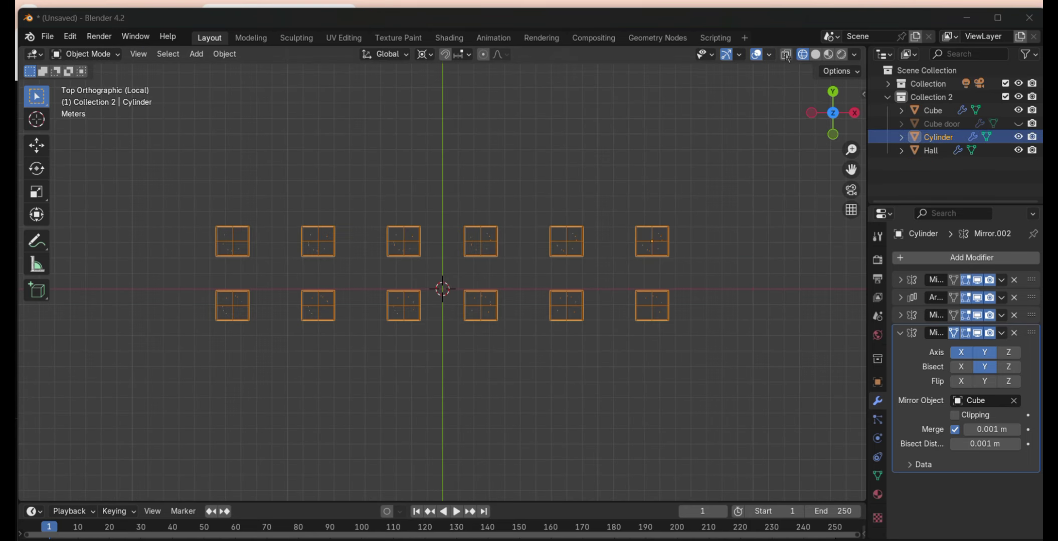
middle_drag(508, 324, 427, 410)
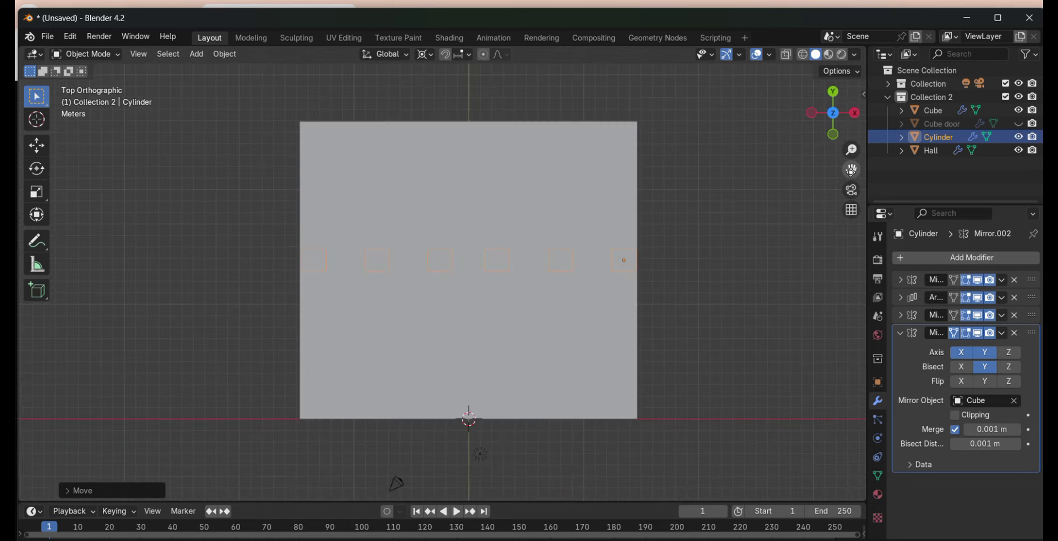
key(ctrl+z)
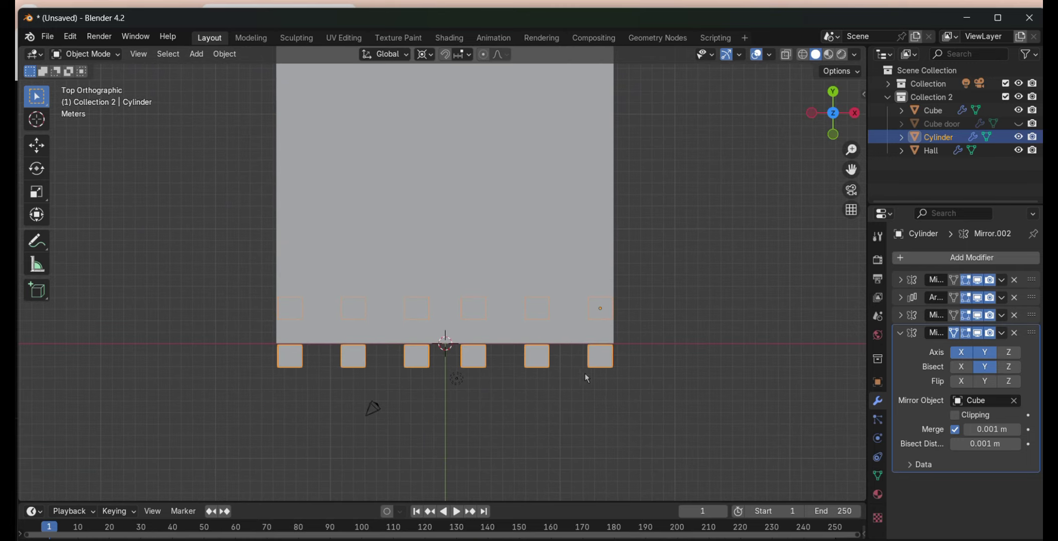
key(KP_3)
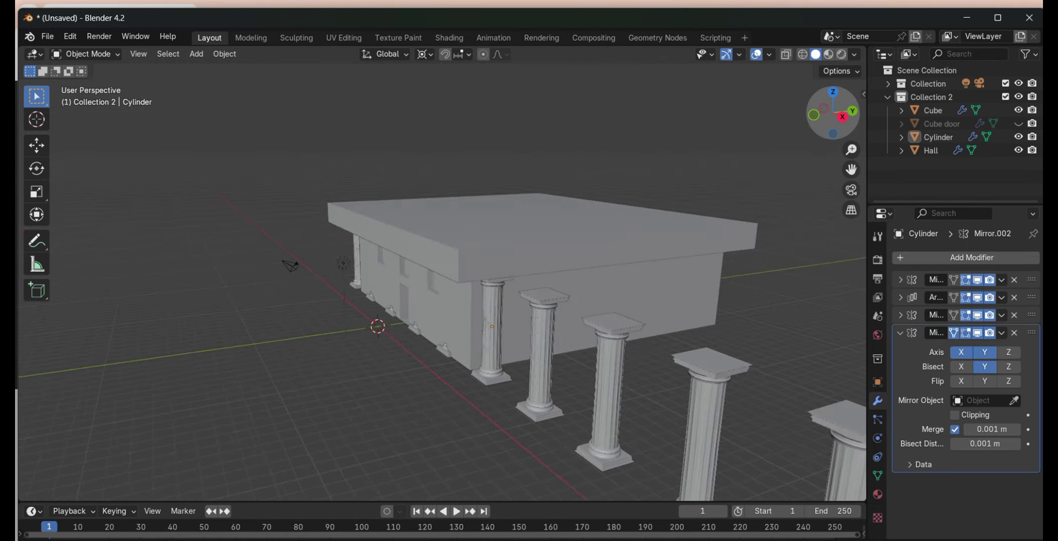
- In Top view, set Mirror.002 to mirror on Axis Y instead of Axis Z
click(833, 93)
click(984, 353)
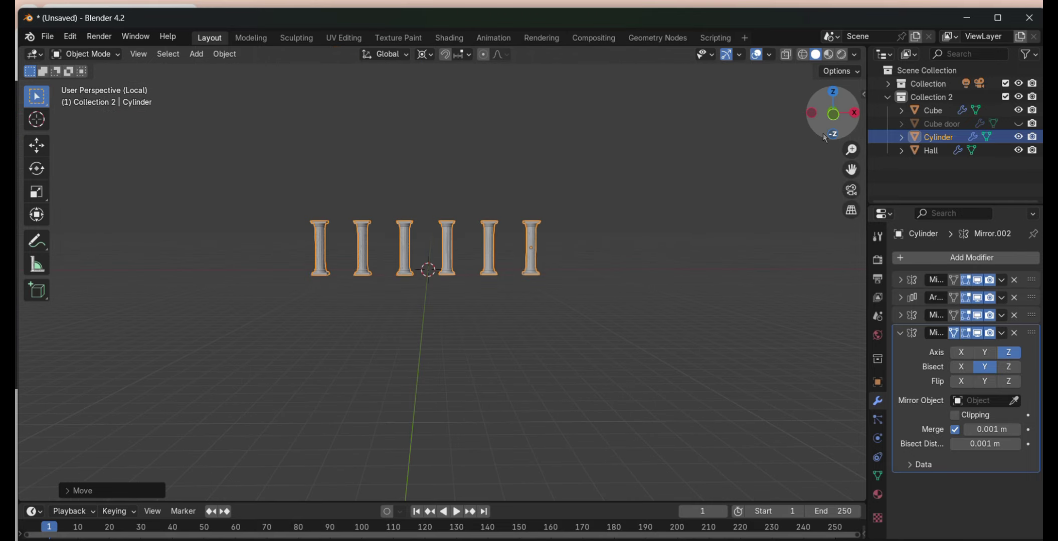
key(KP_7)
click(980, 401)
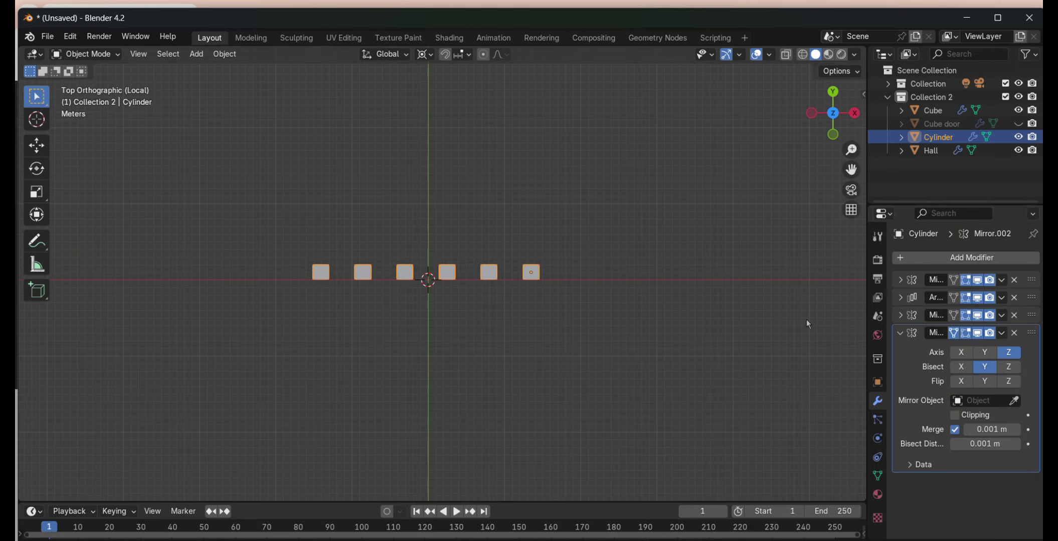
click(984, 367)
click(987, 353)
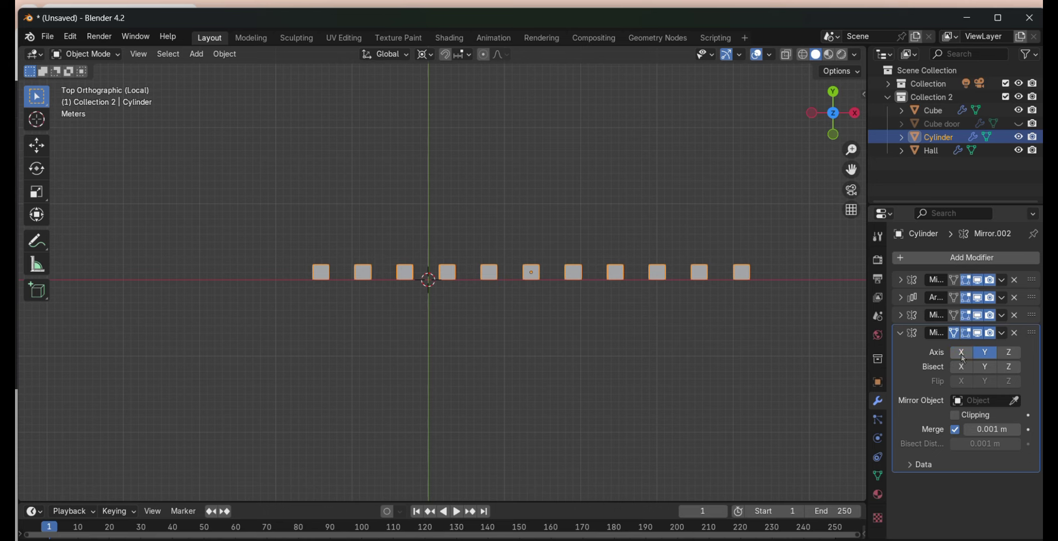
- Try the 3D Cursor pivot and Mirror Z axis, then undo those changes
middle_drag(727, 215, 721, 283)
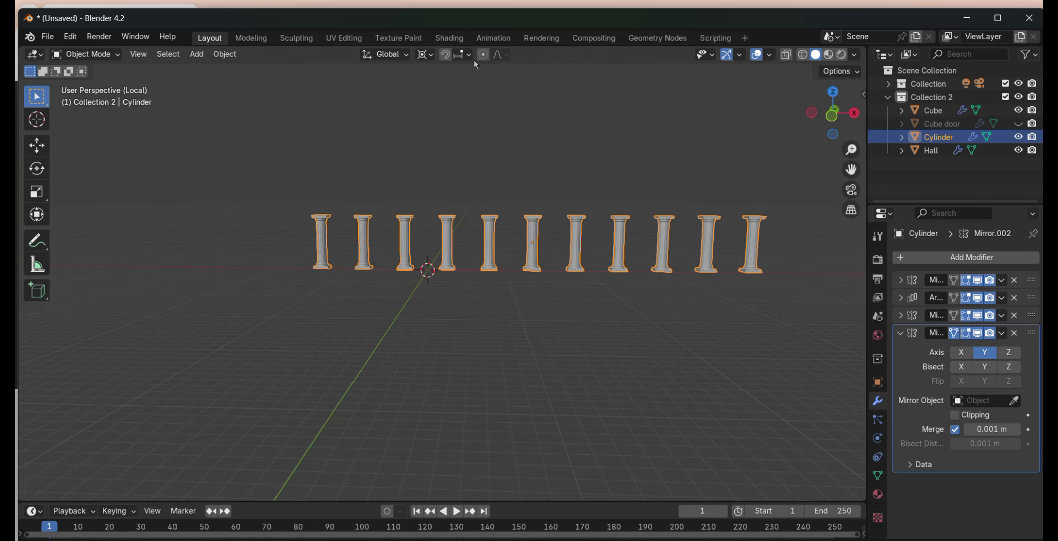
click(425, 55)
click(449, 99)
click(1005, 354)
key(ctrl+z)
key(ctrl+z)
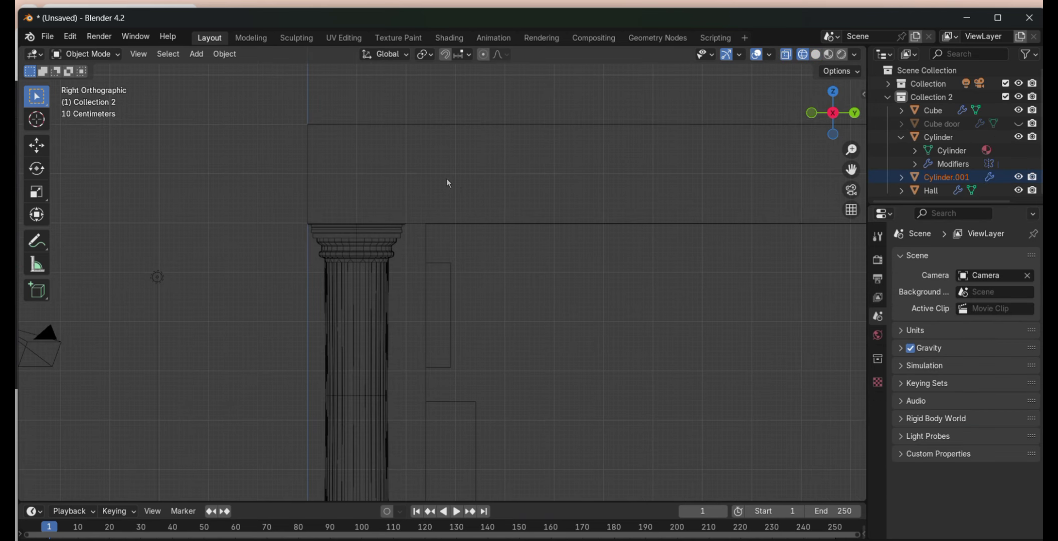
- Drop the second column row onto the ground line and shift it along Y
click(139, 54)
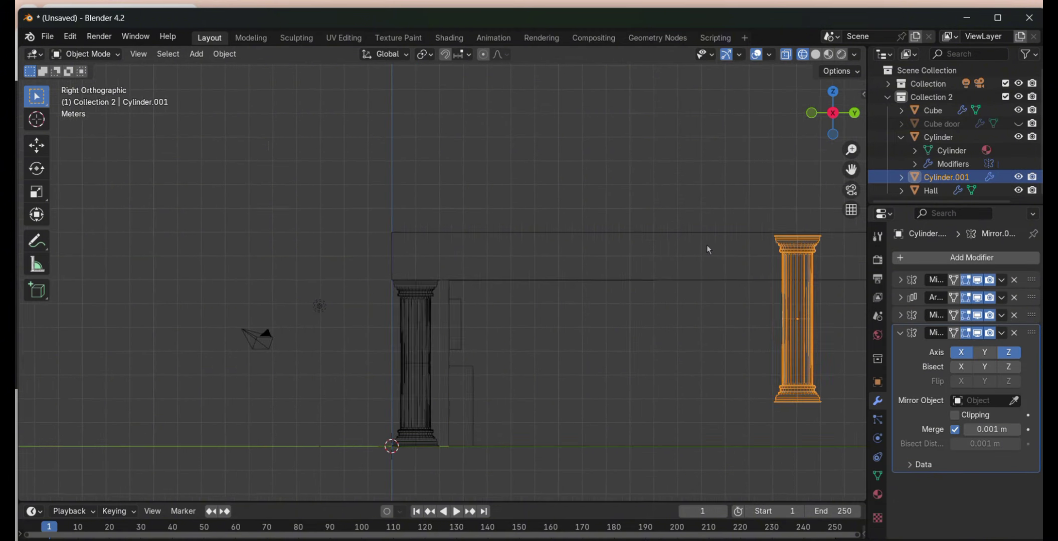
key(g)
scroll(742, 323, up, 4)
scroll(742, 251, down, 2)
click(744, 199)
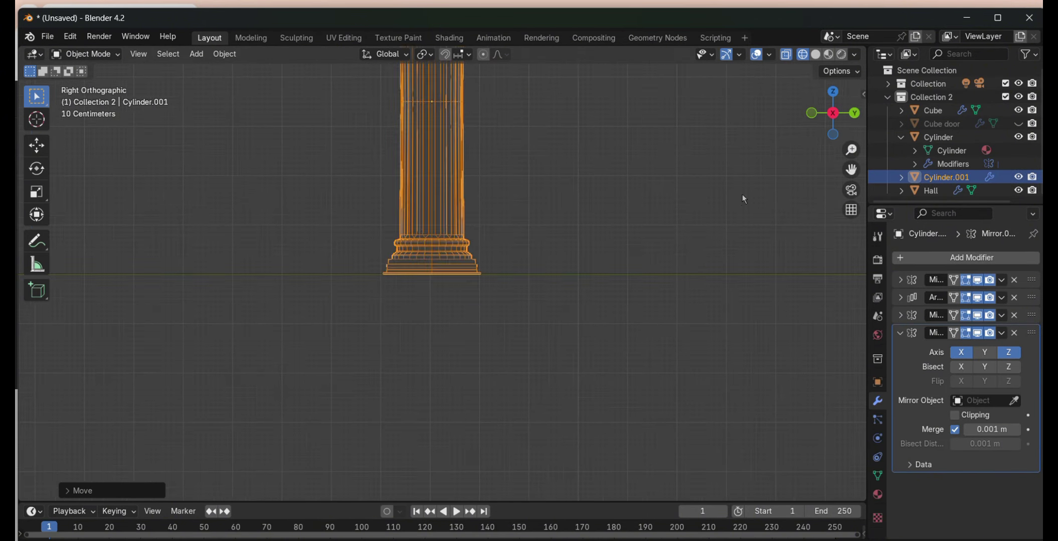
scroll(742, 199, down, 4)
key(g)
key(y)
click(197, 232)
- Select the hall and roof block, check the roof mesh, and reposition the hall
click(328, 142)
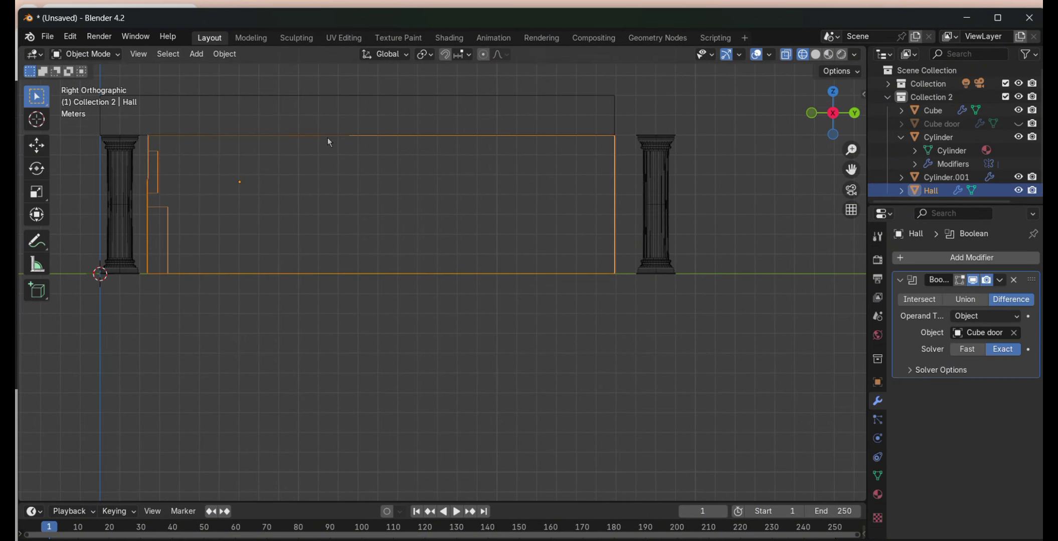
click(236, 116)
key(Tab)
scroll(614, 108, up, 2)
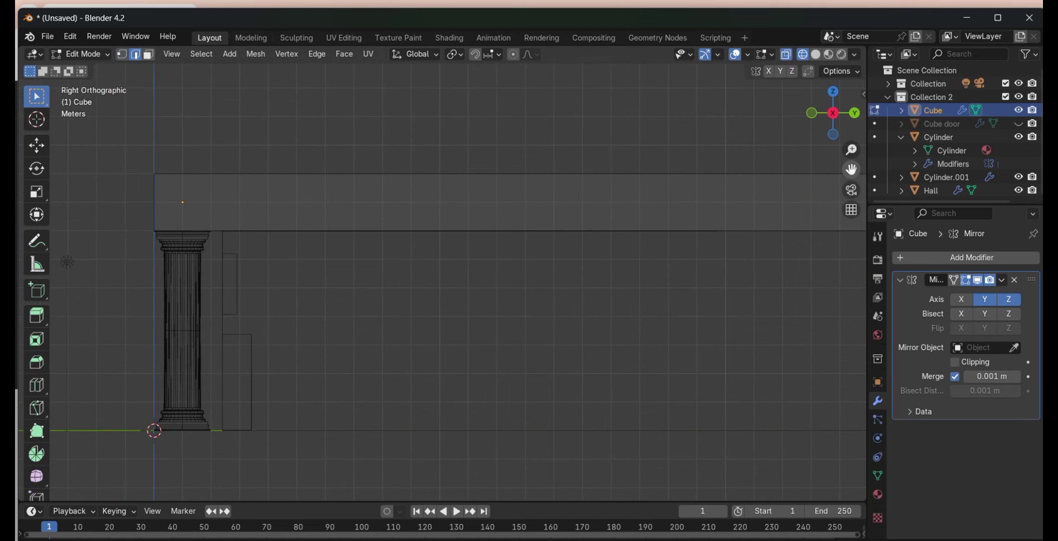
scroll(351, 251, up, 2)
key(Tab)
click(225, 221)
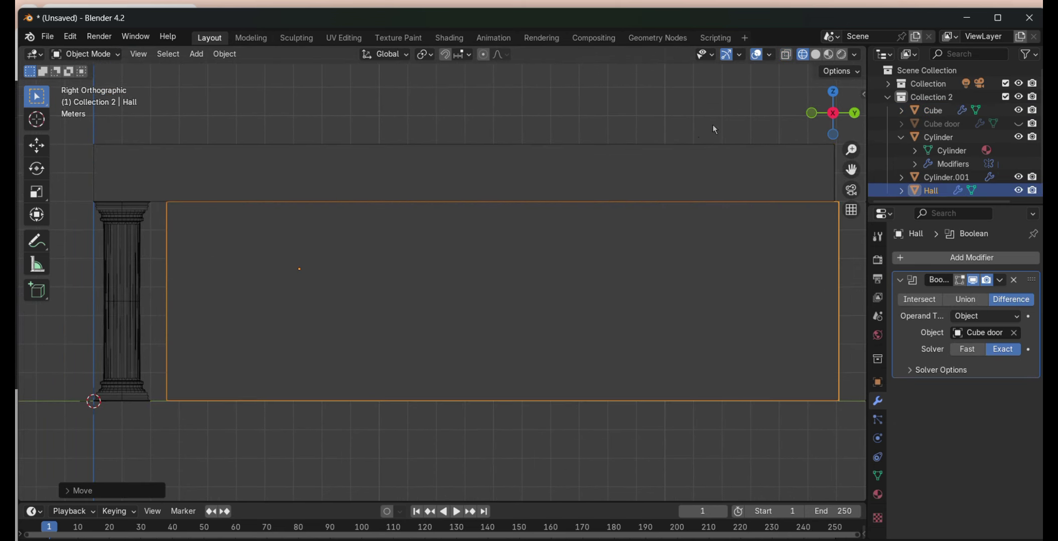
key(Escape)
scroll(243, 285, up, 2)
scroll(374, 255, up, 3)
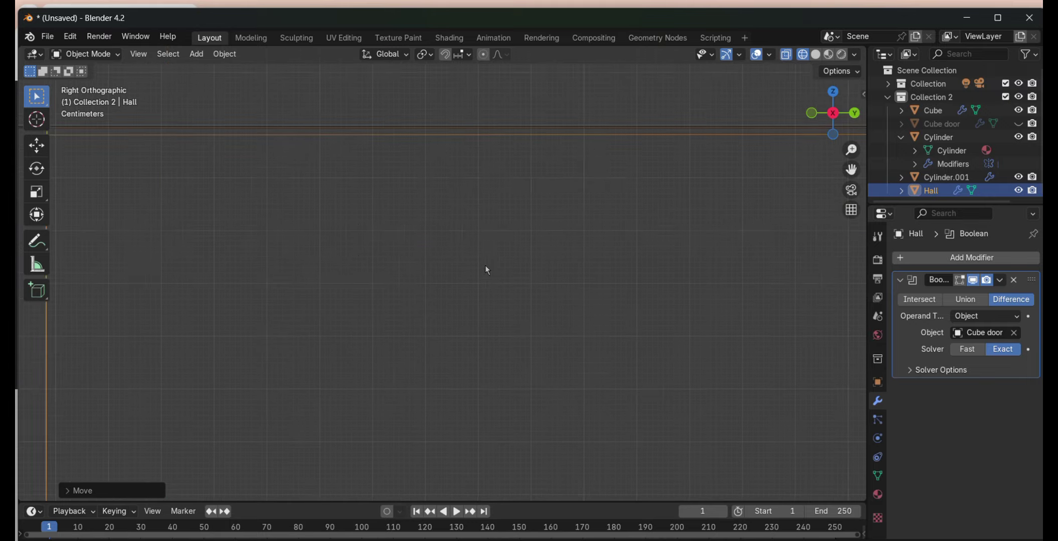
click(368, 233)
- In Right view, raise the hall's top edge
key(Tab)
middle_drag(435, 215, 550, 224)
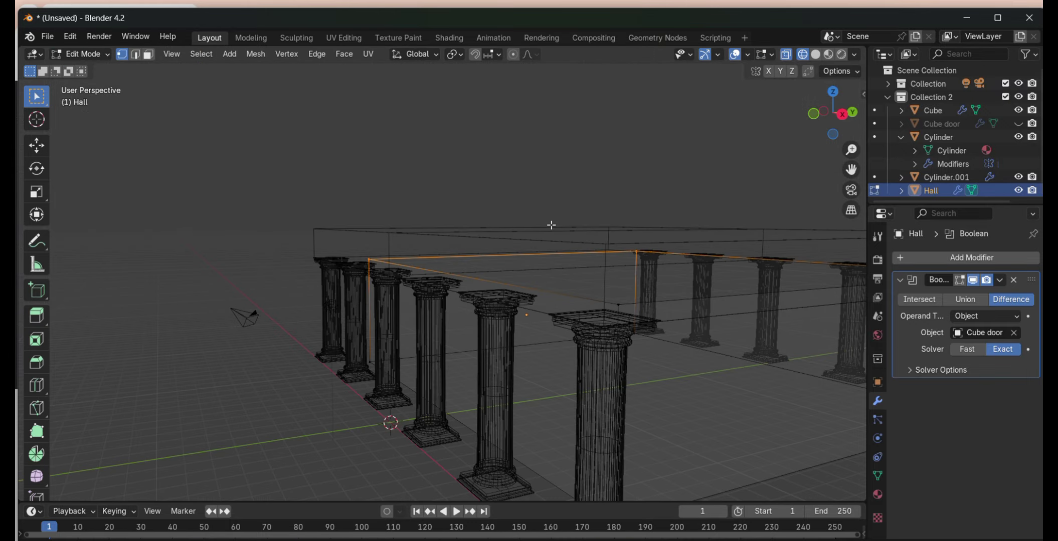
key(KP_3)
scroll(527, 280, down, 1)
shift+middle_drag(129, 200, 439, 226)
scroll(688, 217, up, 3)
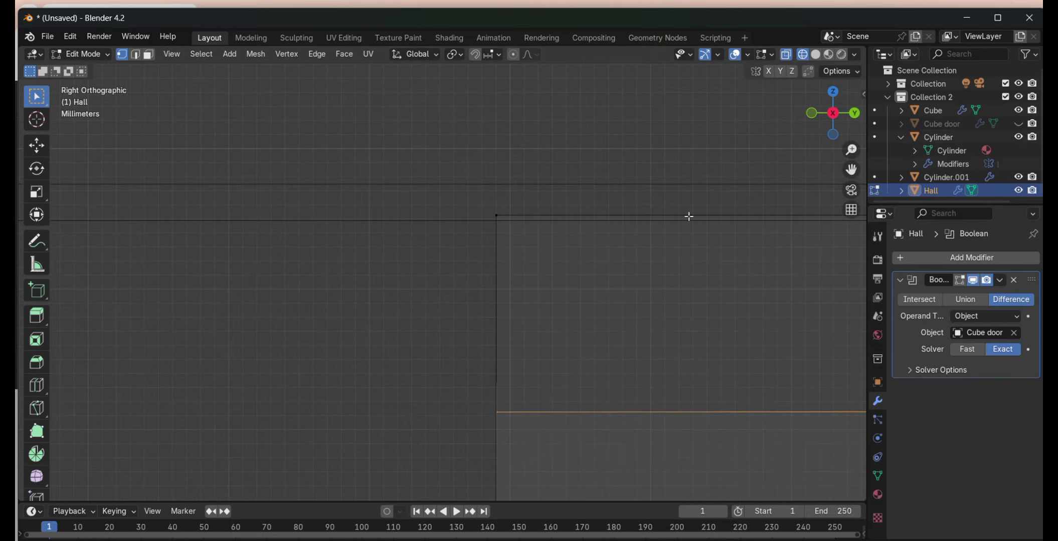
click(491, 231)
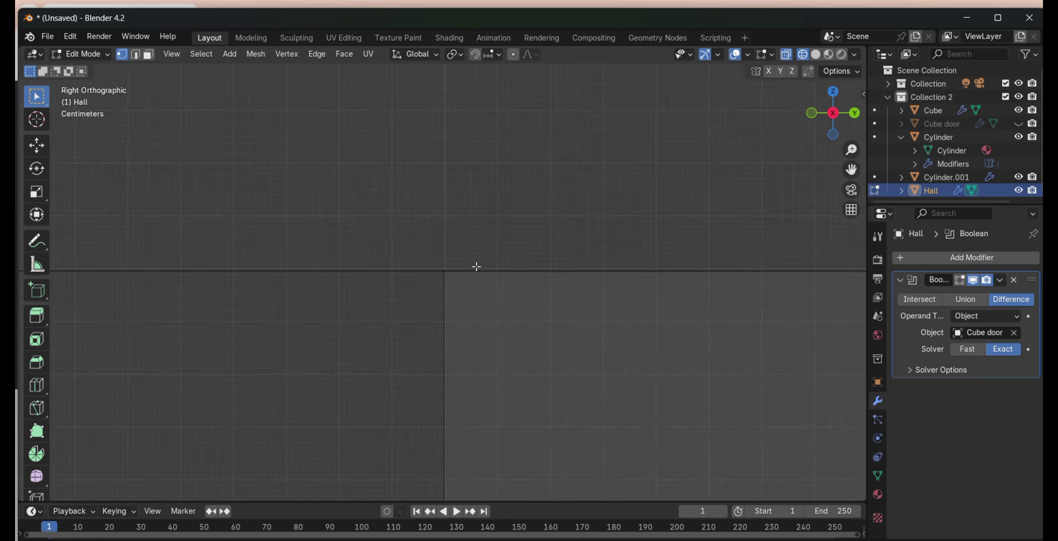
scroll(477, 264, down, 5)
scroll(351, 200, down, 5)
- Stretch the roof block's edge outward along Y so it covers the hall
key(2)
shift+middle_drag(602, 126, 432, 355)
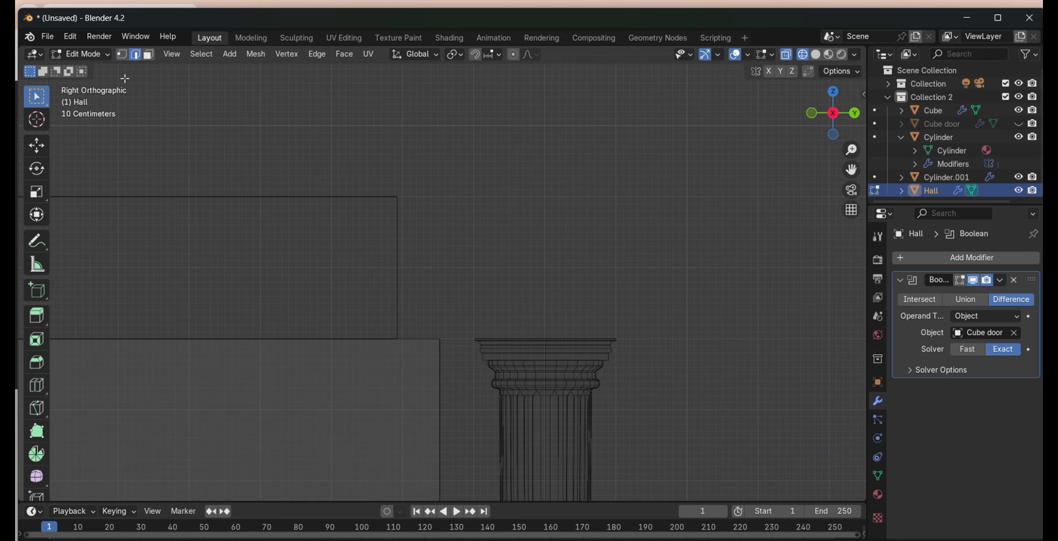
key(Tab)
click(393, 240)
key(Tab)
key(g)
key(y)
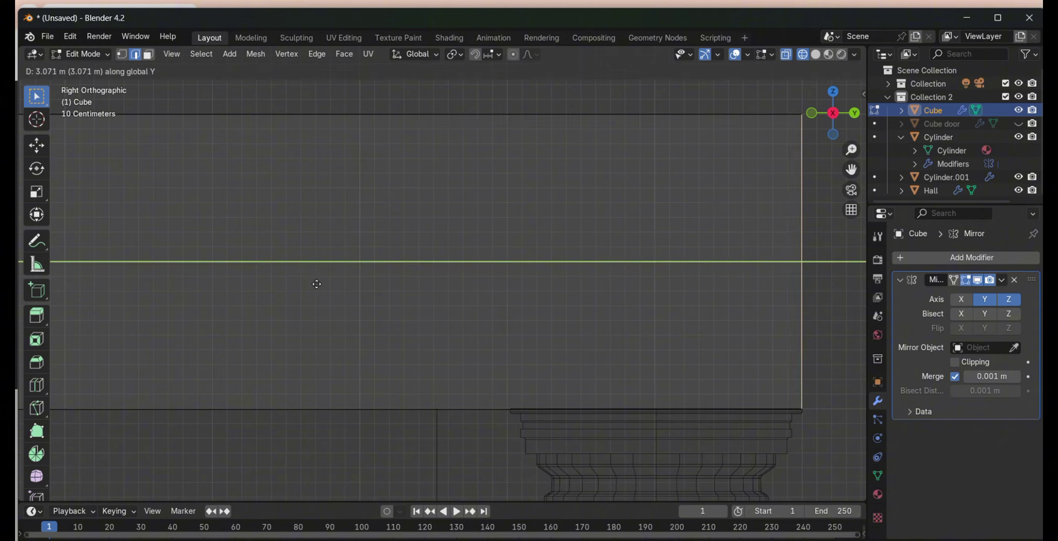
key(KP_Decimal)
key(2)
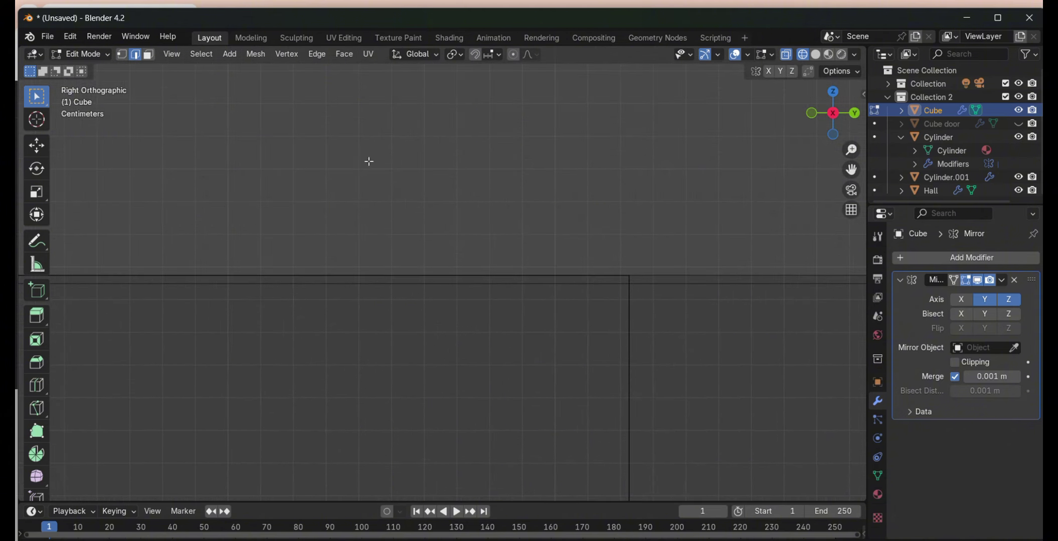
scroll(657, 306, down, 5)
- In Top view, shift the second column row along X under the roof
middle_drag(565, 347, 762, 167)
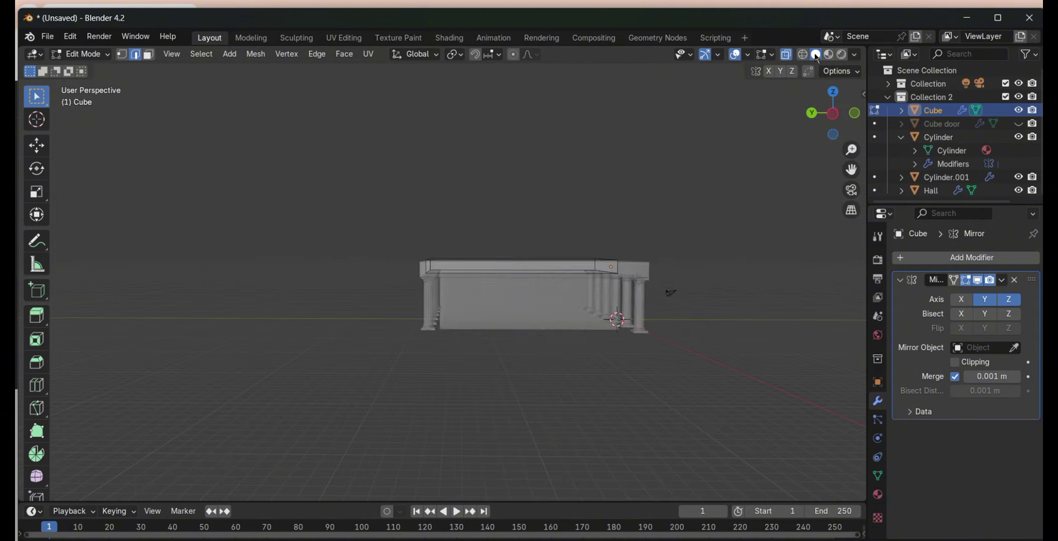
key(KP_7)
scroll(642, 279, up, 3)
scroll(725, 224, up, 3)
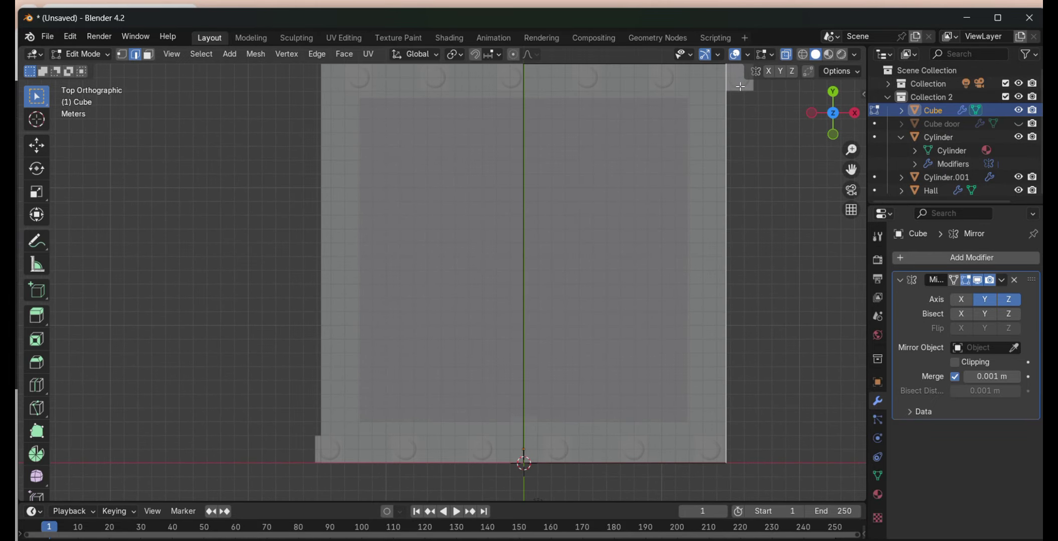
key(Tab)
click(744, 83)
key(g)
key(x)
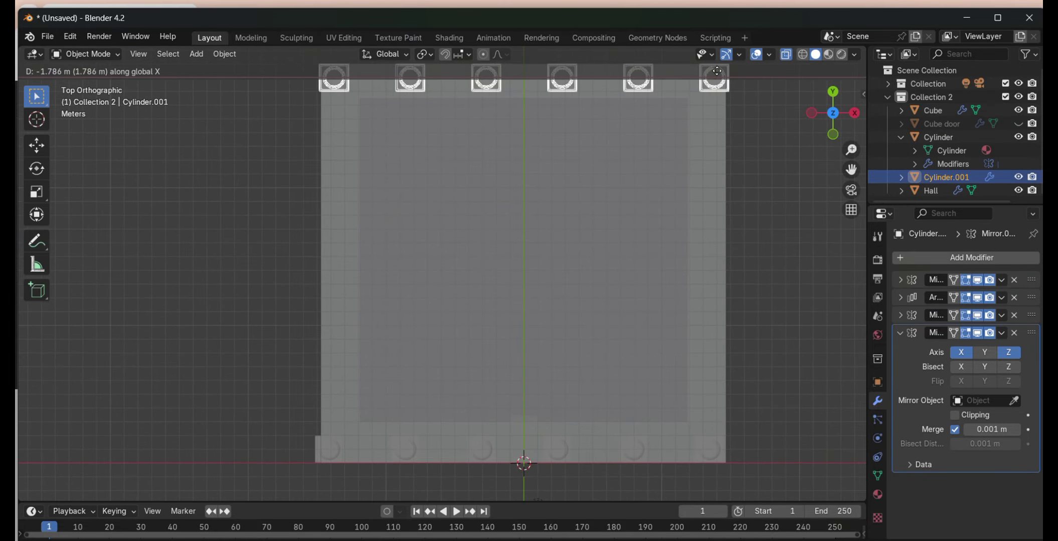
click(717, 71)
click(938, 136)
- Start moving the first column row along X, then cancel the move
key(g)
key(x)
right_click(551, 301)
middle_drag(651, 250, 785, 60)
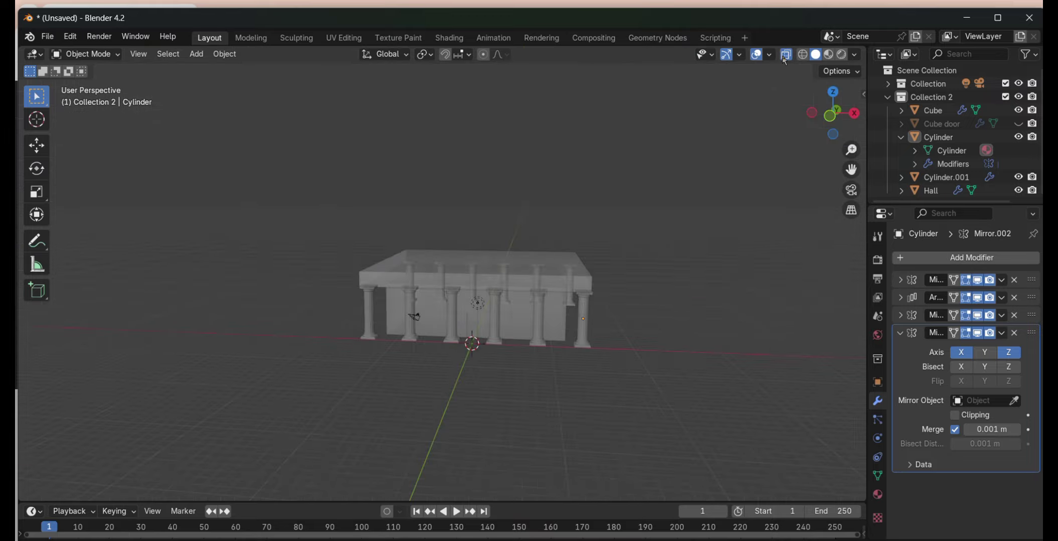
drag(833, 113, 822, 118)
scroll(550, 351, up, 4)
- Isolate the hall in local view and inspect it from several sides
click(550, 379)
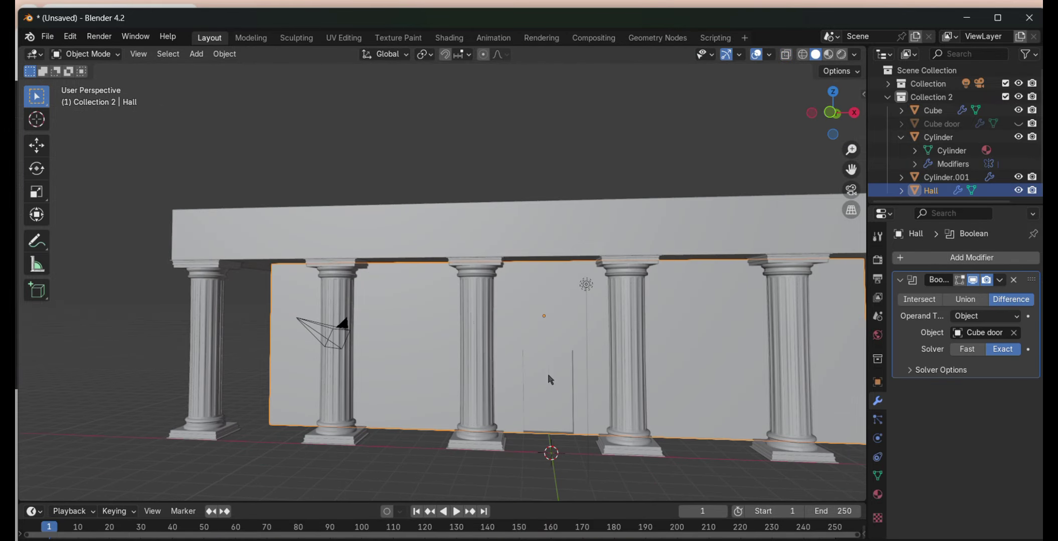
scroll(544, 301, down, 5)
key(Tab)
key(Tab)
key(KP_Divide)
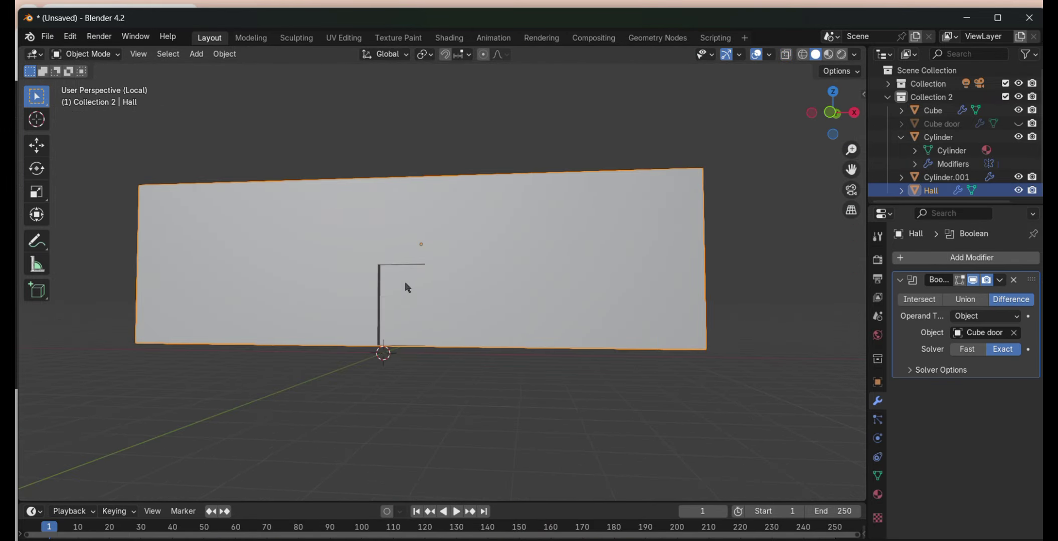
middle_drag(407, 287, 968, 148)
click(901, 137)
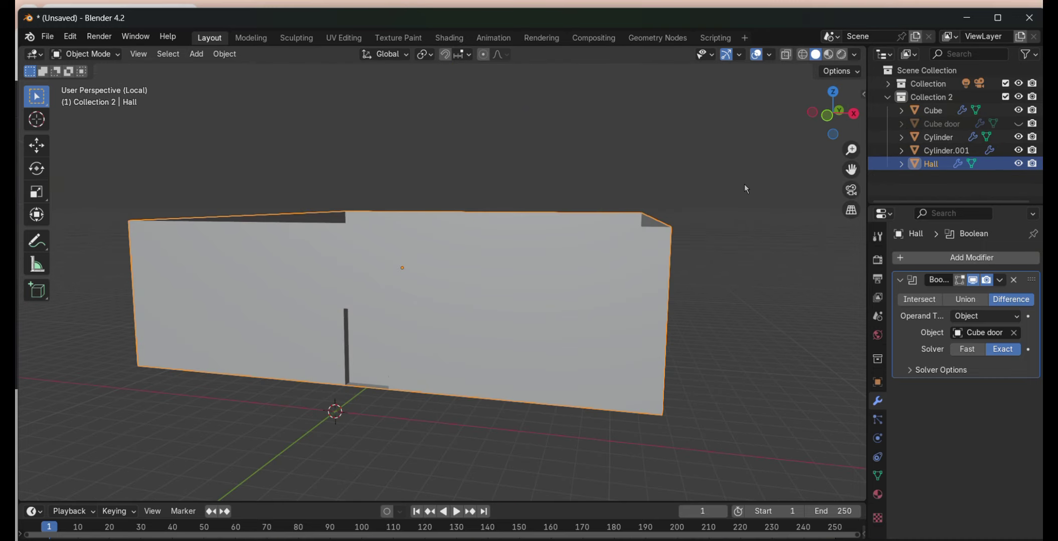
middle_drag(205, 310, 177, 302)
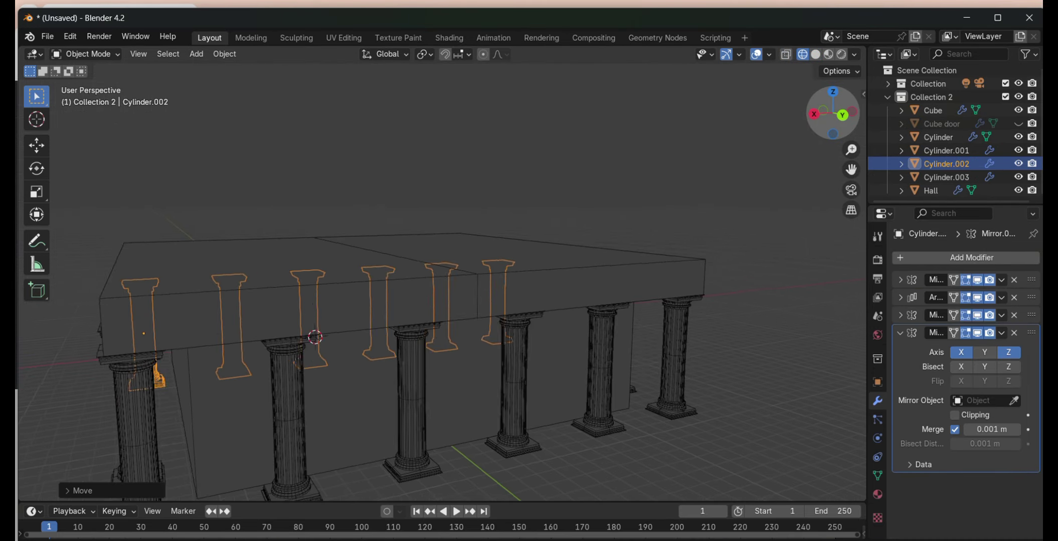
click(832, 118)
- Turn on X-ray and select the column rows to show their Array settings
click(706, 255)
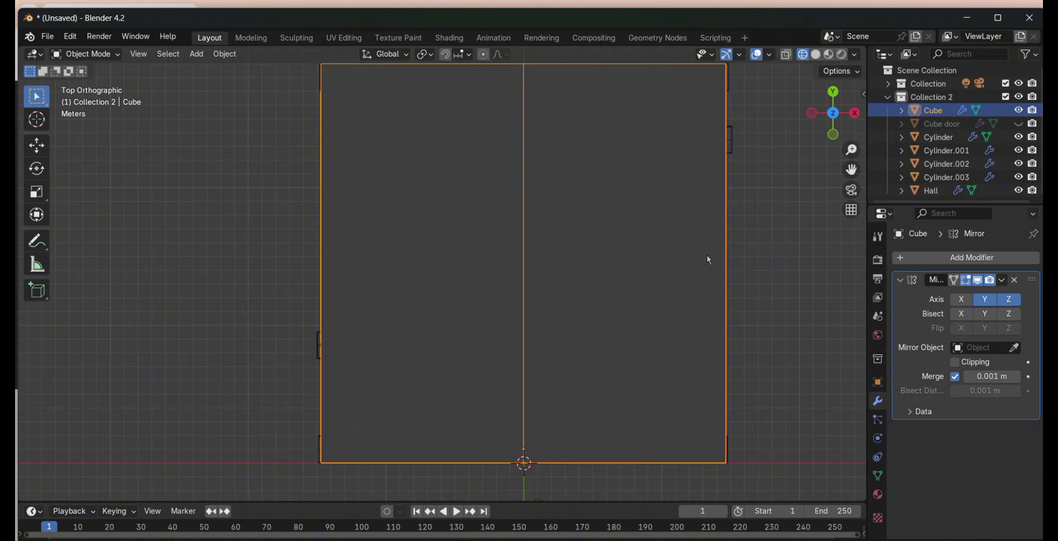
middle_drag(706, 255, 676, 166)
scroll(441, 351, up, 5)
scroll(441, 351, down, 6)
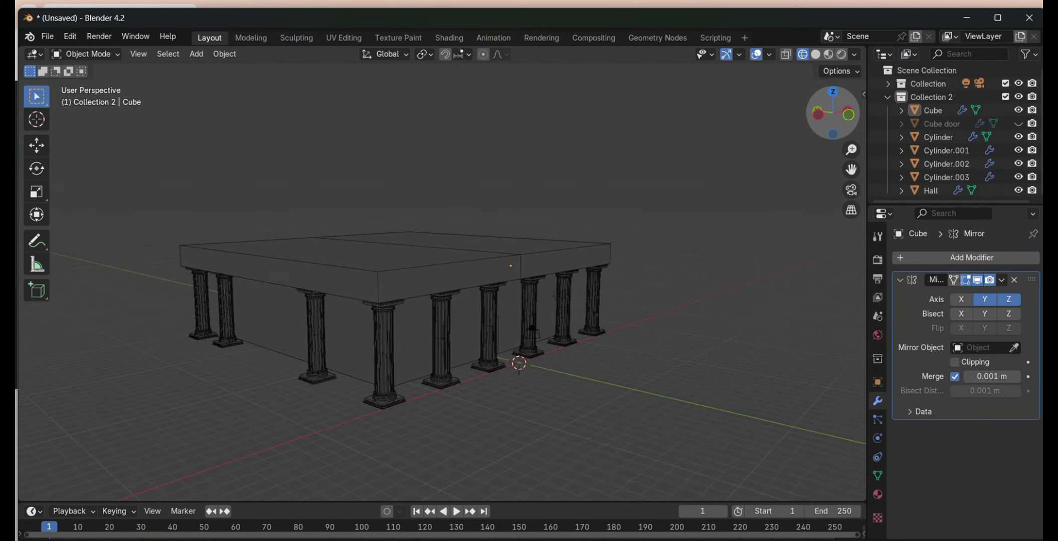
key(alt+z)
shift+click(295, 208)
click(901, 297)
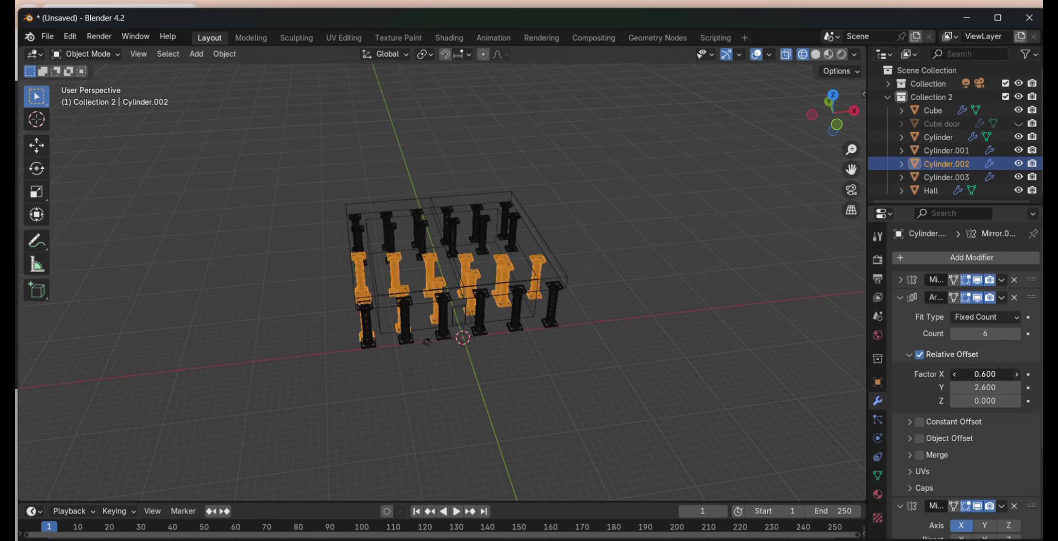
- Select middle row Cylinder.002, set pivot to 3D Cursor, and adjust Array Relative Offset X
click(554, 323)
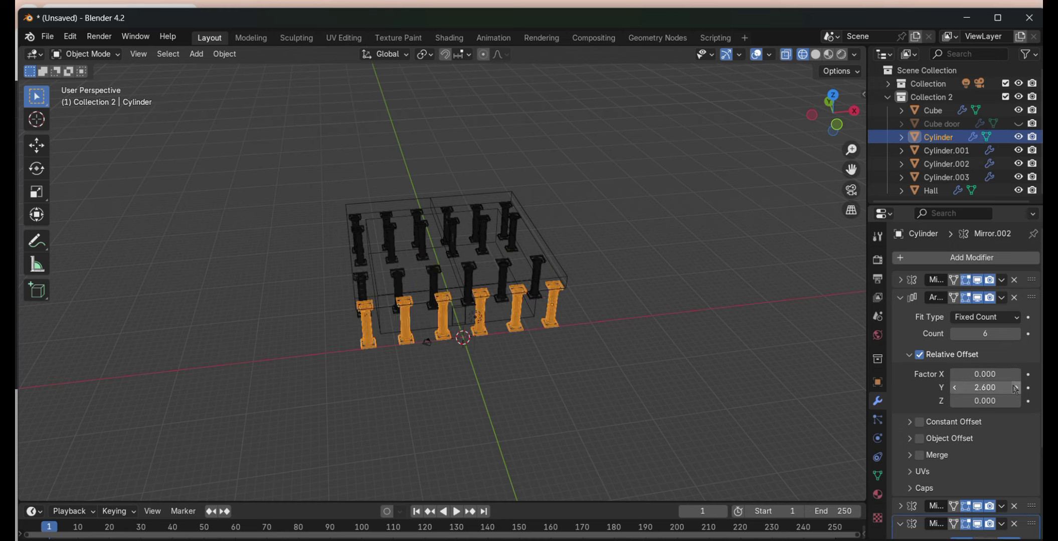
click(504, 266)
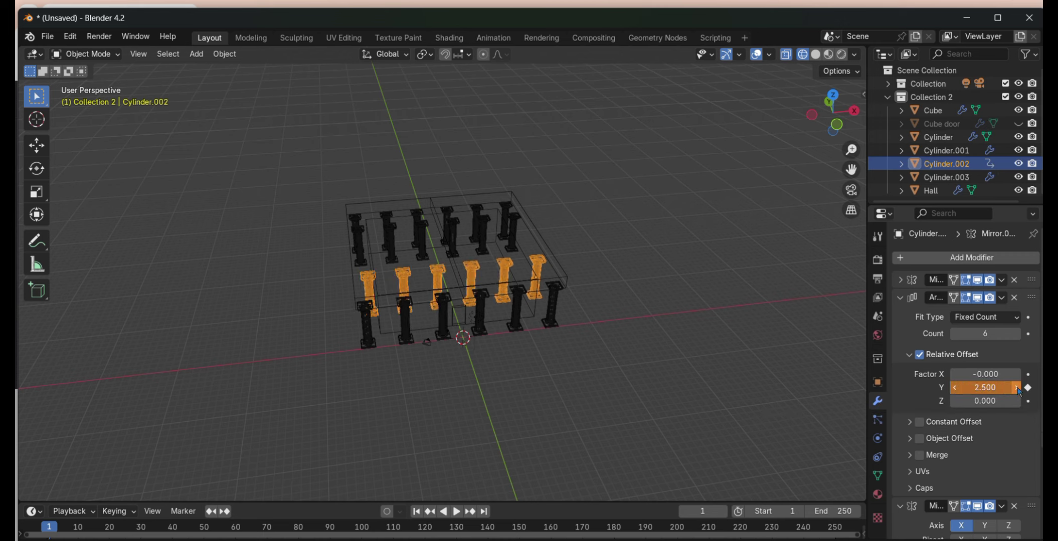
click(424, 53)
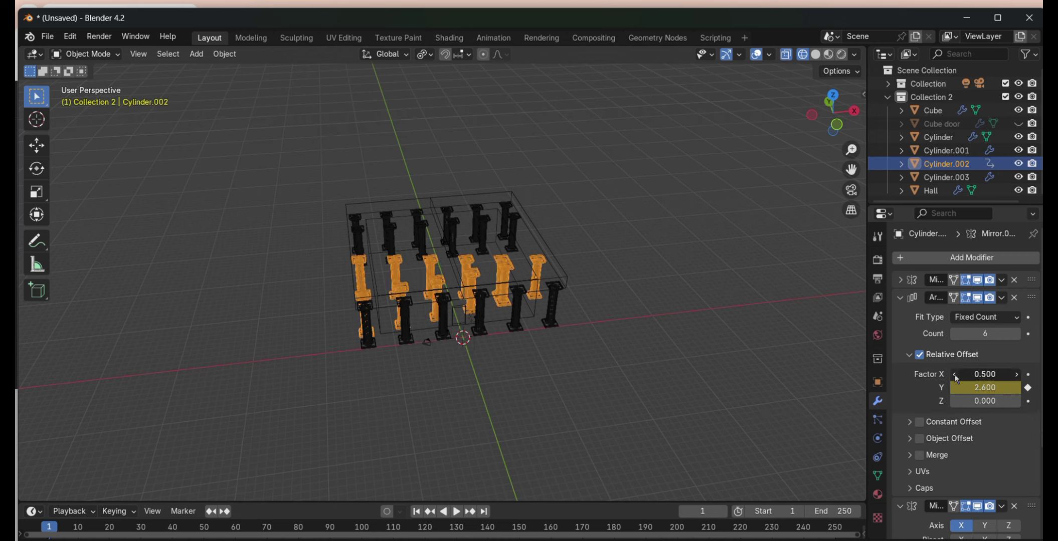
click(451, 102)
click(953, 375)
key(KP_7)
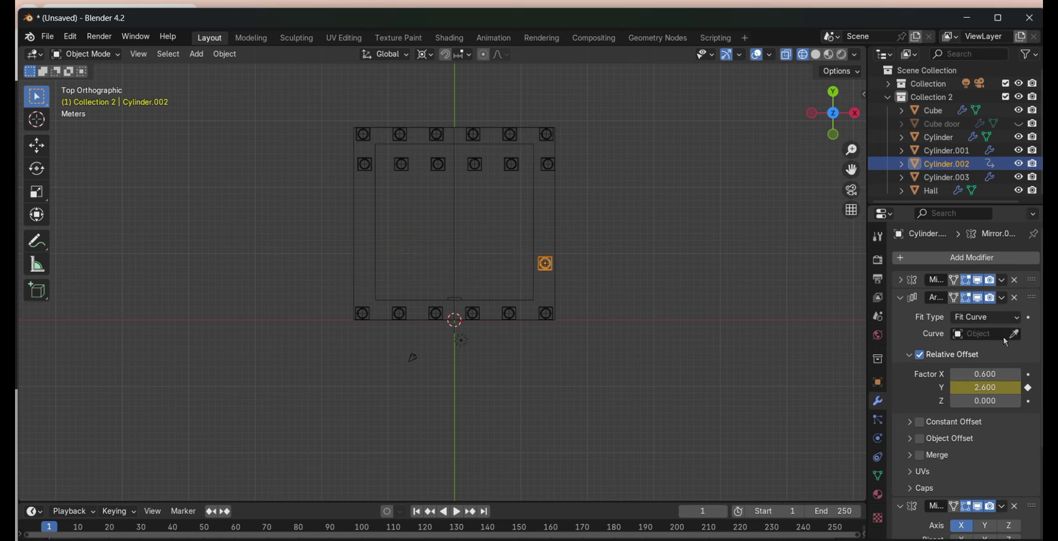
scroll(976, 350, down, 4)
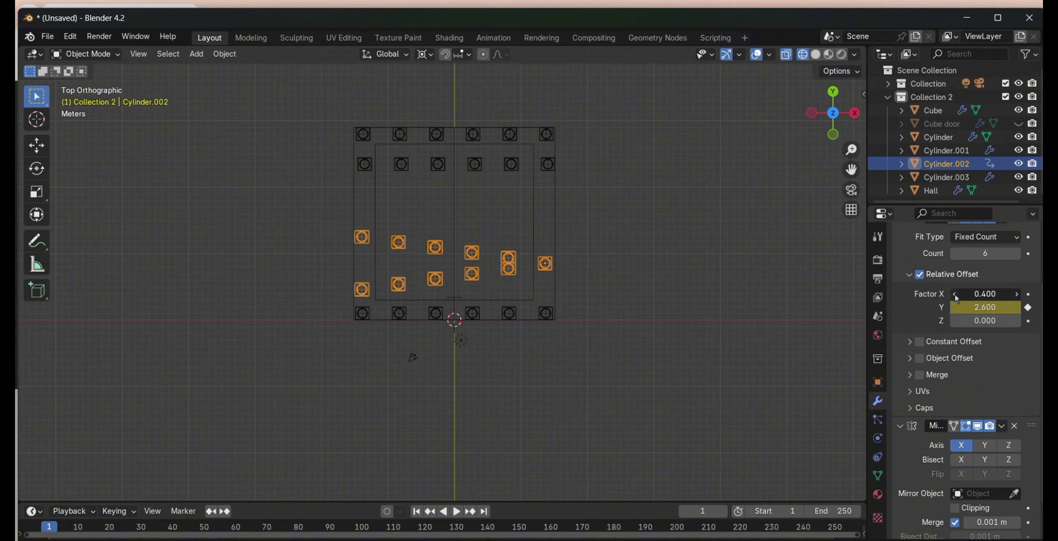
- Duplicate the middle column row with Shift+D into Cylinder.004
key(shift+d)
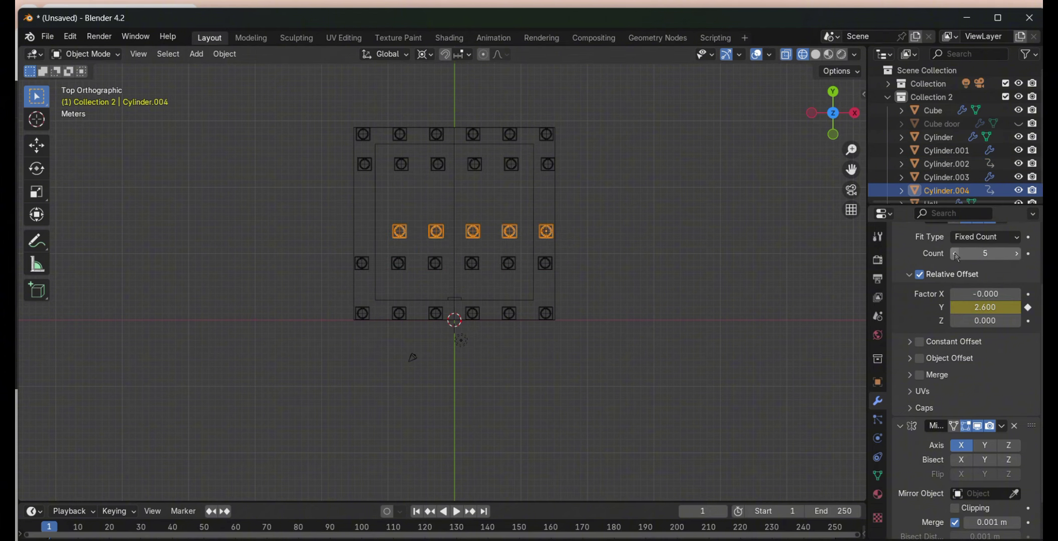
middle_drag(368, 223, 502, 262)
click(502, 261)
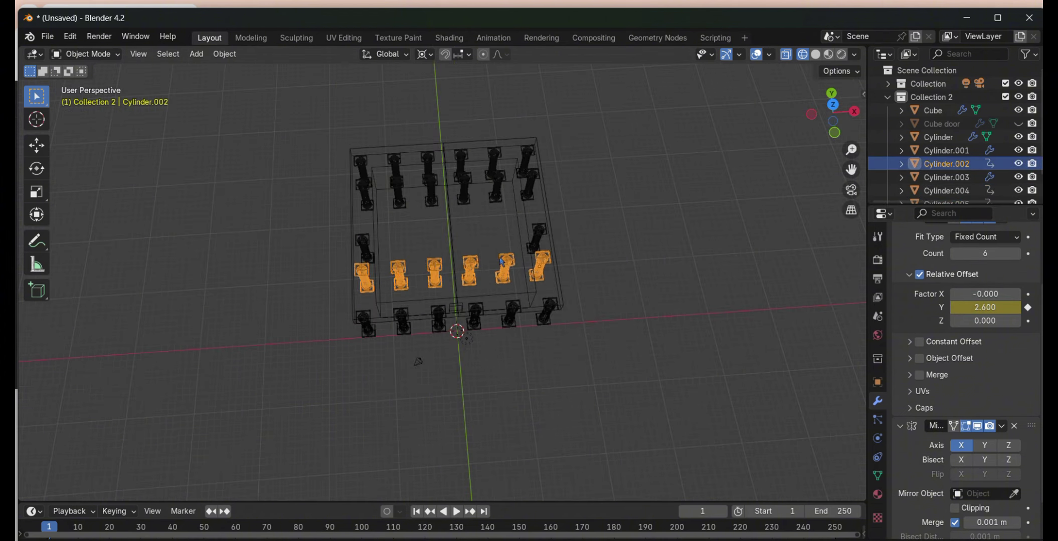
key(KP_7)
- Select among the column rows and pick the single column Cylinder.007 to reposition
click(393, 165)
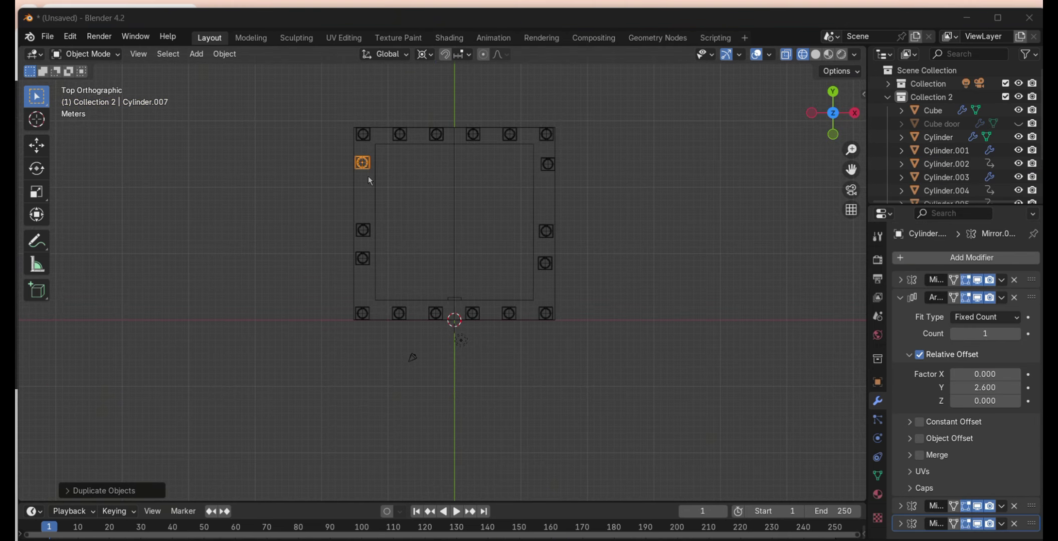
click(547, 164)
scroll(548, 194, up, 2)
scroll(371, 113, up, 5)
click(267, 164)
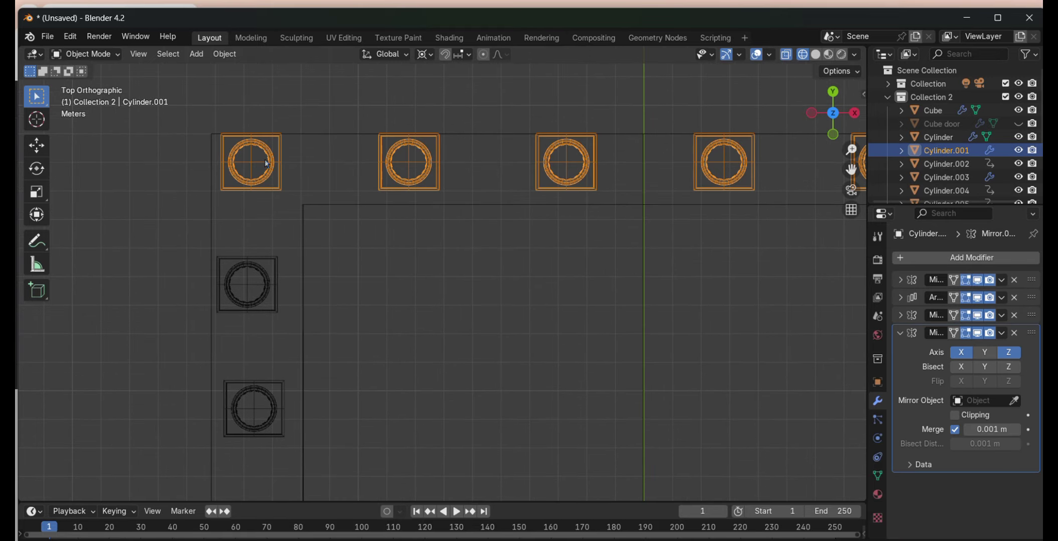
scroll(392, 232, down, 2)
click(302, 279)
scroll(401, 321, up, 4)
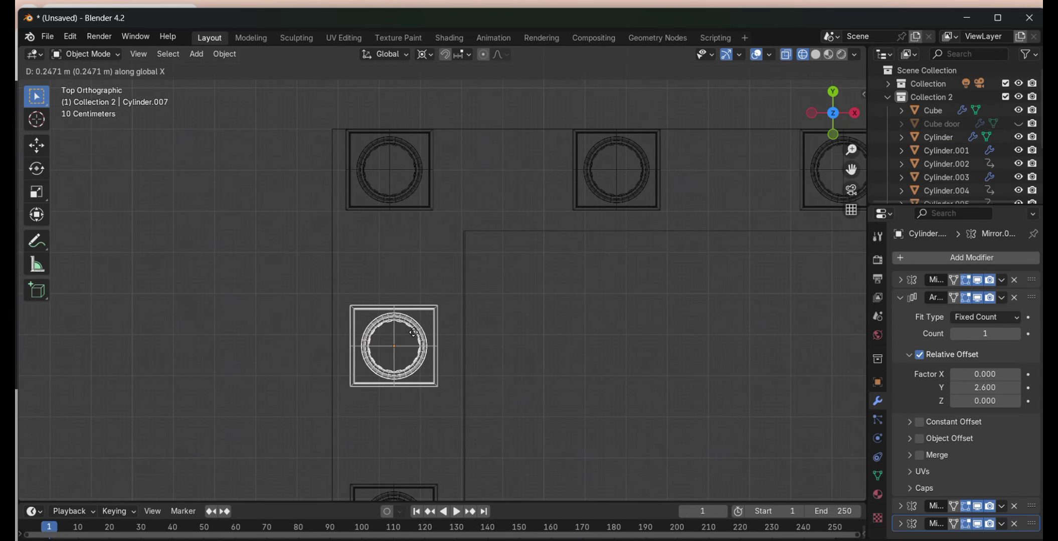
click(414, 332)
- Slide the single column along the side wall into its place
scroll(414, 333, up, 3)
shift+middle_drag(300, 395, 494, 396)
key(g)
click(495, 396)
scroll(495, 395, down, 4)
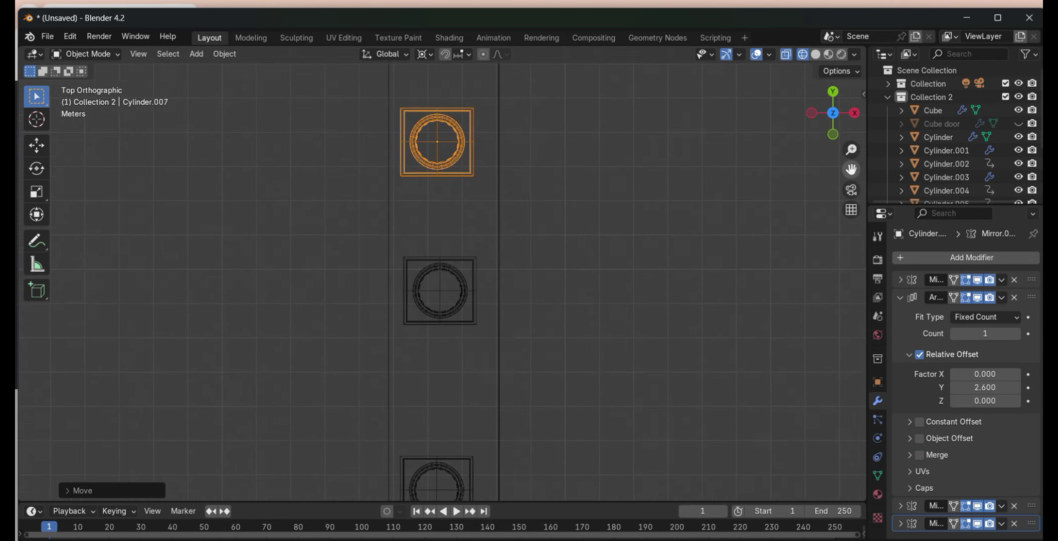
scroll(440, 290, up, 2)
- Duplicate the single column and move the copy to the next side-wall position
key(shift+d)
scroll(507, 95, up, 2)
click(507, 95)
scroll(508, 96, down, 1)
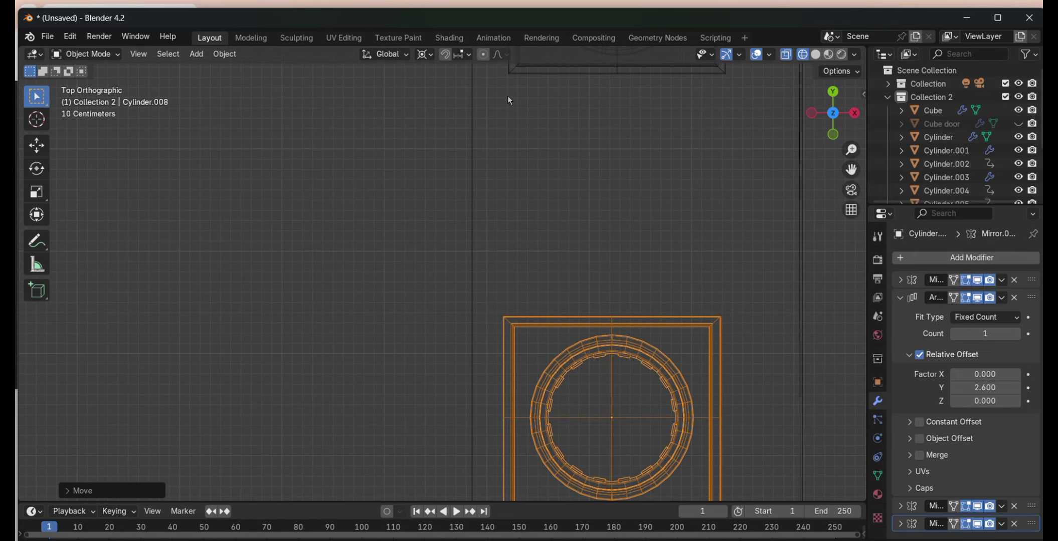
key(g)
click(540, 300)
scroll(539, 300, up, 2)
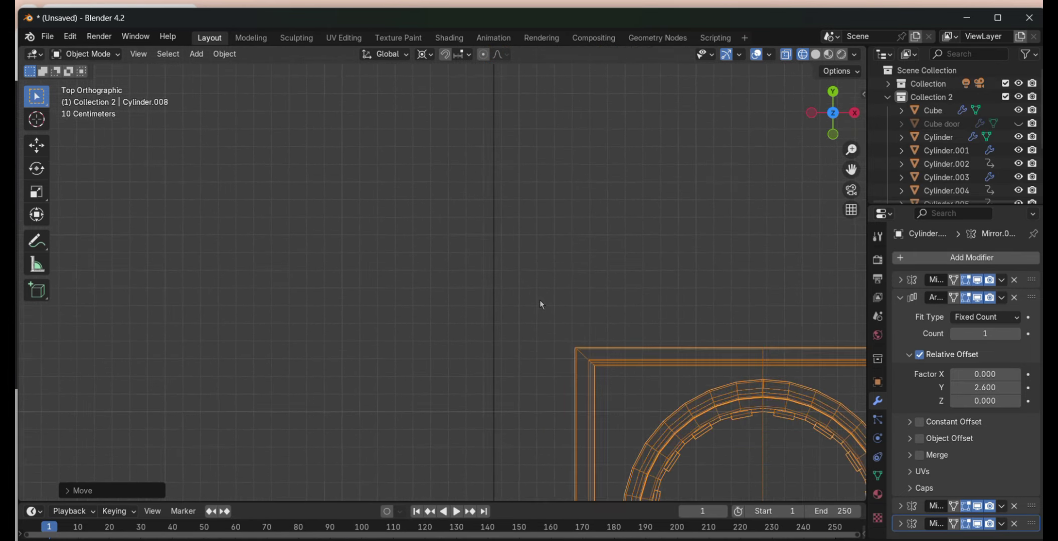
scroll(540, 300, up, 2)
scroll(742, 269, down, 5)
scroll(742, 269, down, 5)
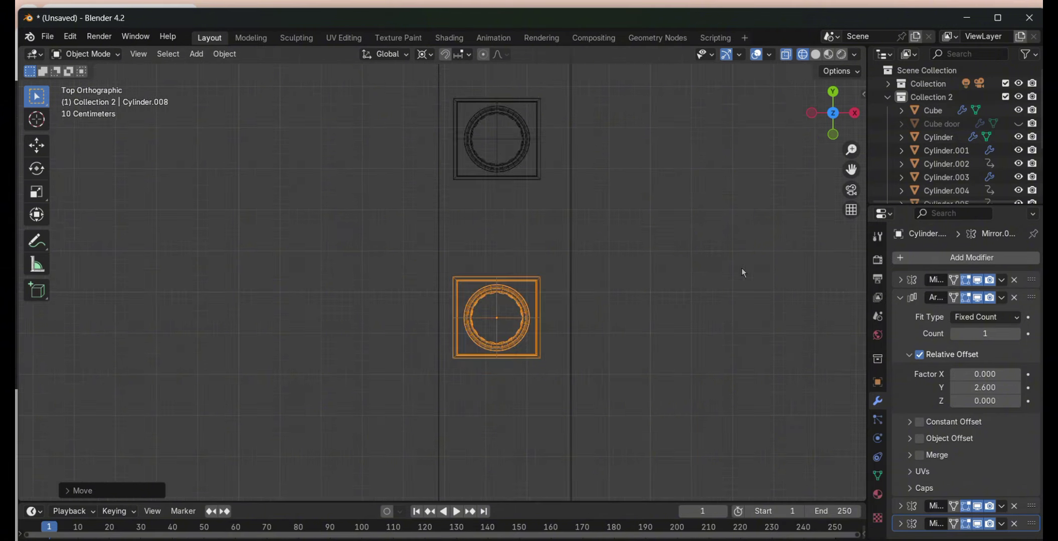
scroll(742, 268, down, 6)
scroll(454, 340, up, 5)
scroll(527, 138, up, 2)
- Turn on snapping and place another duplicated column along the wall
key(shift+Tab)
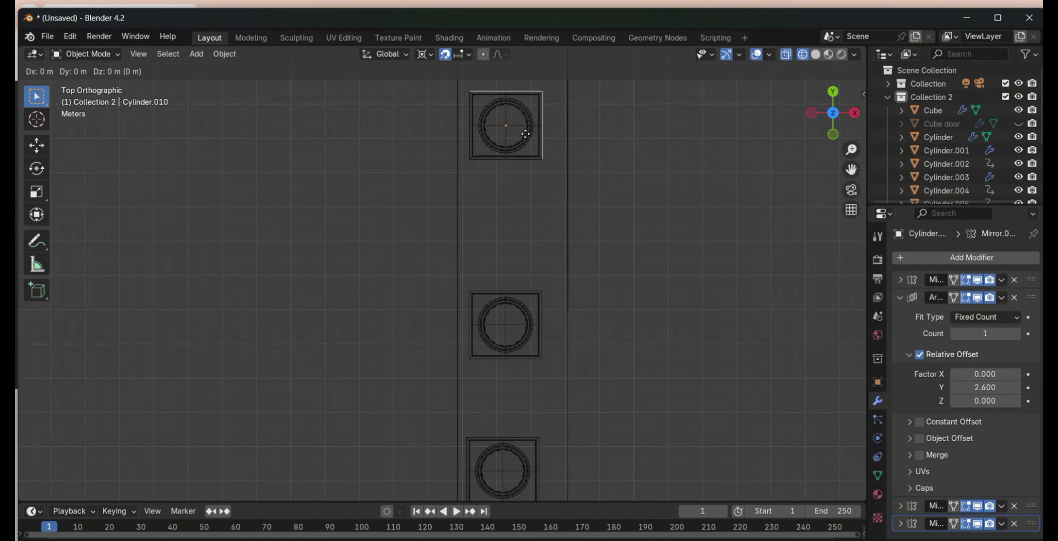
key(shift+d)
scroll(529, 308, up, 3)
scroll(528, 308, up, 2)
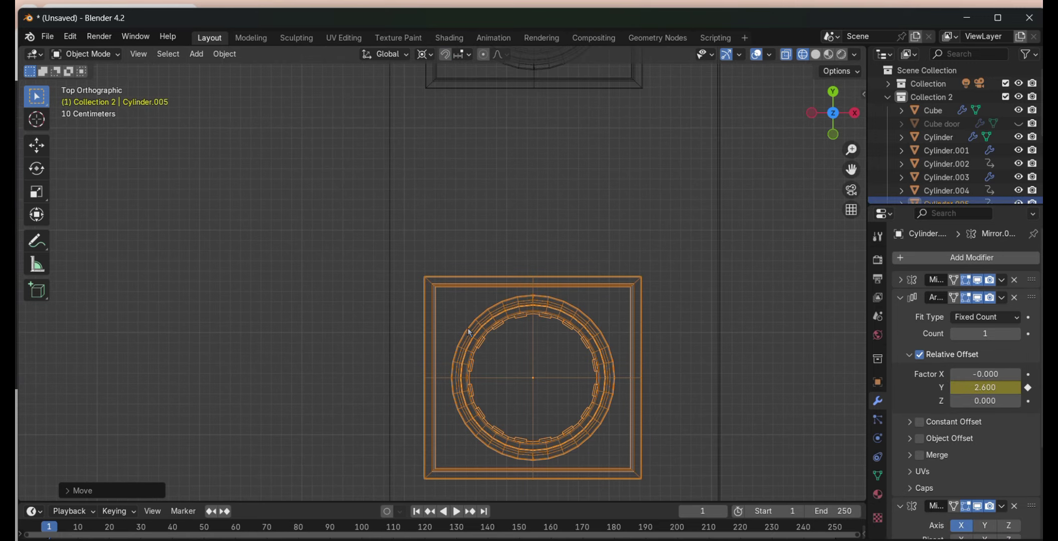
click(492, 325)
key(g)
key(x)
key(Escape)
scroll(492, 324, up, 2)
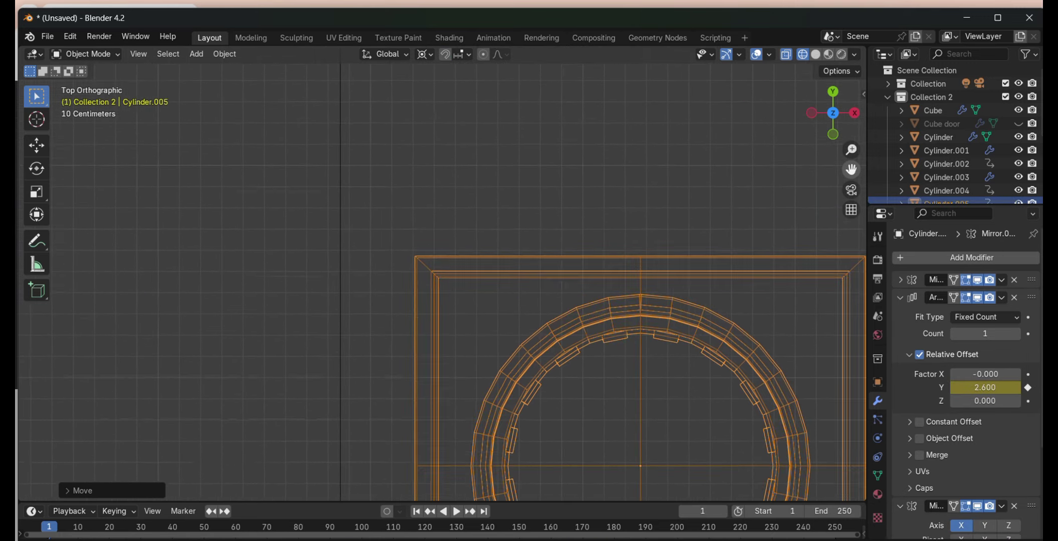
scroll(791, 229, down, 5)
scroll(606, 200, up, 3)
- Duplicate Cylinder.003 and move the copy along the X axis as a new side column
shift+middle_drag(536, 276, 493, 141)
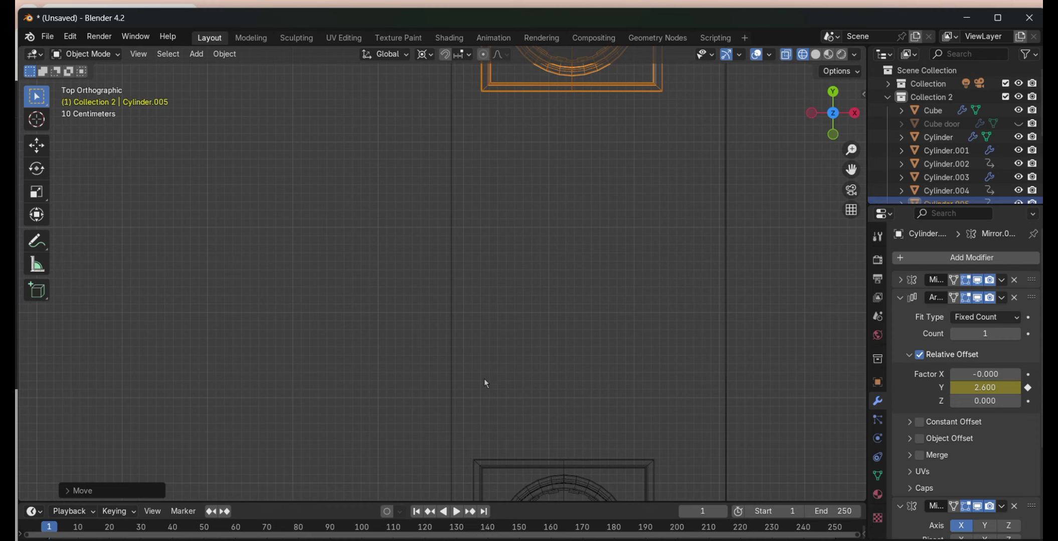
scroll(678, 409, up, 2)
scroll(621, 272, up, 1)
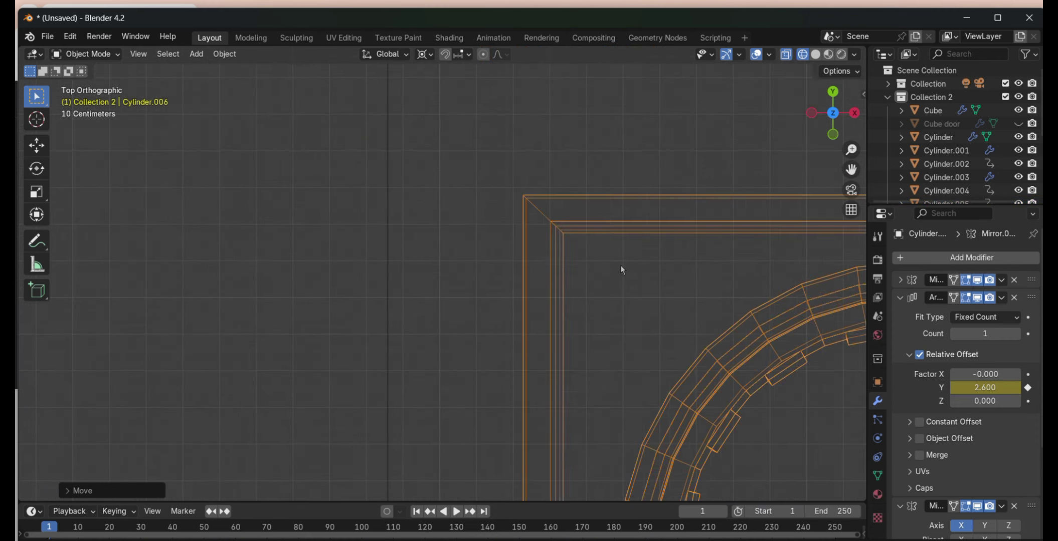
scroll(612, 264, down, 6)
scroll(508, 246, down, 1)
scroll(627, 232, down, 1)
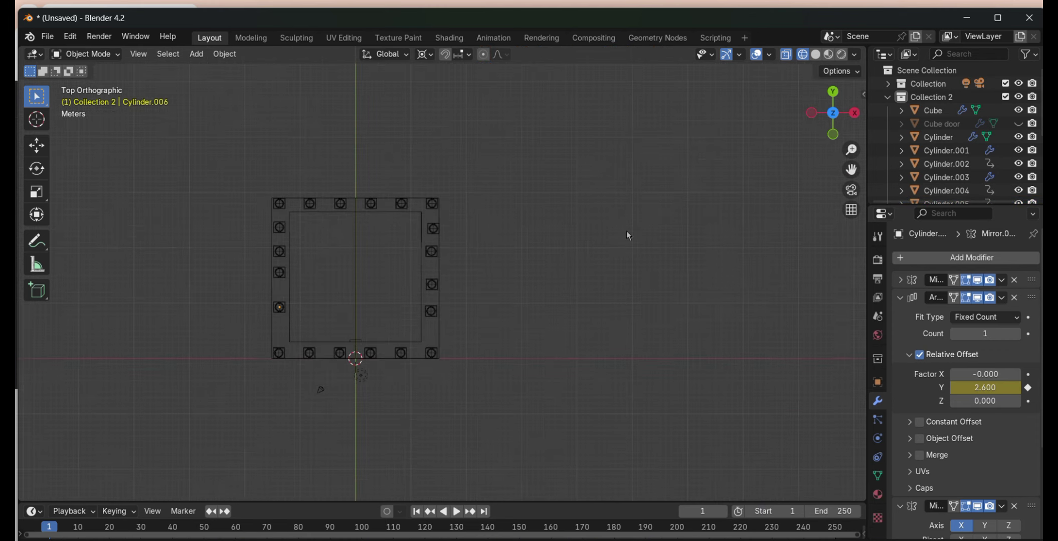
scroll(627, 231, up, 5)
scroll(626, 232, up, 2)
scroll(441, 281, up, 2)
shift+middle_drag(502, 250, 576, 176)
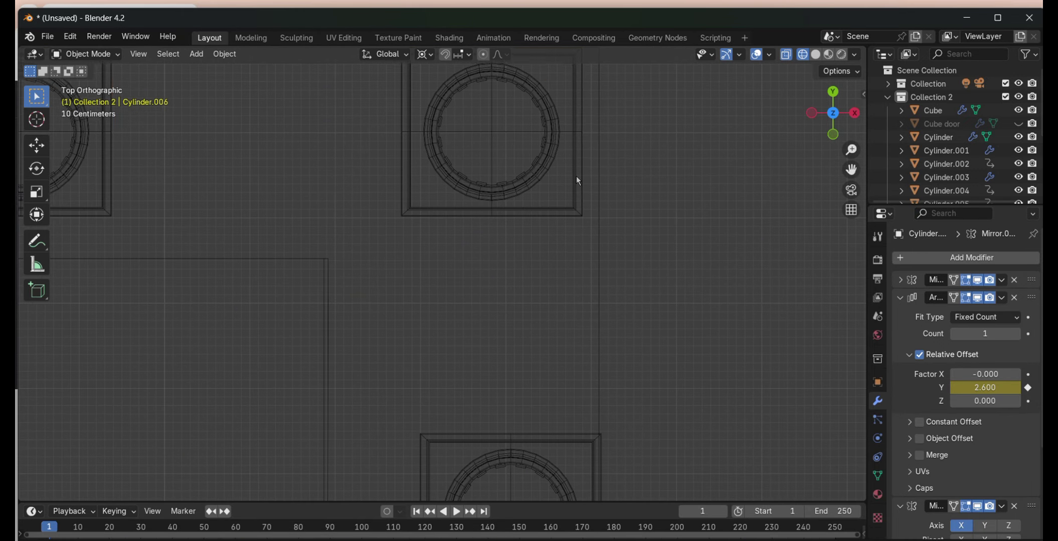
click(576, 176)
scroll(637, 367, down, 2)
scroll(639, 338, up, 3)
key(shift+d)
key(x)
scroll(640, 342, up, 2)
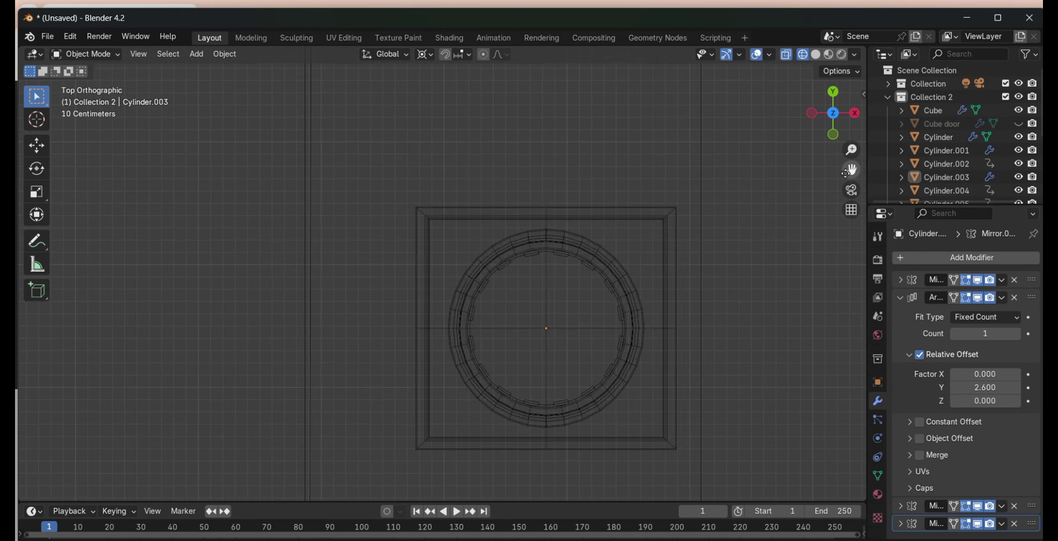
click(590, 274)
- Check the column ring by selecting Cylinder.004, Cylinder.002 and the original Cylinder
shift+middle_drag(590, 273, 562, 355)
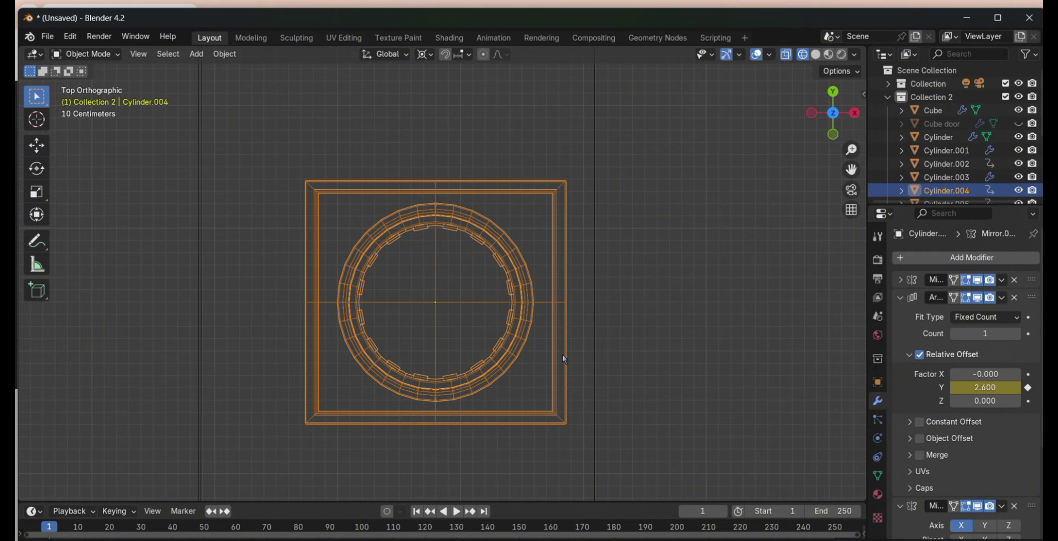
click(563, 354)
scroll(496, 115, up, 3)
scroll(442, 281, down, 3)
shift+middle_drag(652, 451, 750, 271)
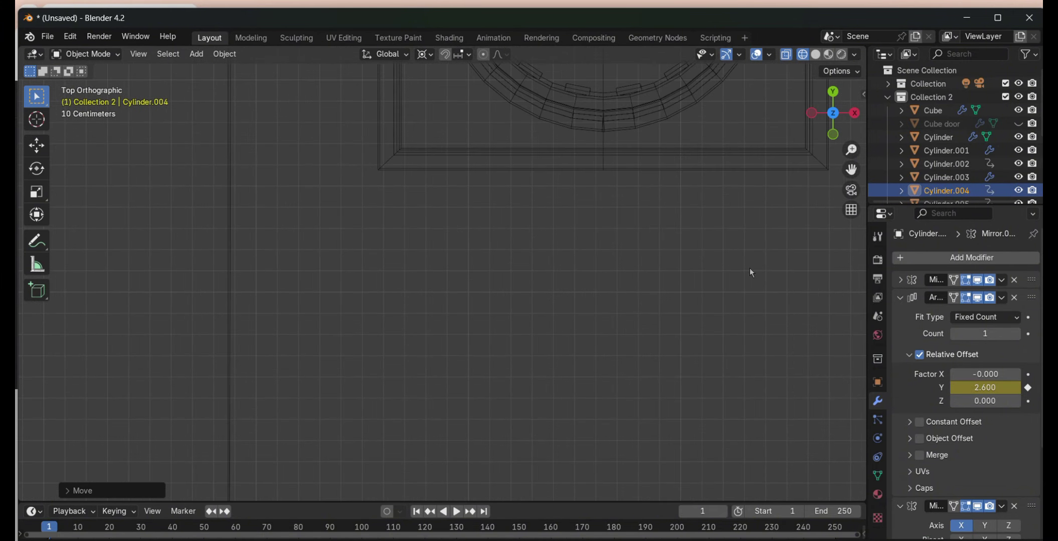
click(946, 164)
scroll(777, 191, up, 3)
scroll(777, 191, down, 5)
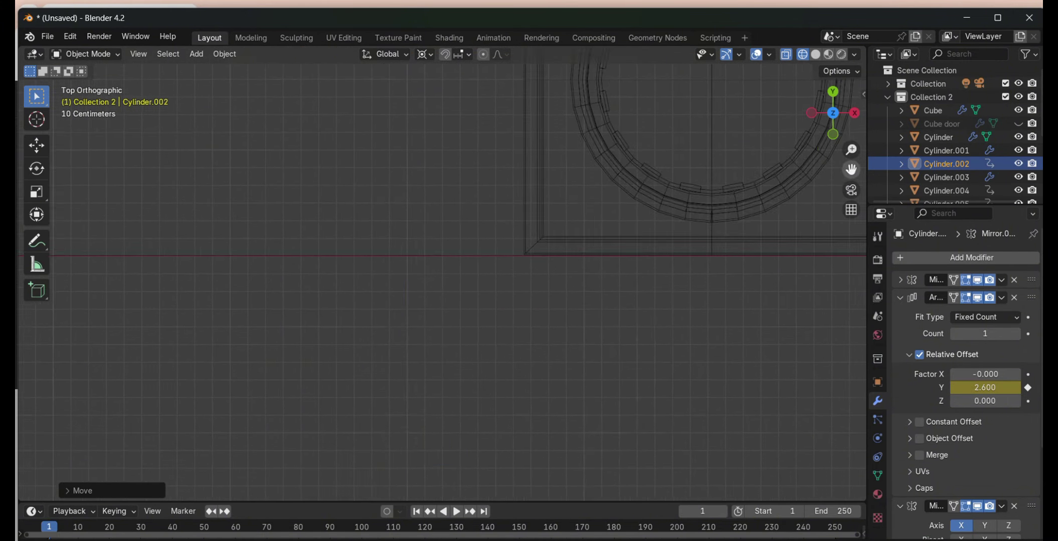
shift+middle_drag(778, 120, 555, 272)
click(746, 225)
scroll(772, 227, down, 1)
scroll(647, 233, down, 4)
- In Right Orthographic view, slide column Cylinder.005 to a new spot along the row
key(KP_3)
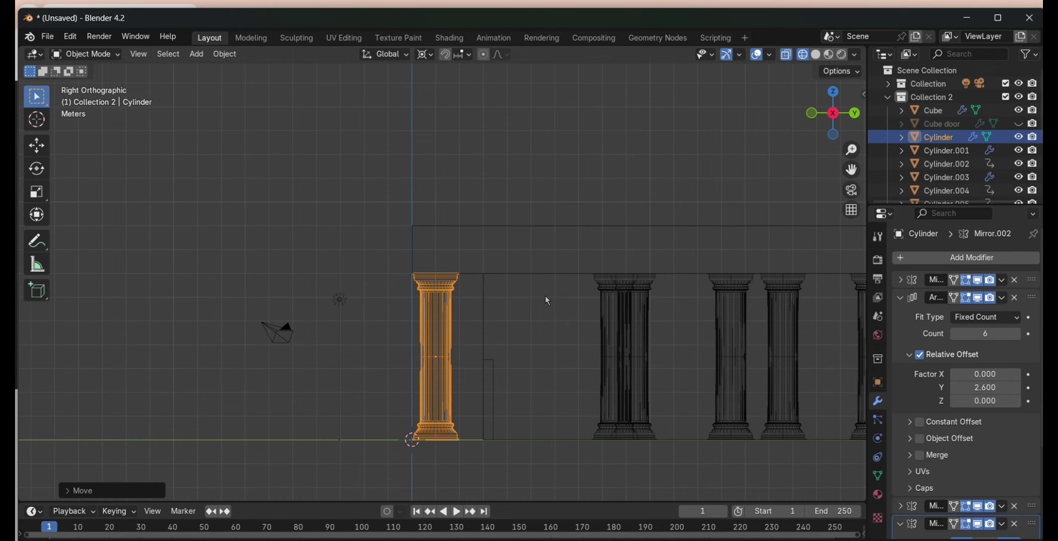
scroll(635, 318, down, 2)
scroll(631, 309, up, 8)
scroll(631, 309, down, 4)
click(512, 314)
key(g)
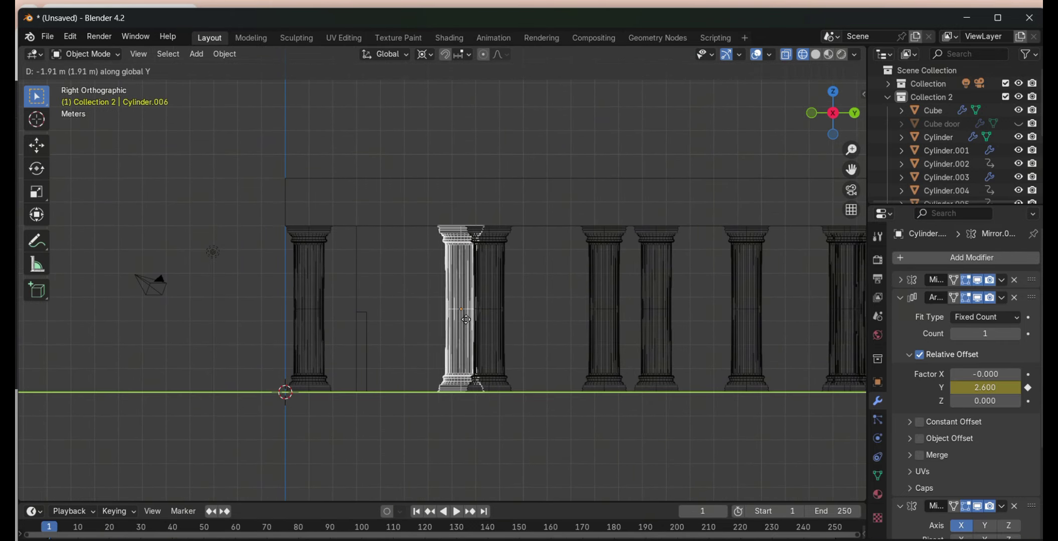
click(581, 278)
- Shift column Cylinder.008 slightly left, comparing spacing in solid and wireframe shading
click(746, 273)
key(g)
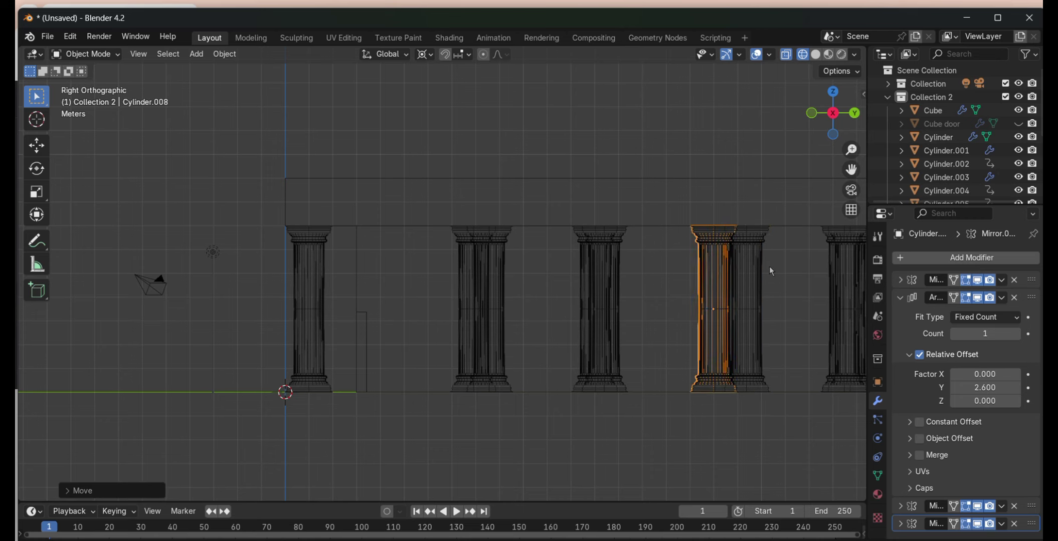
drag(851, 170, 583, 170)
key(shift+z)
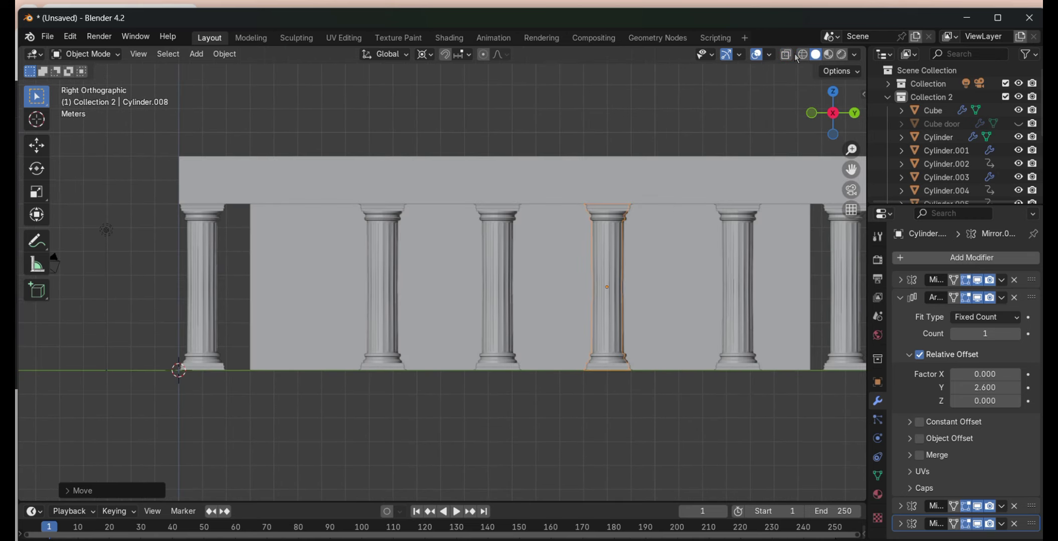
key(shift+z)
drag(851, 170, 741, 137)
shift+middle_drag(208, 274, 275, 276)
- Move columns Cylinder.002 and Cylinder.009 along the Y axis to even the spacing
click(338, 247)
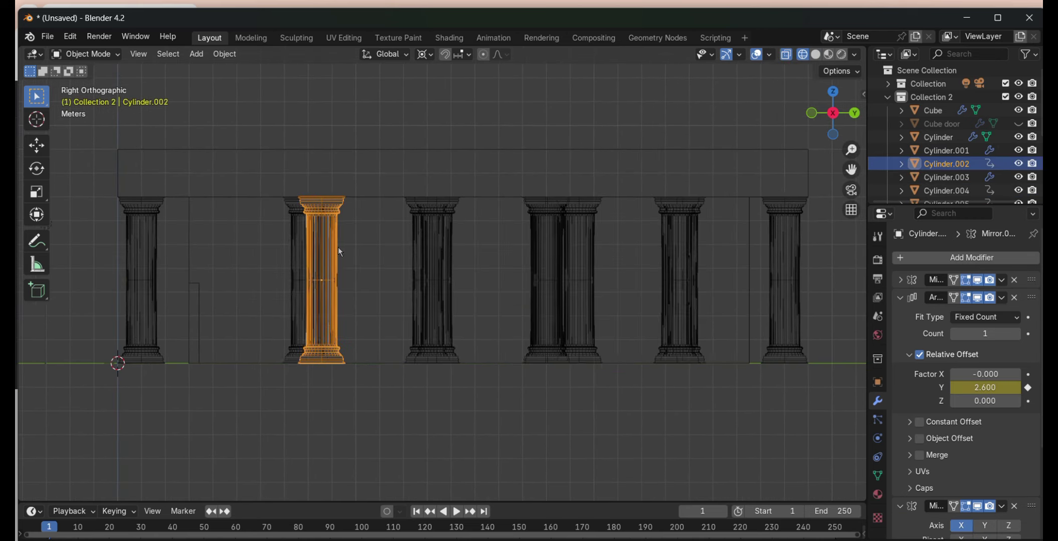
key(g)
key(y)
click(271, 250)
click(680, 261)
key(g)
key(y)
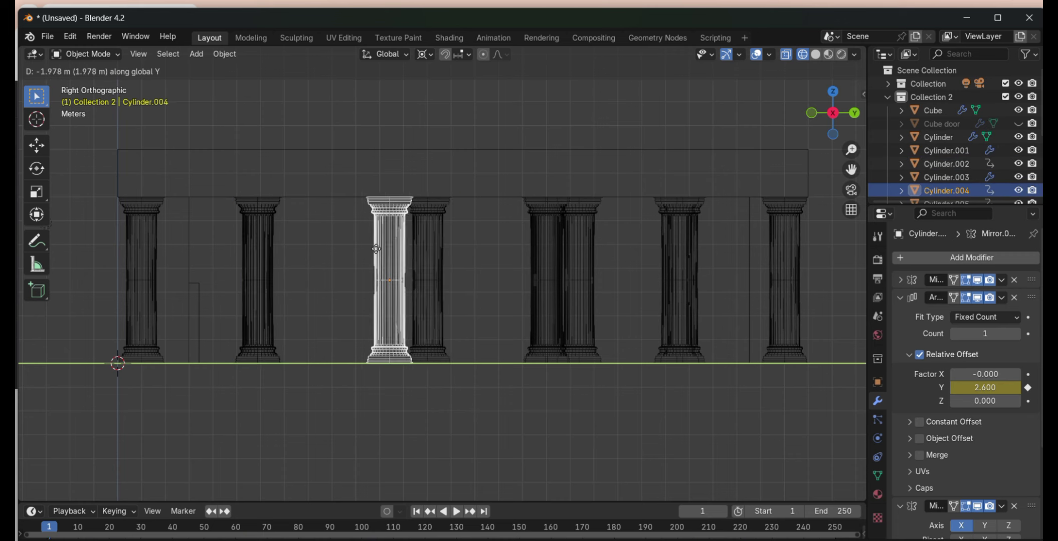
click(544, 252)
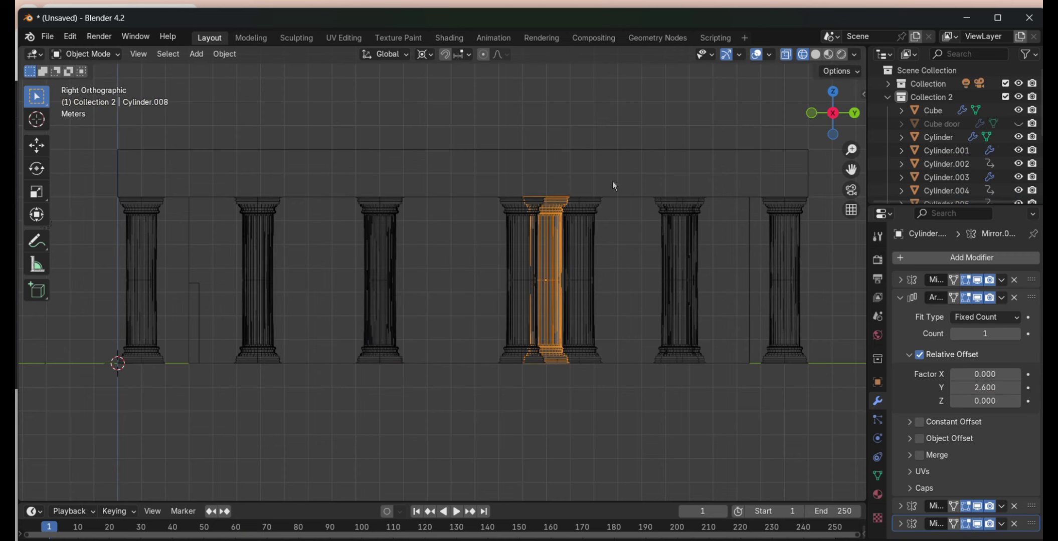
- Duplicate Cylinder.009 and place the copy along Y as an extra column
key(shift+d)
key(y)
scroll(612, 200, up, 2)
click(644, 254)
mouse_move(643, 253)
middle_down()
mouse_move(451, 240)
mouse_move(387, 252)
middle_up()
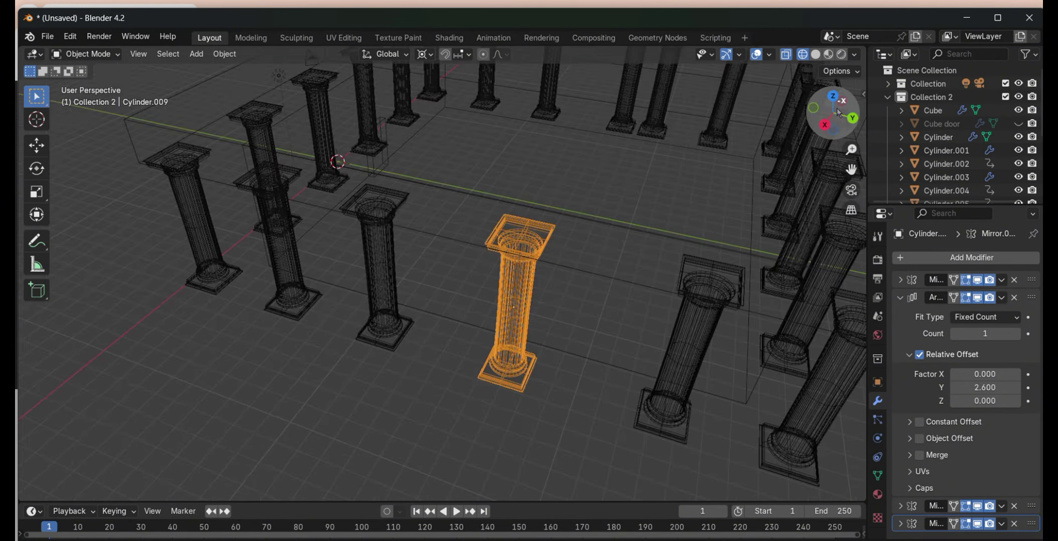
key(KP_3)
scroll(386, 253, down, 2)
- Reposition two more colonnade columns along the Y axis
click(677, 261)
key(ctrl+z)
key(g)
key(y)
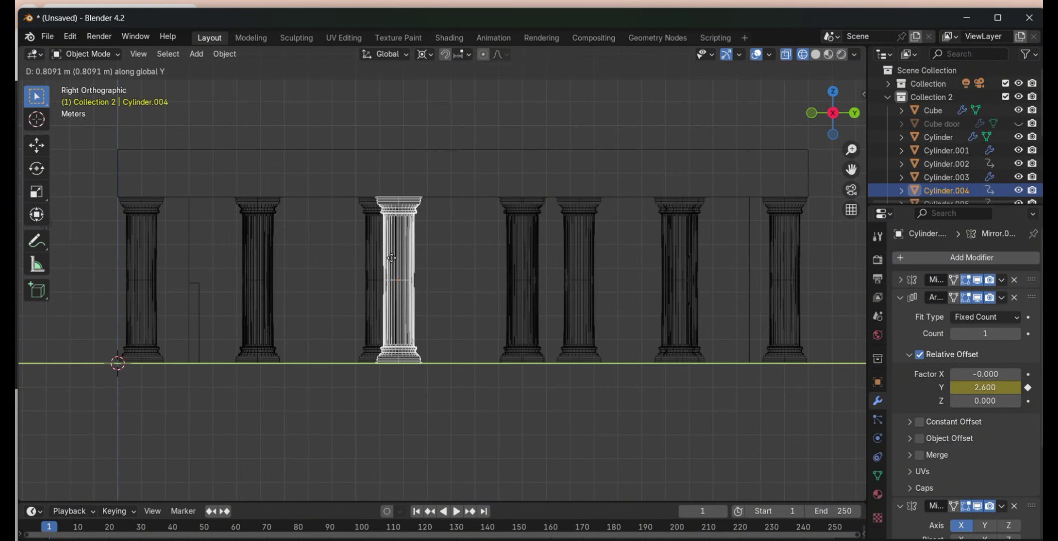
click(311, 281)
click(522, 276)
key(g)
key(y)
click(629, 277)
- Slide another column along Y and orbit to check the spacing from above
scroll(629, 277, up, 3)
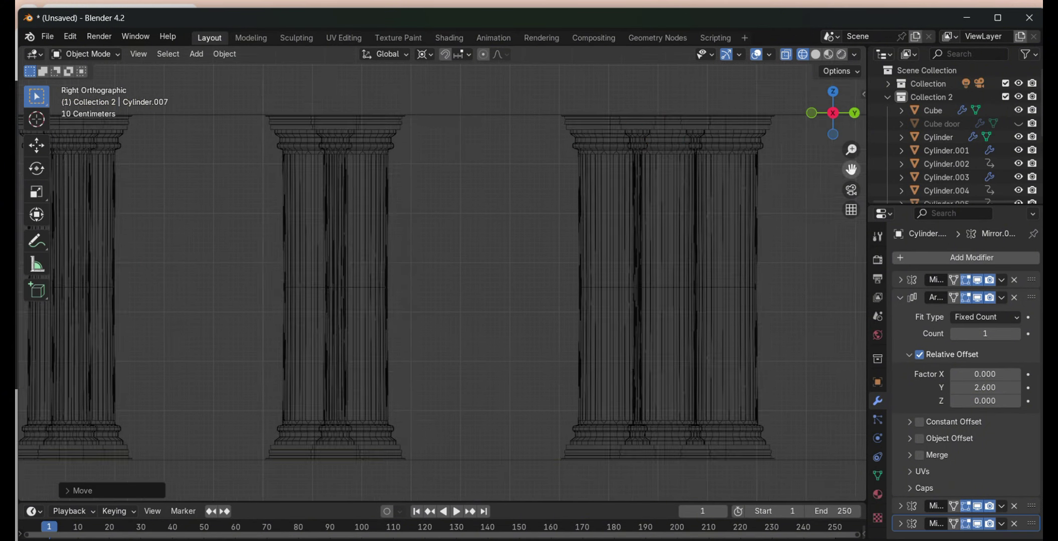
click(680, 304)
click(448, 319)
key(g)
key(y)
scroll(447, 301, down, 3)
click(443, 275)
mouse_move(444, 275)
middle_down()
mouse_move(283, 255)
mouse_move(827, 191)
middle_up()
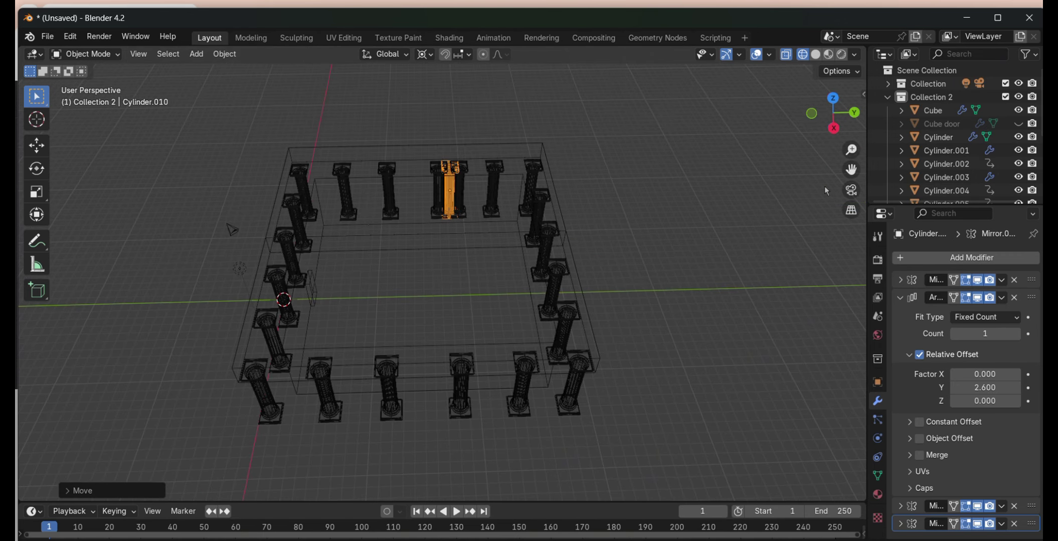
- In the side view, move a long-side column along the Y axis
click(390, 292)
key(KP_3)
click(516, 321)
drag(832, 112, 822, 121)
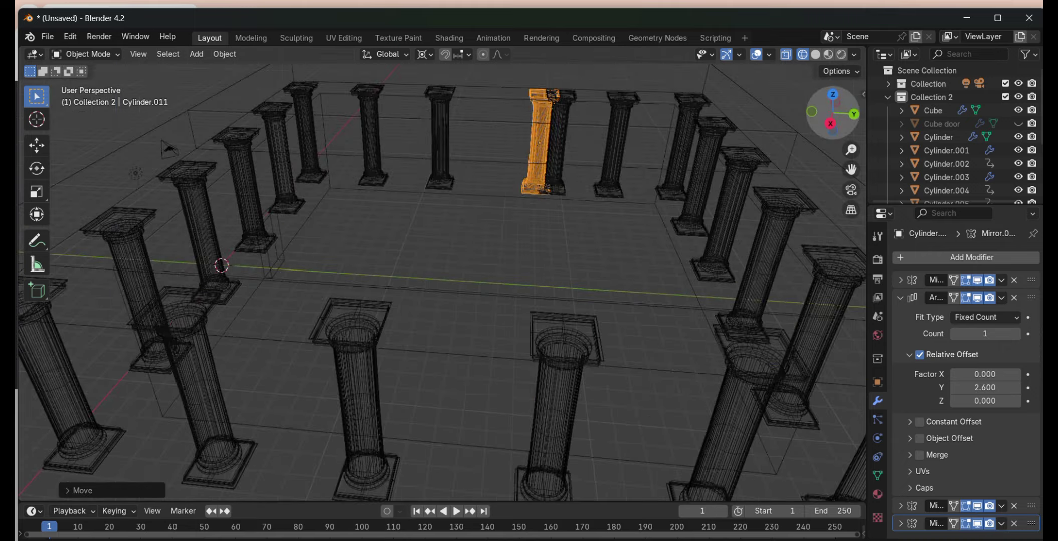
click(563, 161)
key(KP_3)
click(423, 324)
scroll(559, 210, up, 5)
key(g)
key(y)
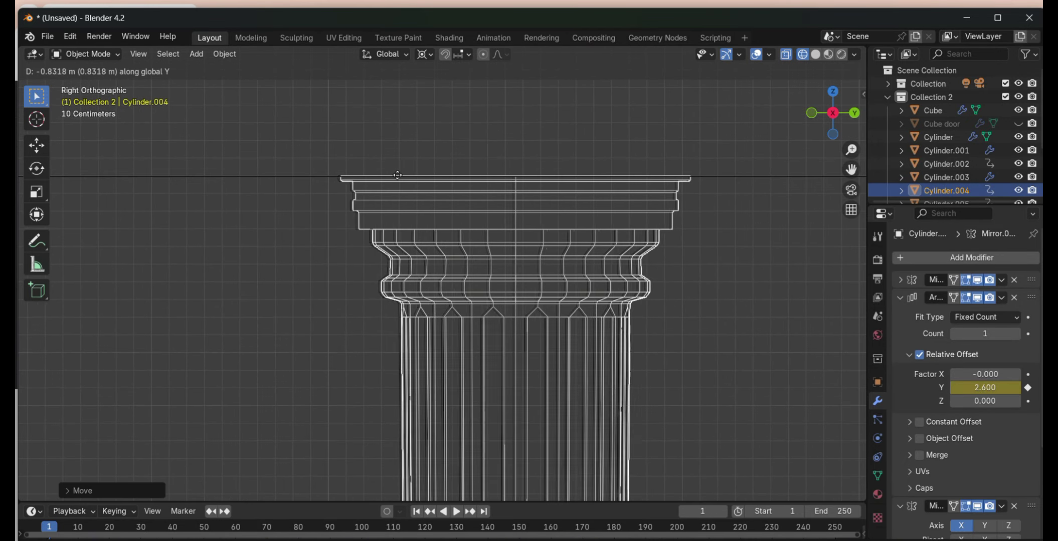
click(397, 175)
scroll(398, 175, down, 5)
- Nudge the next long-side column along Y, then inspect the colonnade in perspective
click(650, 222)
scroll(650, 221, up, 5)
key(g)
key(y)
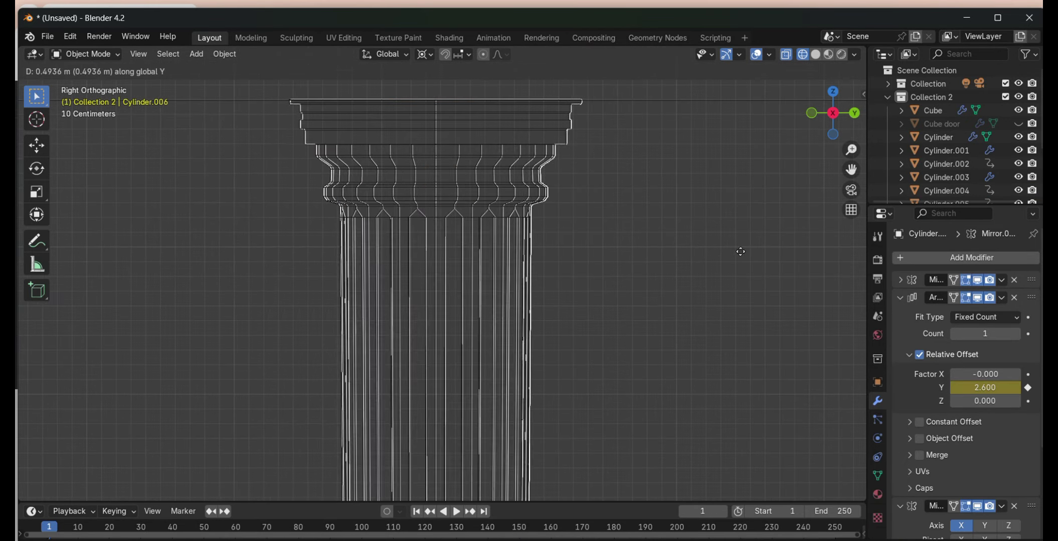
click(741, 252)
scroll(828, 234, down, 5)
scroll(828, 234, down, 3)
drag(832, 113, 631, 213)
- In solid shading, slide one more column along the Y axis
key(shift+z)
scroll(591, 236, up, 5)
scroll(411, 266, up, 3)
click(411, 266)
key(g)
key(y)
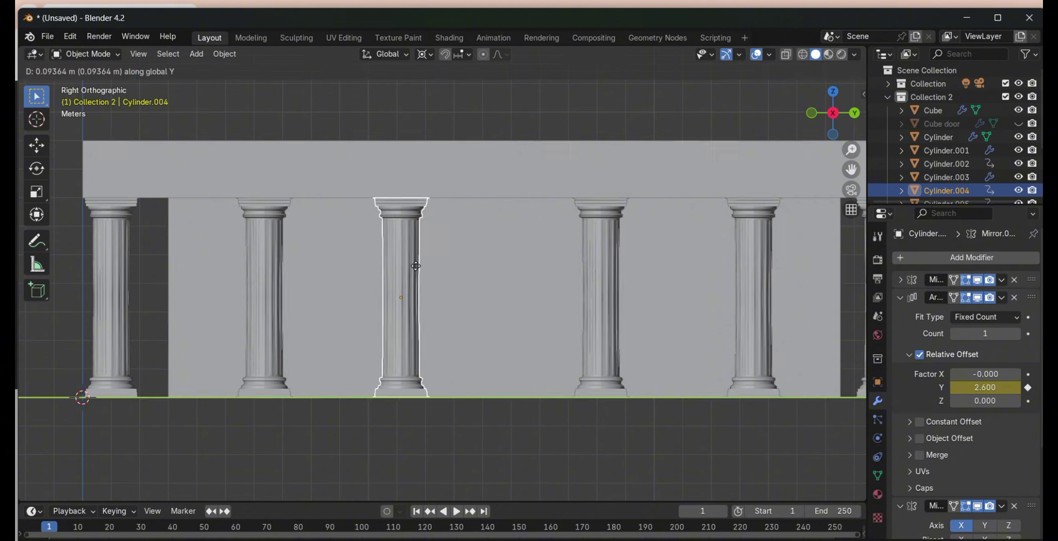
click(588, 292)
scroll(589, 293, down, 4)
- Check the remaining columns in see-through wireframe and nudge the one hidden behind the wall
click(624, 323)
scroll(586, 408, up, 2)
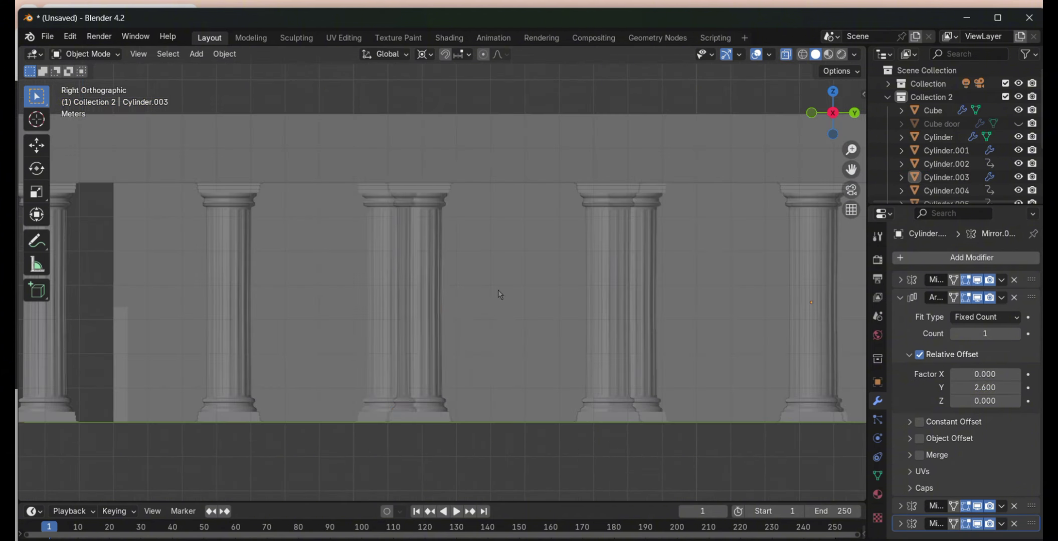
click(401, 301)
scroll(401, 301, up, 4)
scroll(771, 89, up, 2)
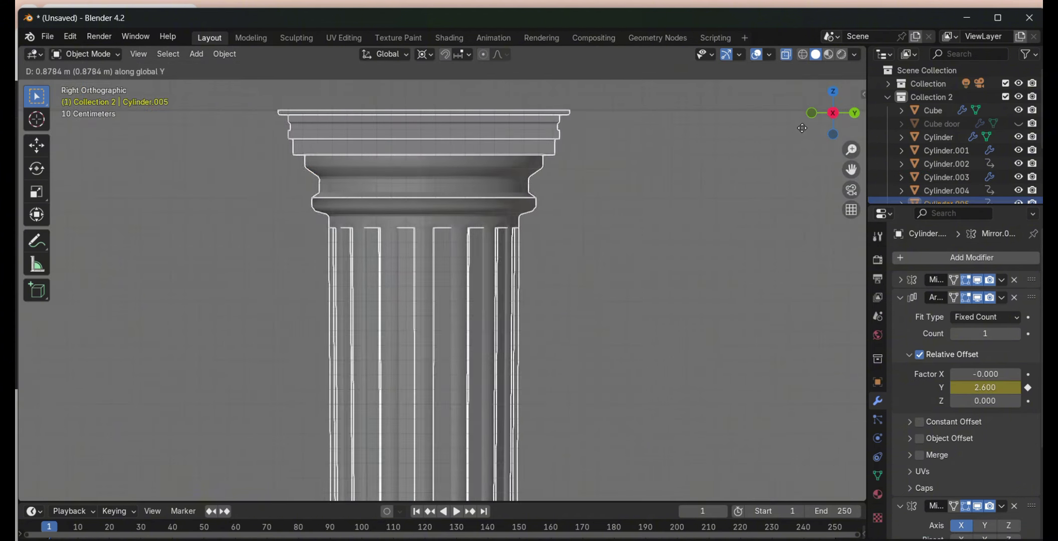
scroll(709, 260, down, 5)
click(709, 260)
click(803, 55)
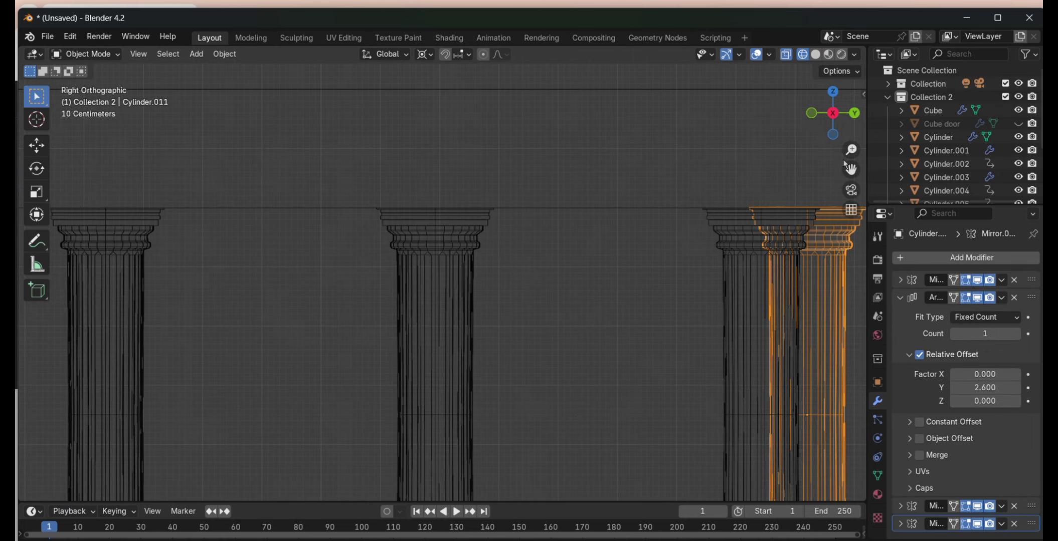
scroll(819, 199, up, 3)
scroll(778, 201, down, 3)
key(g)
click(778, 201)
scroll(472, 182, up, 4)
- Return to solid shading, select the roof Cube and enter its Edit Mode
click(471, 182)
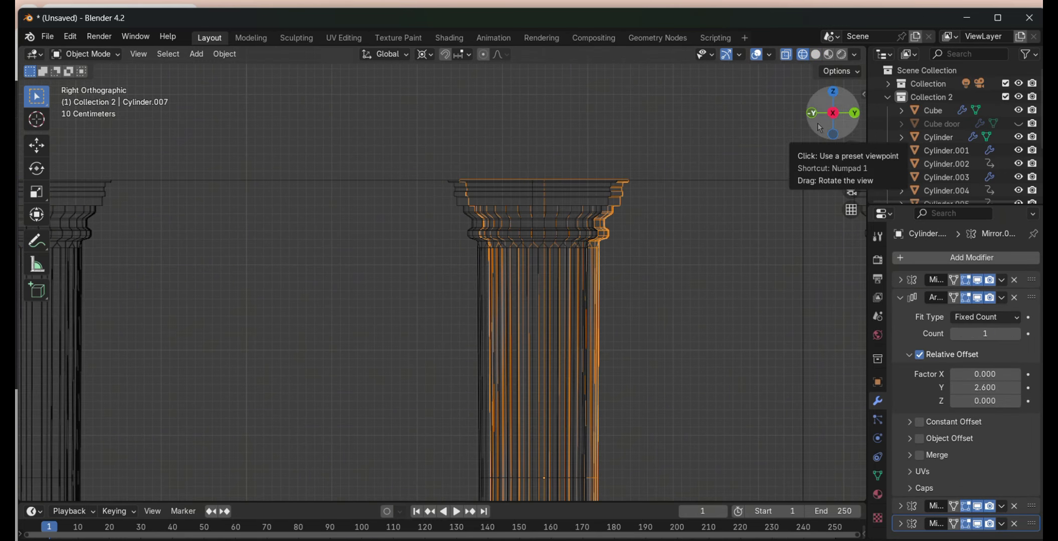
scroll(809, 157, up, 2)
scroll(669, 302, down, 6)
key(shift+z)
middle_drag(669, 302, 551, 281)
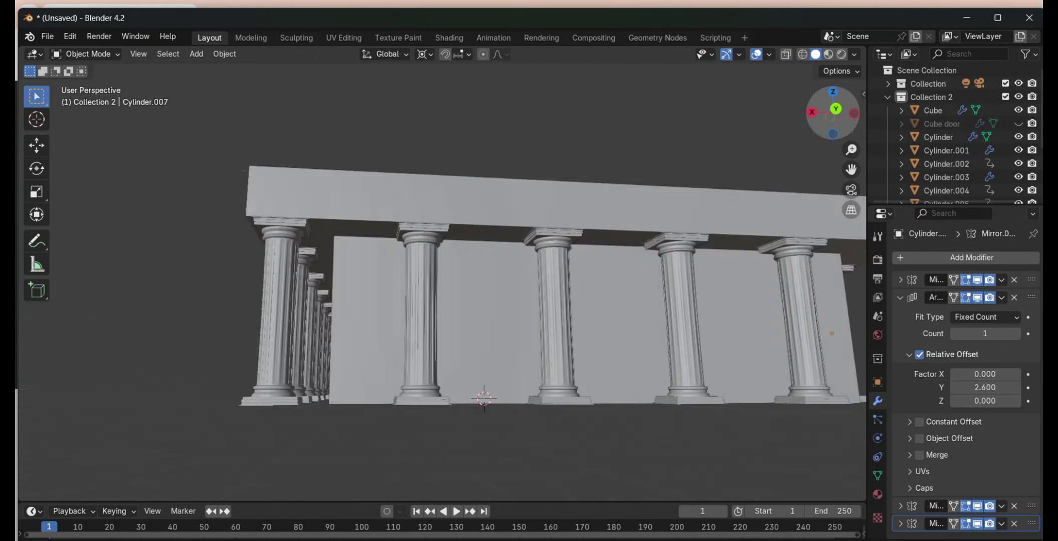
scroll(502, 281, down, 4)
click(461, 266)
key(Tab)
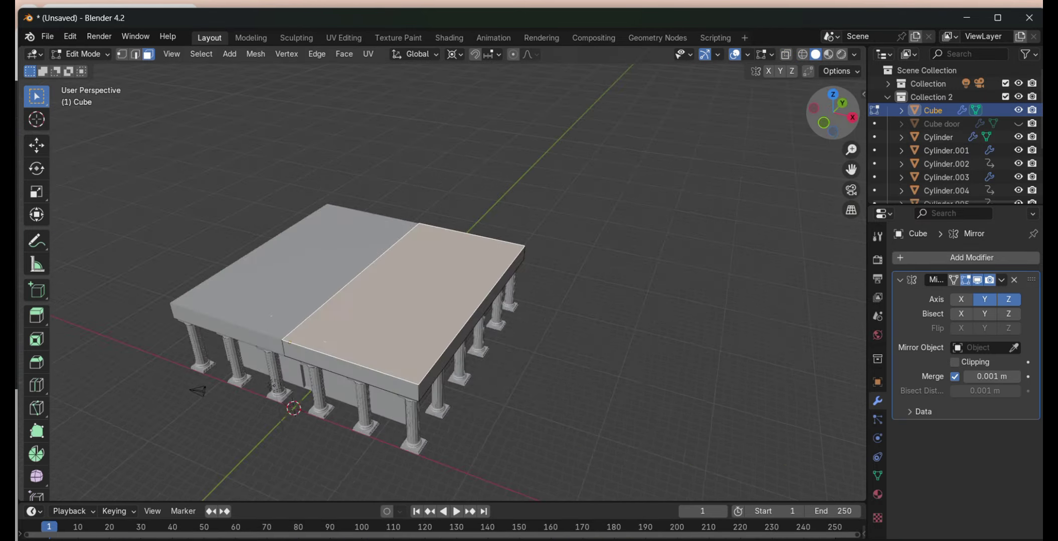
- Turn off Z in the roof Cube's Mirror modifier and tick Clipping, then select a roof-top face
middle_drag(461, 267, 810, 172)
key(g)
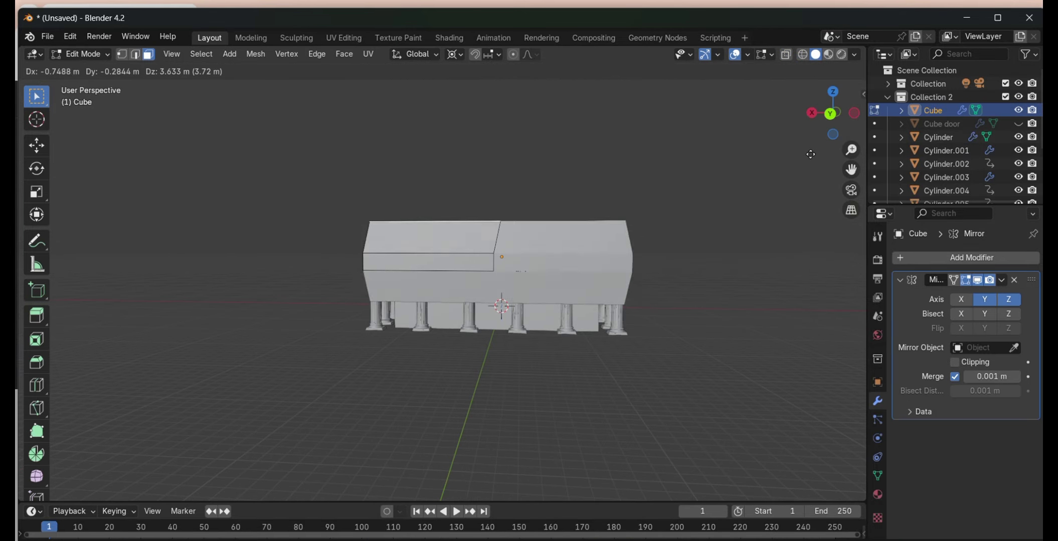
right_click(792, 141)
mouse_move(792, 141)
middle_down()
mouse_move(619, 366)
mouse_move(668, 238)
mouse_move(379, 312)
middle_up()
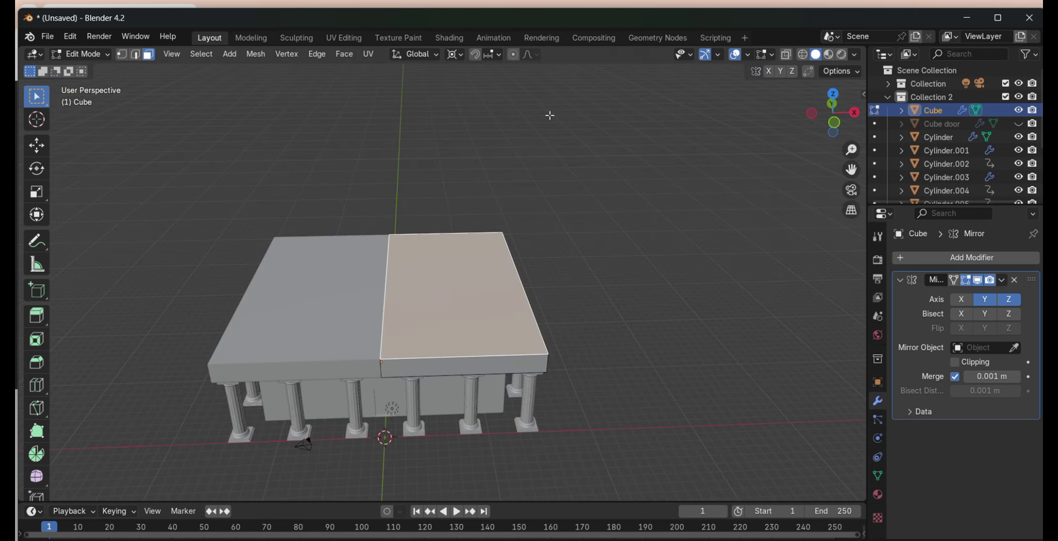
middle_drag(550, 115, 548, 224)
click(463, 59)
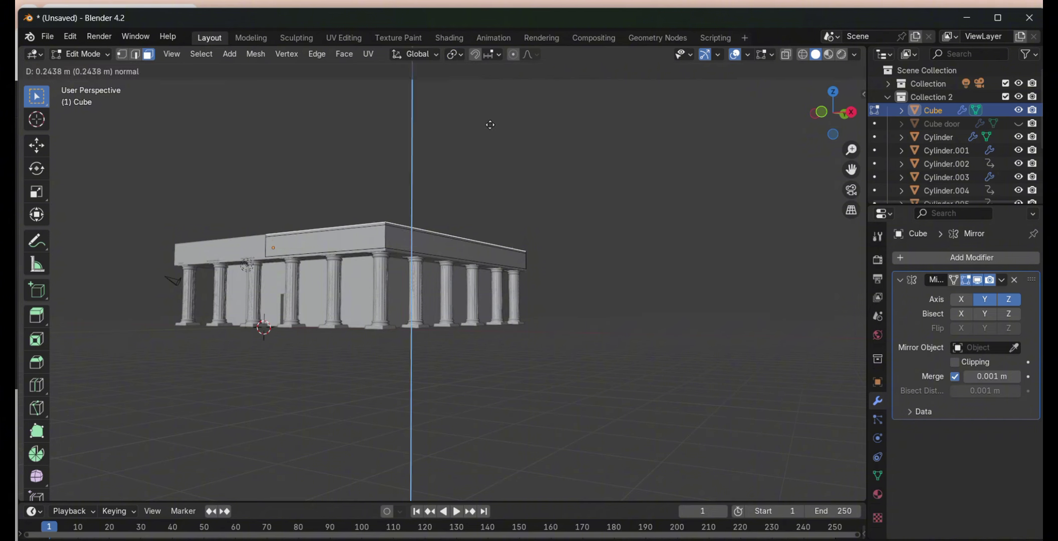
click(490, 125)
middle_drag(489, 125, 504, 212)
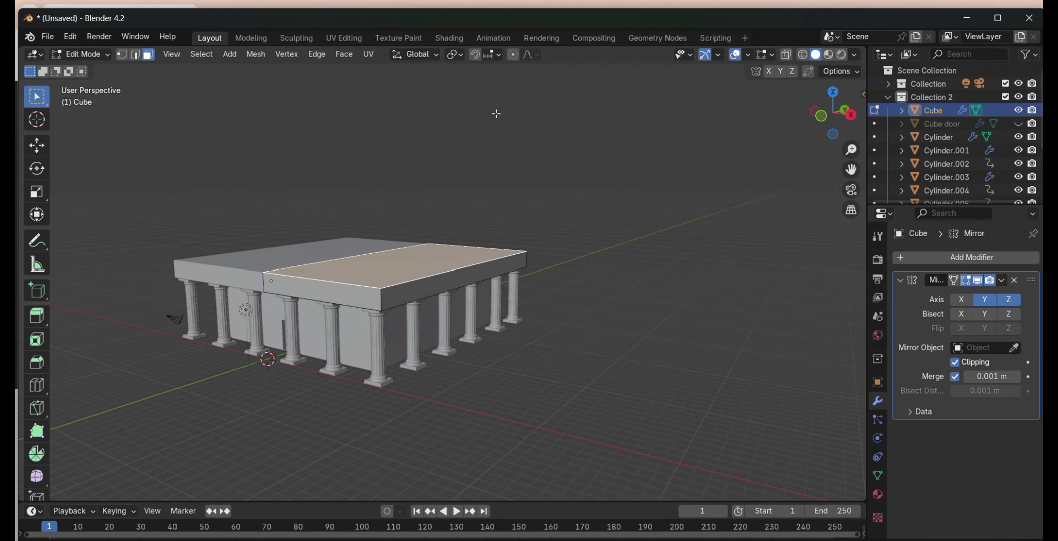
mouse_move(496, 113)
middle_down()
mouse_move(765, 164)
mouse_move(409, 283)
middle_up()
key(alt+z)
key(alt+z)
click(410, 283)
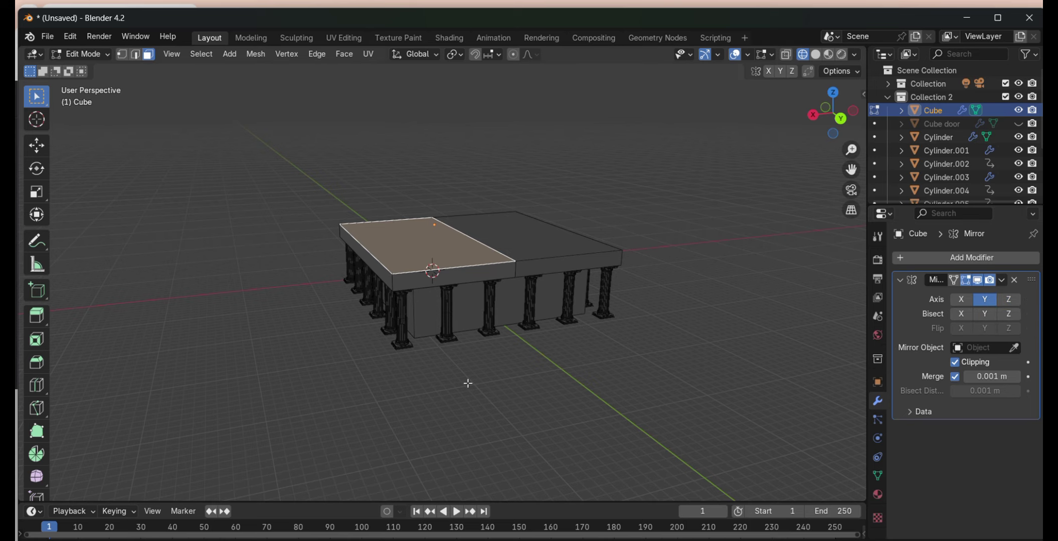
- Switch to vertex select mode and frame the roof peak in a straight front view
click(831, 116)
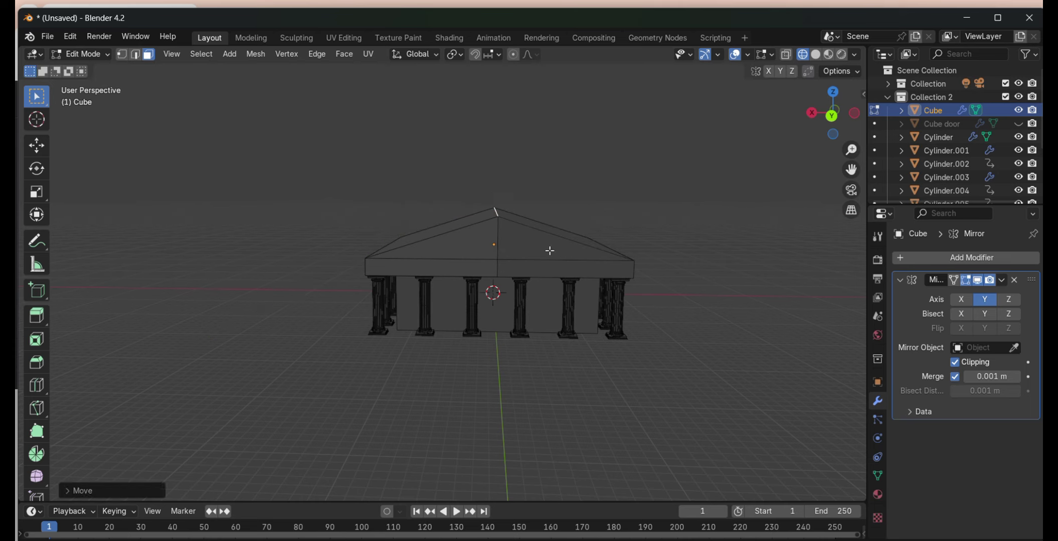
scroll(522, 216, up, 4)
key(1)
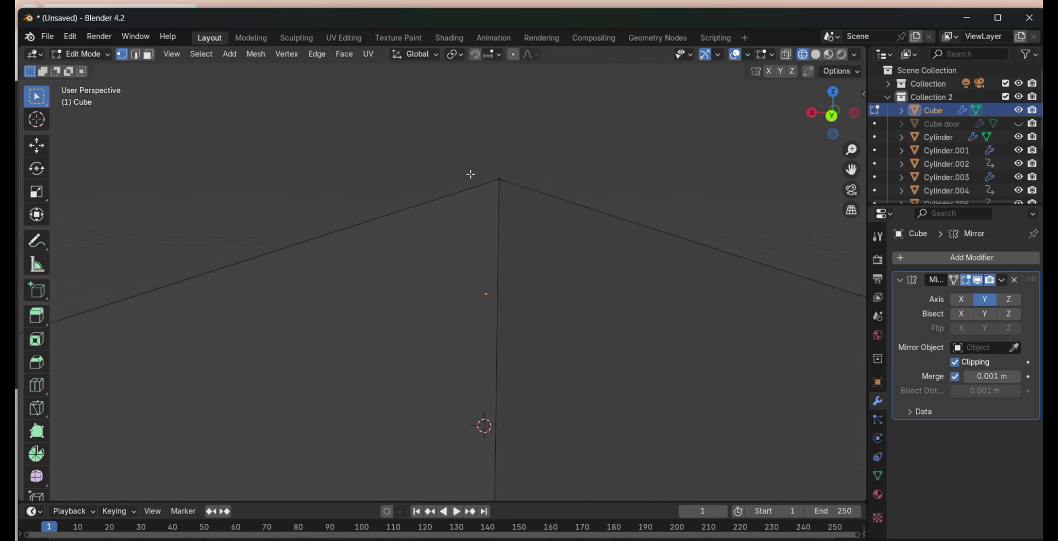
scroll(652, 179, down, 5)
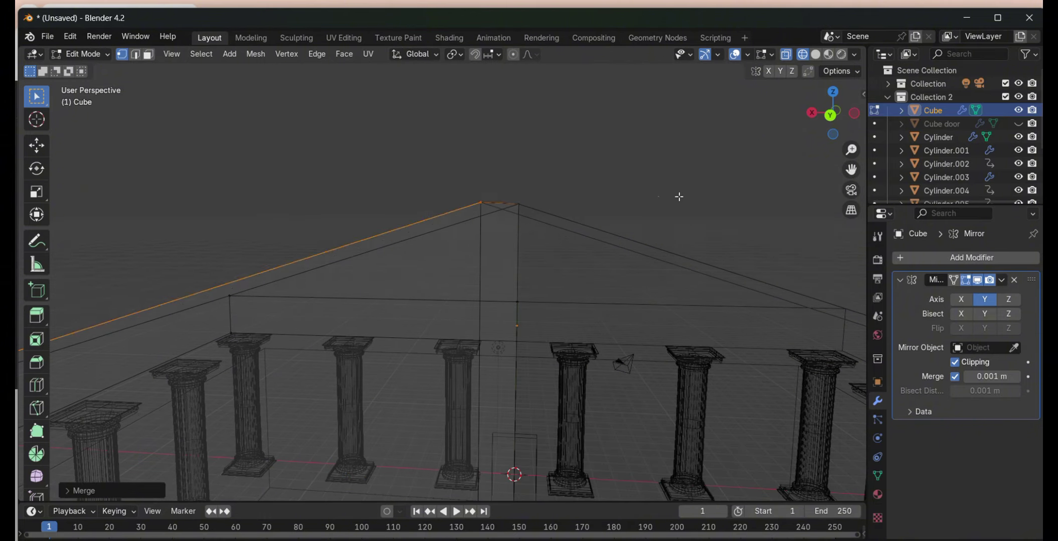
mouse_move(502, 301)
middle_down()
mouse_move(501, 226)
mouse_move(562, 326)
middle_up()
key(KP_1)
scroll(451, 201, up, 5)
scroll(501, 200, down, 3)
scroll(627, 125, up, 3)
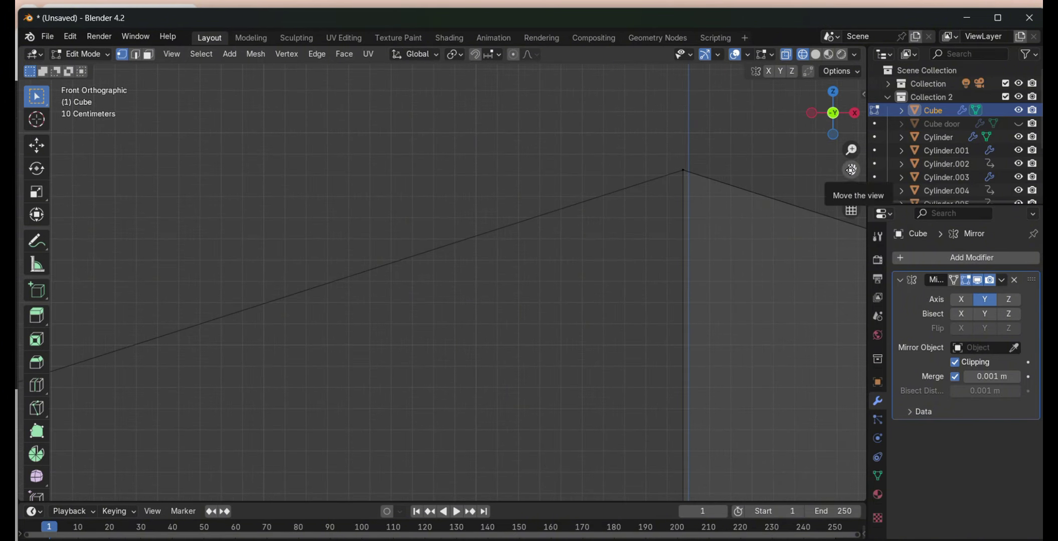
drag(851, 170, 620, 205)
- Merge the selected peak vertices at the centre and constrain the peak's move to X
click(455, 205)
shift+middle_drag(455, 207, 586, 221)
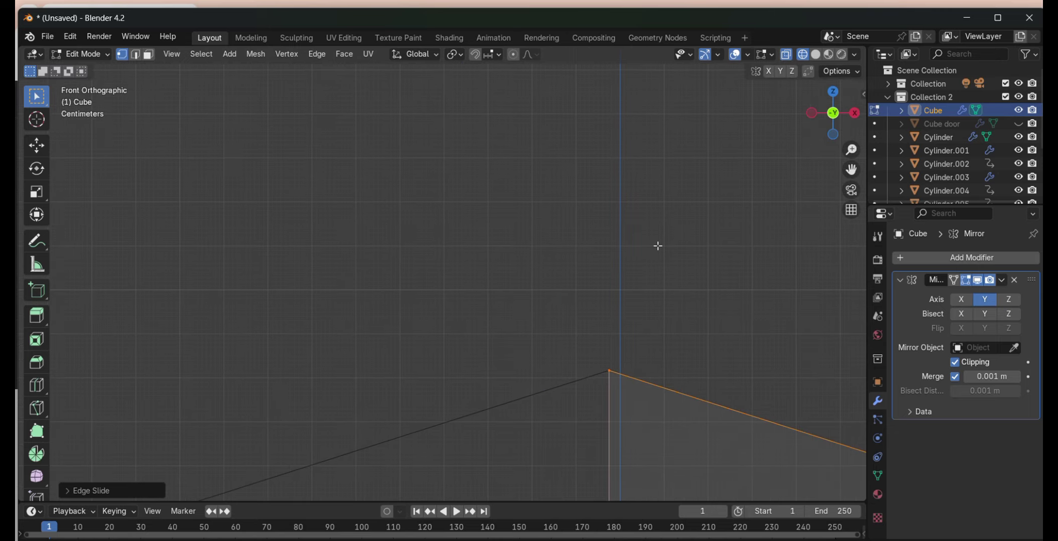
scroll(749, 290, down, 5)
key(m)
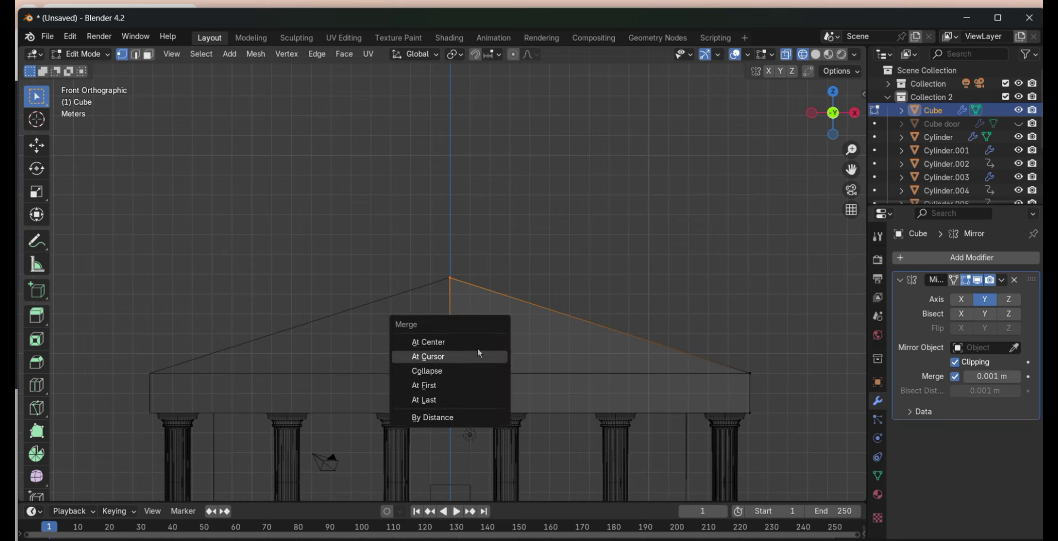
click(480, 354)
key(ctrl+z)
scroll(578, 277, up, 5)
mouse_move(578, 276)
shift+middle_down()
mouse_move(684, 408)
mouse_move(474, 277)
shift+middle_up()
scroll(683, 408, up, 3)
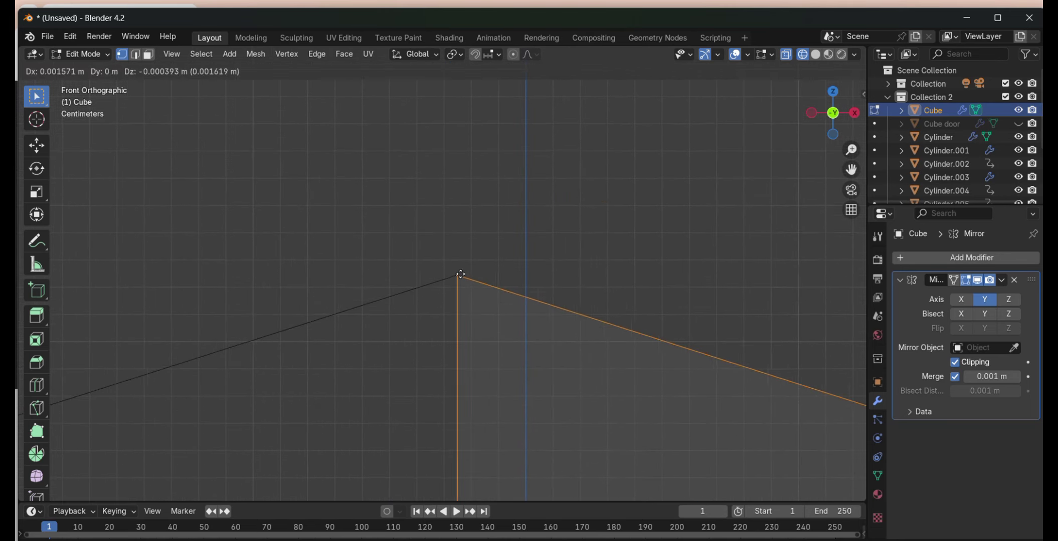
key(x)
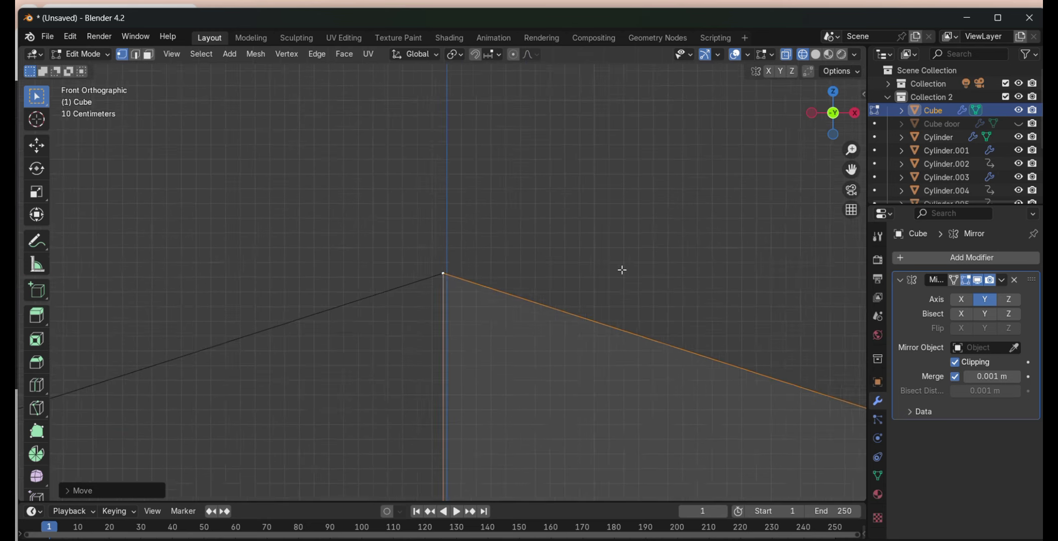
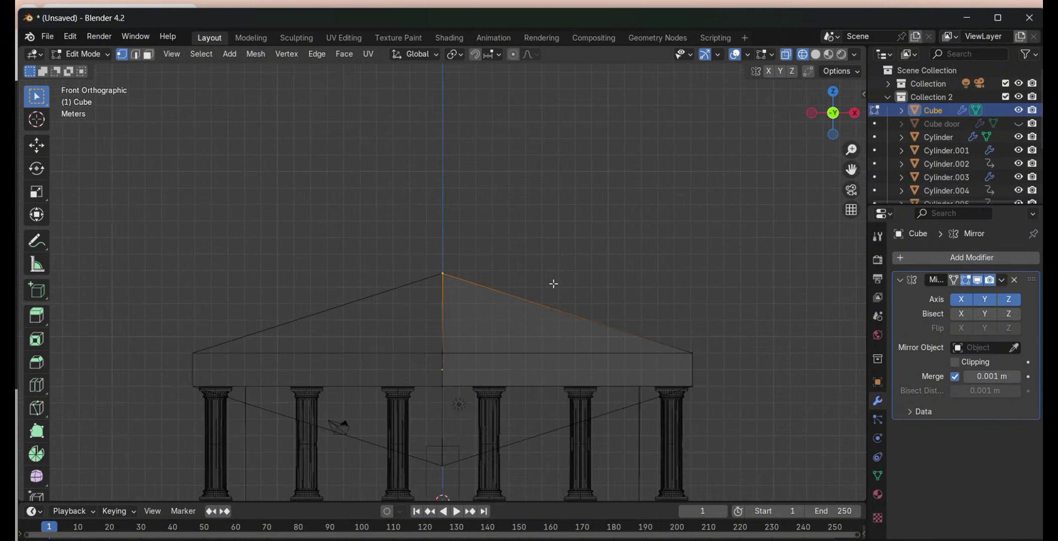
- Place the roof's peak vertex on the centre line and go back to editing the roof mesh
scroll(450, 276, up, 8)
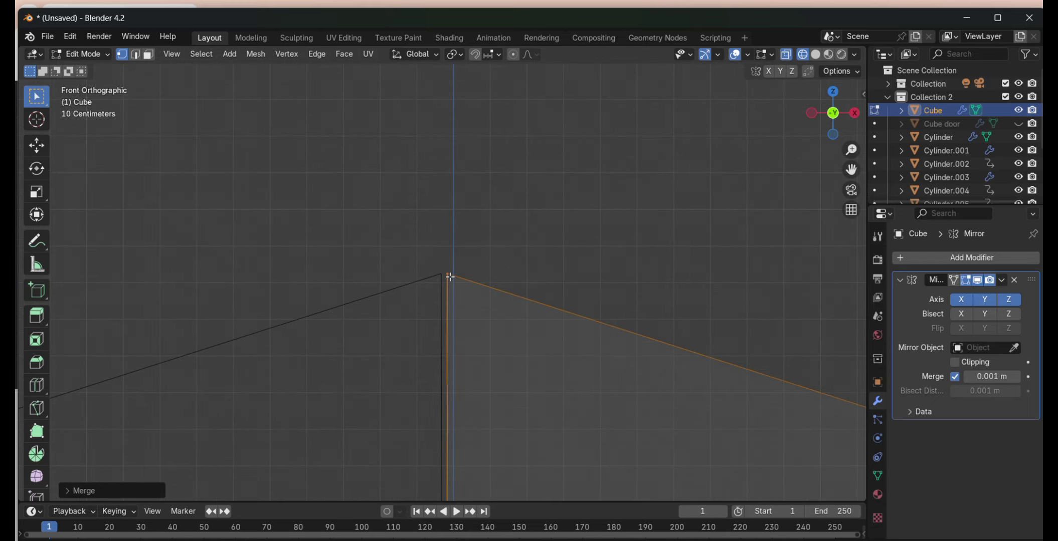
click(453, 277)
scroll(411, 276, up, 3)
key(Tab)
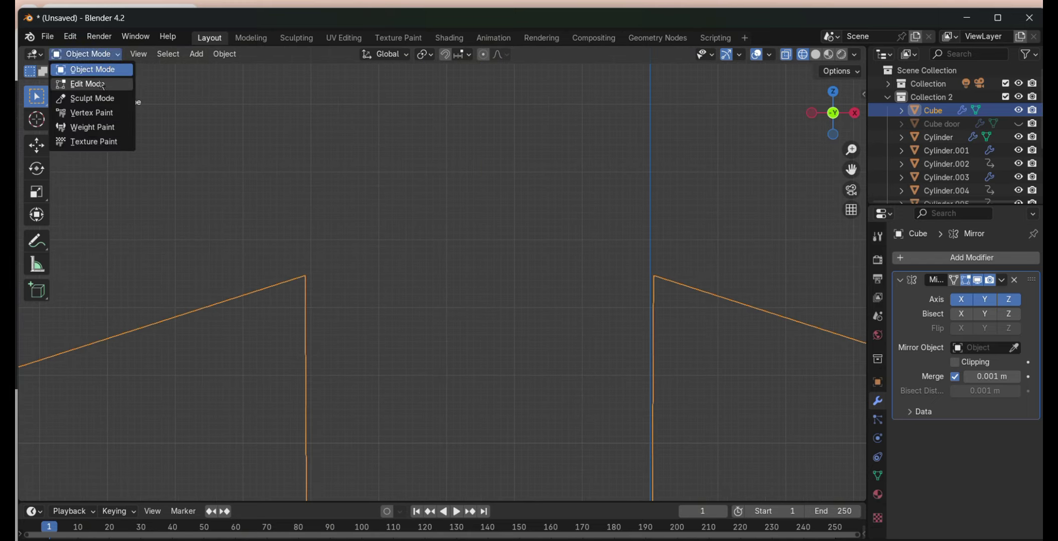
click(102, 85)
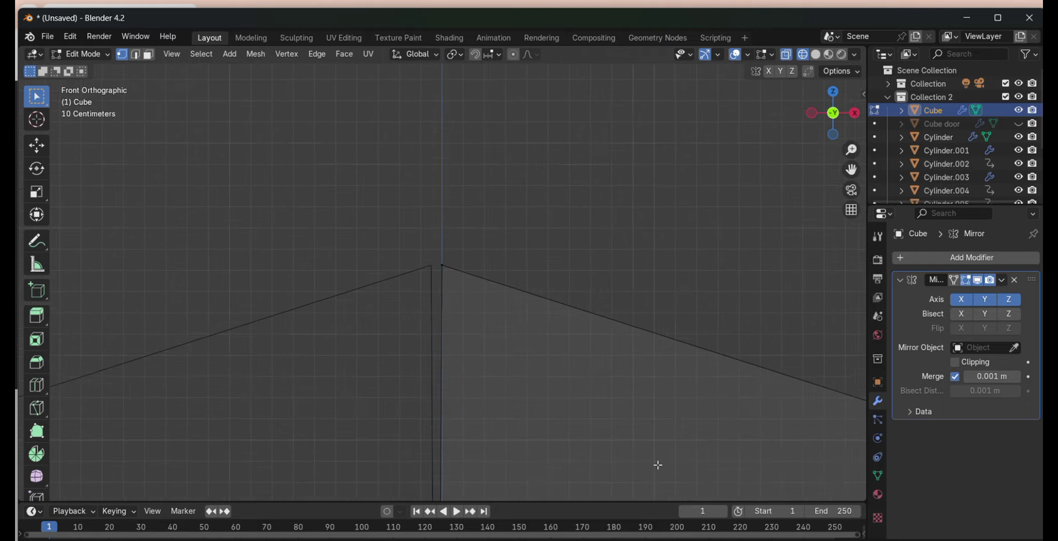
- Enable Clipping in the roof's Mirror modifier and turn off X so it mirrors along Y only
click(954, 362)
scroll(667, 444, up, 3)
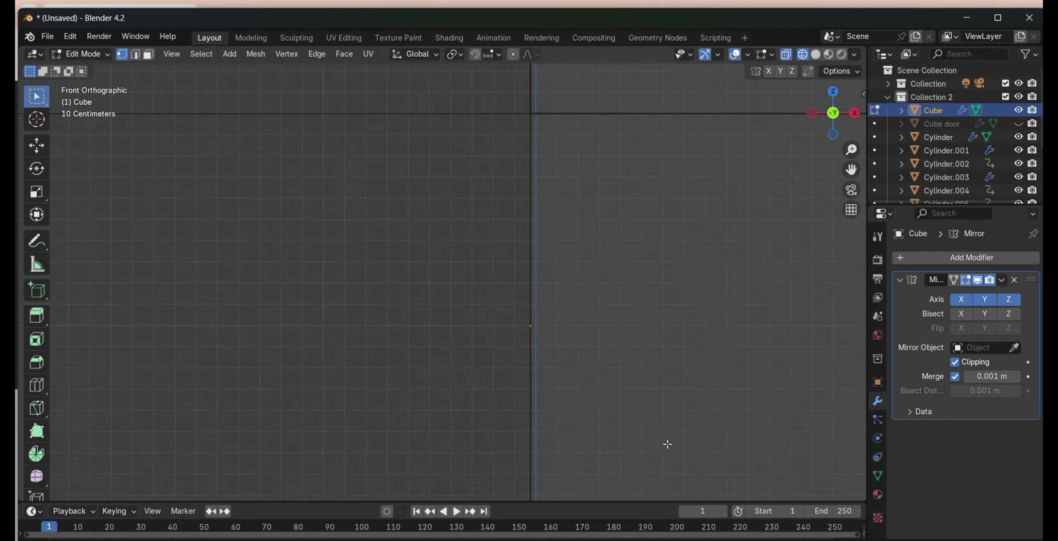
key(Tab)
mouse_move(369, 272)
middle_down()
mouse_move(451, 301)
mouse_move(702, 301)
middle_up()
scroll(452, 300, down, 5)
click(960, 299)
- In front view, move the roof half onto the centre axis and select the whole half
key(KP_1)
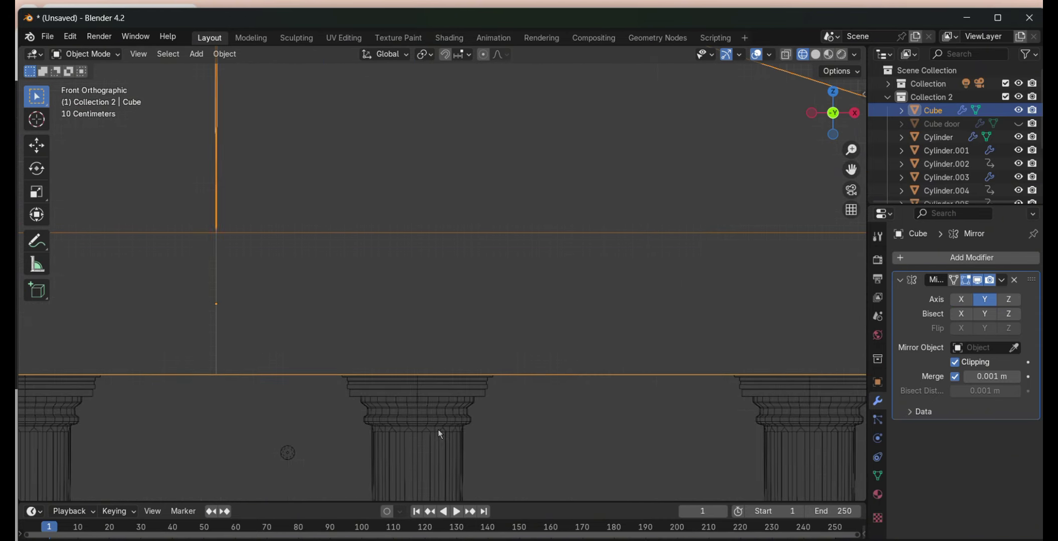
scroll(439, 432, up, 5)
scroll(446, 469, up, 3)
scroll(416, 256, down, 1)
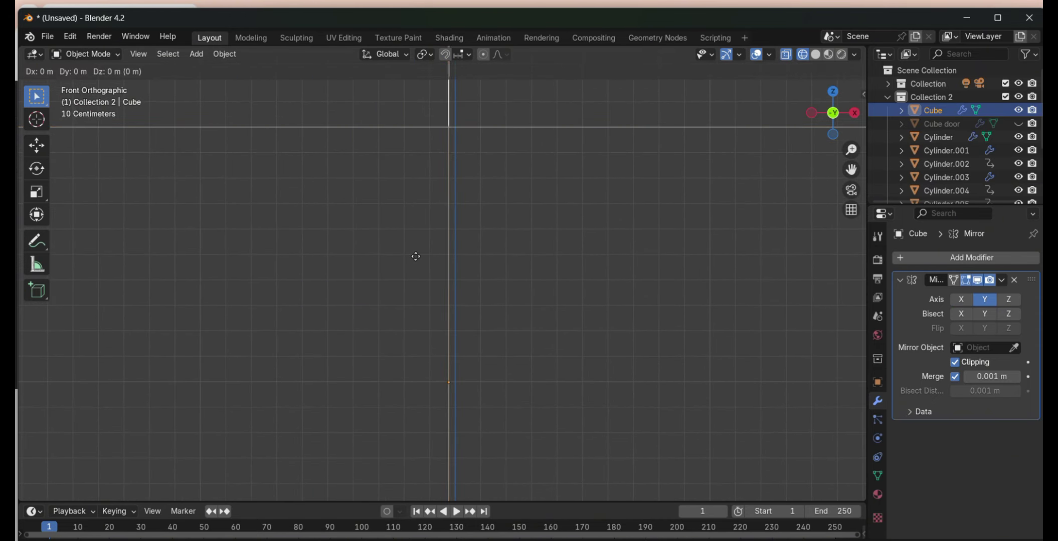
key(g)
key(Return)
key(a)
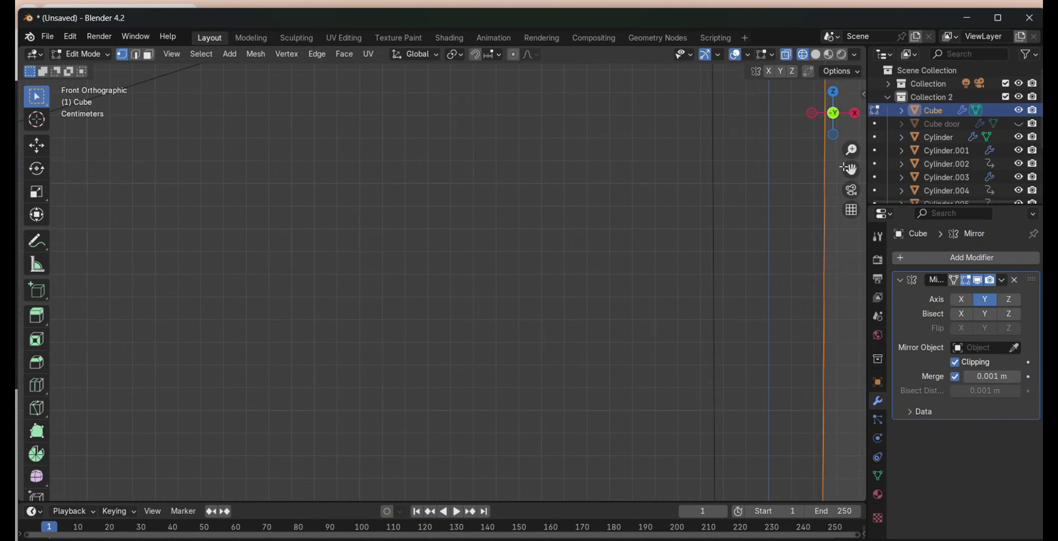
- Switch to solid display and check the gabled roof in perspective
scroll(633, 284, down, 3)
scroll(520, 371, down, 4)
key(shift+z)
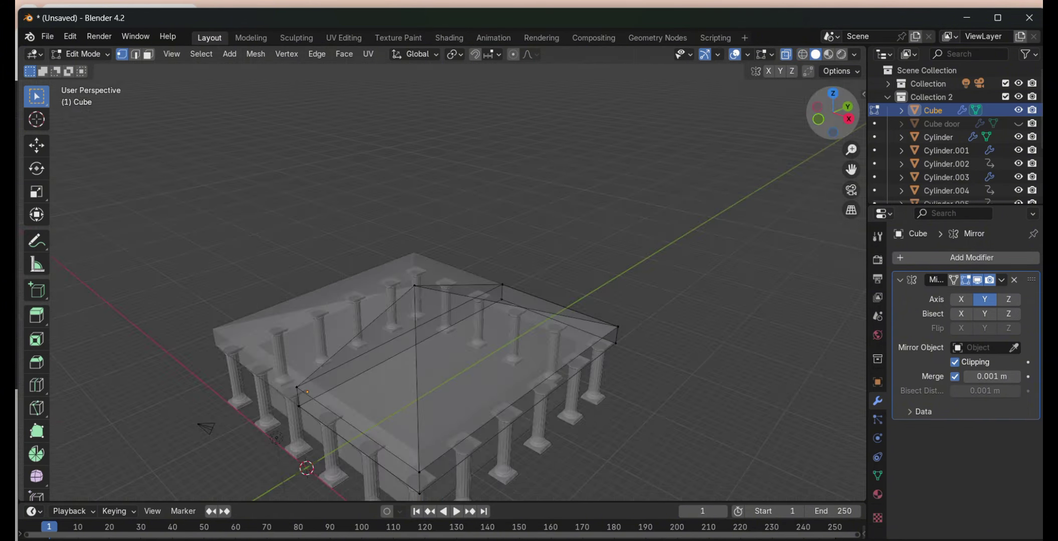
middle_drag(714, 110, 557, 252)
- Add a new cube to the mesh in front view and select its bottom edge
key(KP_1)
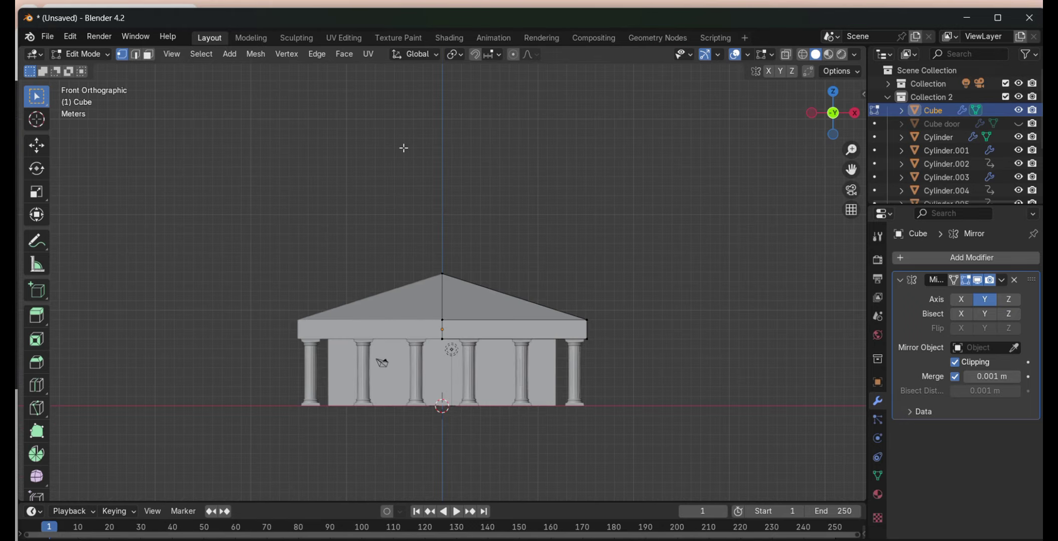
click(230, 54)
click(246, 80)
scroll(519, 268, up, 6)
key(g)
key(z)
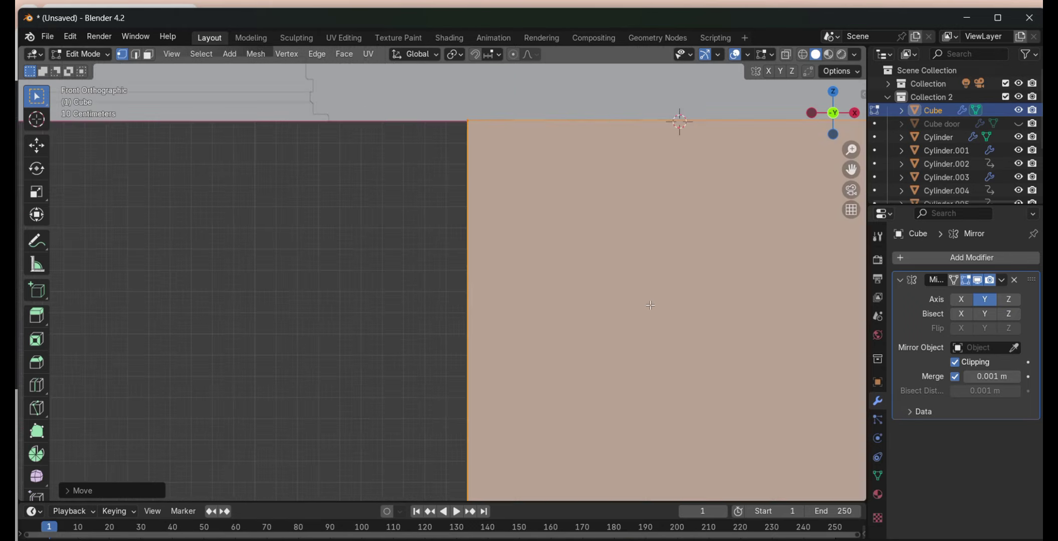
scroll(519, 281, down, 1)
key(2)
click(501, 336)
middle_drag(501, 337, 680, 200)
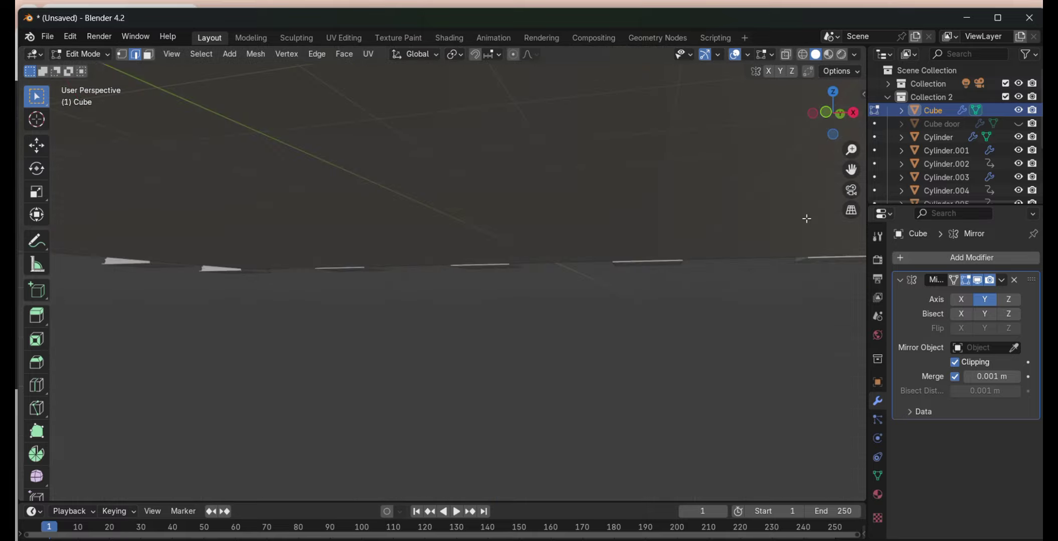
- Move the selected edge vertically, then reposition the whole object along Z in object mode
key(KP_1)
scroll(556, 250, up, 2)
key(g)
key(z)
click(634, 158)
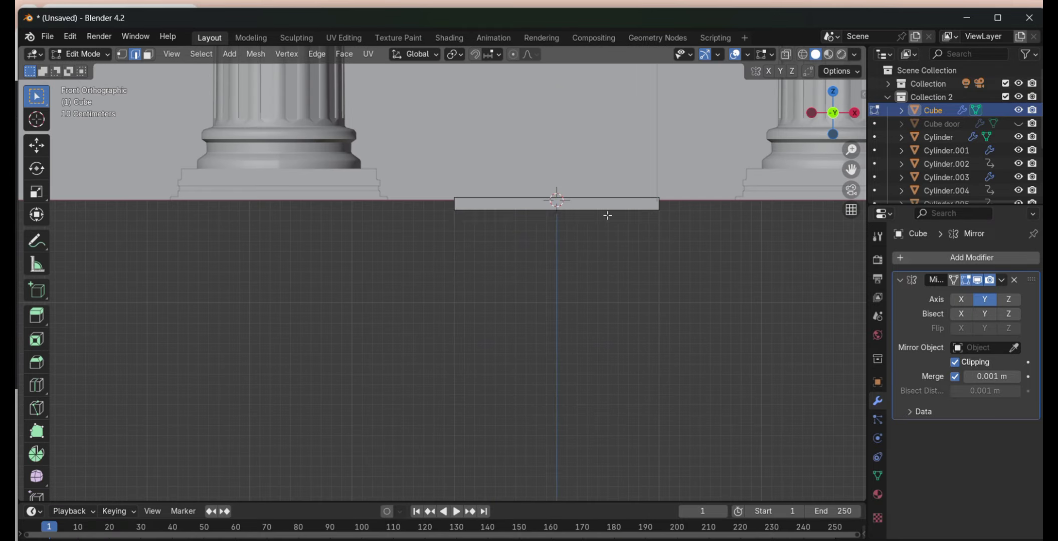
key(Tab)
scroll(569, 206, up, 3)
key(g)
key(z)
click(563, 253)
- Cancel a trial scale of the base and return to editing the mesh in front view
scroll(563, 254, up, 4)
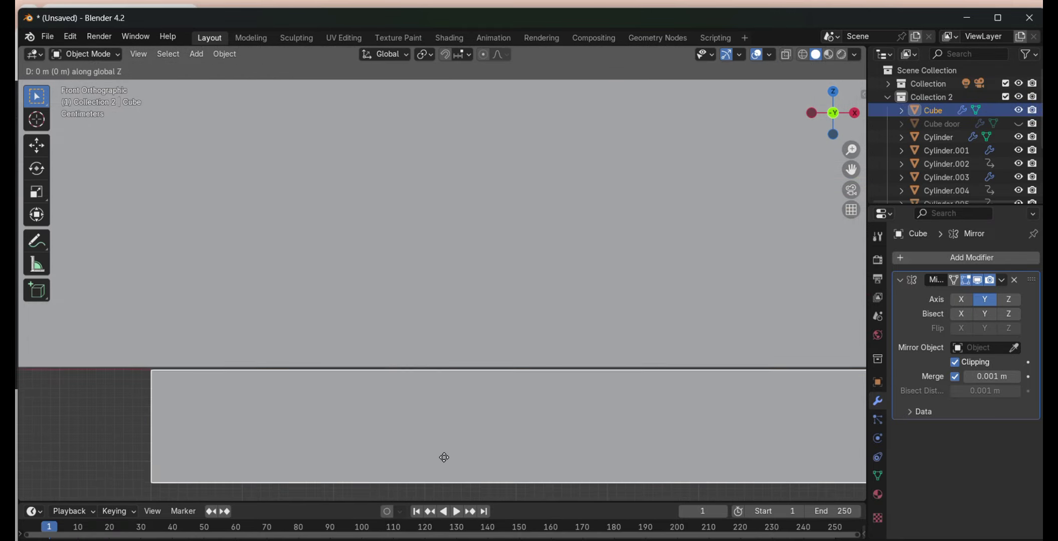
scroll(447, 456, down, 4)
scroll(448, 456, down, 3)
key(s)
key(Escape)
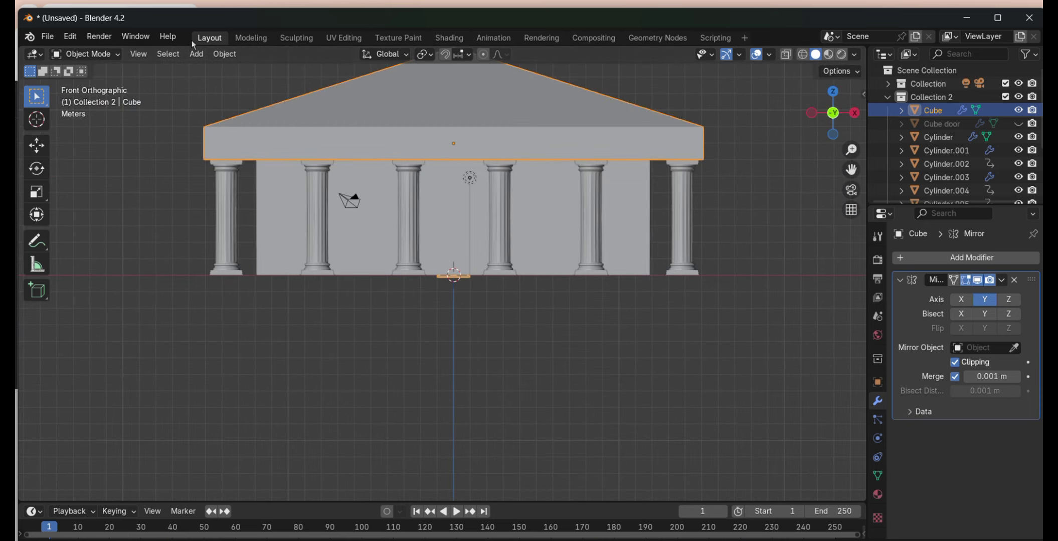
click(224, 54)
key(Escape)
scroll(564, 301, up, 6)
key(Tab)
scroll(565, 301, down, 6)
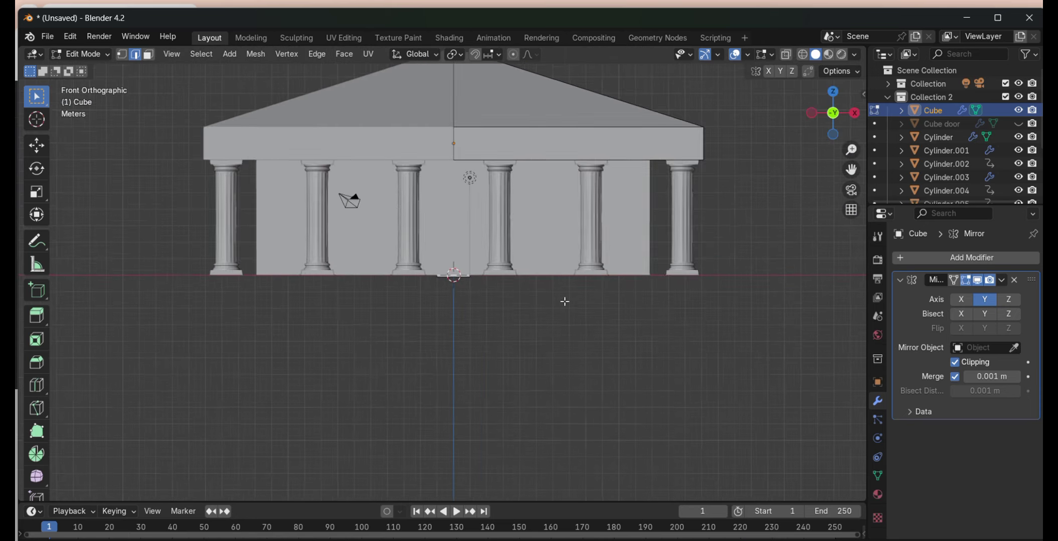
middle_drag(565, 301, 200, 90)
key(KP_1)
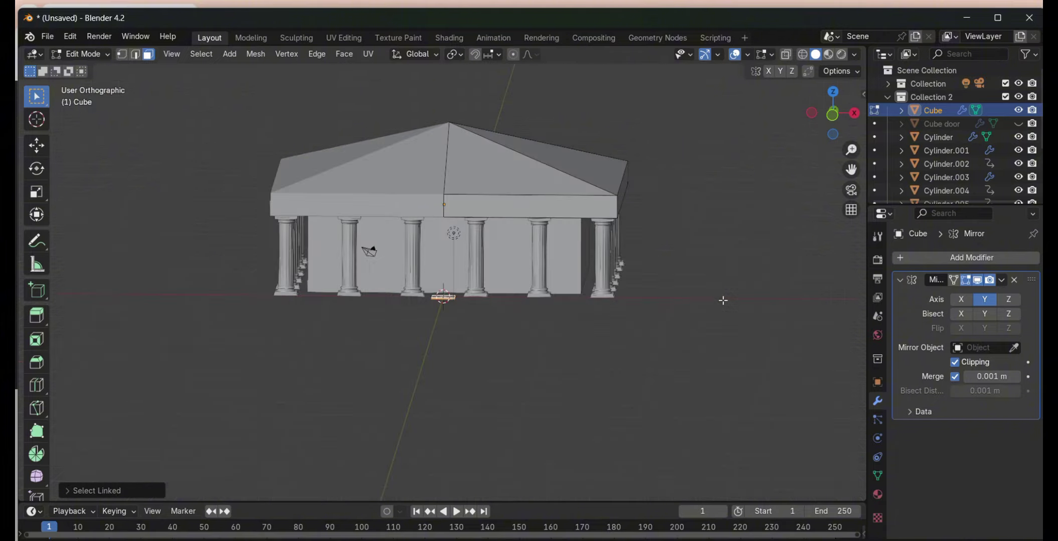
- Stretch the base slab along X into a long strip
key(s)
key(x)
click(102, 384)
middle_drag(103, 384, 451, 200)
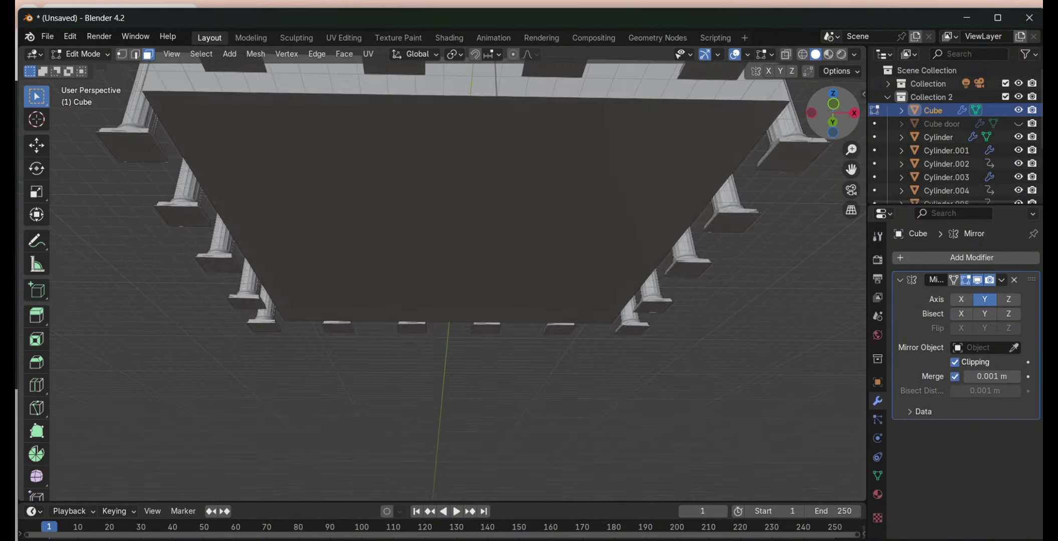
key(ctrl+KP_7)
- Switch to edge selection and inspect the base from bottom, top and front views
scroll(804, 157, up, 3)
key(2)
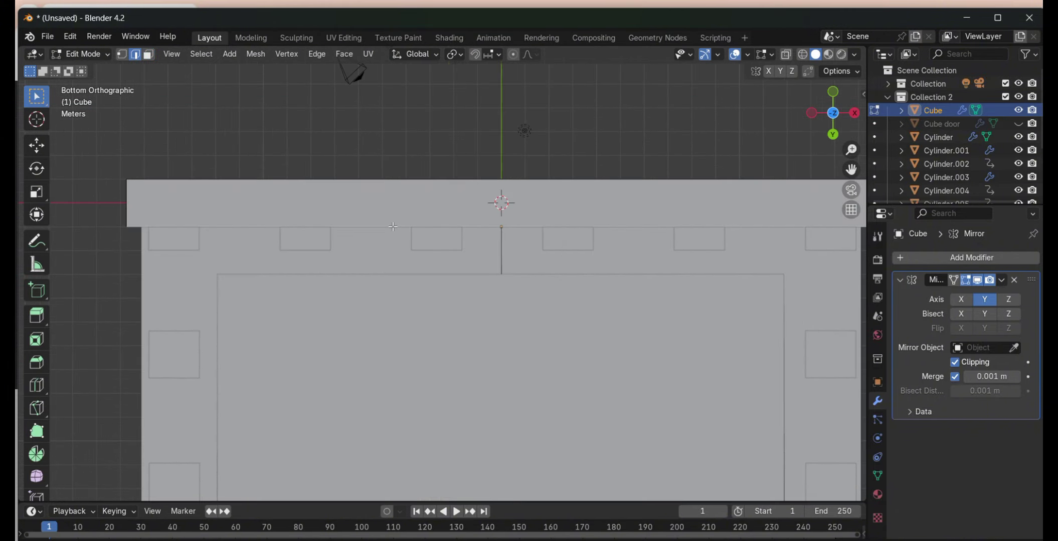
middle_drag(804, 157, 800, 170)
key(KP_7)
scroll(800, 169, down, 5)
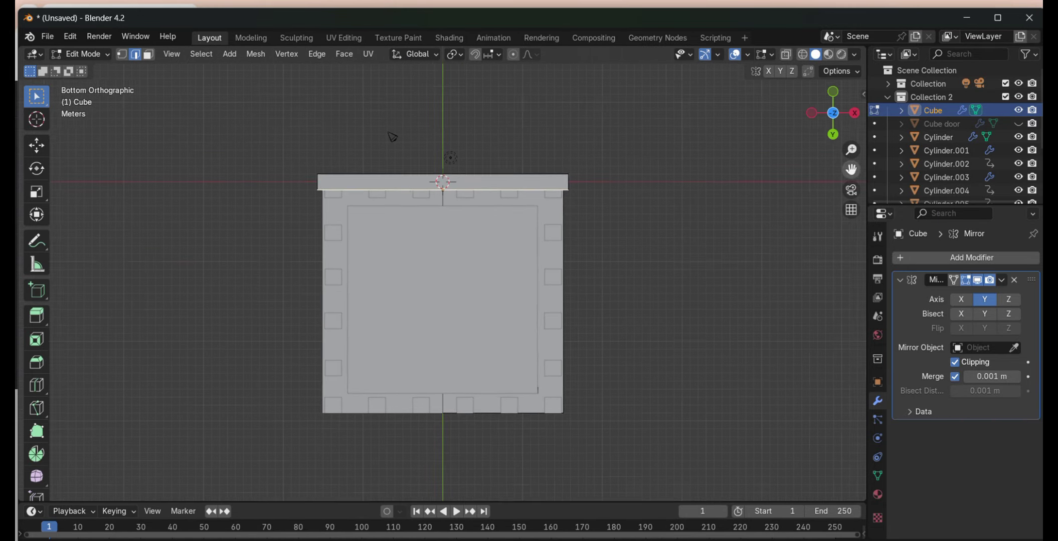
key(KP_1)
scroll(582, 199, up, 5)
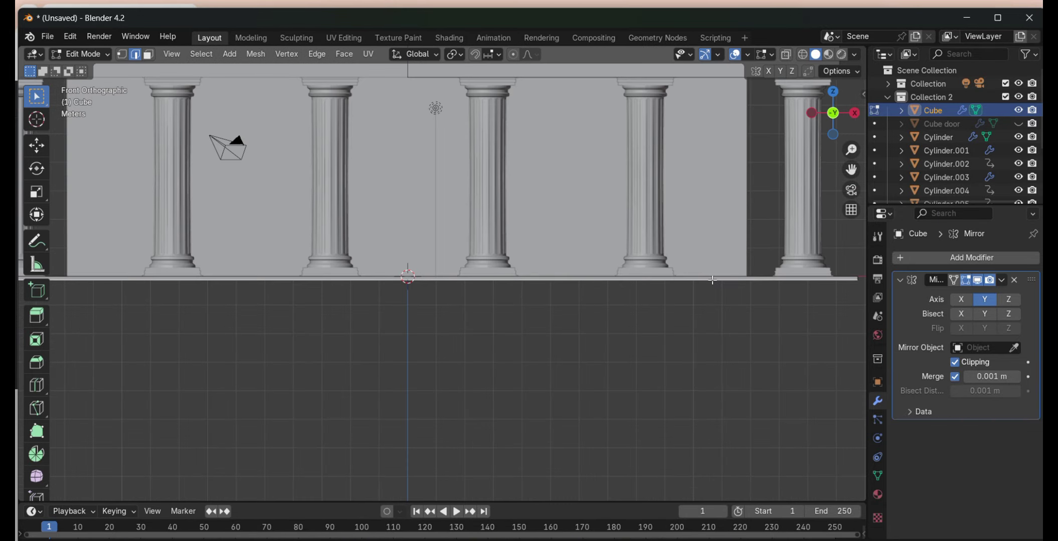
scroll(712, 281, down, 2)
- Extrude the base face downward into a thicker slab and scale it wider
key(e)
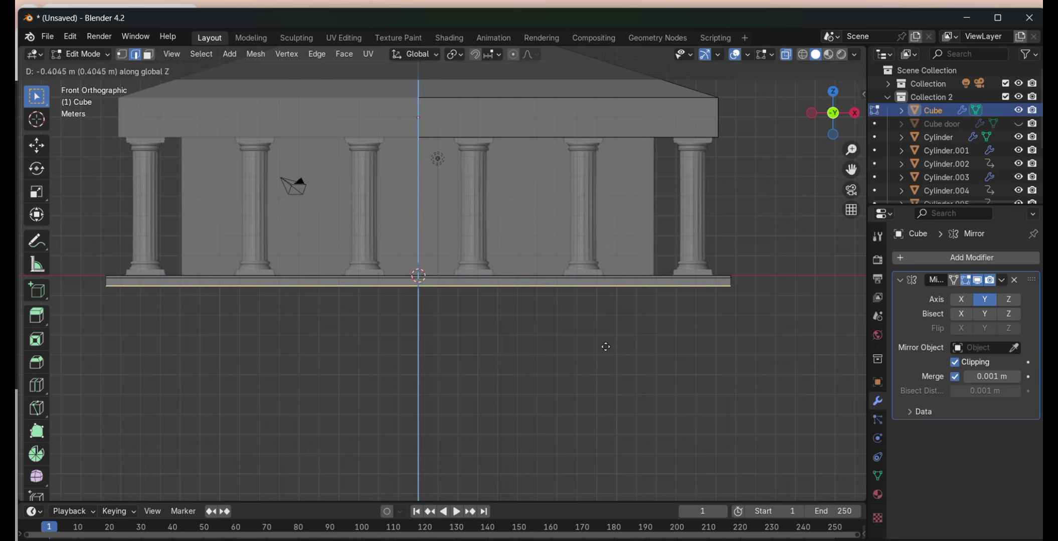
click(606, 343)
key(s)
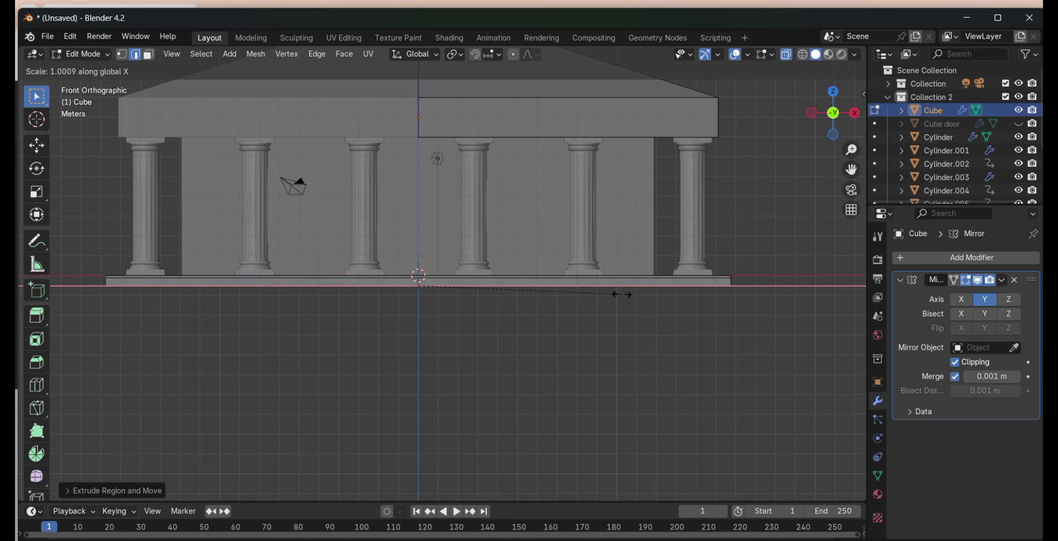
click(622, 295)
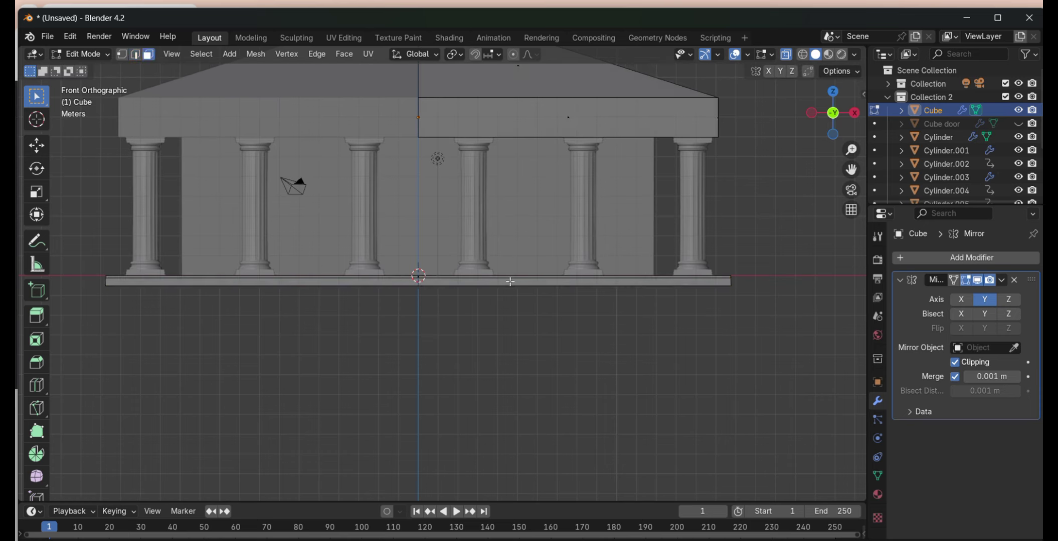
scroll(509, 282, up, 4)
scroll(455, 231, down, 4)
- Widen the base slab further along X, then deselect it
key(s)
key(x)
click(508, 314)
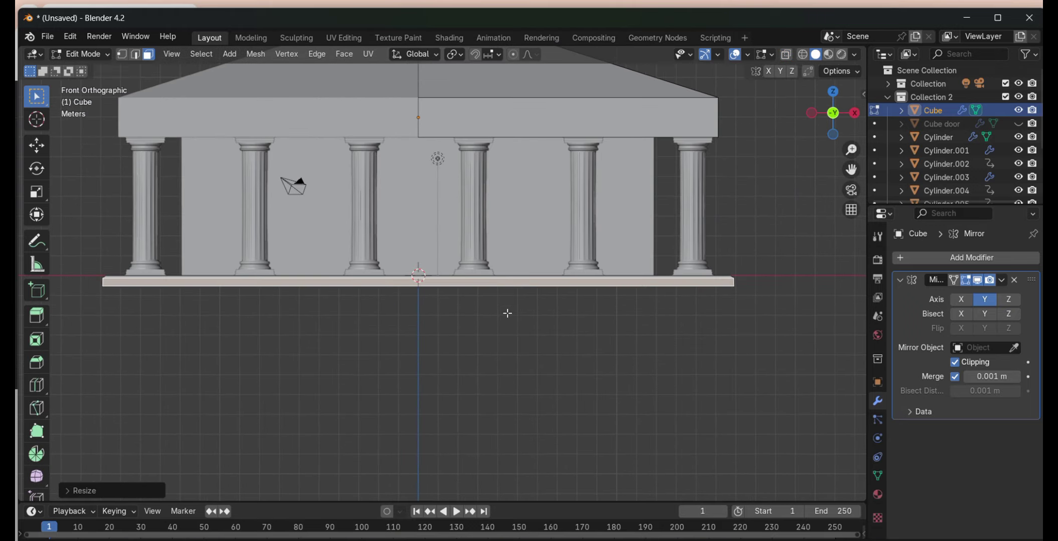
key(s)
key(x)
scroll(751, 383, up, 3)
mouse_move(751, 382)
middle_down()
mouse_move(727, 259)
mouse_move(497, 405)
mouse_move(786, 220)
middle_up()
click(497, 405)
scroll(766, 400, down, 5)
- Inspect the base from below in see-through mode with face selection on
key(2)
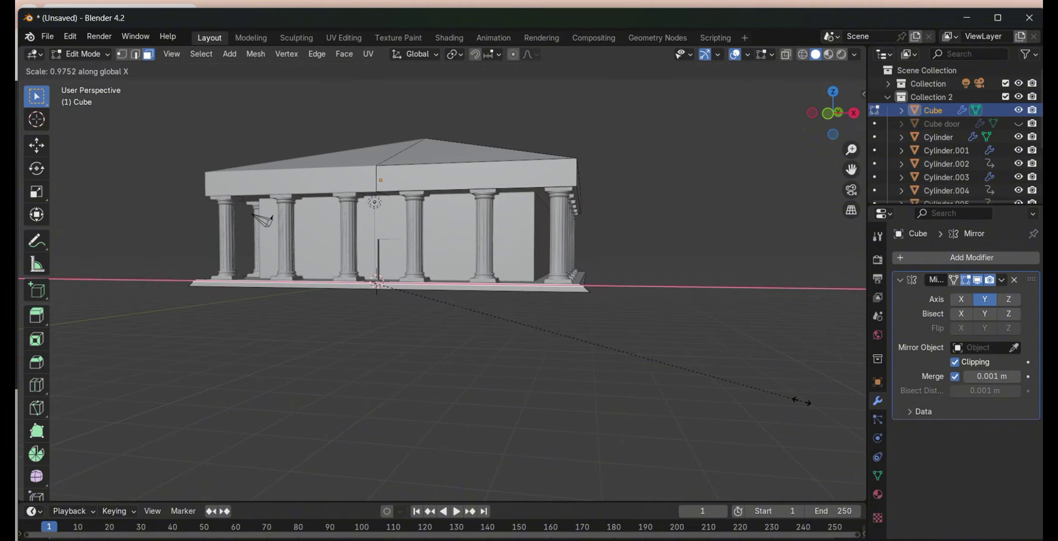
mouse_move(802, 402)
middle_down()
mouse_move(626, 402)
mouse_move(523, 303)
mouse_move(250, 274)
mouse_move(452, 281)
mouse_move(151, 199)
middle_up()
scroll(524, 303, down, 4)
scroll(662, 330, up, 5)
scroll(662, 330, down, 4)
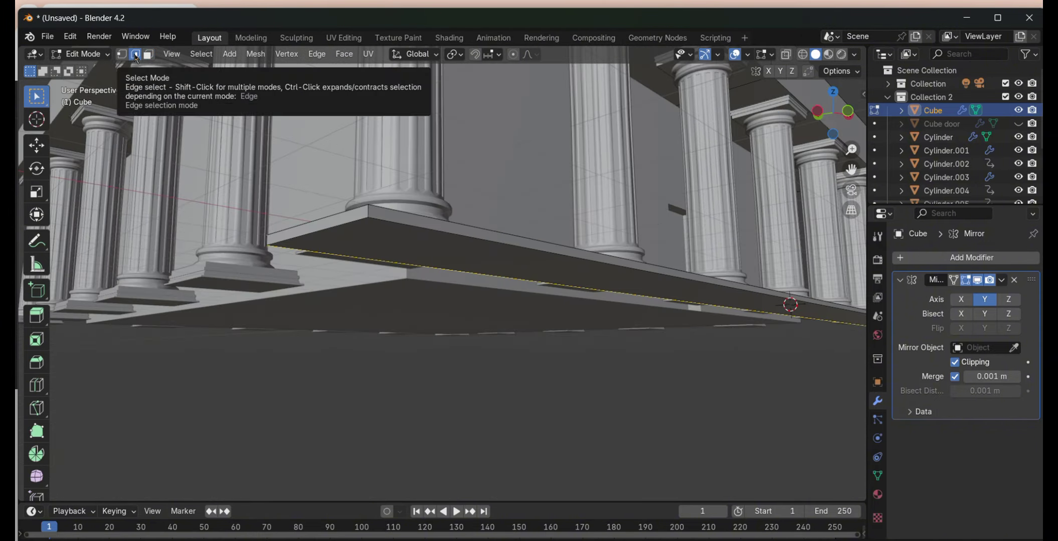
click(833, 132)
click(785, 57)
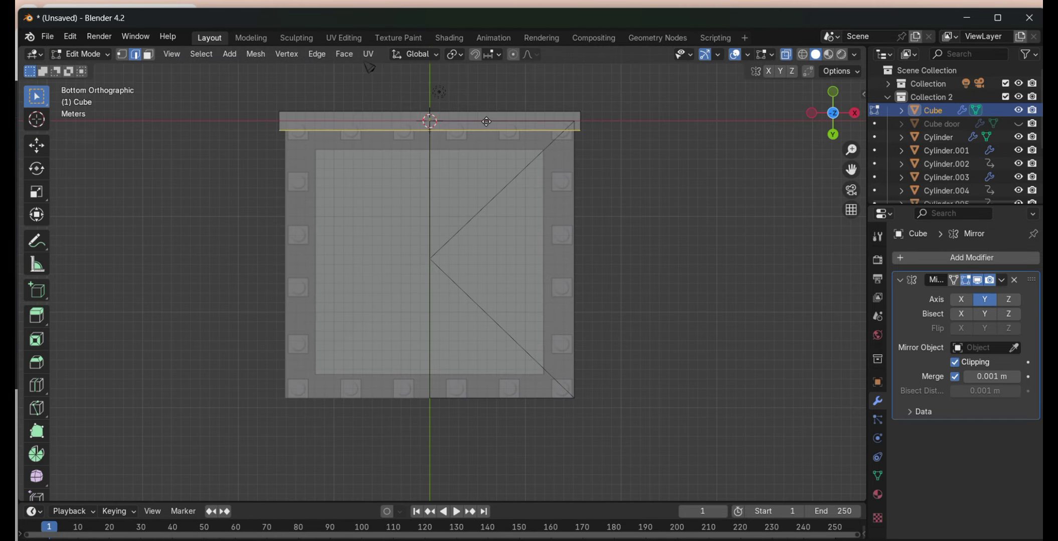
key(3)
drag(833, 113, 795, 171)
- Move the base's bottom face down in front view and turn off see-through display
key(KP_1)
middle_drag(795, 171, 614, 170)
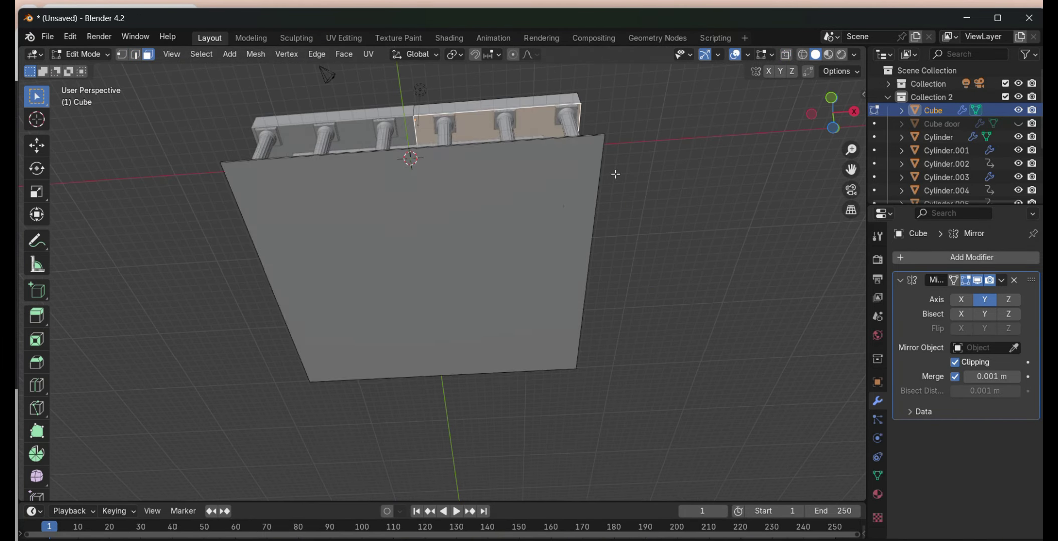
key(KP_1)
scroll(734, 283, up, 3)
click(703, 328)
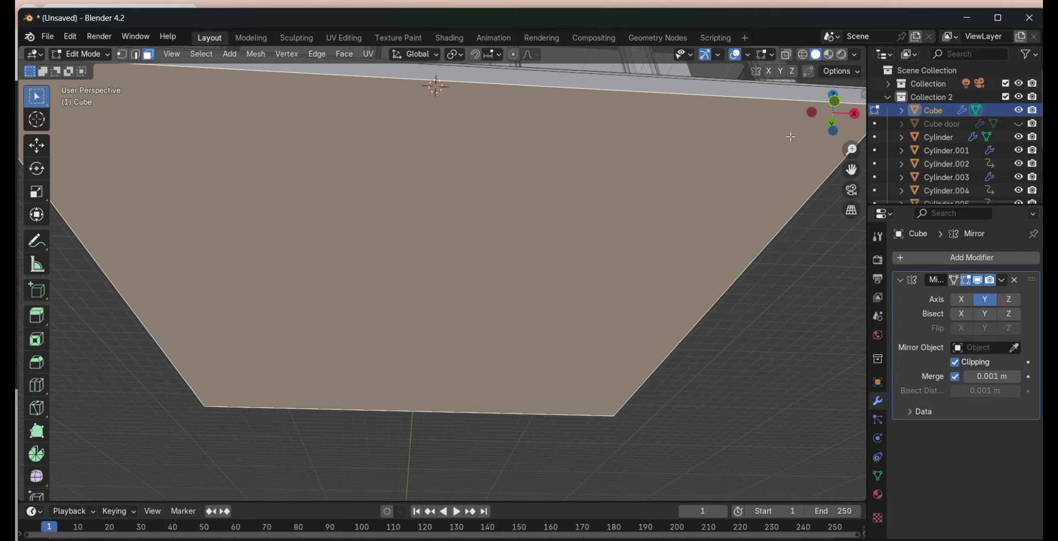
click(785, 56)
drag(815, 127, 727, 166)
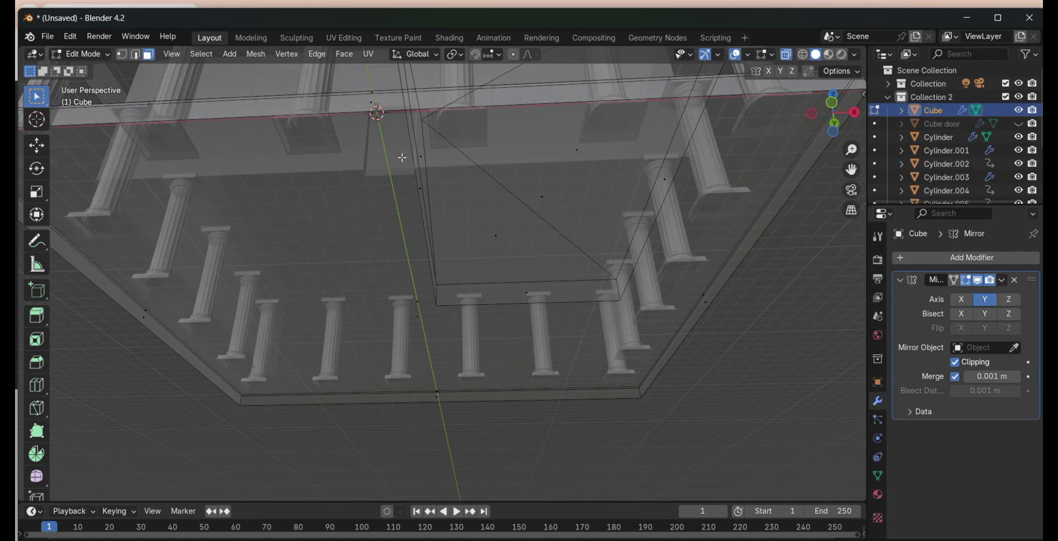
key(alt+z)
key(KP_1)
key(3)
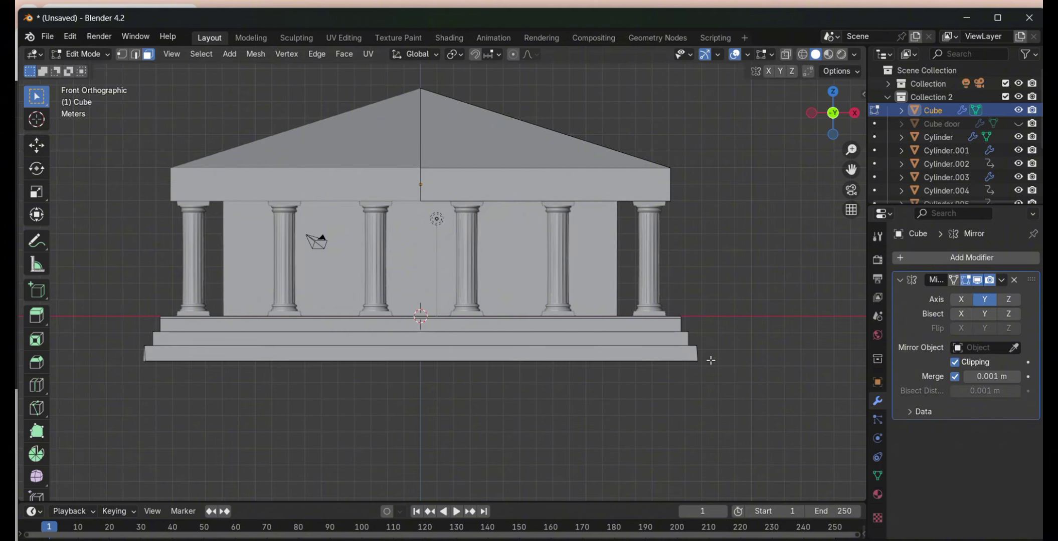
- Extrude the bottom face into another step of the base
key(e)
click(710, 378)
middle_drag(710, 378, 602, 300)
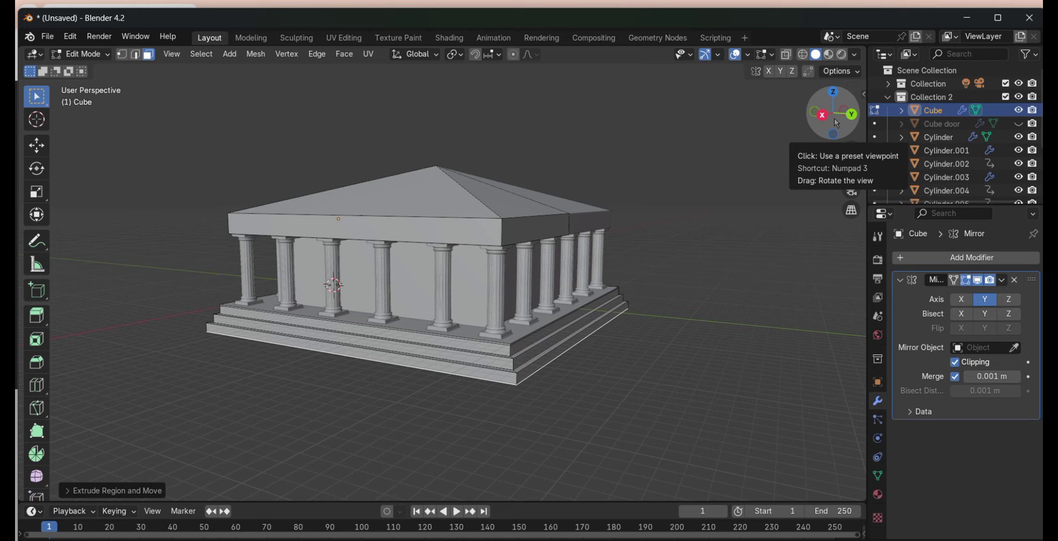
- Select the front pediment face, try an inset, and undo it
click(833, 113)
click(471, 84)
middle_drag(472, 83, 606, 217)
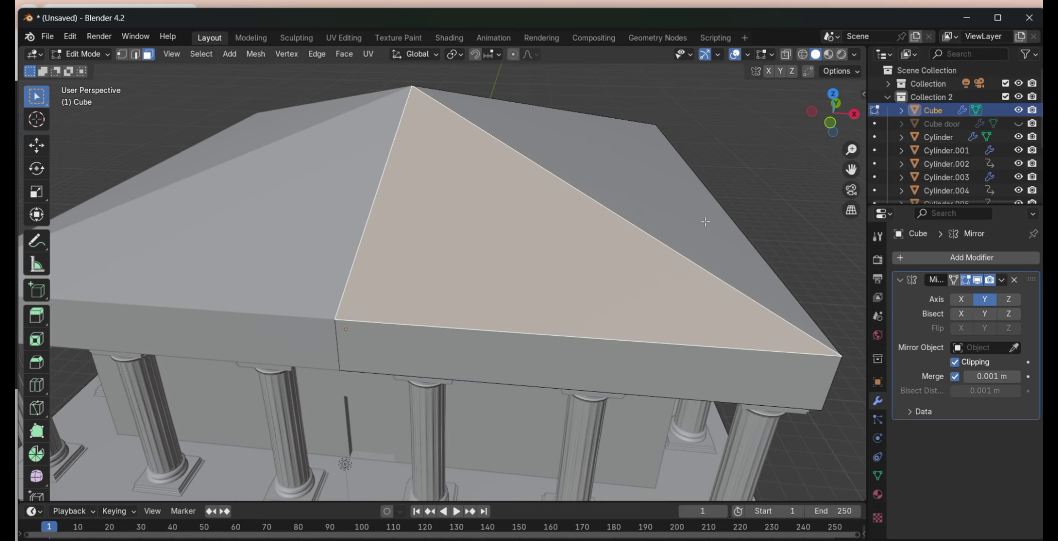
key(i)
click(607, 218)
key(ctrl+z)
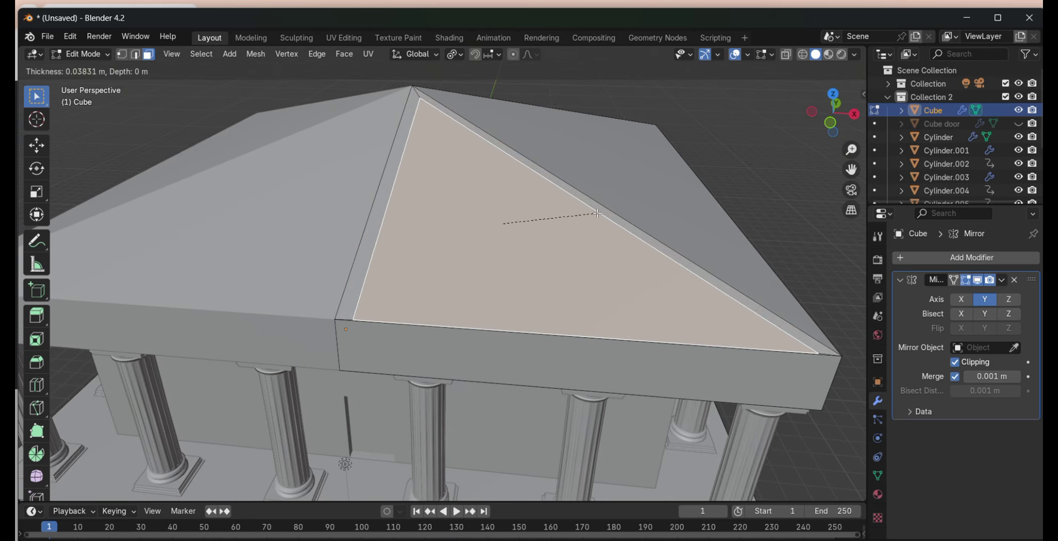
- Change the pivot point setting and apply a wider inset on the pediment
click(454, 54)
click(497, 112)
scroll(613, 290, down, 2)
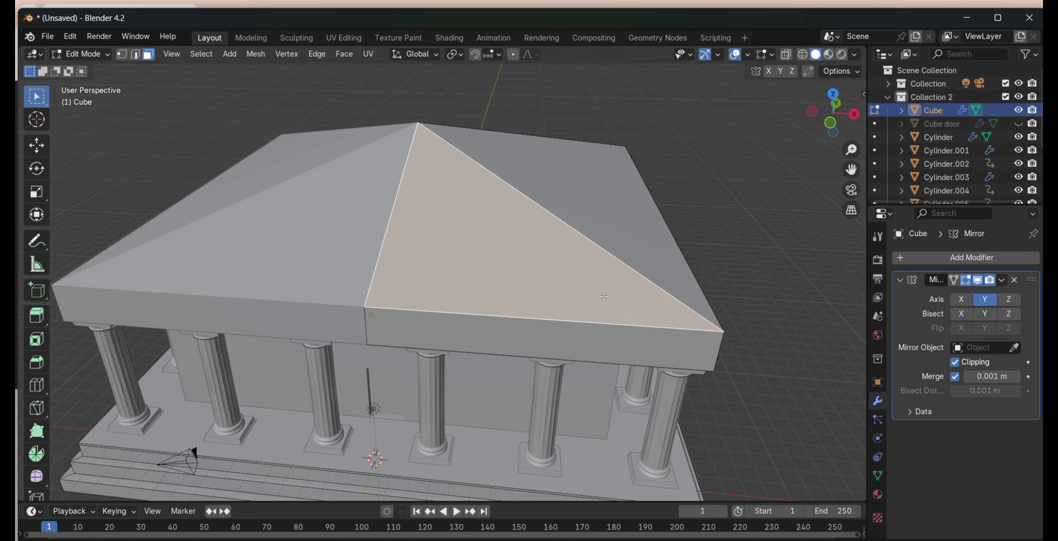
click(702, 191)
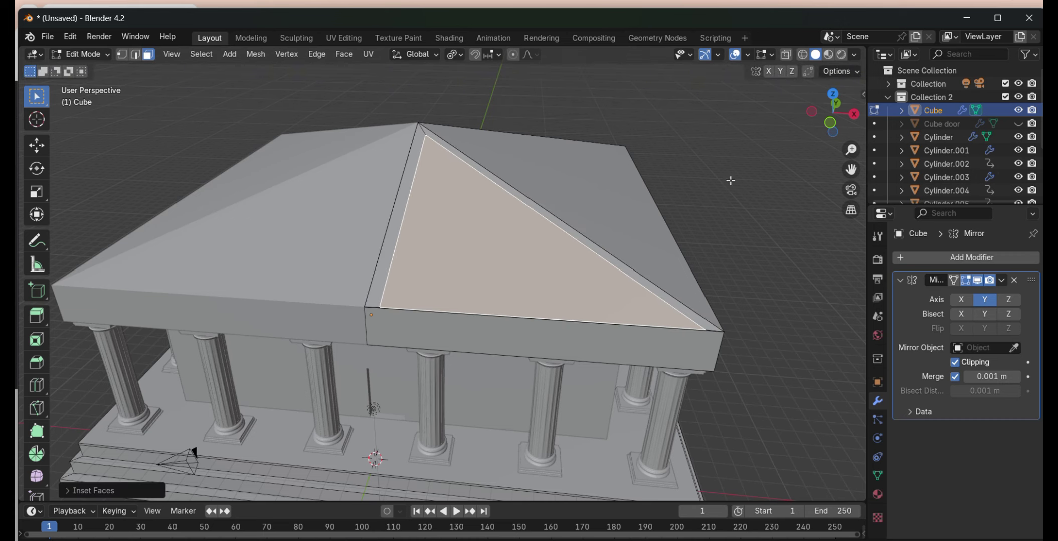
scroll(474, 205, down, 4)
middle_drag(474, 204, 458, 290)
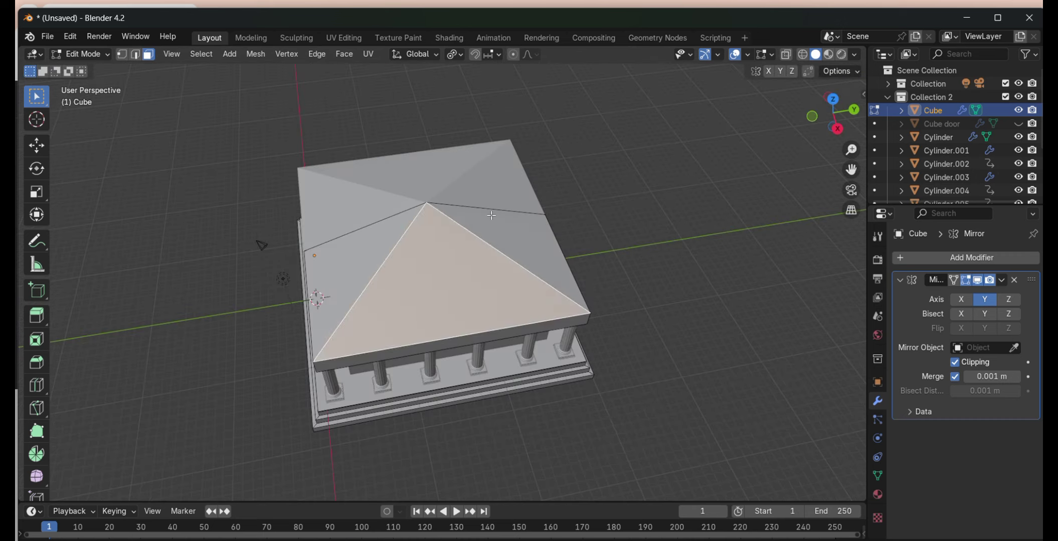
scroll(458, 290, up, 1)
scroll(480, 247, up, 1)
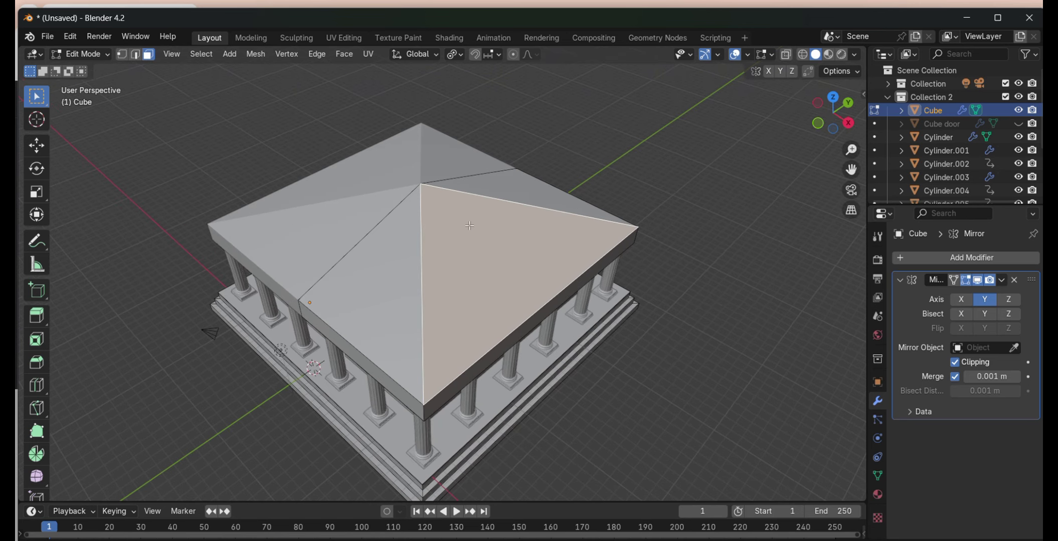
- Inset the selected roof faces, including the back-right face
key(i)
click(511, 184)
key(i)
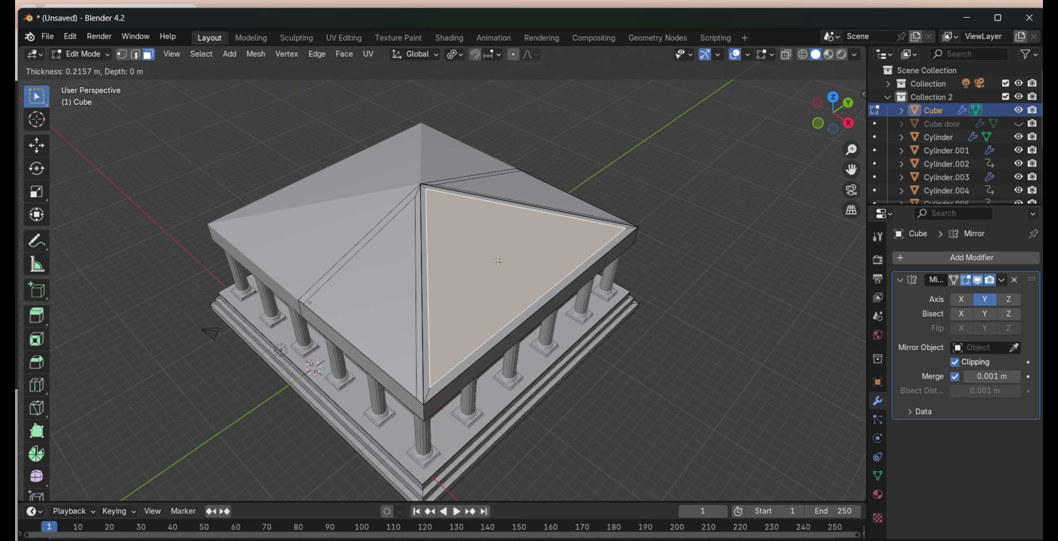
key(Return)
scroll(82, 415, down, 2)
- Cancel a second roof-face inset and deselect the roof faces
key(i)
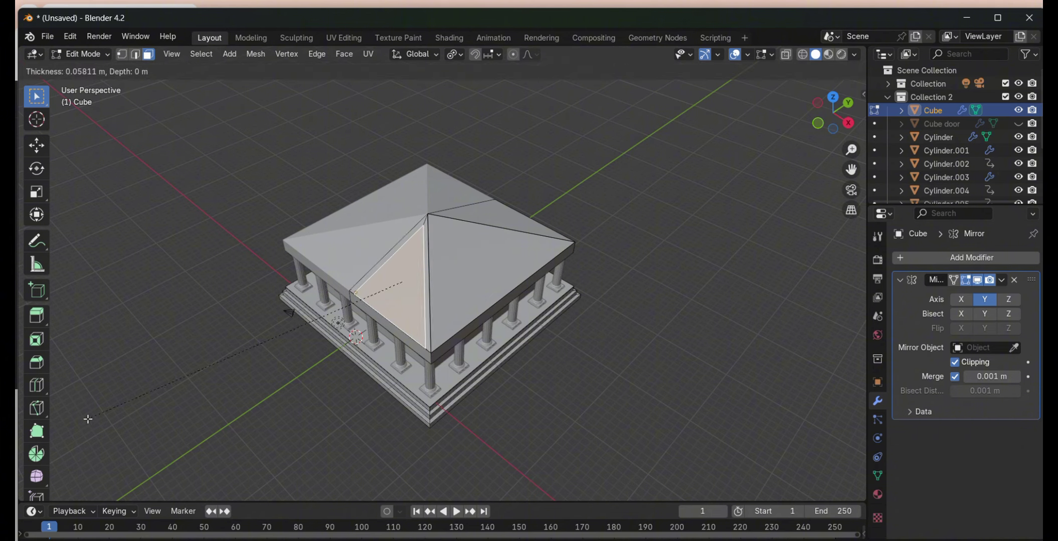
click(758, 423)
key(i)
key(Escape)
mouse_move(816, 255)
middle_down()
mouse_move(727, 221)
mouse_move(727, 125)
middle_up()
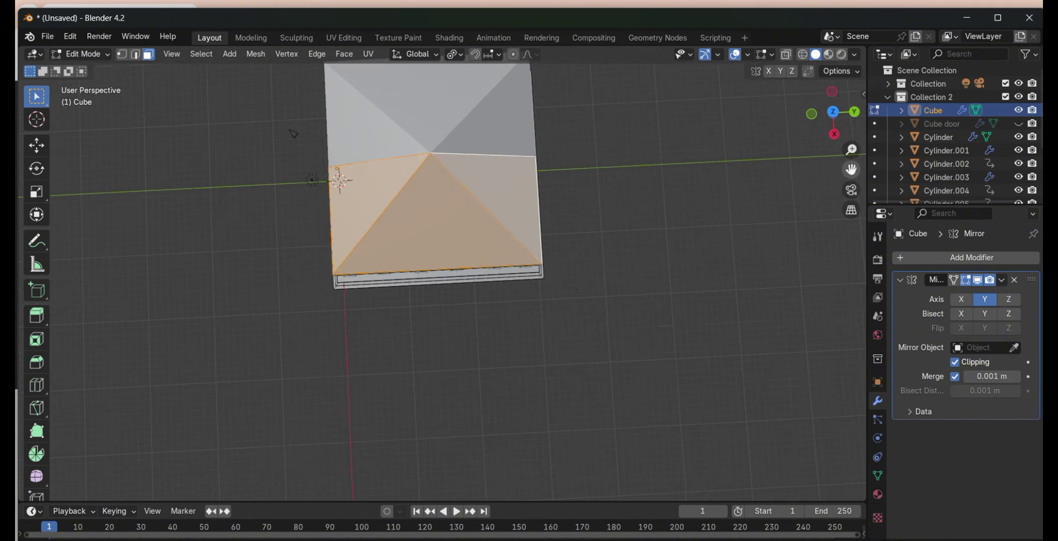
click(770, 390)
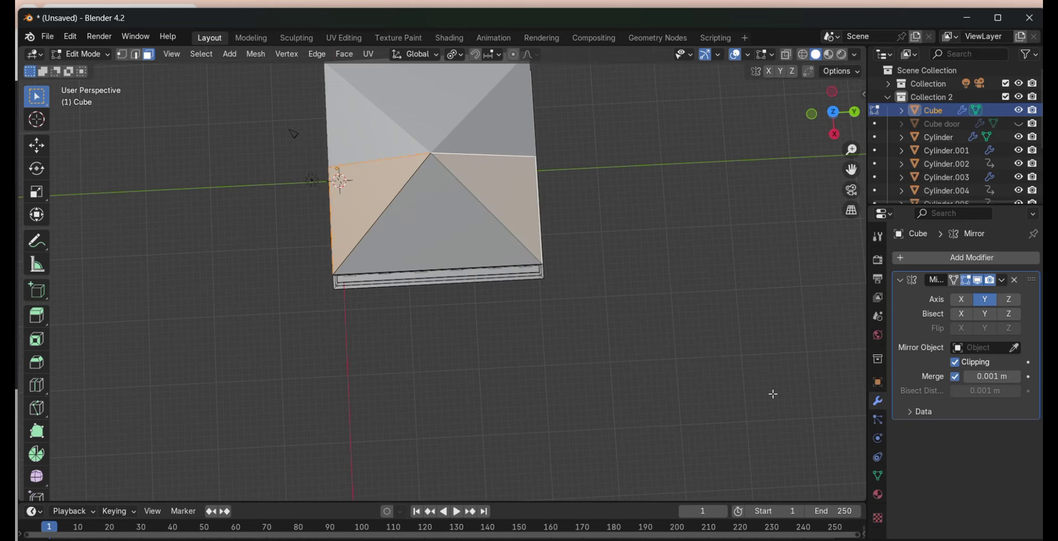
key(i)
key(Escape)
- Select the front, left and right roof faces and extrude them inward along their normals
click(417, 230)
click(366, 221)
shift+click(496, 190)
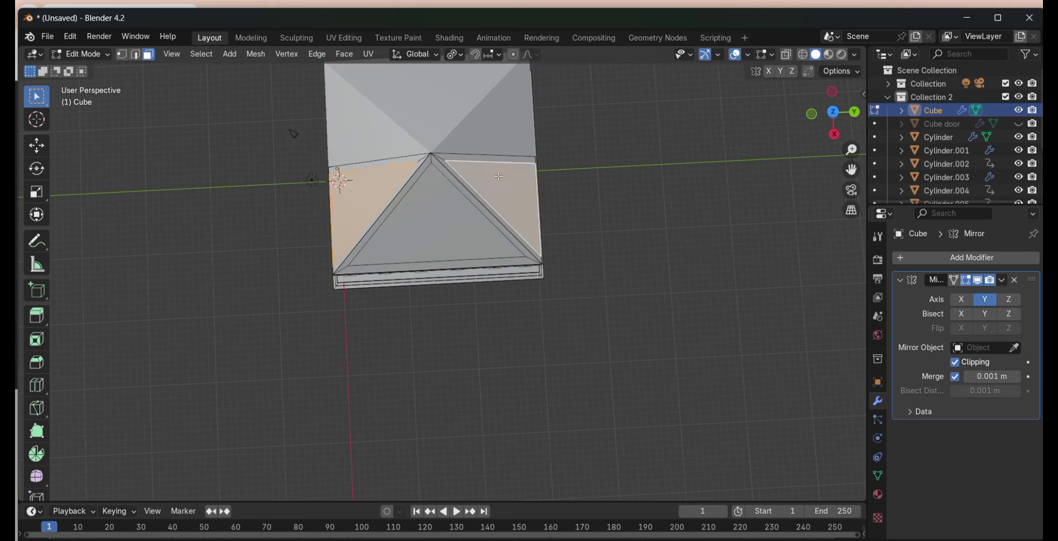
key(e)
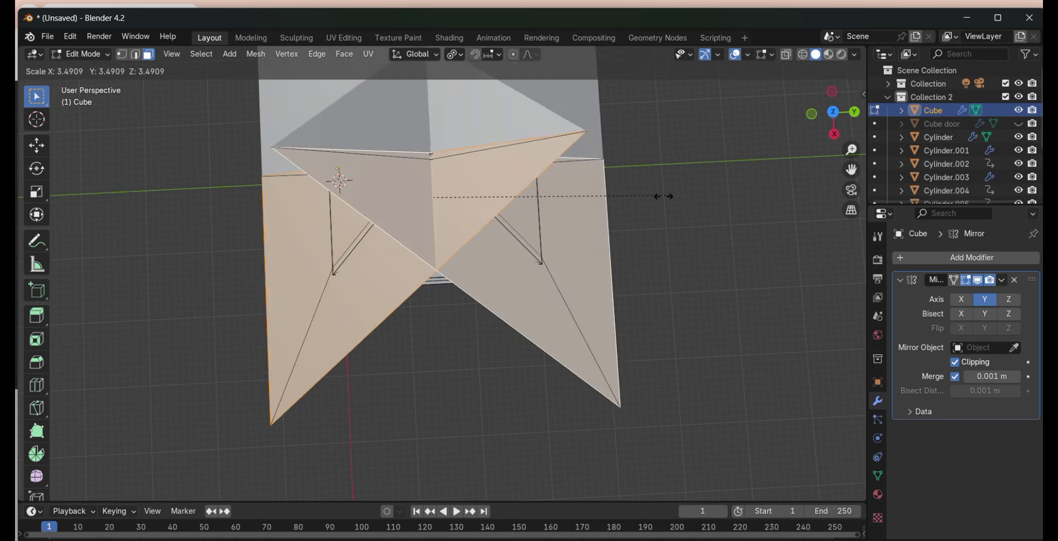
click(461, 231)
- Return to object mode and view the temple from a low front angle
drag(835, 112, 822, 119)
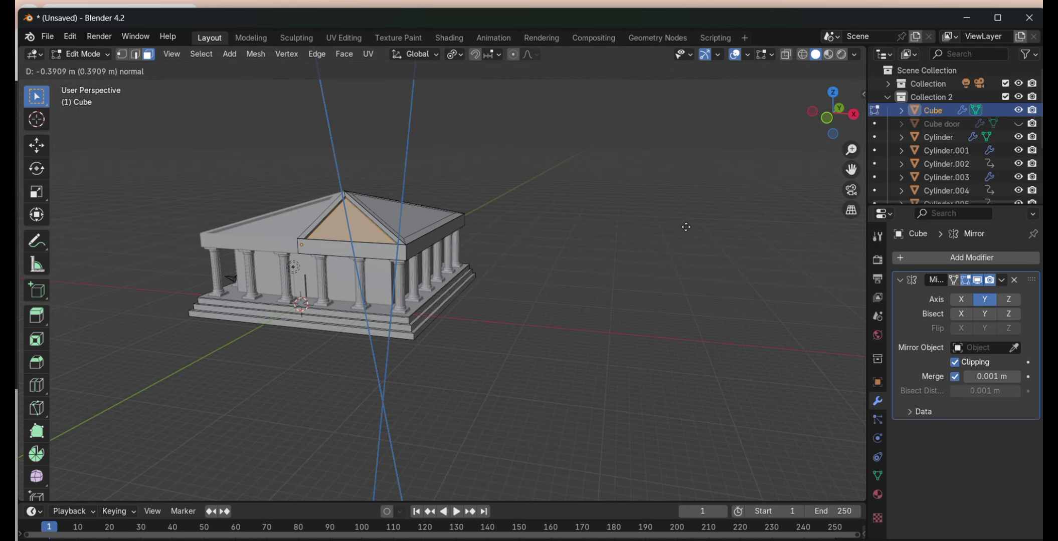
key(Tab)
middle_drag(815, 132, 599, 199)
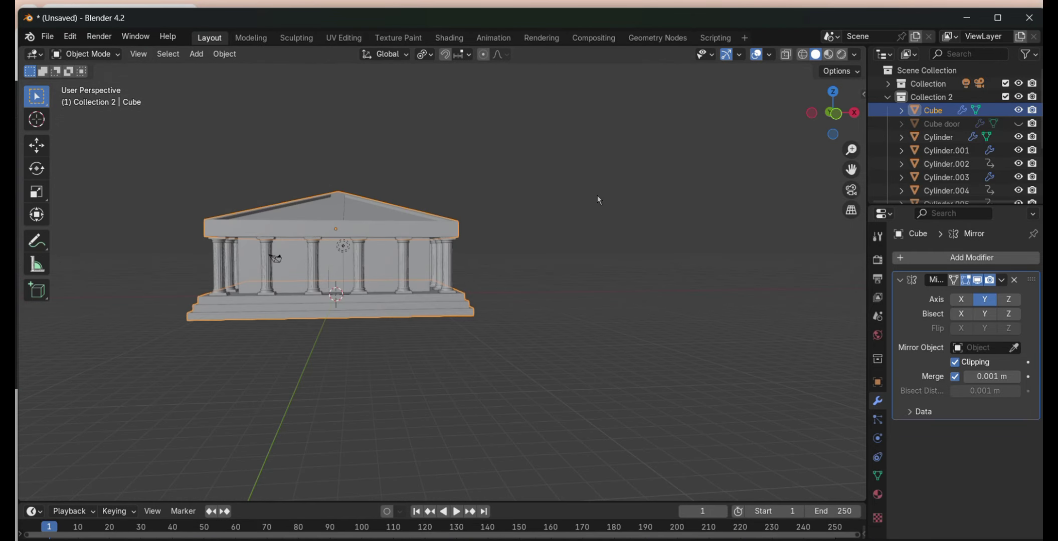
- Clear the temple mesh selection and settle on a zoomed front view in solid shading
click(87, 84)
drag(833, 112, 823, 117)
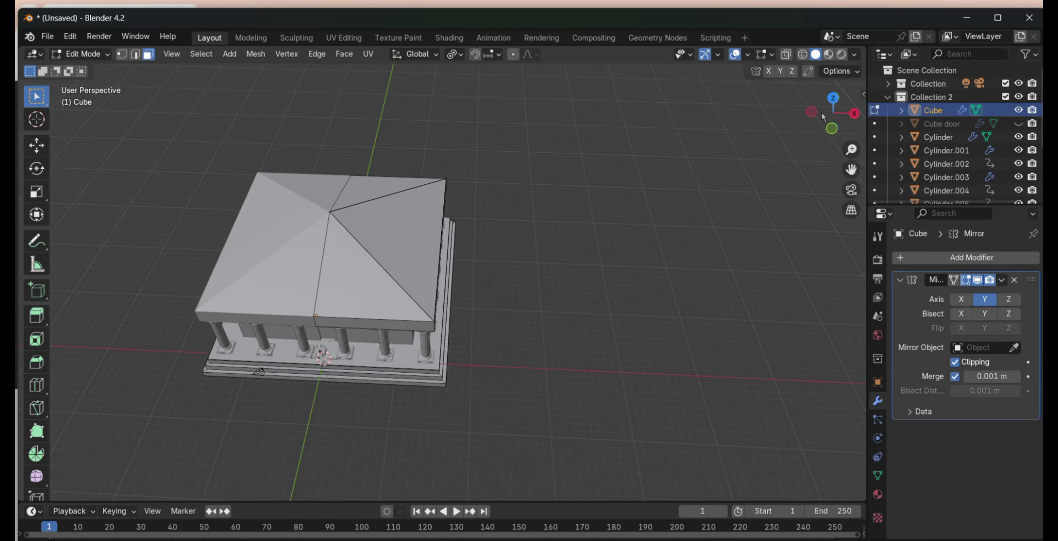
click(786, 55)
shift+click(332, 207)
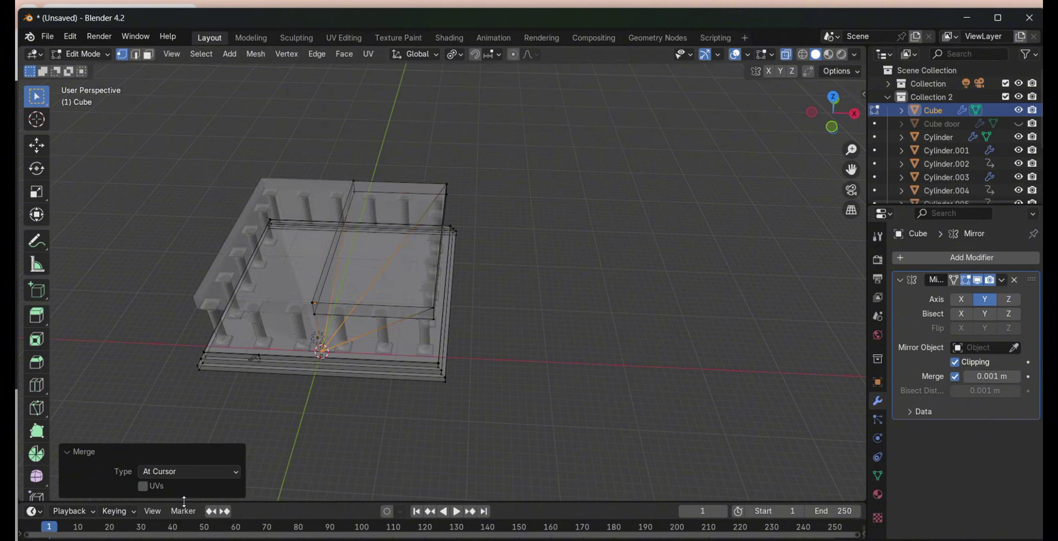
click(733, 150)
click(832, 127)
scroll(423, 250, up, 4)
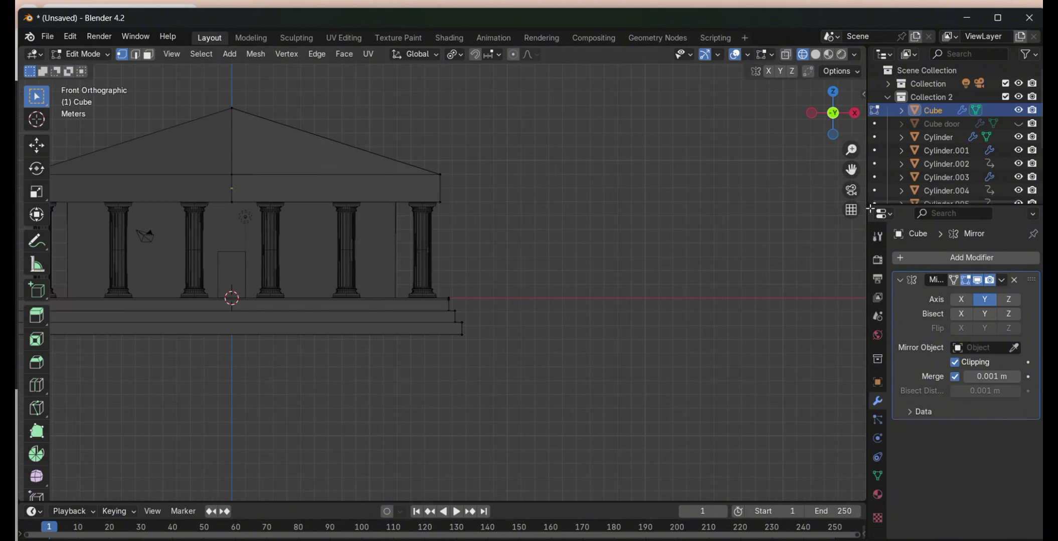
click(816, 55)
- Add a cube at the 3D cursor, shrink it to window size, and check it in wireframe
click(229, 54)
click(248, 80)
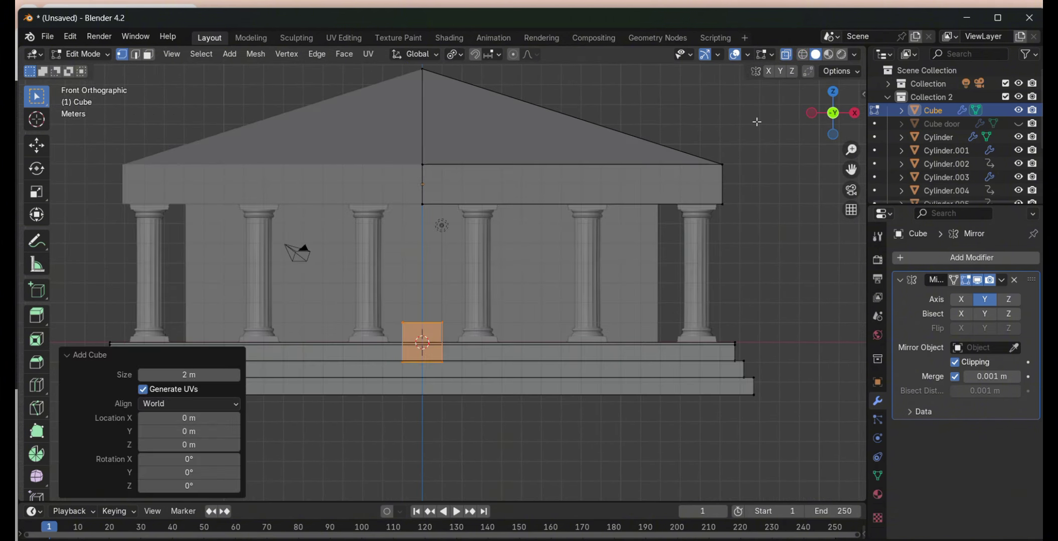
key(Tab)
key(Tab)
middle_drag(424, 336, 502, 281)
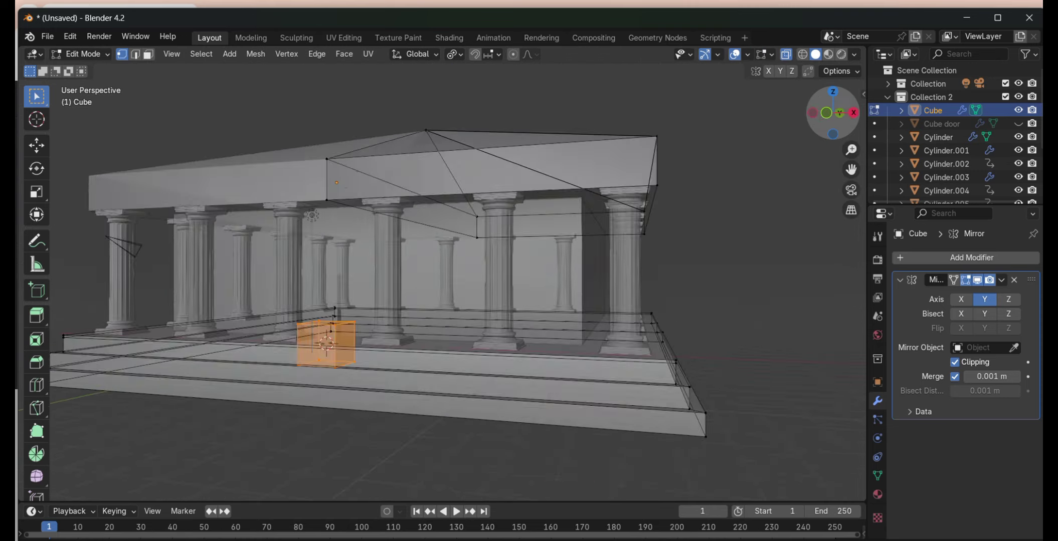
click(832, 113)
click(802, 55)
middle_drag(424, 235, 552, 216)
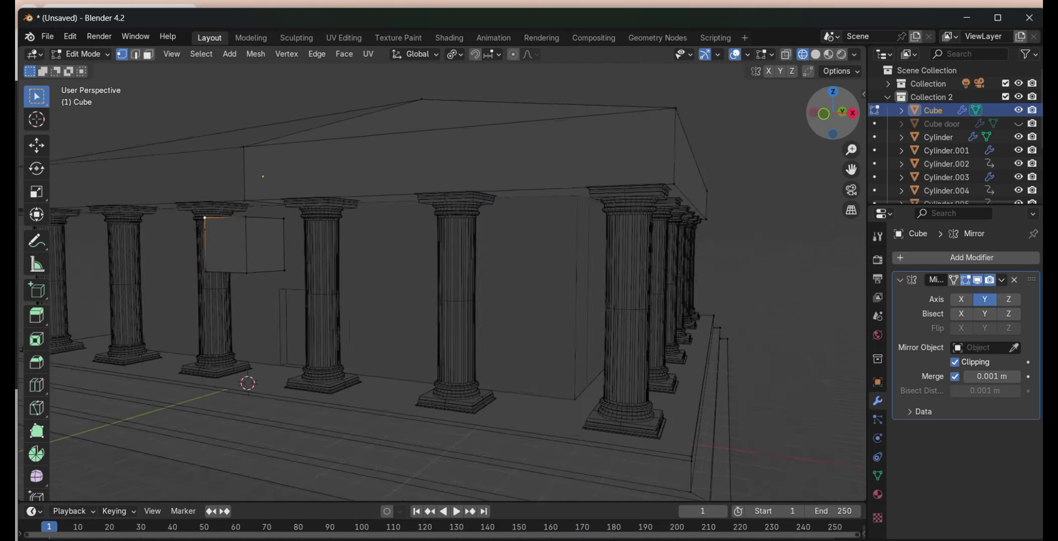
click(823, 120)
- Select the whole new cube block, isolated in local view from the side
key(3)
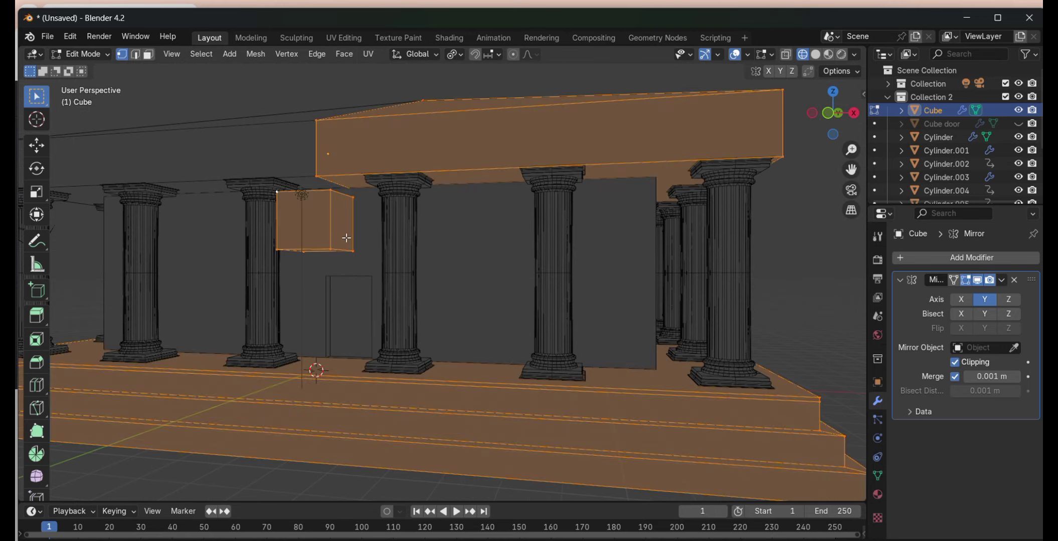
drag(833, 113, 825, 122)
key(ctrl+l)
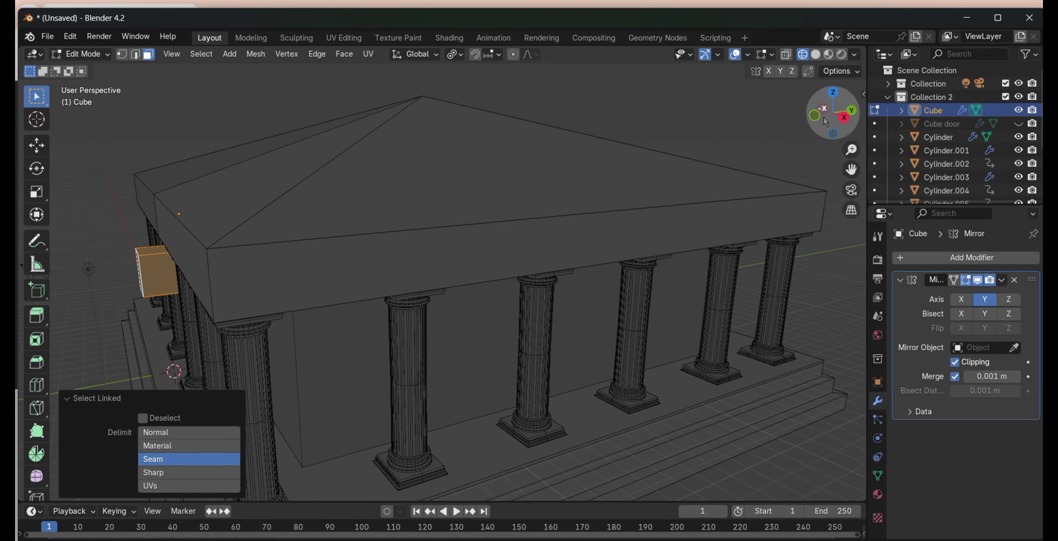
click(81, 54)
click(91, 69)
key(KP_3)
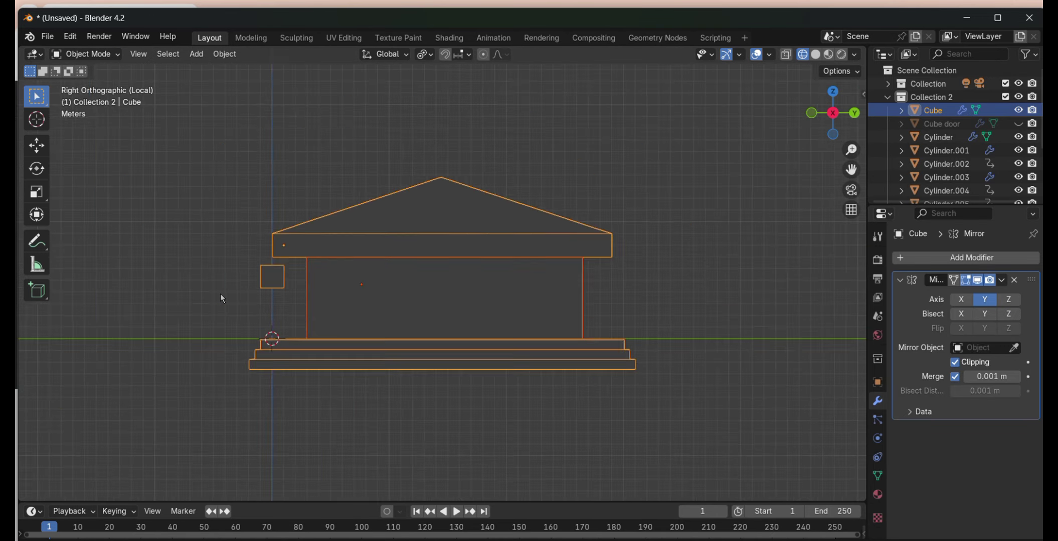
click(86, 54)
click(98, 83)
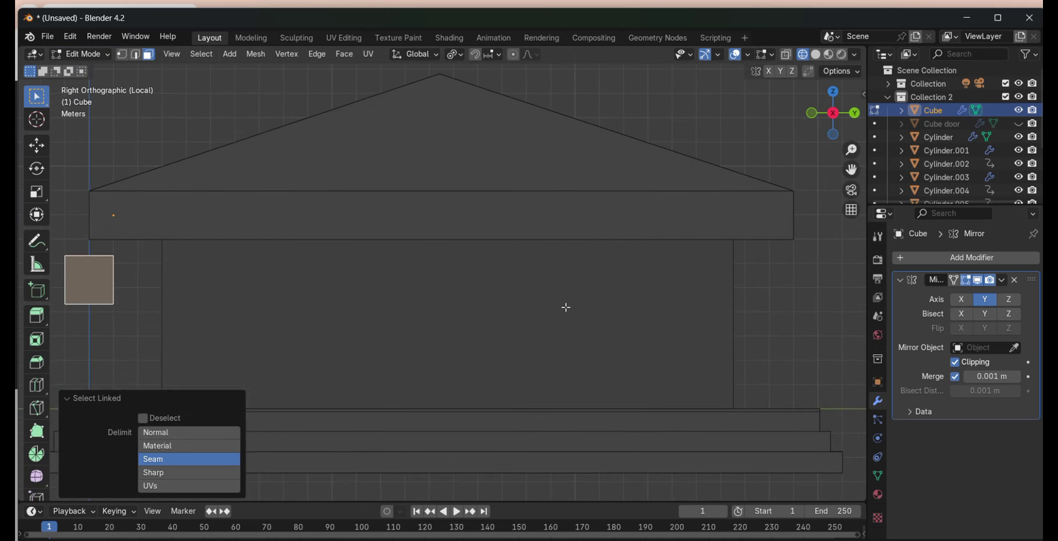
- Move the cube block along the Y axis onto the front wall
key(g)
key(y)
drag(832, 128, 853, 121)
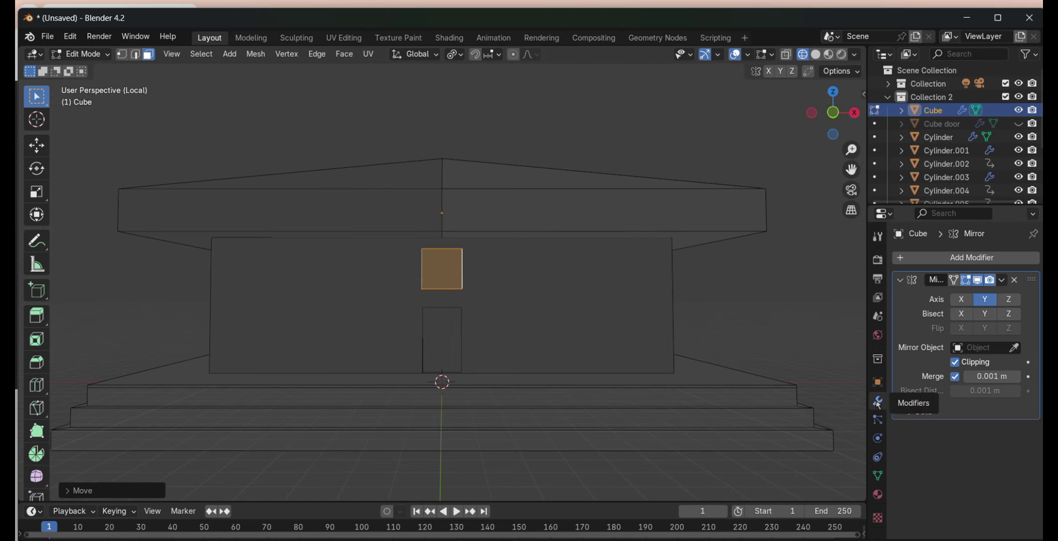
- Give the cube a Boolean modifier set to Difference targeting Hall
click(900, 281)
click(971, 258)
click(993, 356)
scroll(642, 345, up, 1)
scroll(642, 345, up, 4)
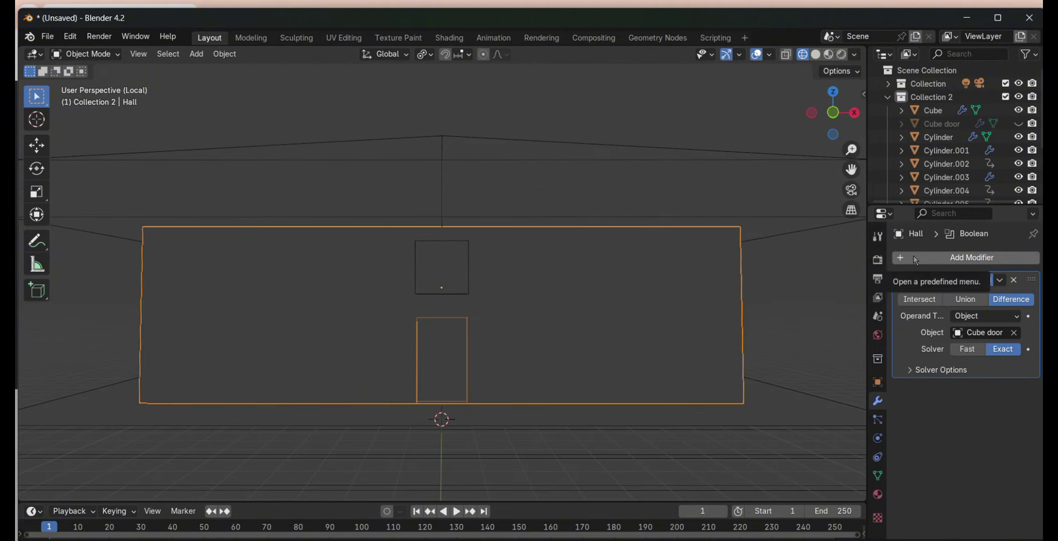
- Add a second Boolean modifier to Hall and inspect the cut window in solid shading
key(shift+d)
click(986, 424)
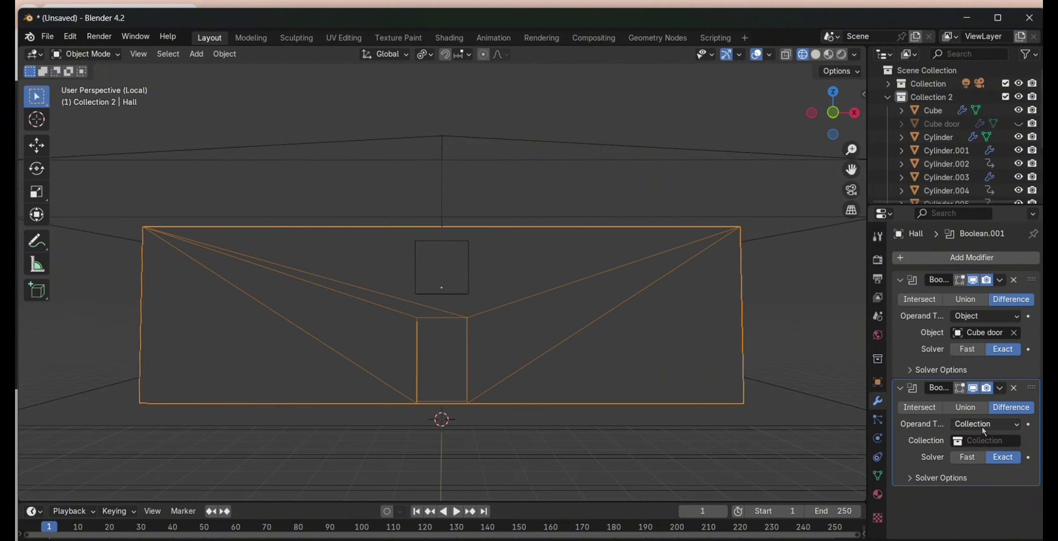
middle_drag(501, 250, 563, 129)
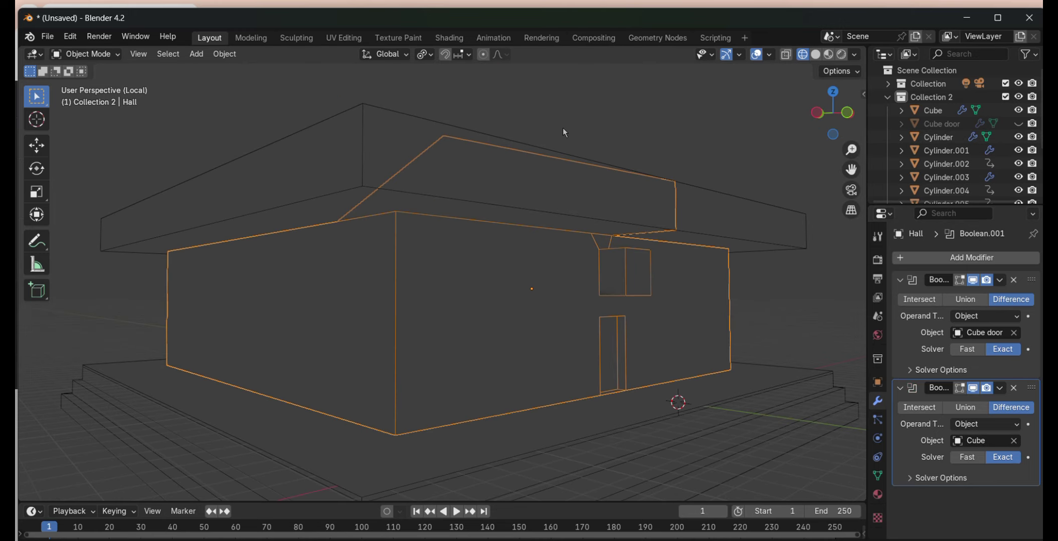
key(shift+z)
mouse_move(586, 274)
middle_down()
mouse_move(566, 288)
mouse_move(253, 274)
mouse_move(451, 251)
mouse_move(744, 196)
mouse_move(552, 226)
mouse_move(691, 190)
mouse_move(627, 241)
middle_up()
- Put Hall in edit mode, leave local view, and select the roof and base object
click(572, 291)
key(Tab)
- Select the small window block's linked geometry, hide it, and return to front view
key(Tab)
key(KP_Divide)
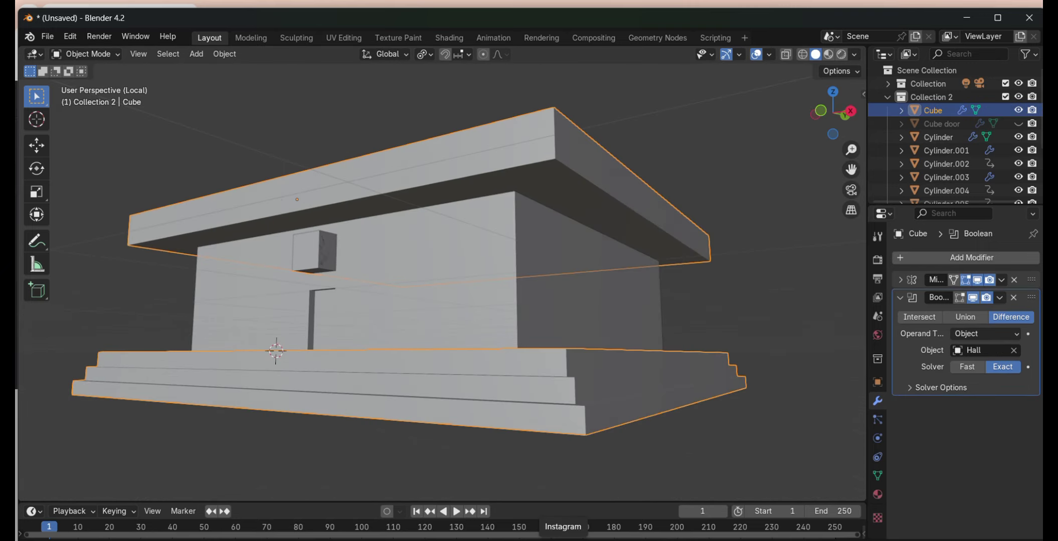
scroll(627, 241, up, 5)
middle_drag(452, 226, 435, 144)
click(434, 144)
key(Tab)
key(ctrl+l)
key(ctrl+i)
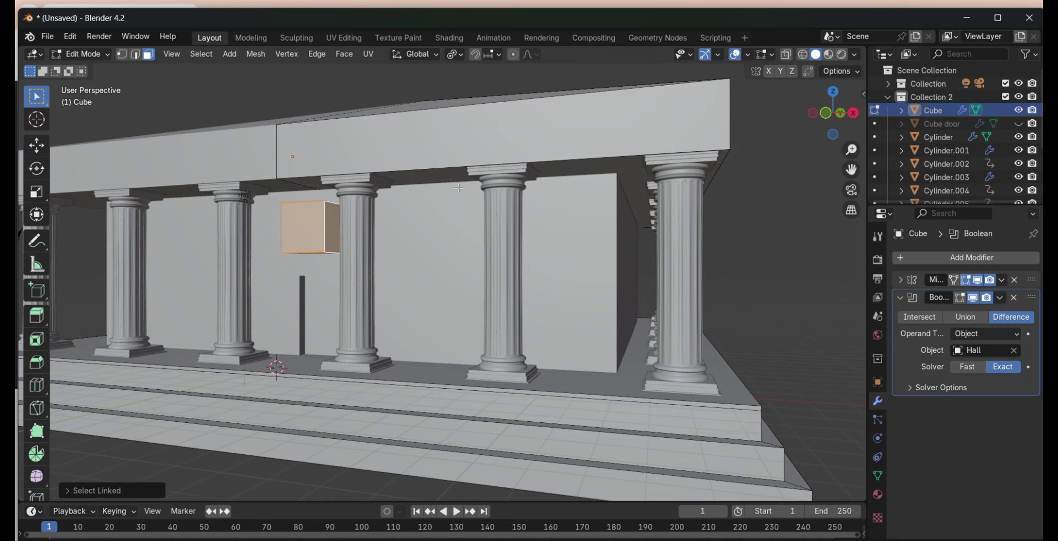
key(h)
key(KP_1)
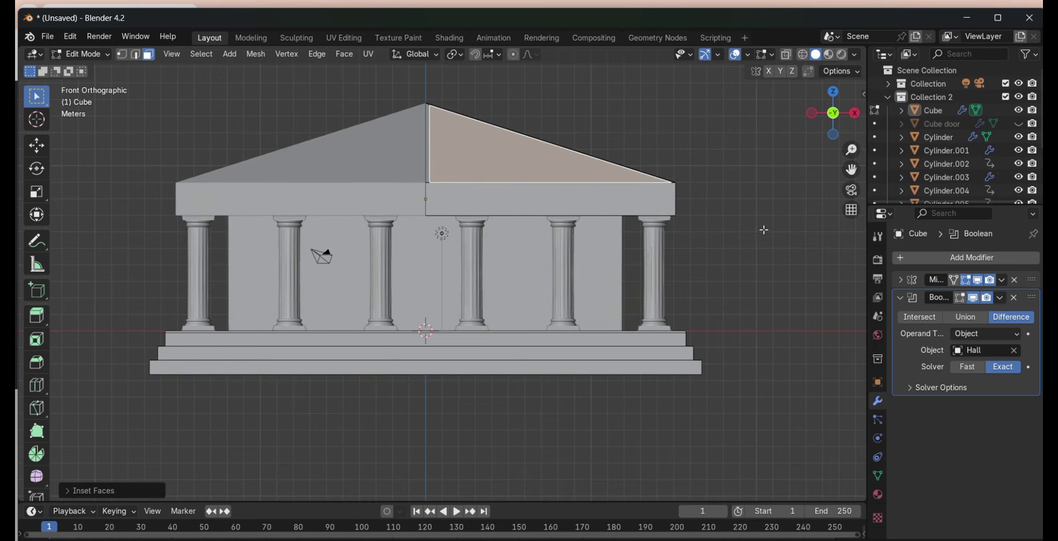
- Scale the pediment face, then inset the entablature's front face
key(s)
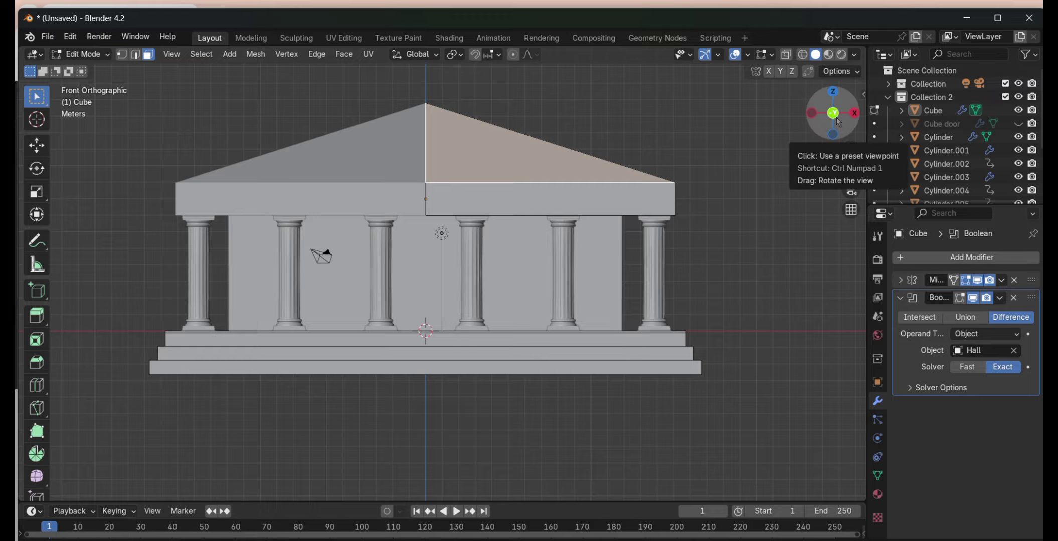
drag(838, 122, 803, 166)
click(527, 166)
key(i)
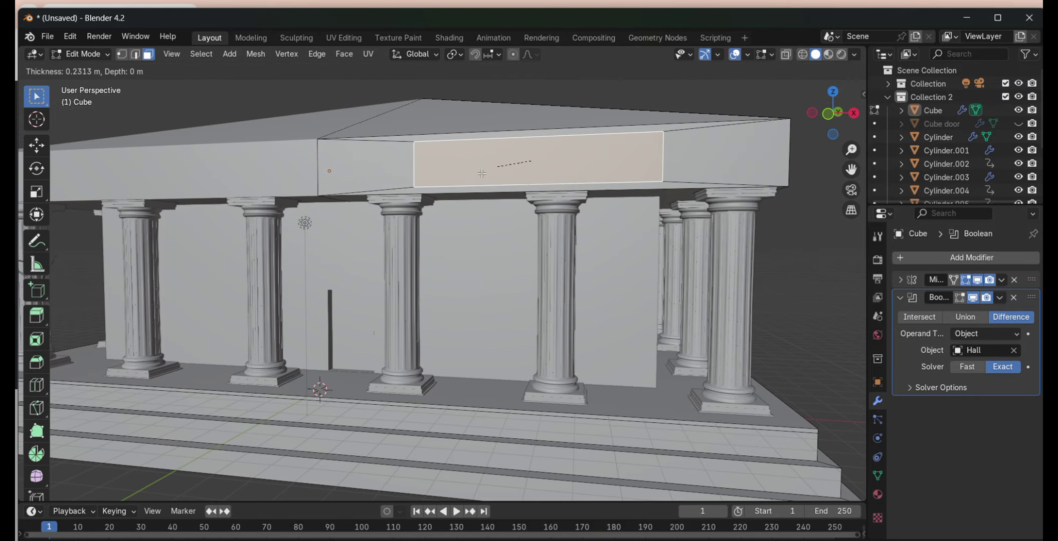
click(481, 174)
scroll(648, 214, down, 5)
key(KP_1)
- Try a thin-border inset on the right pediment triangle, then cancel it and deselect
click(638, 244)
key(i)
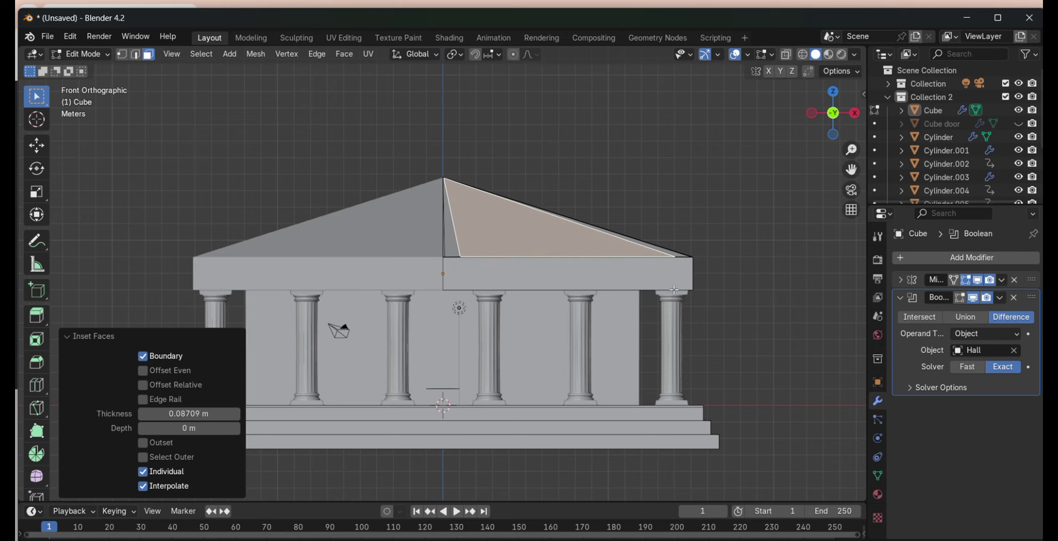
key(i)
click(733, 289)
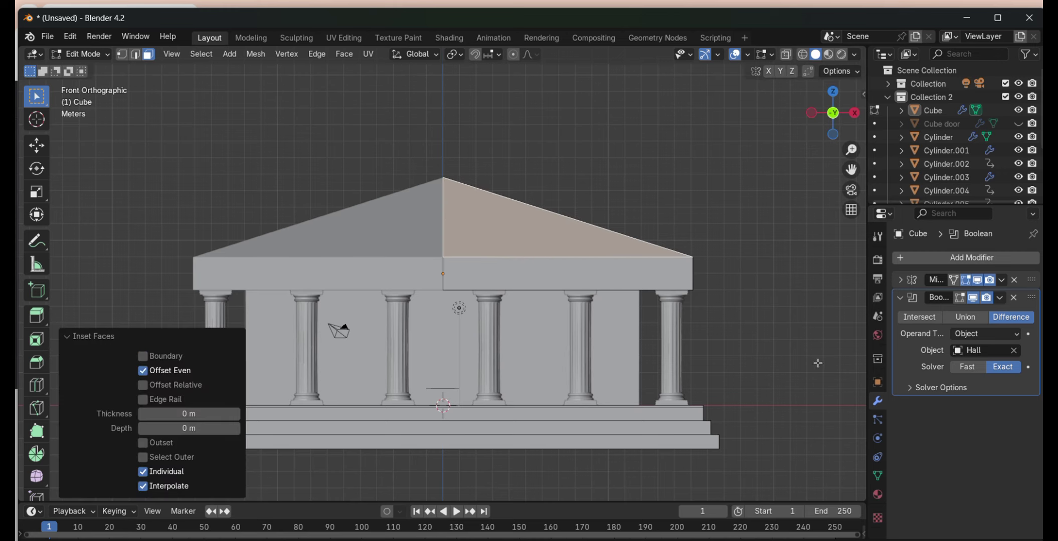
click(817, 347)
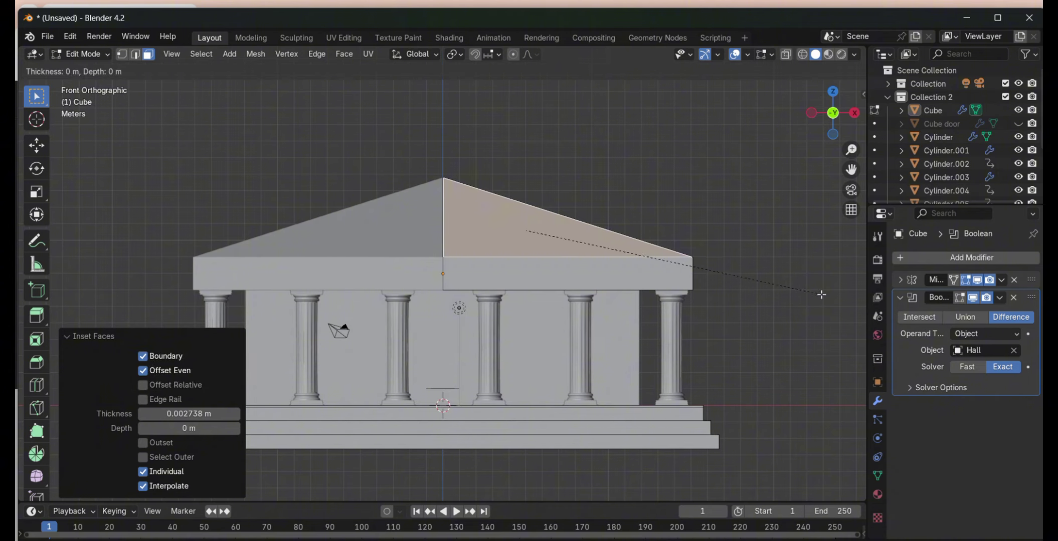
key(Escape)
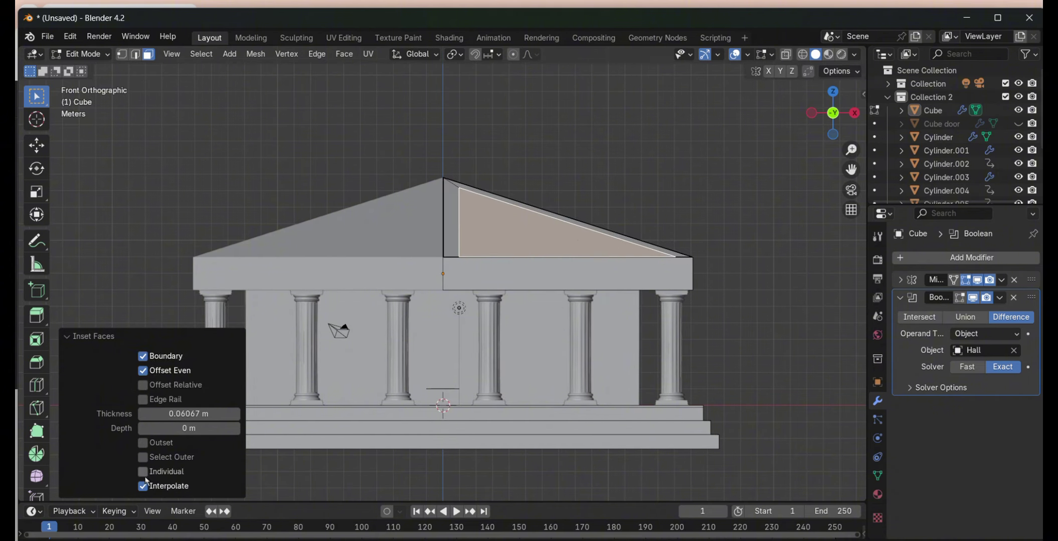
click(757, 314)
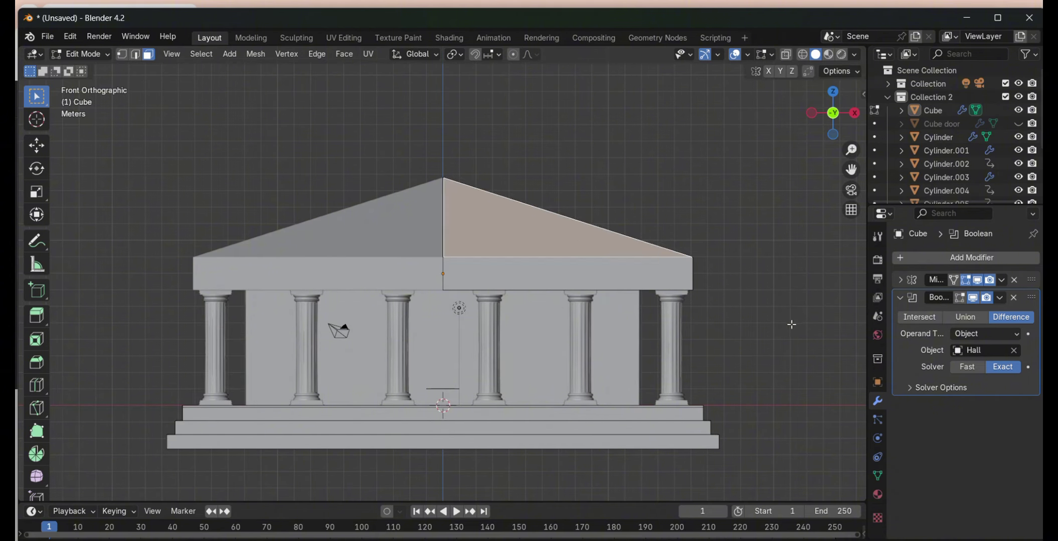
- Return to the front view and display the temple in Material Preview
middle_drag(725, 147, 847, 165)
key(KP_1)
click(829, 54)
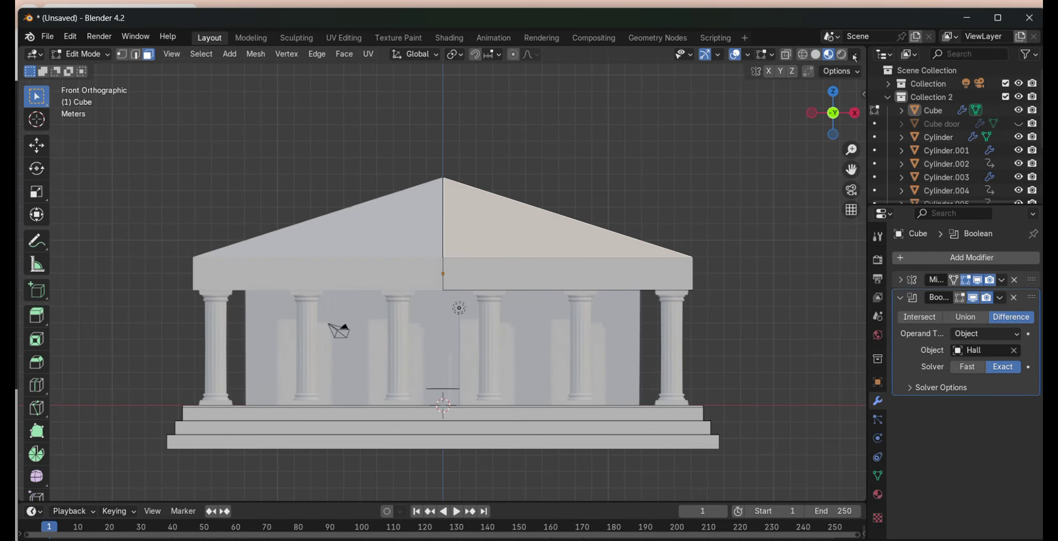